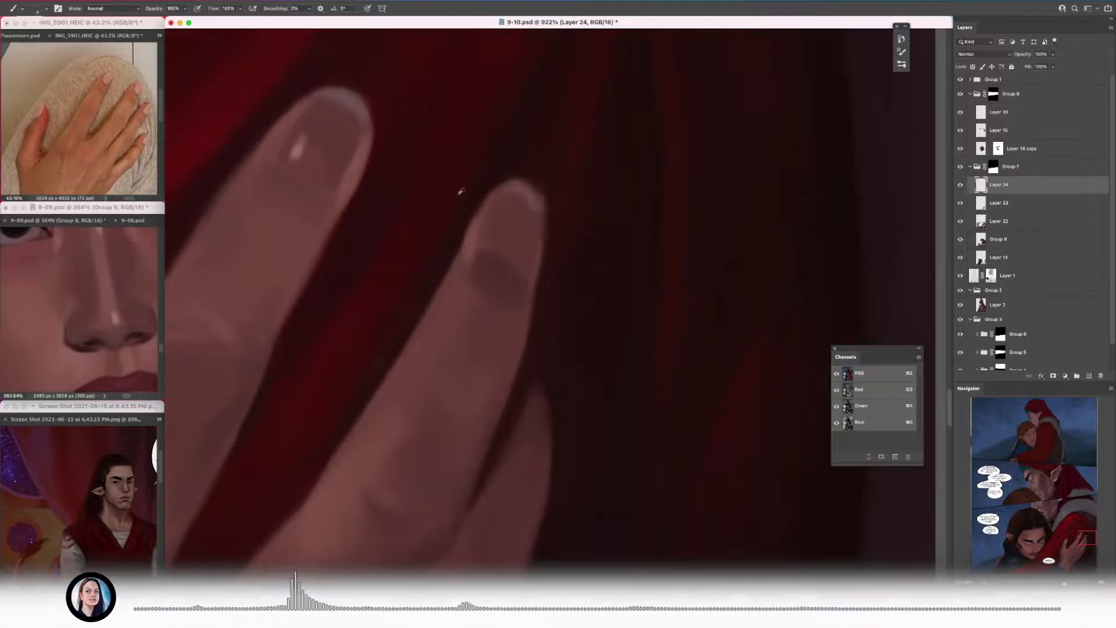
Step: Paint a small light highlight on the fingernail beside the already highlighted one, then save the document
scroll(538, 294, "down", 5)
mouse_move(498, 219)
left_mouse_down()
mouse_move(494, 238)
mouse_move(605, 185)
left_mouse_up()
scroll(486, 279, "up", 5)
scroll(523, 261, "down", 5)
scroll(555, 244, "up", 4)
scroll(548, 347, "down", 5)
scroll(491, 366, "up", 4)
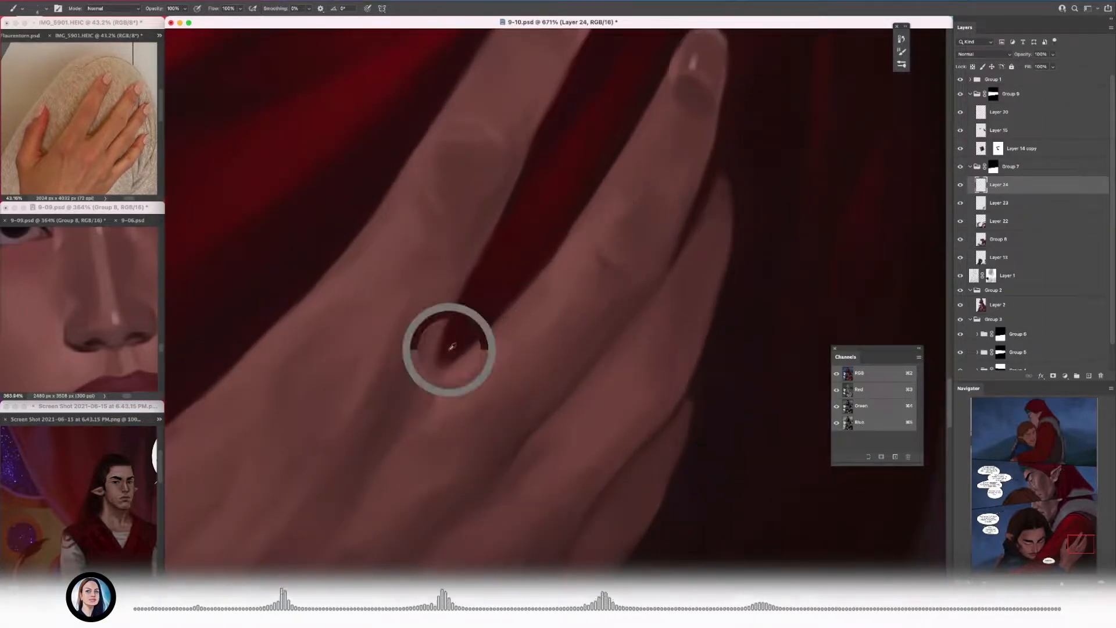
scroll(451, 366, "down", 2)
key("super+s")
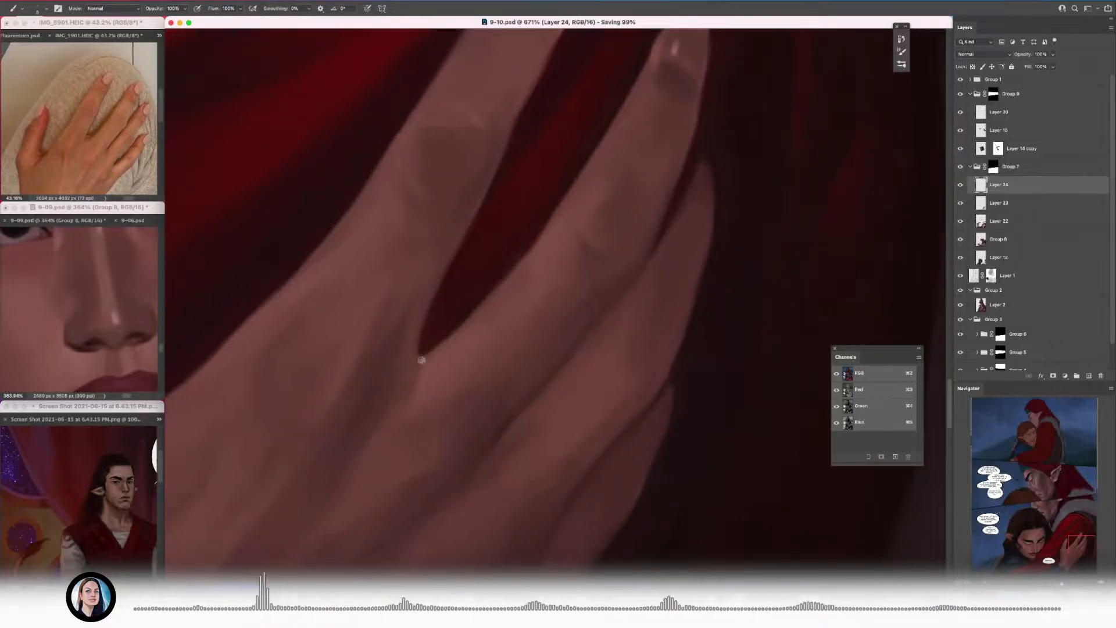
Step: Clean up the gap between the two extended fingers and lighten the skin at its base
scroll(421, 359, "down", 5)
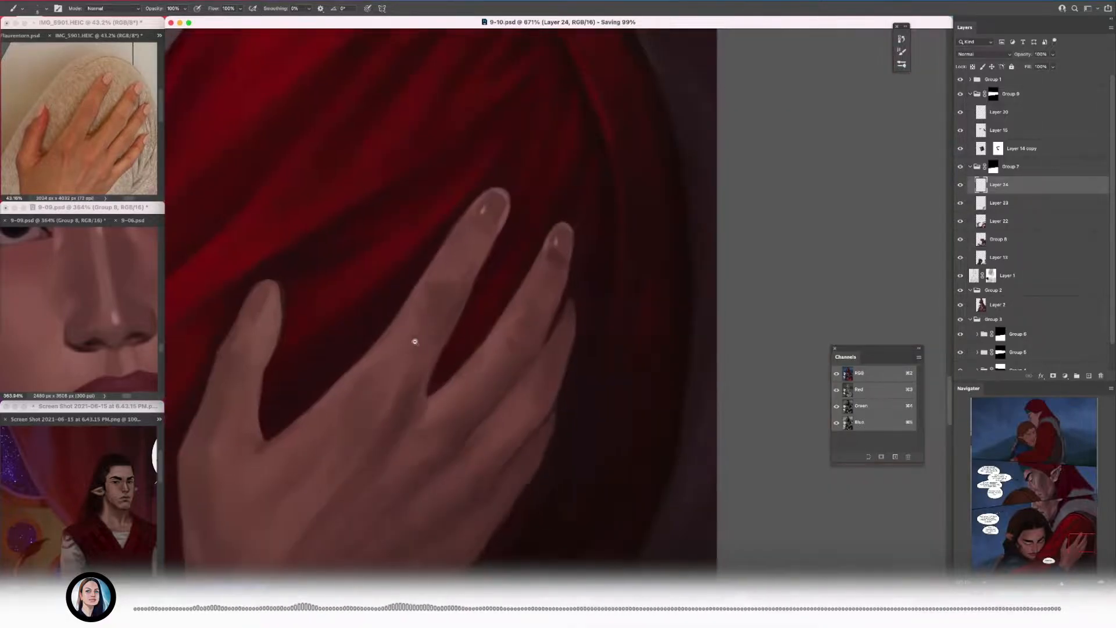
scroll(414, 342, "up", 4)
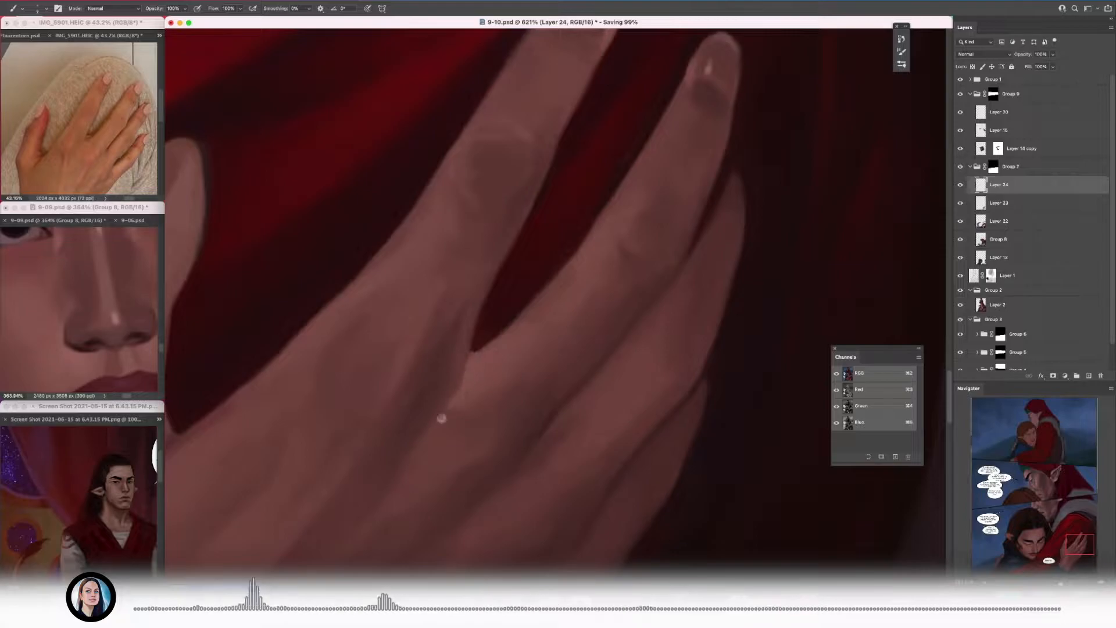
scroll(441, 417, "down", 3)
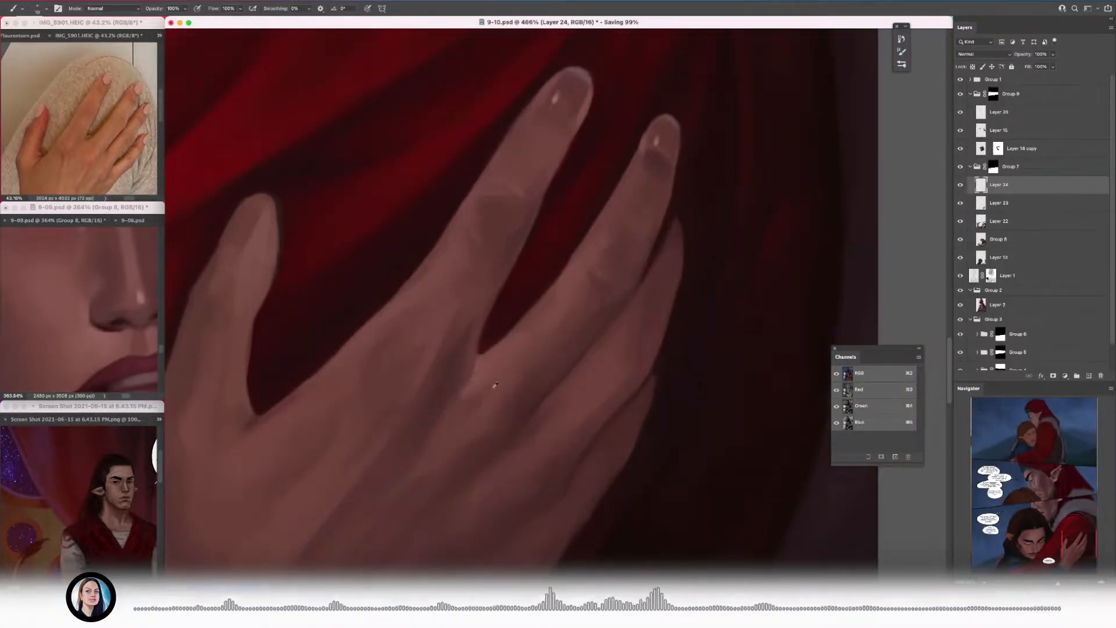
scroll(502, 398, "down", 3)
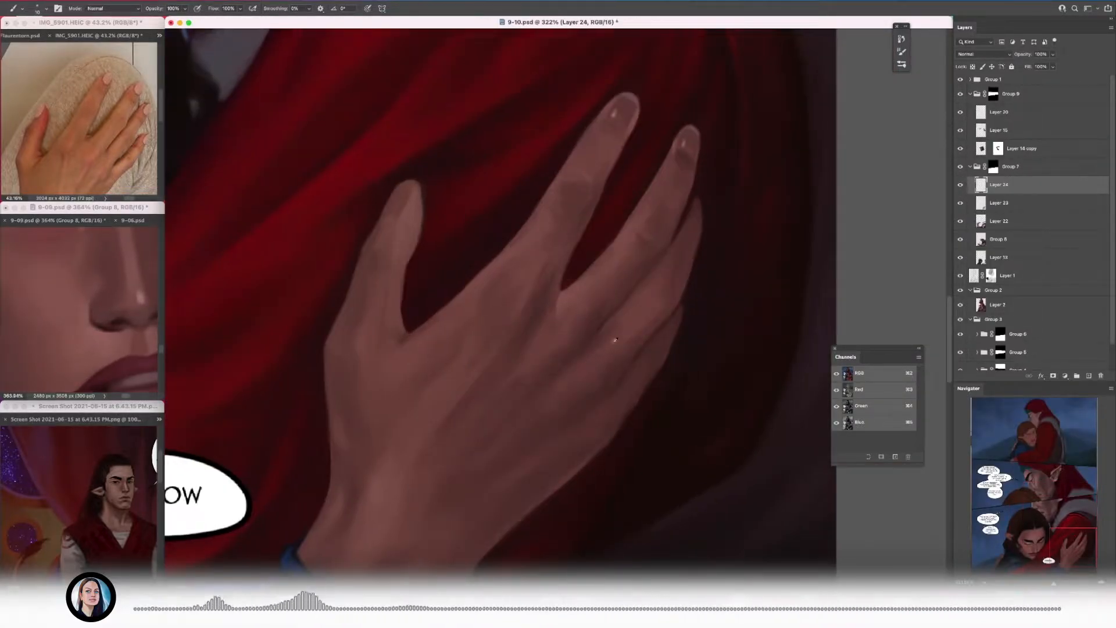
Step: Blend the shading over the lower fingers and their knuckles with soft brush strokes
scroll(585, 358, "up", 4)
left_click_drag(630, 351, 632, 284)
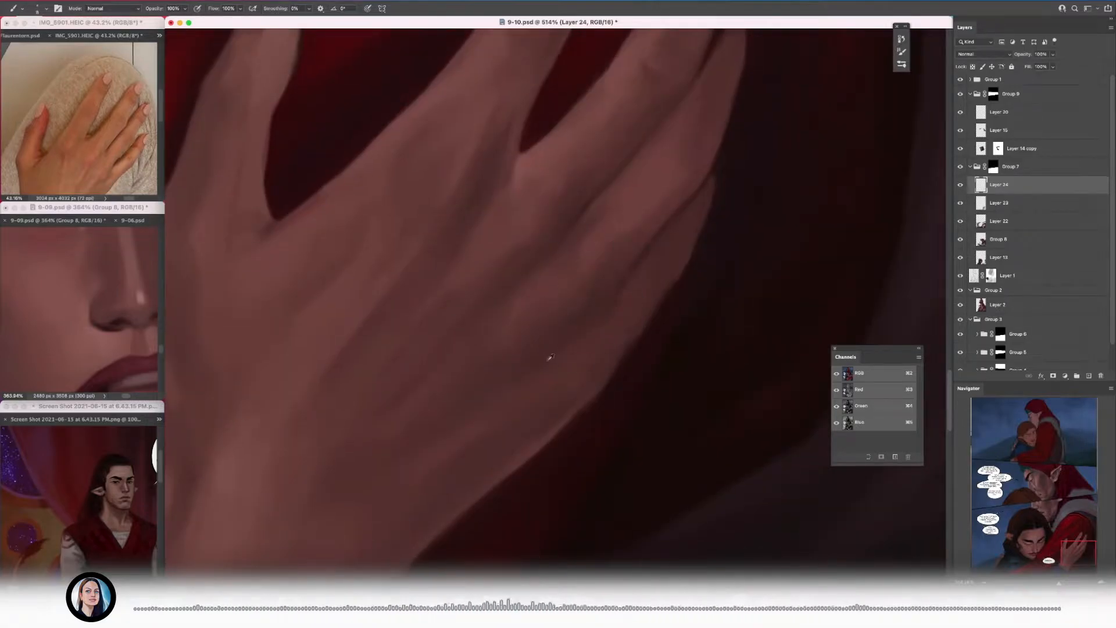
left_click(531, 295, "alt")
left_click(516, 335, "alt")
scroll(513, 309, "down", 4)
scroll(489, 352, "up", 3)
left_click(540, 354, "alt")
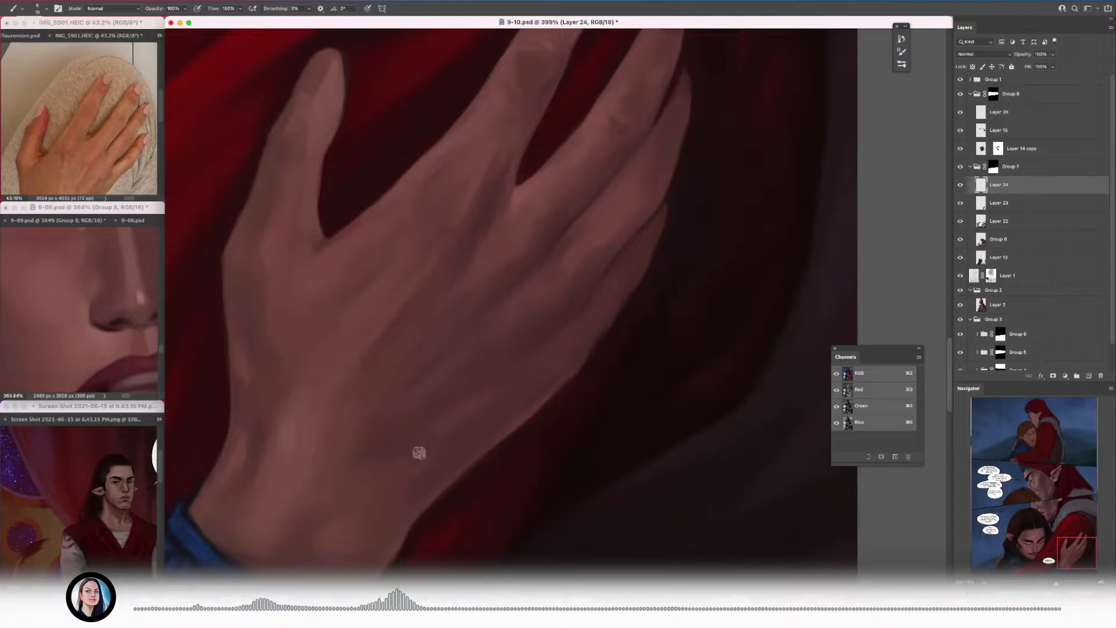
Step: Smooth the skin shading across the back of the hand toward the wrist
scroll(457, 444, "down", 3)
left_click(548, 291, "alt")
scroll(459, 366, "up", 3)
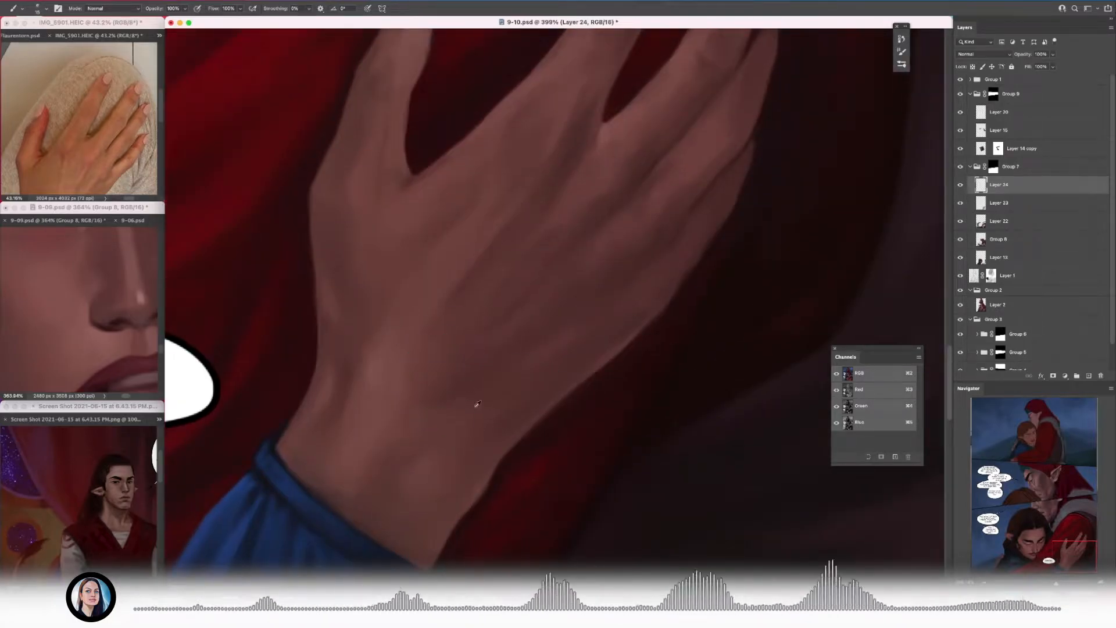
scroll(430, 322, "up", 3)
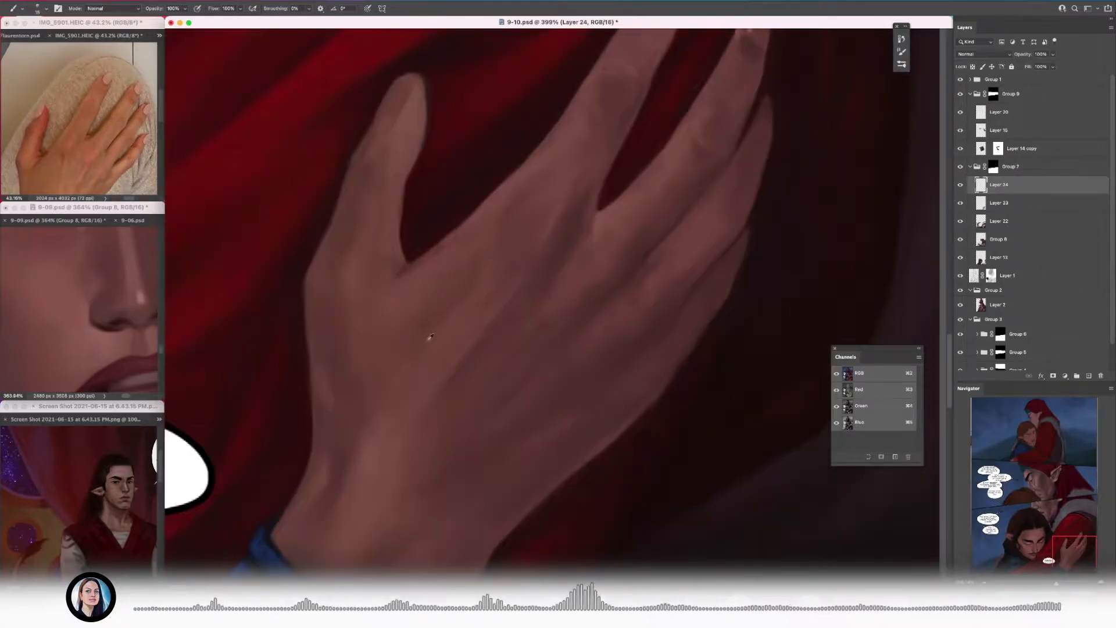
scroll(273, 338, "up", 2)
Step: Model the thumb and its base with subtle tendon lines and softly blended skin tones
left_click(249, 460, "alt")
scroll(314, 337, "down", 3)
scroll(343, 326, "up", 3)
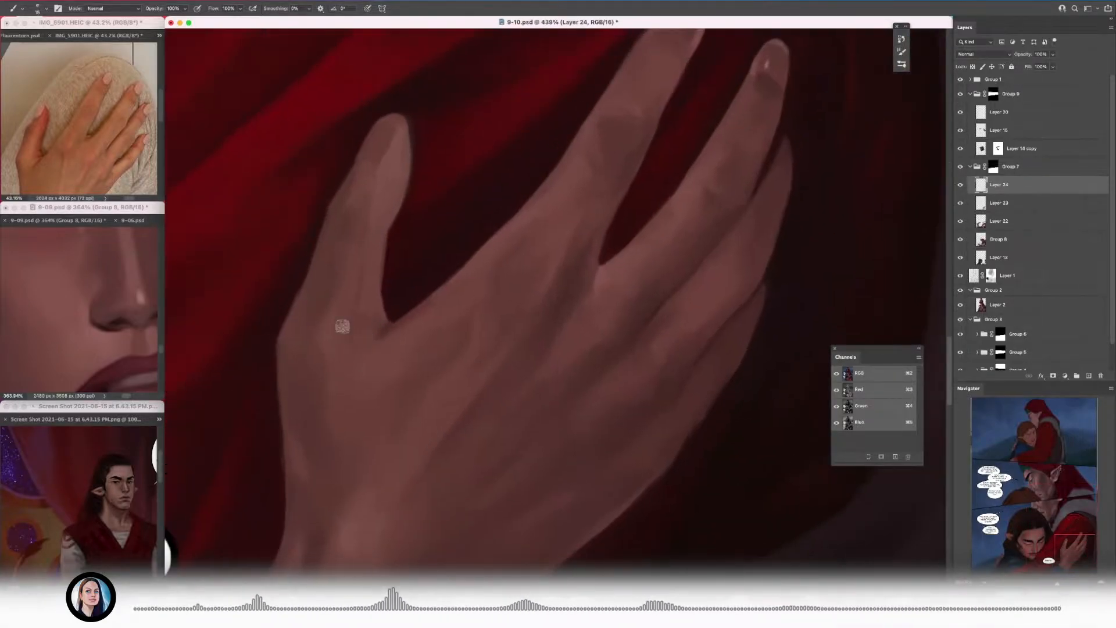
scroll(372, 305, "up", 3)
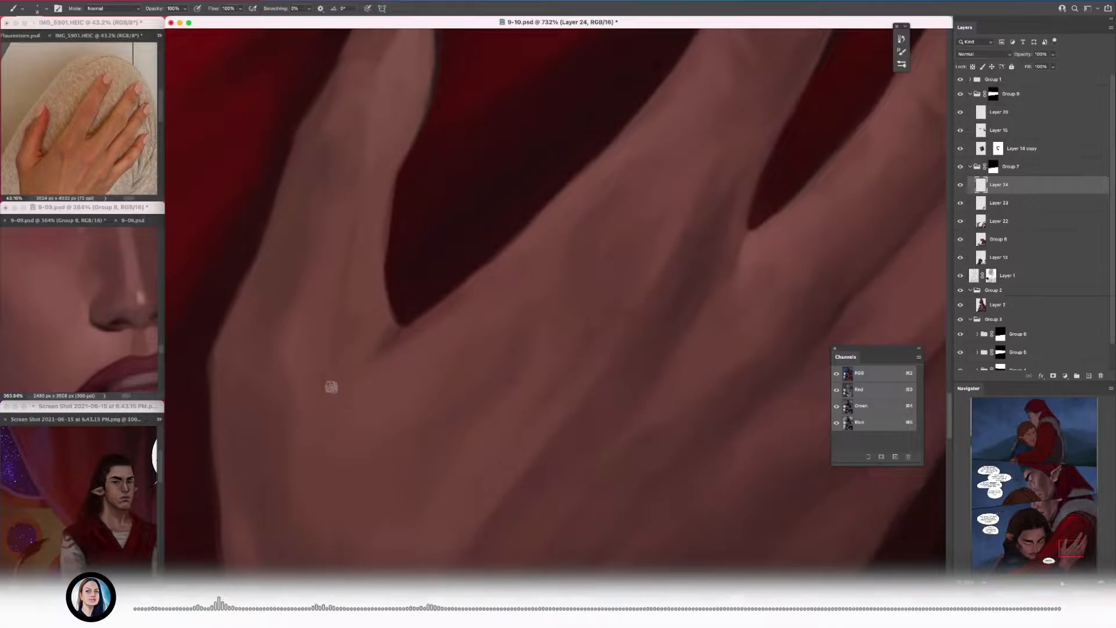
scroll(349, 357, "down", 5)
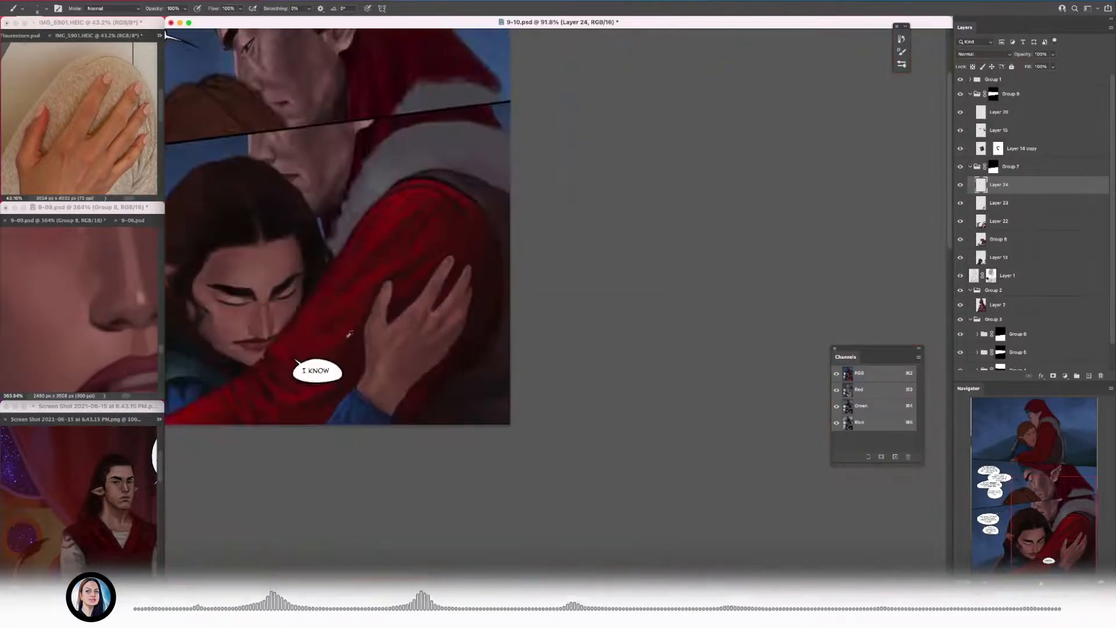
Step: Enlarge the brush and define the thumbnail with a darker nail shape and a shadow along its cuticle
scroll(372, 361, "up", 5)
scroll(429, 357, "up", 3)
key("bracketright")
key("bracketright")
left_click_drag(458, 317, 398, 361)
left_click_drag(459, 323, 491, 255)
left_click_drag(448, 349, 427, 359)
scroll(427, 360, "down", 5)
scroll(357, 324, "up", 4)
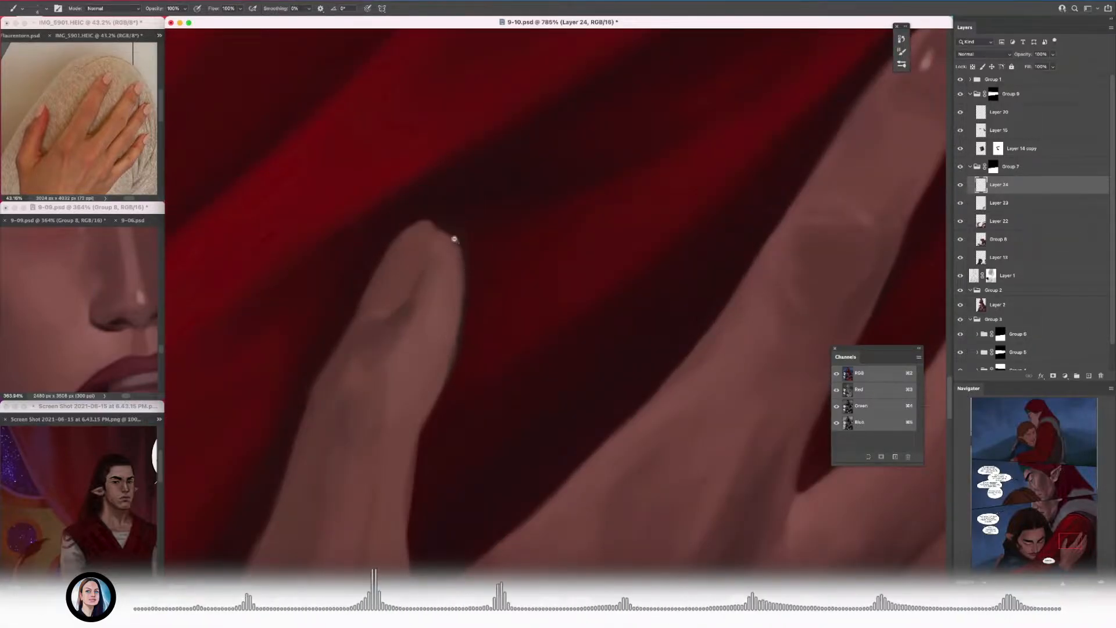
Step: Refine the thumb tip's contour against the dark red sleeve
scroll(456, 256, "down", 5)
scroll(465, 304, "up", 5)
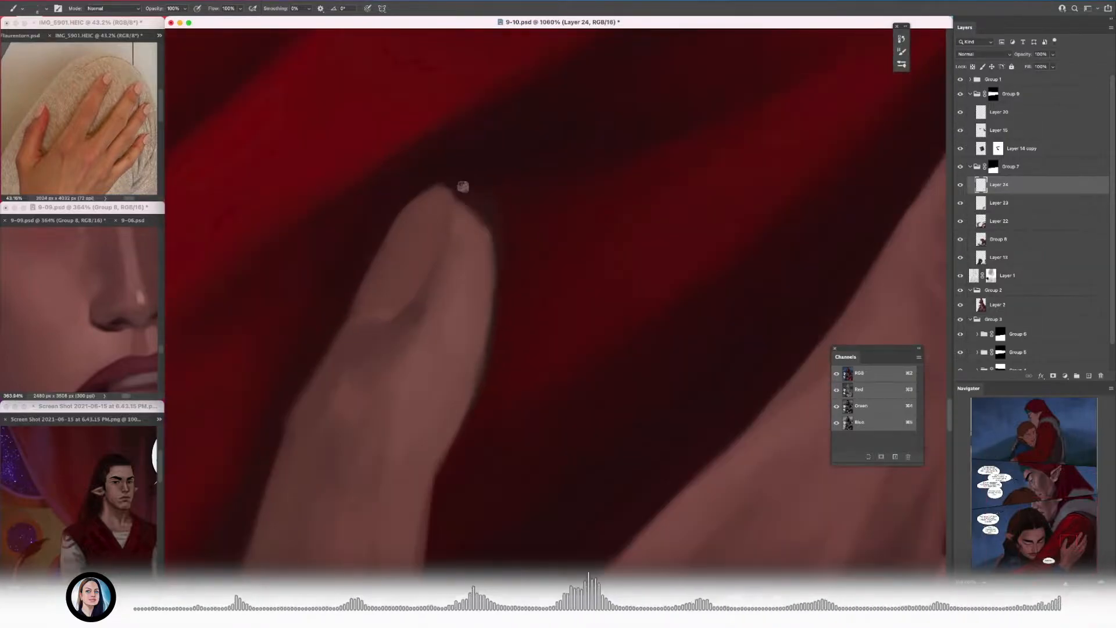
scroll(495, 330, "down", 5)
scroll(600, 290, "up", 5)
scroll(600, 290, "up", 5)
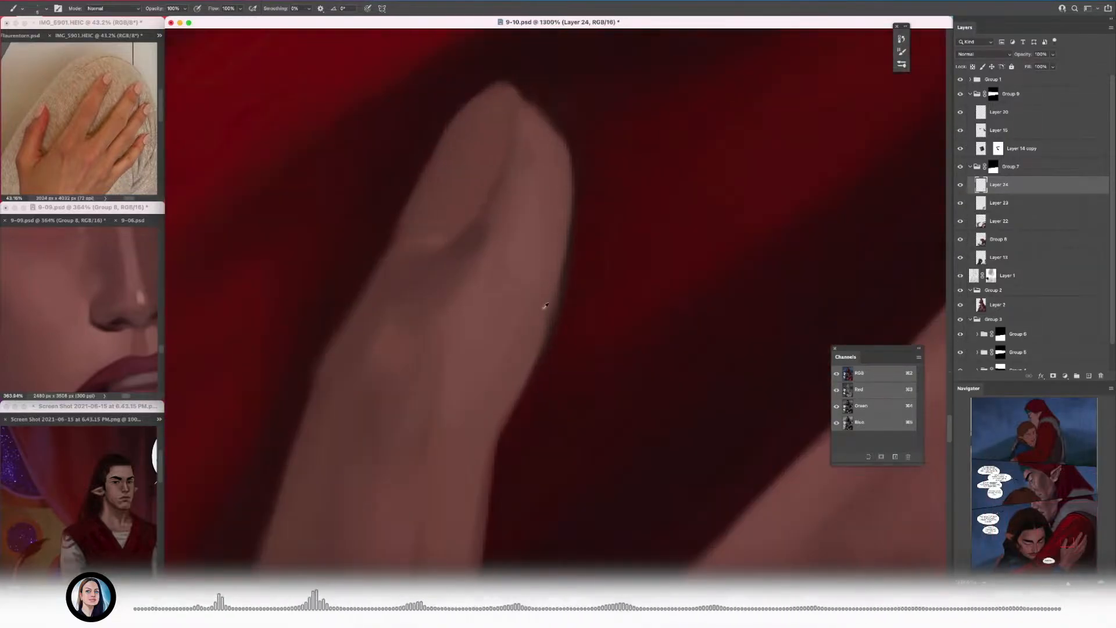
Step: Paint a dark crease in the web beside the thumb and tidy the hand's outer edge
scroll(288, 422, "down", 4)
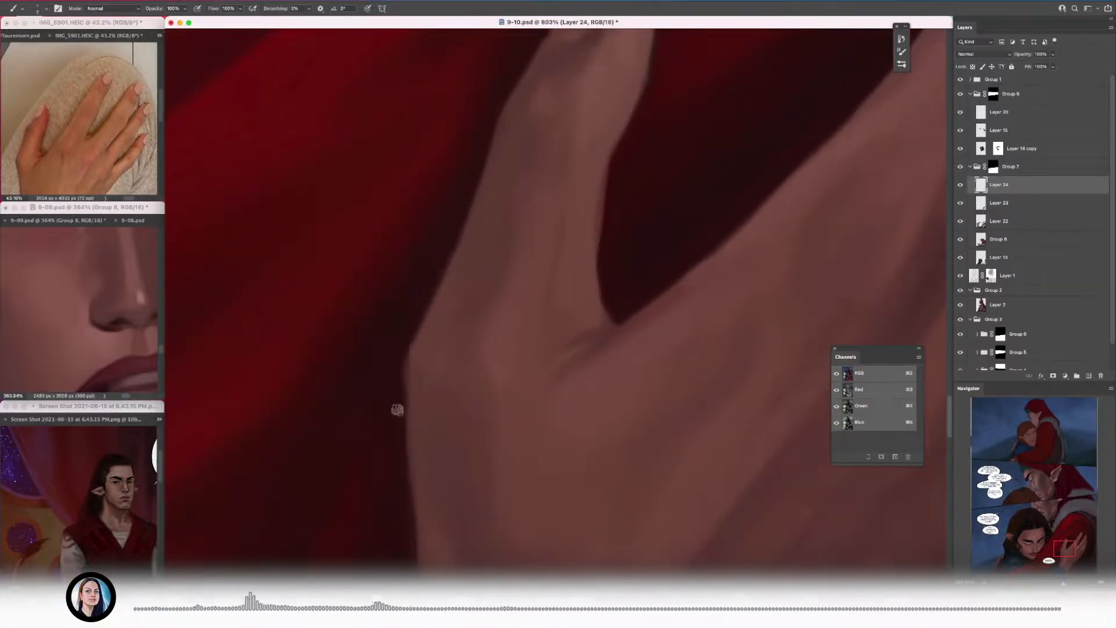
scroll(397, 410, "down", 1)
scroll(328, 408, "down", 2)
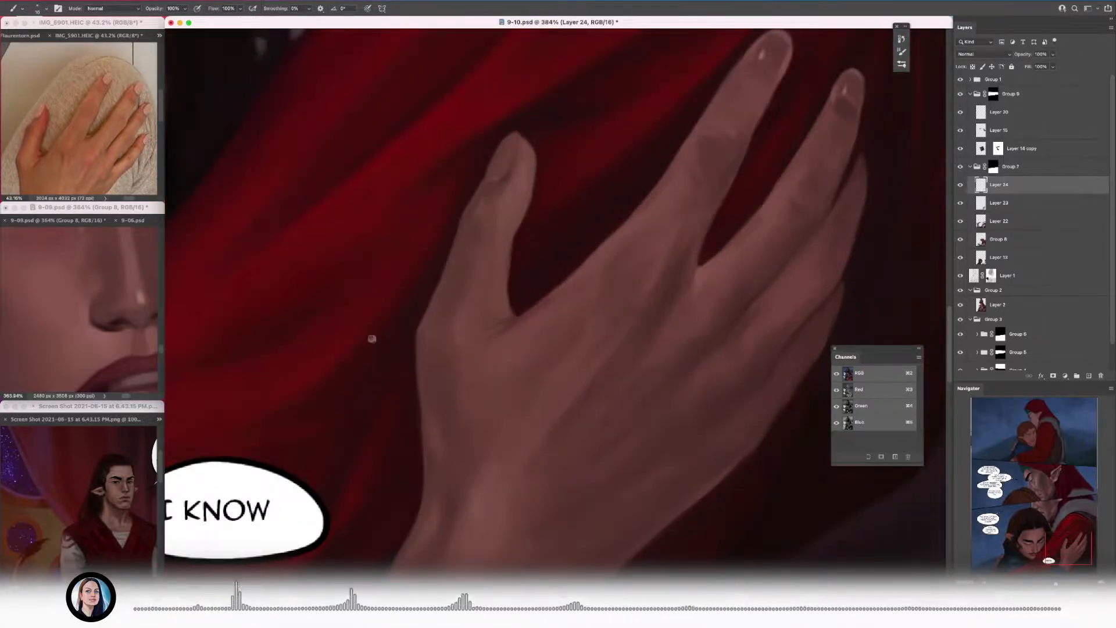
scroll(355, 355, "down", 3)
scroll(389, 374, "down", 6)
scroll(427, 321, "up", 7)
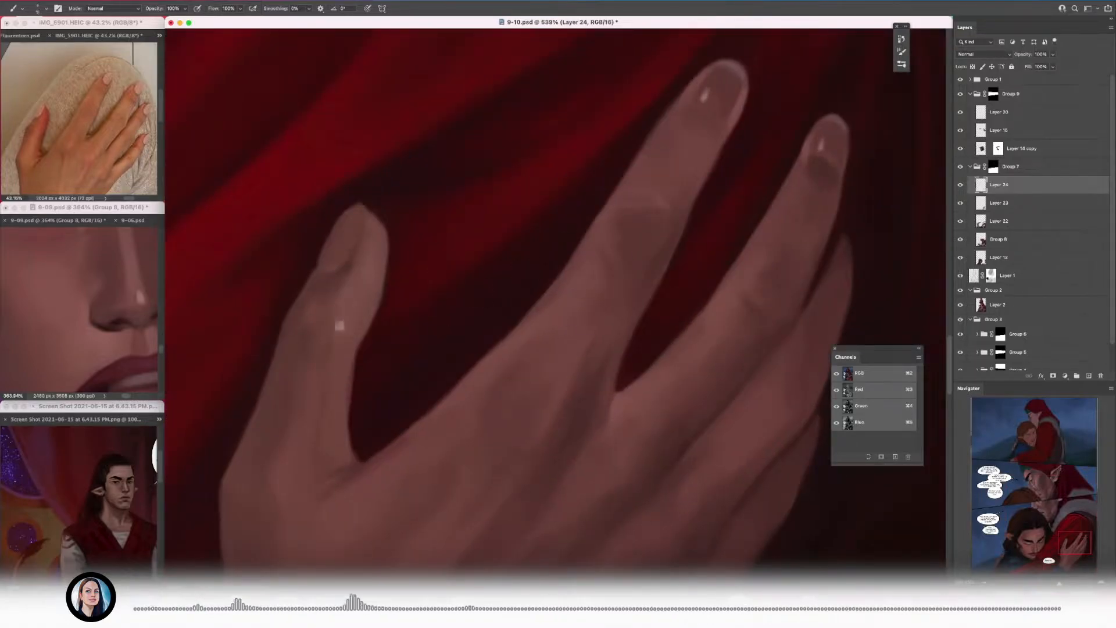
Step: Add a small bright highlight and a pale nail tip to the thumbnail
scroll(329, 352, "up", 2)
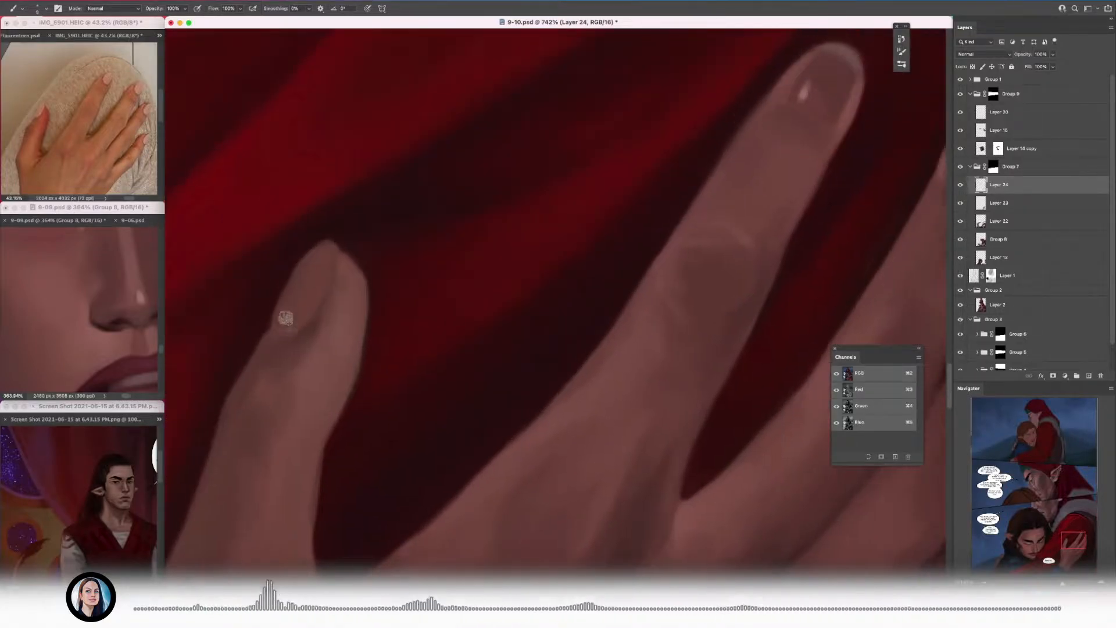
scroll(298, 319, "down", 5)
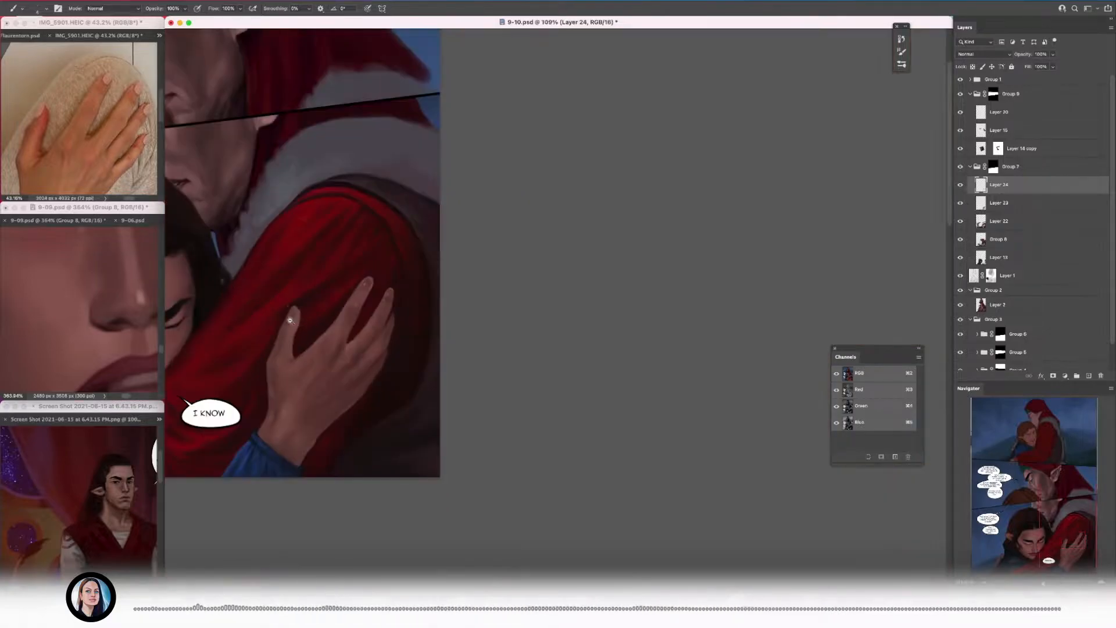
scroll(317, 266, "up", 8)
scroll(305, 291, "down", 6)
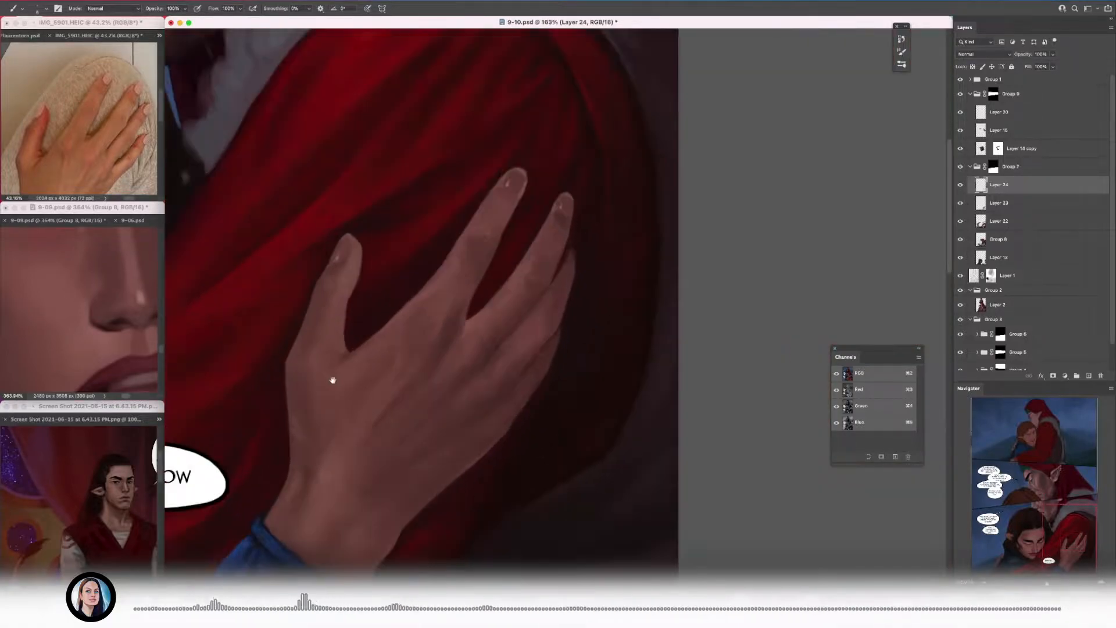
scroll(348, 337, "up", 3)
scroll(371, 233, "up", 2)
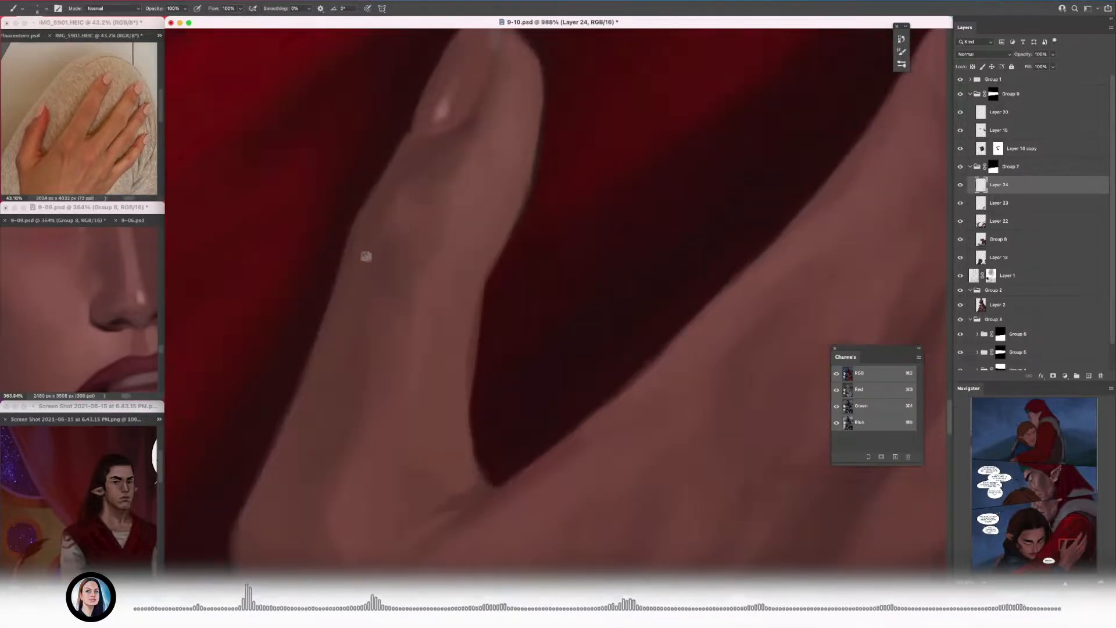
Step: Paint fine skin creases over the thumb's knuckle
scroll(262, 250, "down", 2)
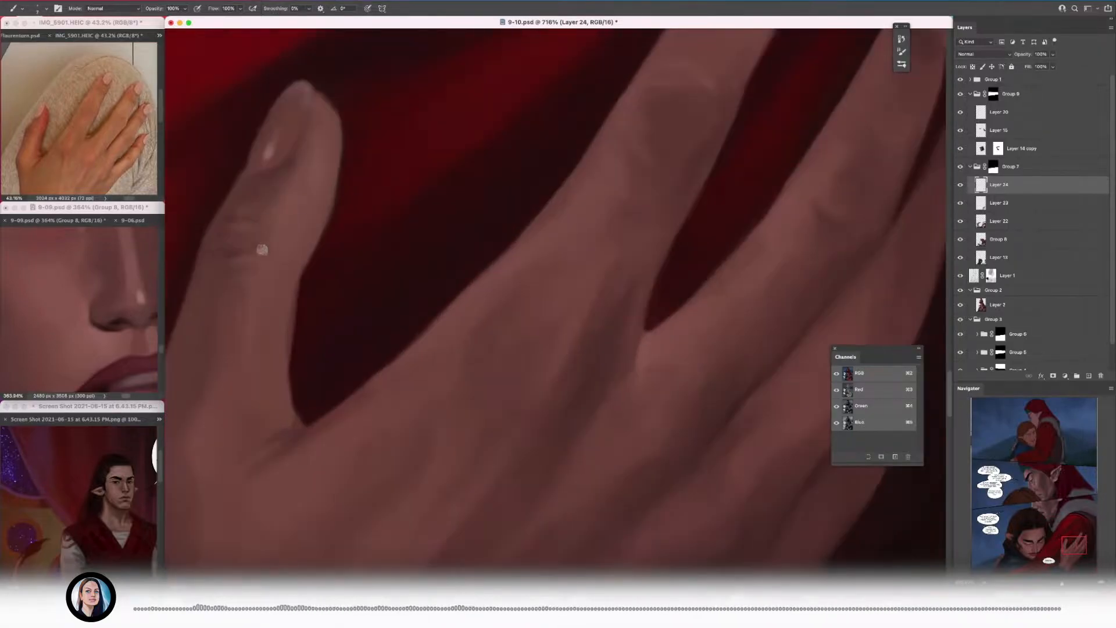
left_click(264, 224, "alt")
scroll(262, 221, "down", 4)
scroll(231, 222, "up", 5)
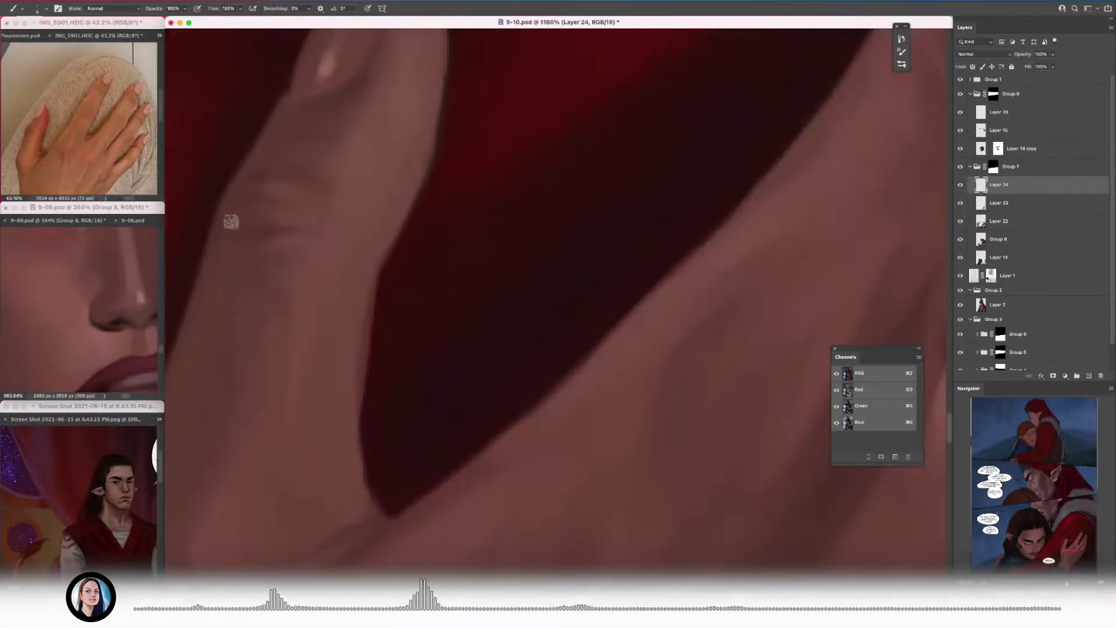
scroll(368, 244, "down", 5)
scroll(316, 291, "up", 3)
Step: Add curved skin creases and darker shading to the knuckle of the longest extended finger
scroll(380, 299, "up", 1)
scroll(384, 305, "down", 4)
scroll(530, 278, "up", 3)
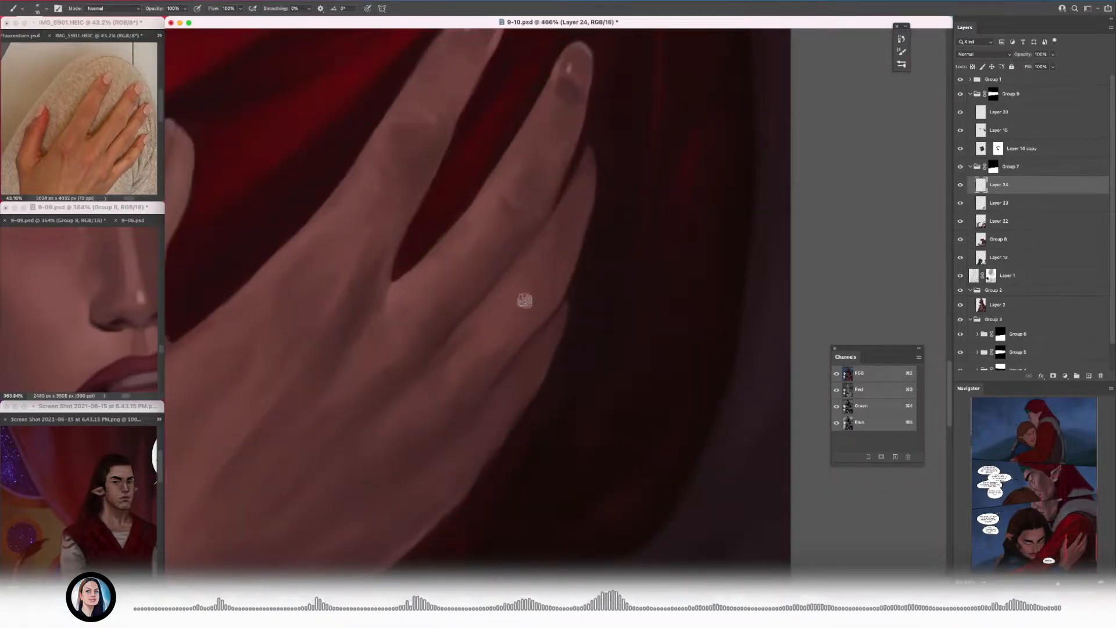
scroll(424, 190, "up", 2)
scroll(418, 181, "down", 3)
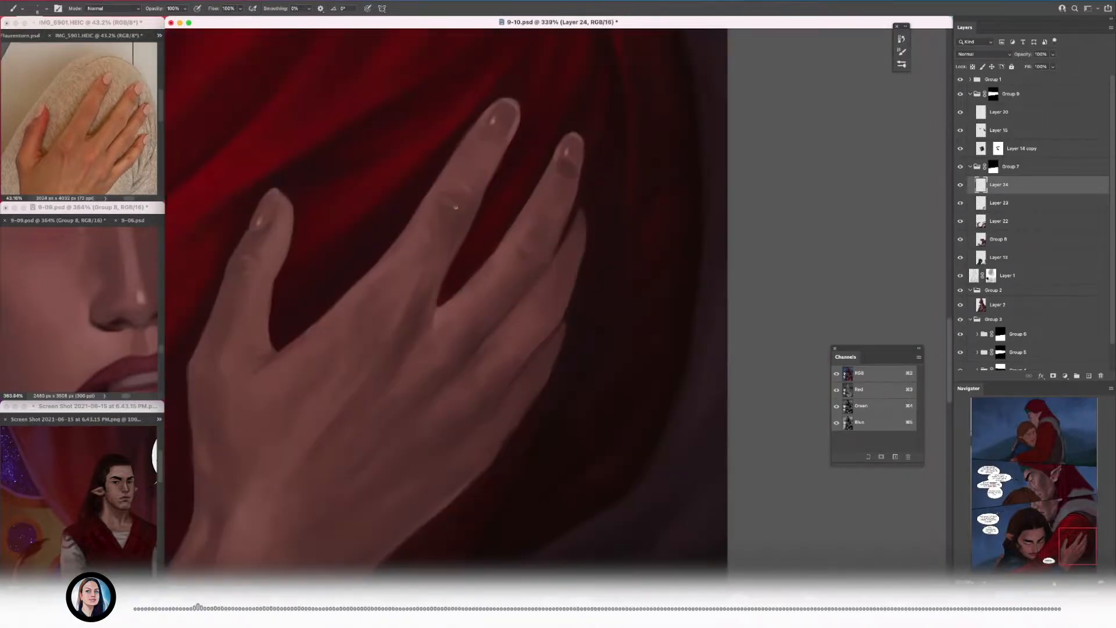
scroll(478, 510, "up", 3)
scroll(477, 261, "down", 4)
scroll(546, 319, "up", 2)
scroll(554, 312, "down", 4)
scroll(685, 235, "up", 4)
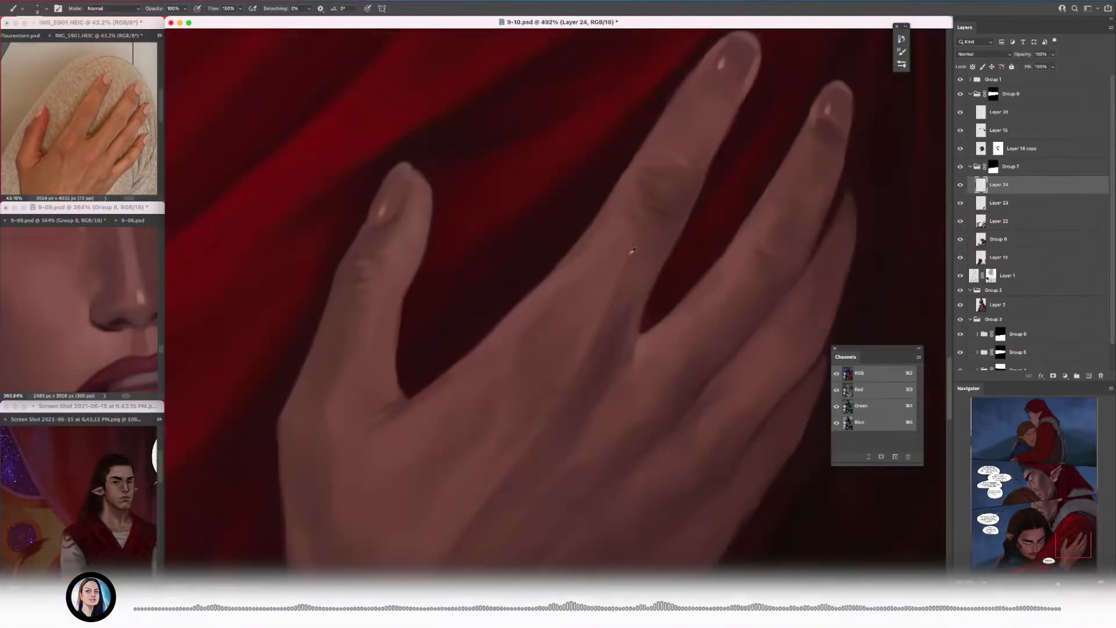
Step: Sample the color between the two extended fingers and touch up the finger edges and surrounding sleeve
scroll(649, 313, "down", 4)
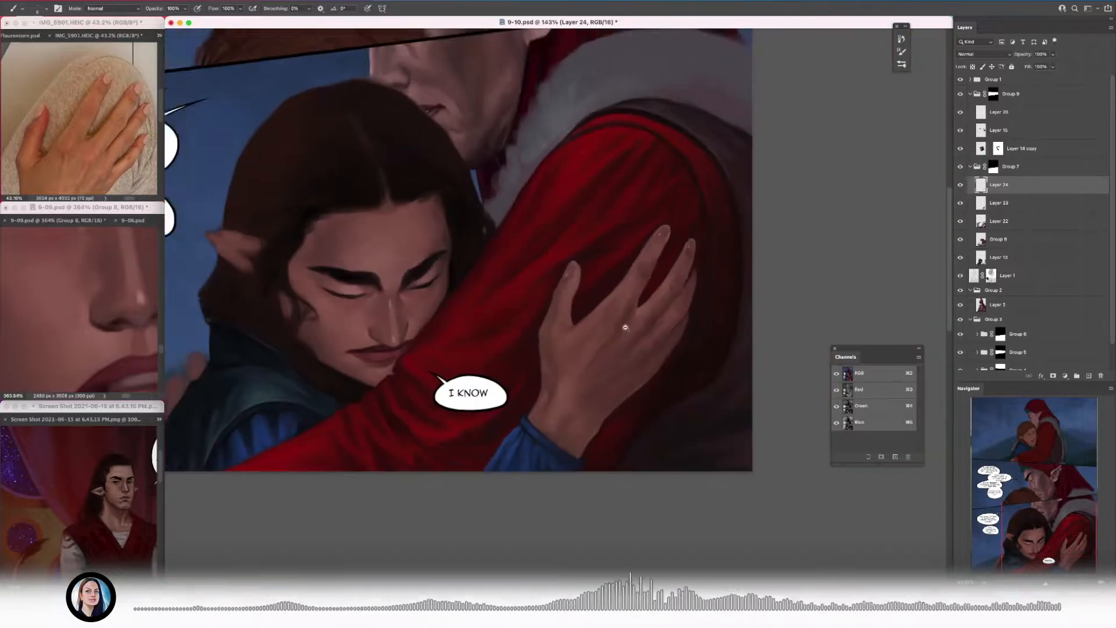
scroll(623, 323, "up", 4)
scroll(600, 349, "down", 1)
scroll(617, 310, "down", 4)
scroll(610, 326, "up", 4)
left_click(588, 348, "alt")
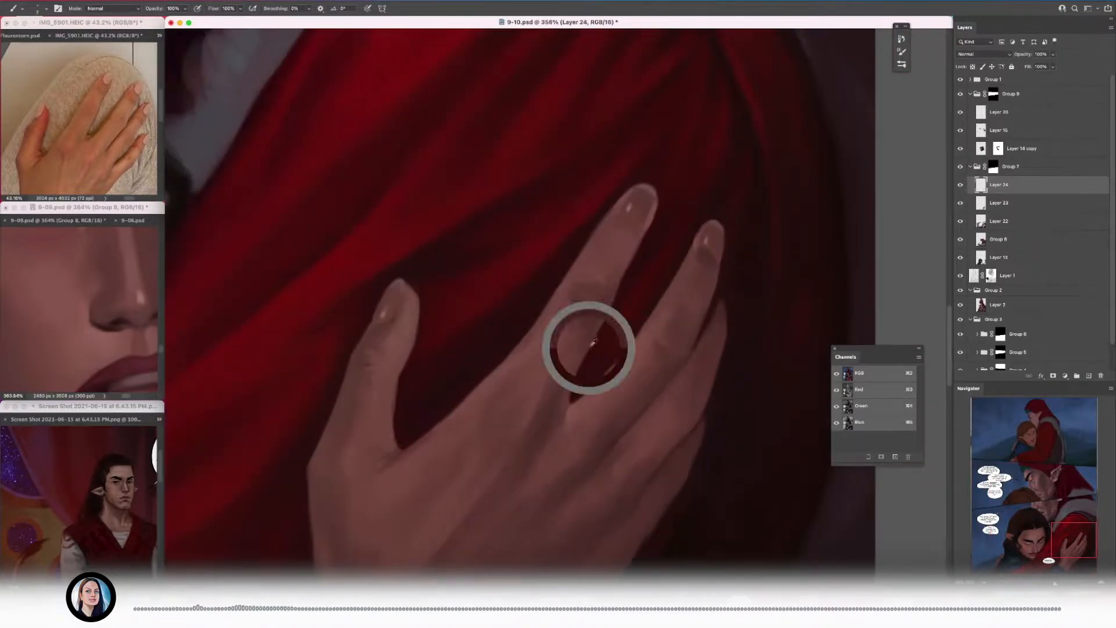
scroll(680, 203, "down", 4)
scroll(663, 253, "up", 4)
scroll(657, 285, "down", 4)
scroll(682, 299, "up", 4)
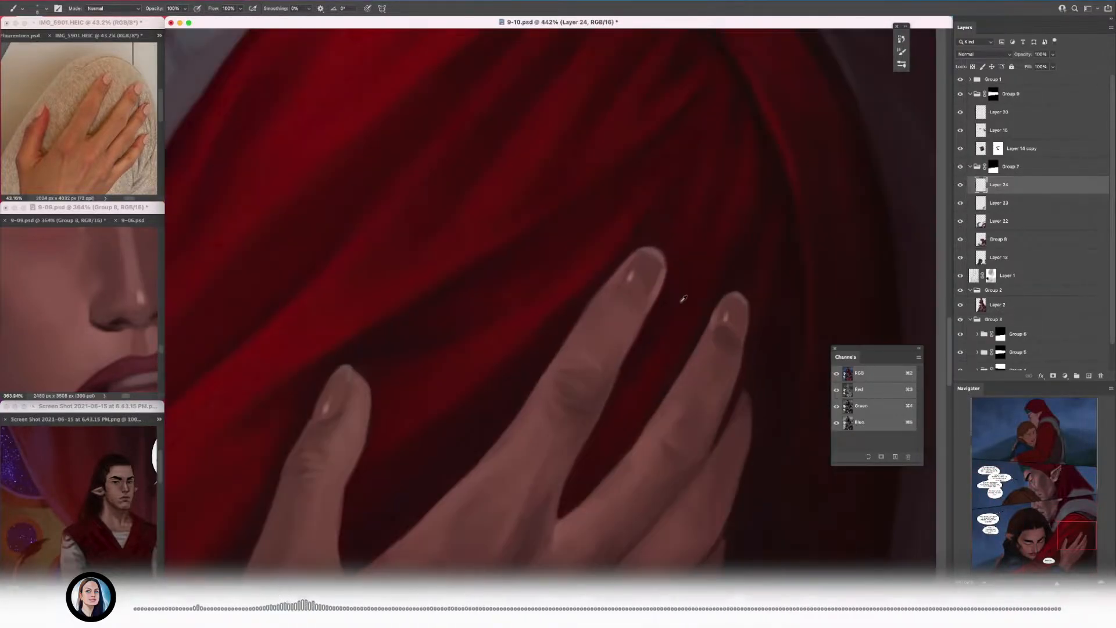
Step: Deepen the dark sleeve folds around the fingertips and save the document
scroll(756, 314, "up", 2)
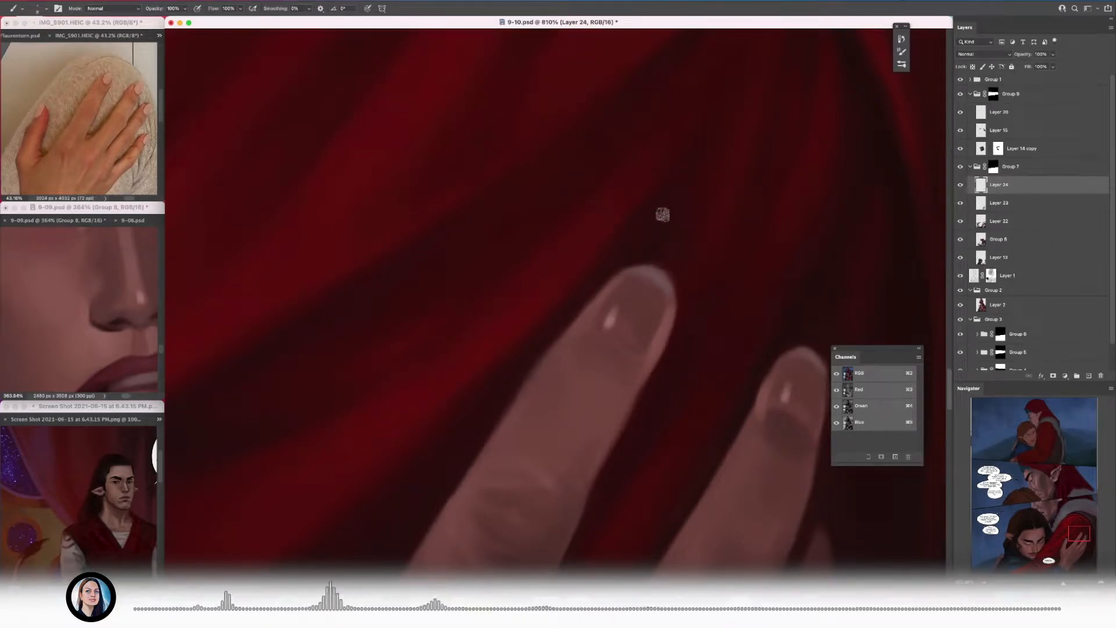
scroll(663, 257, "down", 4)
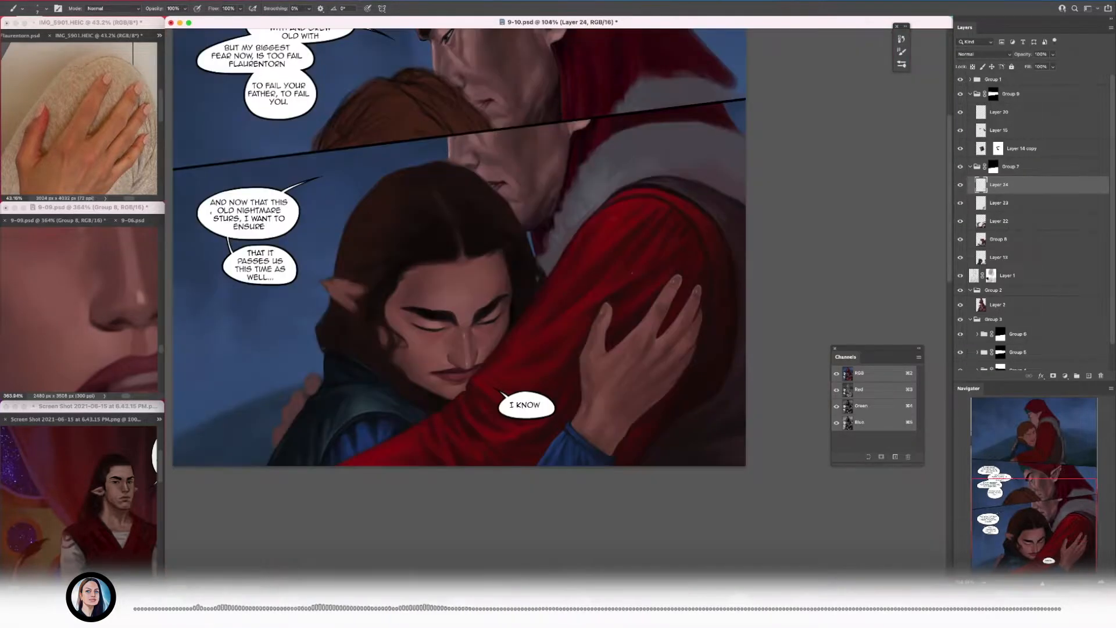
scroll(612, 229, "up", 3)
left_click(655, 208, "alt")
key("super+s")
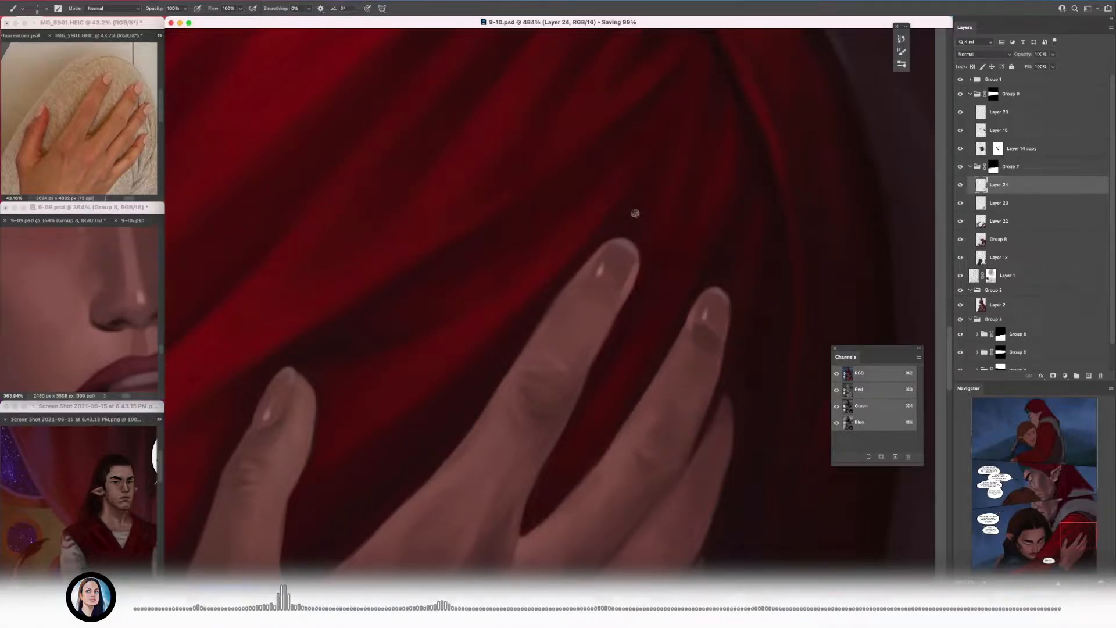
scroll(483, 345, "up", 4)
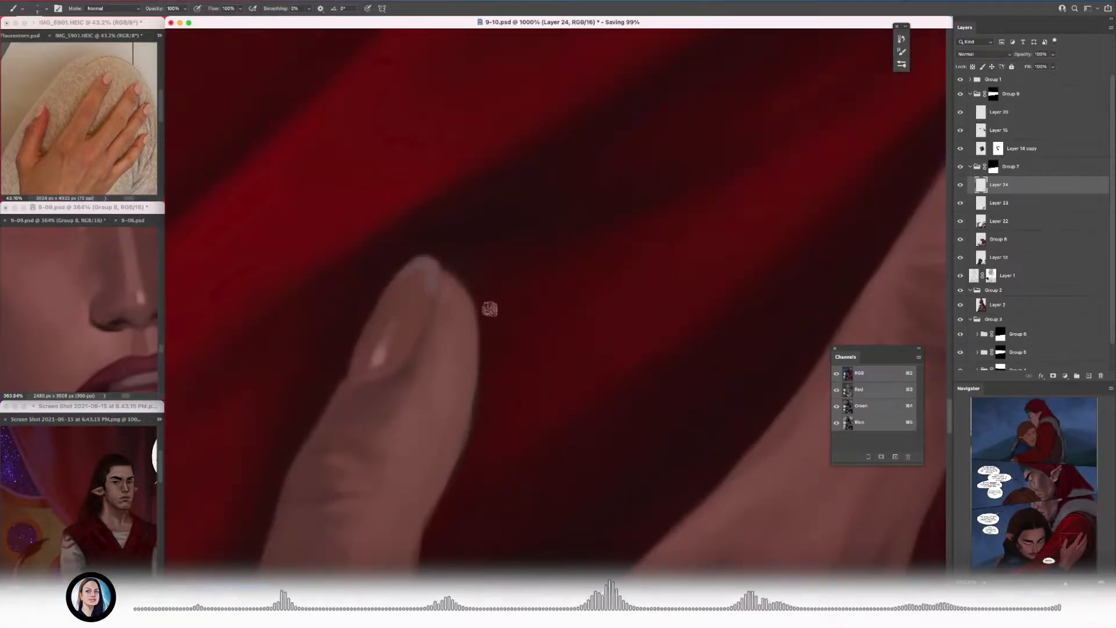
Step: Refine the hand's outer edge along the little finger and palm against the dark red sleeve
scroll(533, 297, "down", 2)
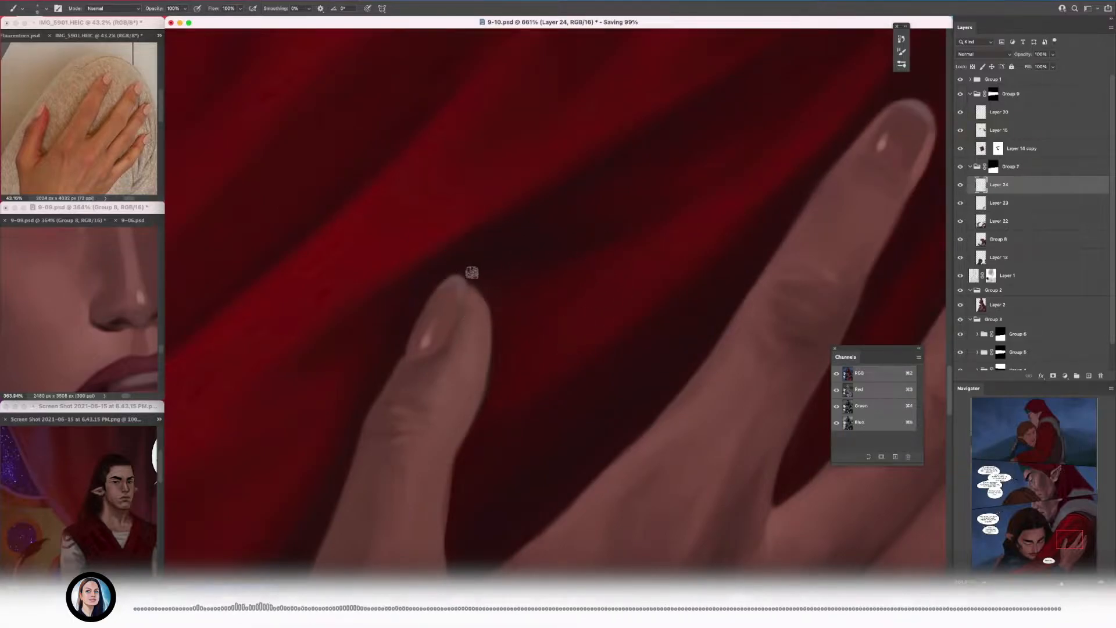
scroll(372, 335, "down", 1)
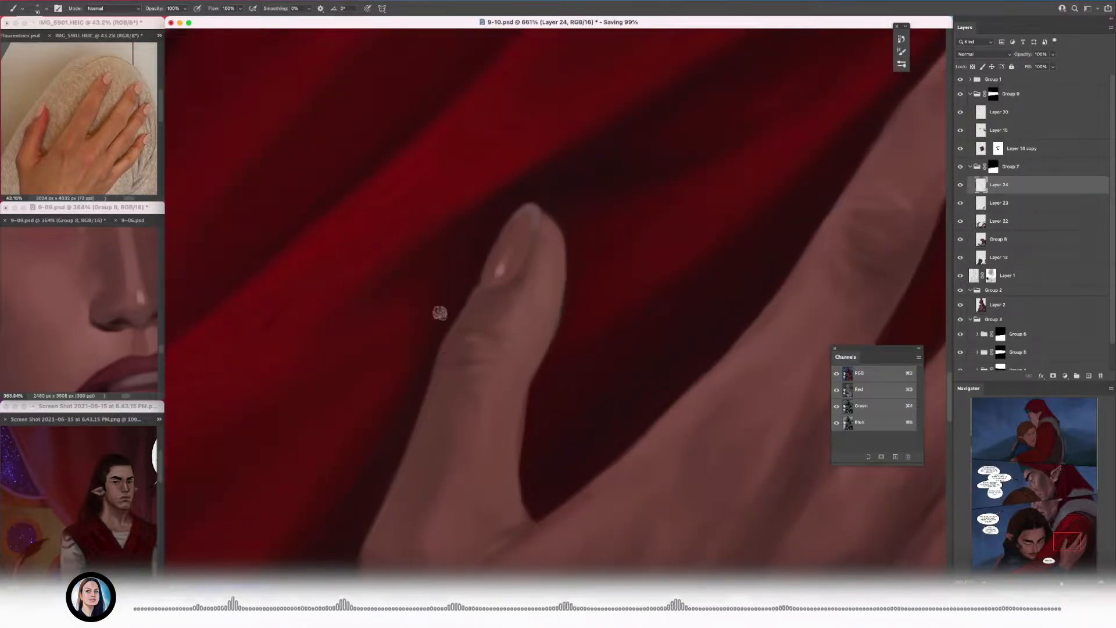
scroll(473, 267, "down", 1)
scroll(418, 320, "down", 5)
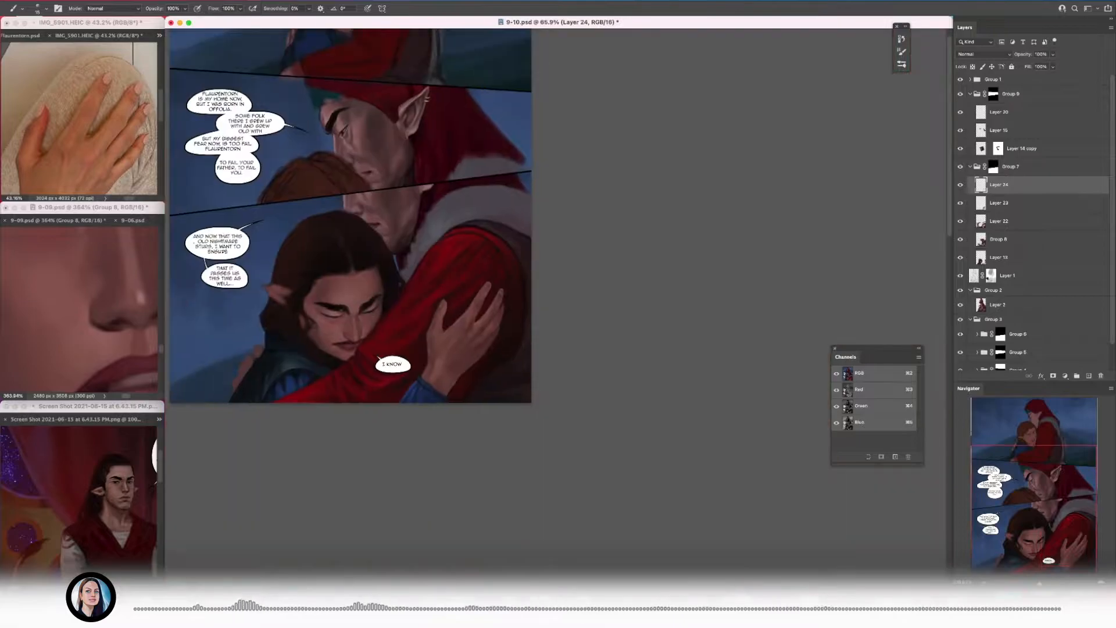
scroll(488, 308, "up", 6)
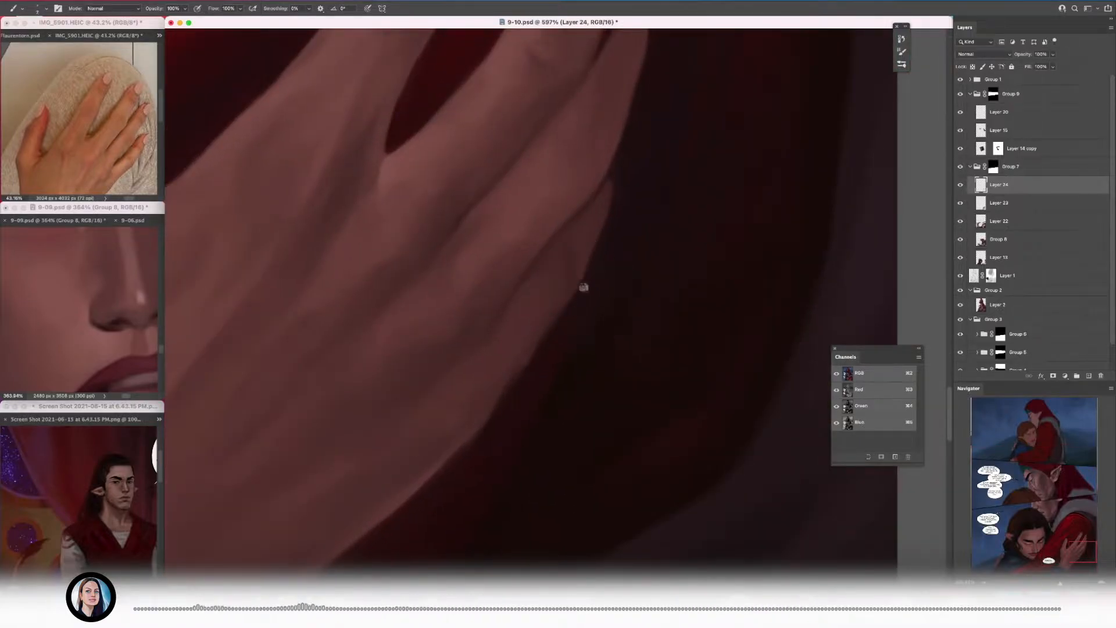
scroll(529, 359, "up", 1)
left_click(565, 279, "alt")
scroll(503, 342, "down", 2)
scroll(541, 381, "up", 2)
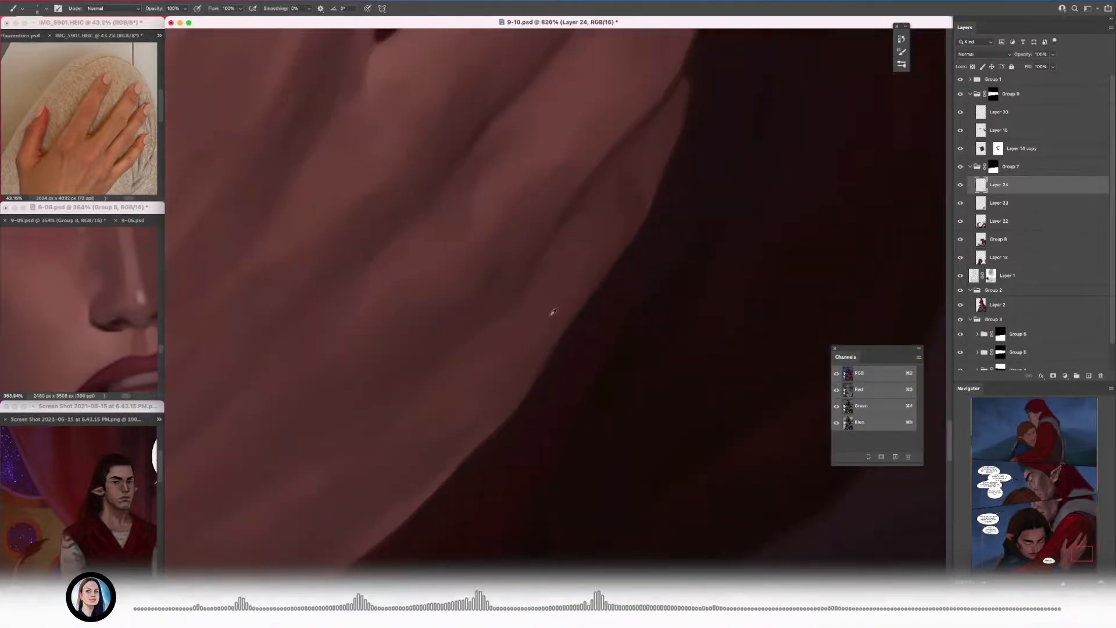
left_click(430, 453, "alt")
scroll(502, 365, "down", 2)
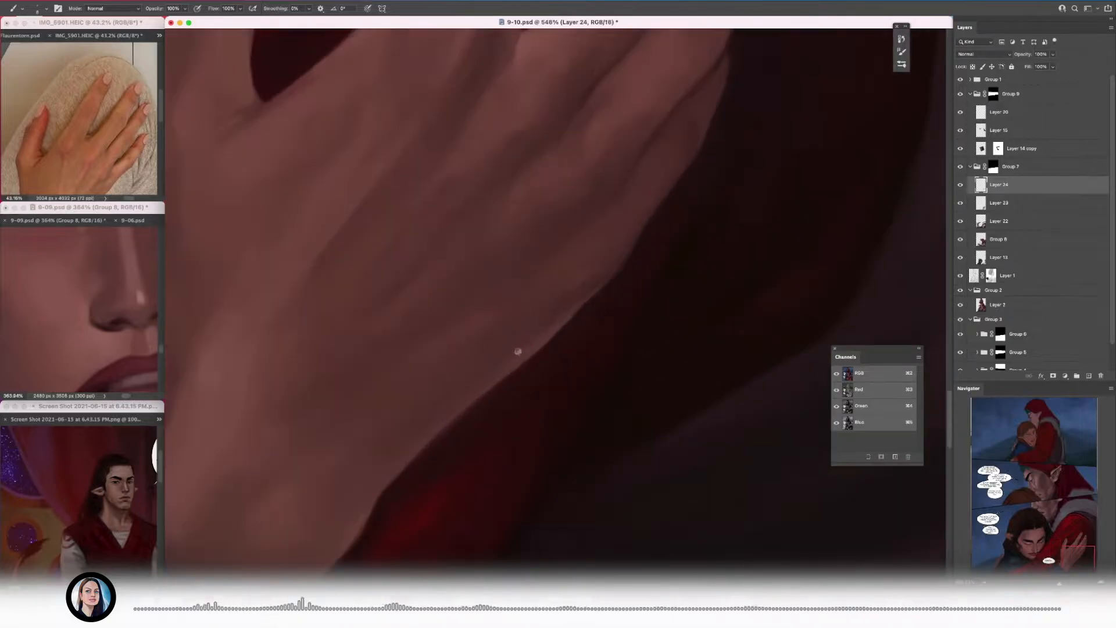
Step: Touch up the dark sleeve fold beside the thumb's tip
scroll(501, 362, "down", 4)
scroll(468, 285, "up", 4)
left_click(419, 219, "alt")
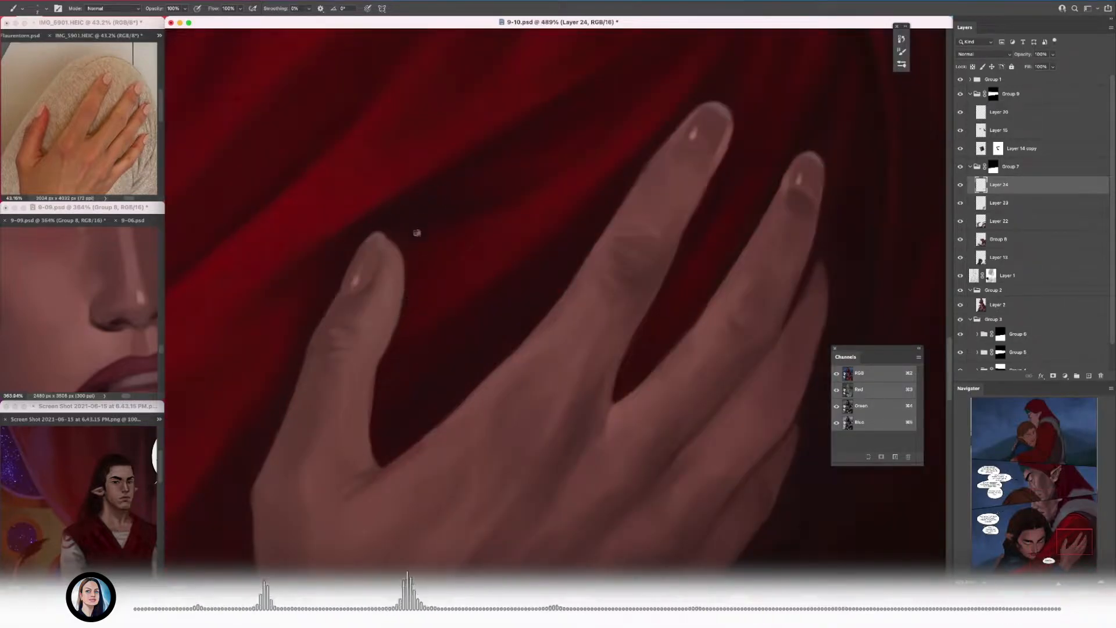
scroll(401, 341, "down", 10)
scroll(375, 388, "up", 8)
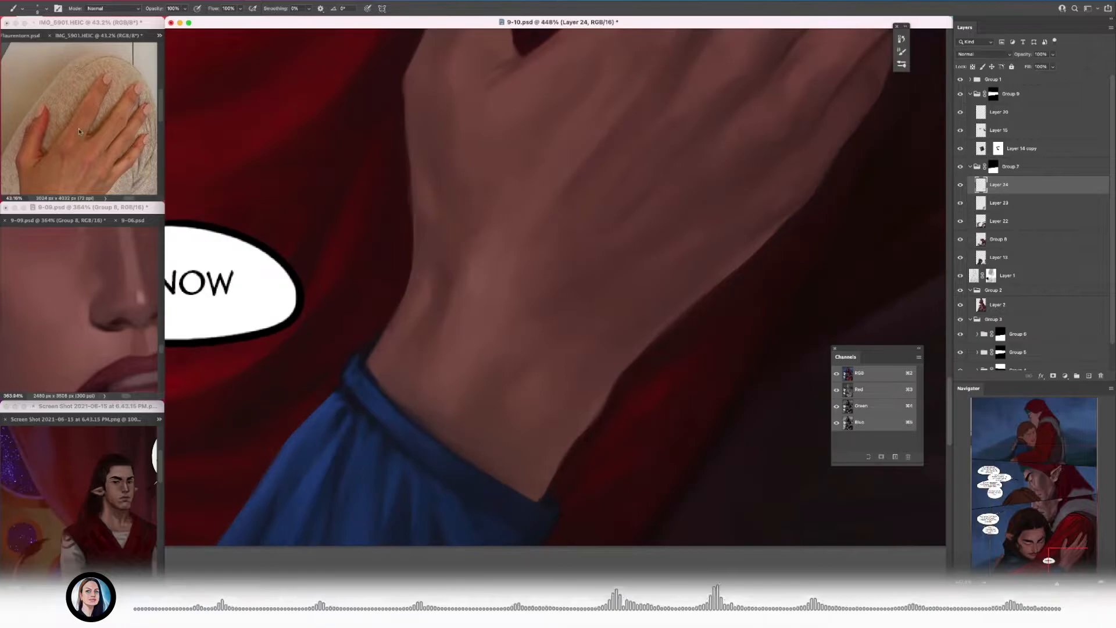
Step: Touch up the edge where the wrist meets the blue cuff
scroll(294, 364, "up", 3)
left_click_drag(351, 370, 350, 393)
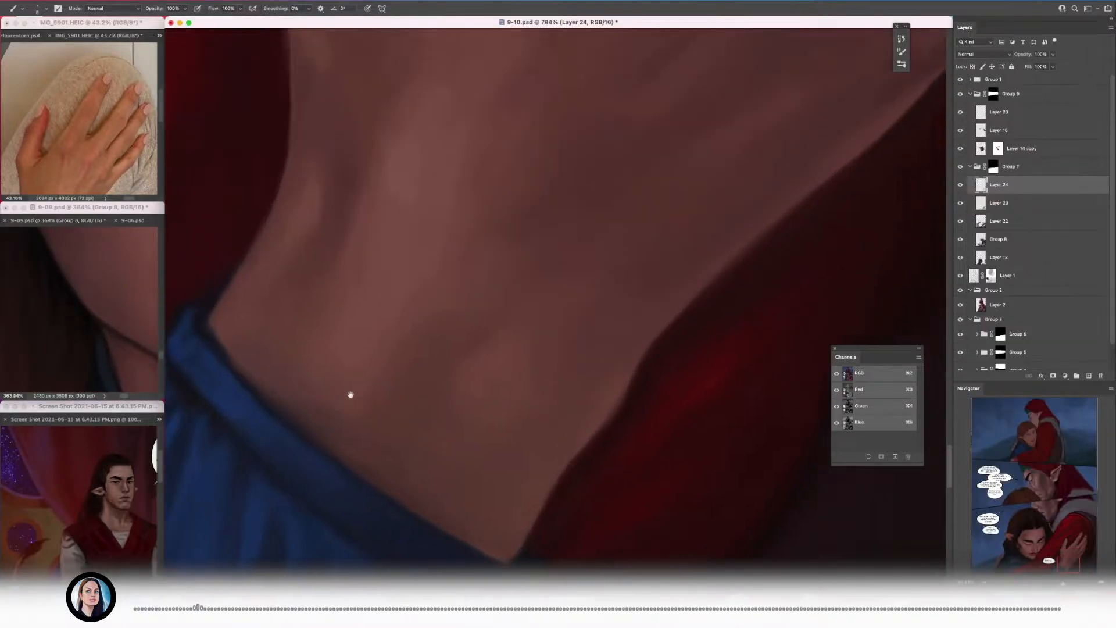
left_click(260, 381, "alt")
left_click(276, 401, "alt")
key("bracketright")
key("bracketright")
key("bracketright")
scroll(322, 401, "down", 8)
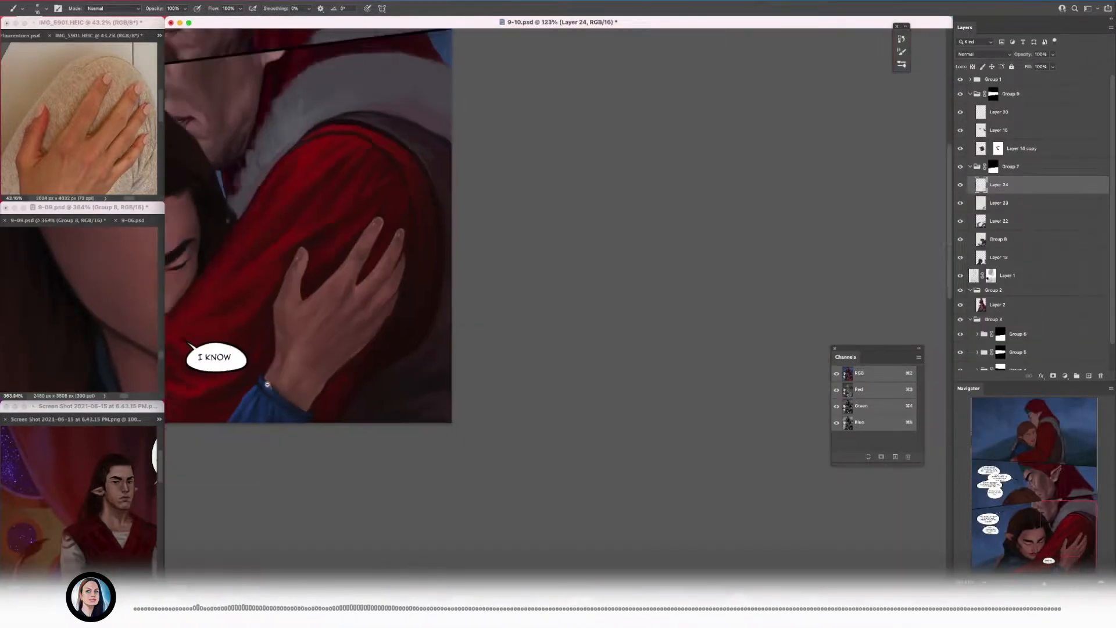
Step: Clean up the edge where the red sleeve meets the other figure's blue garment below the chin
left_click_drag(335, 335, 601, 374)
scroll(600, 374, "up", 1)
left_click_drag(349, 422, 447, 372)
scroll(442, 375, "up", 6)
left_click(408, 341, "alt")
scroll(437, 333, "up", 3)
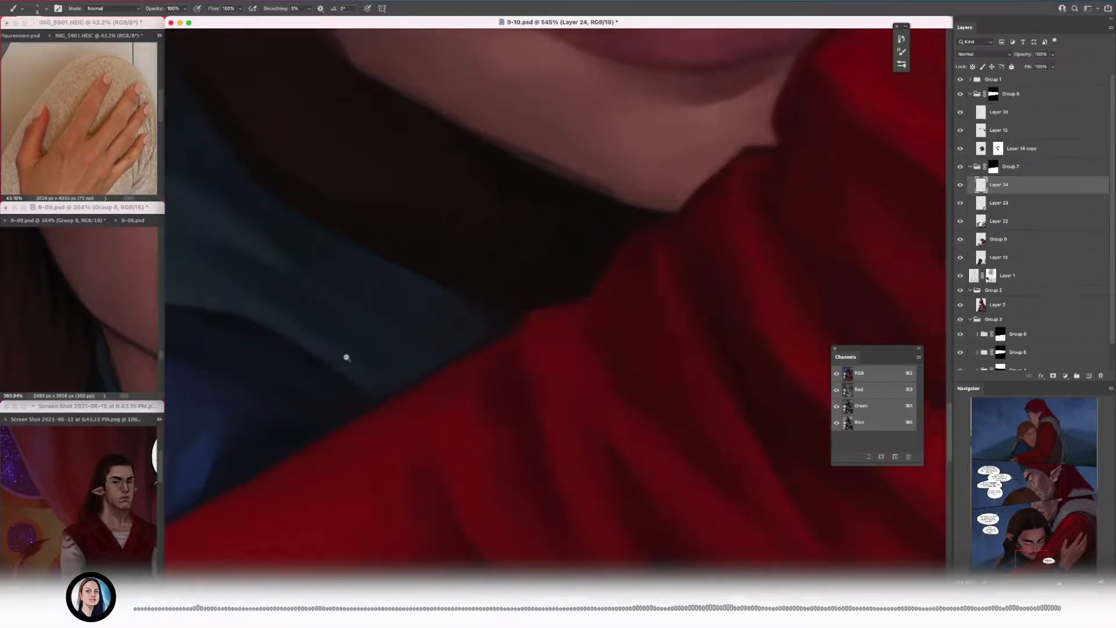
left_click_drag(337, 395, 543, 303)
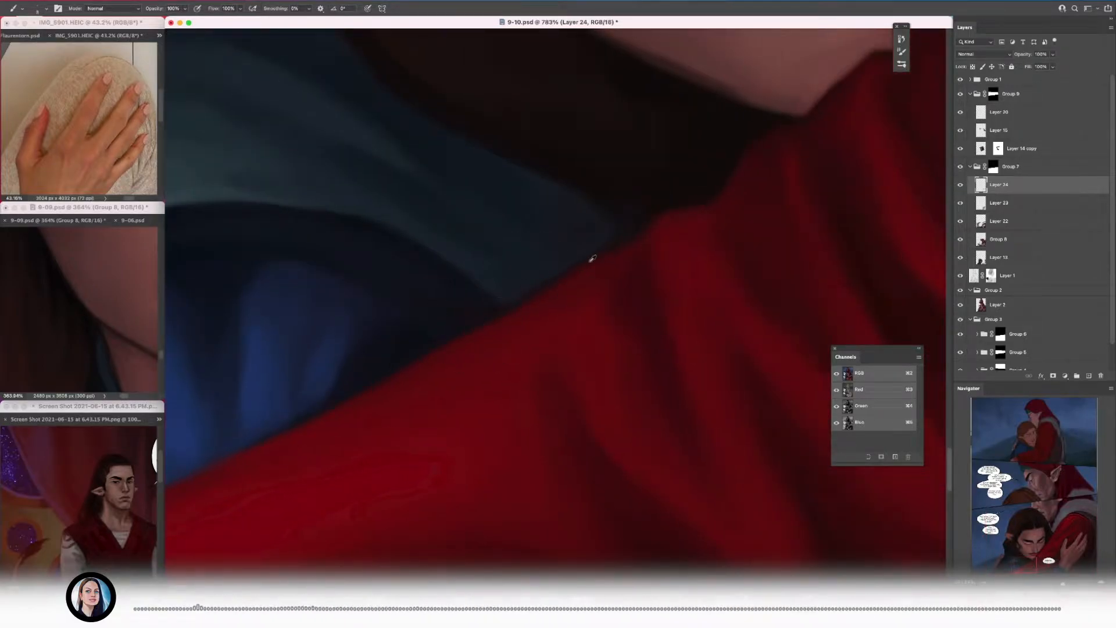
scroll(389, 382, "down", 6)
scroll(421, 308, "up", 5)
scroll(460, 294, "down", 8)
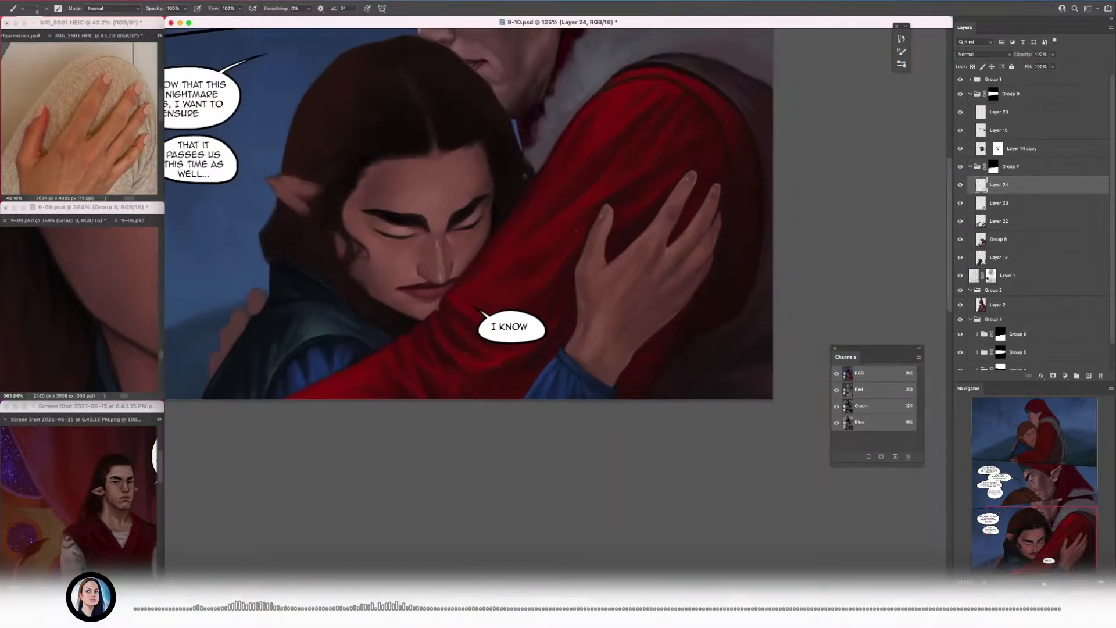
Step: Reframe the hand photo and the 9-09.psd page to show the dark-nailed hand as reference
scroll(391, 304, "up", 10)
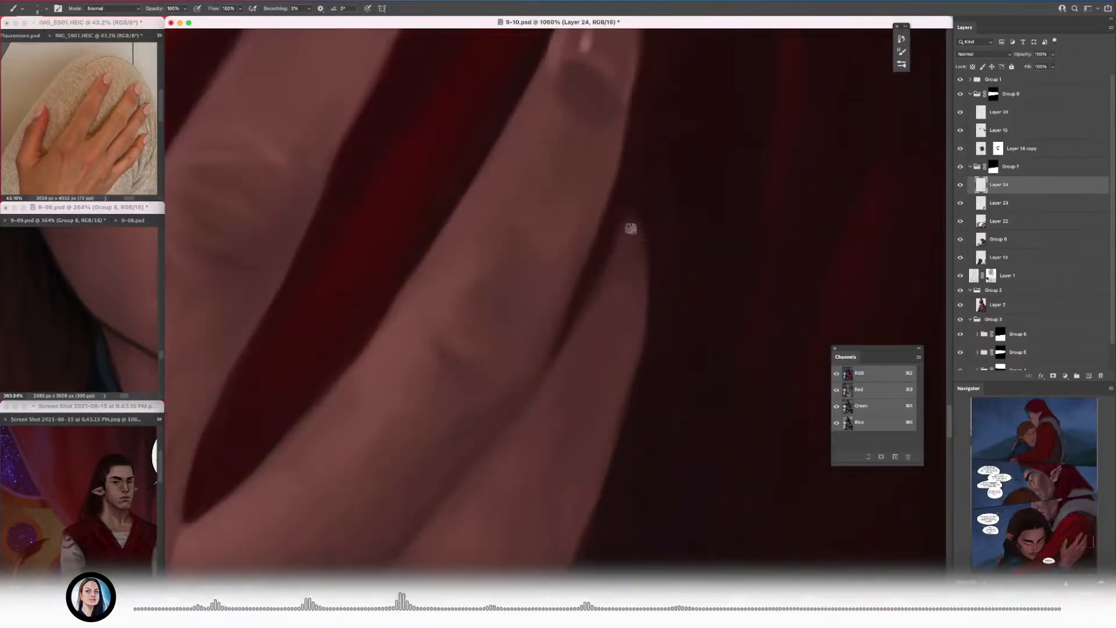
scroll(630, 231, "down", 10)
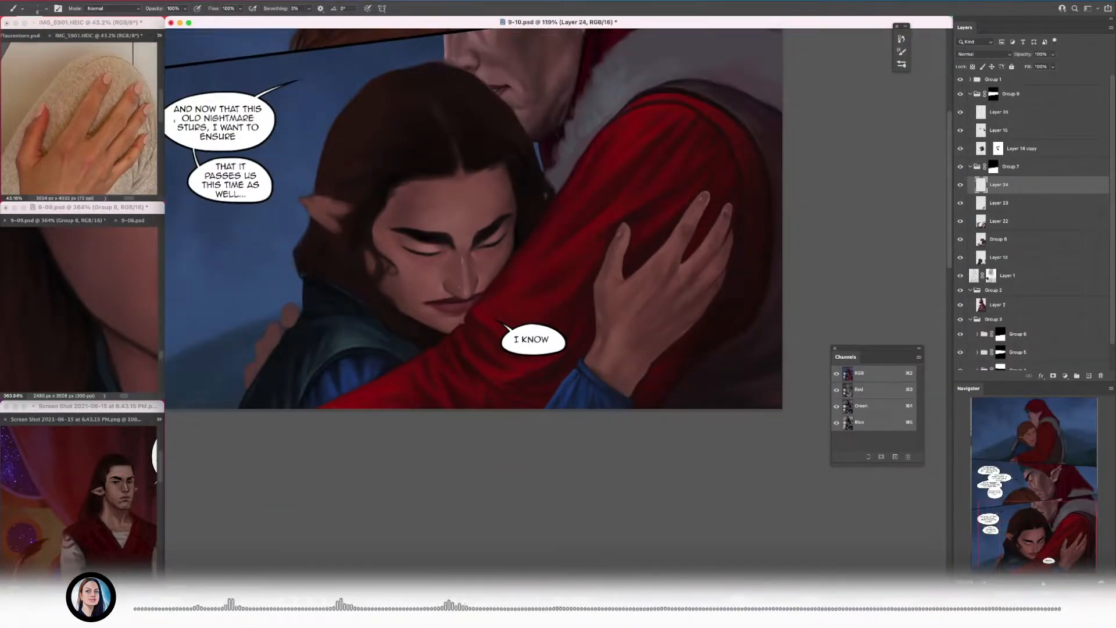
scroll(275, 321, "up", 10)
left_click_drag(87, 139, 88, 101)
left_click(87, 207)
scroll(117, 324, "down", 5)
scroll(122, 342, "up", 6)
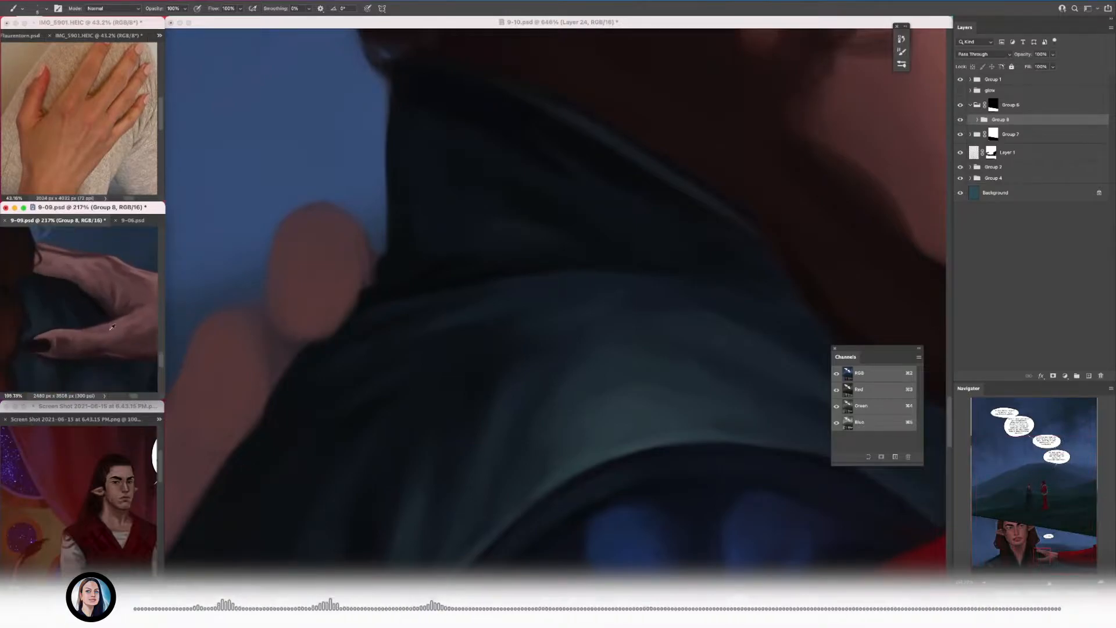
Step: Paint dark oval nails on the fingers resting behind the blue-clad shoulder
scroll(122, 342, "down", 2)
left_click(281, 273)
mouse_move(304, 323)
left_mouse_down()
mouse_move(296, 273)
mouse_move(314, 323)
mouse_move(314, 341)
mouse_move(305, 337)
left_mouse_up()
key("bracketleft")
mouse_move(225, 413)
left_mouse_down()
mouse_move(331, 341)
mouse_move(316, 319)
mouse_move(334, 372)
left_mouse_up()
key("bracketright")
mouse_move(272, 393)
left_mouse_down()
mouse_move(286, 412)
mouse_move(271, 413)
mouse_move(348, 304)
left_mouse_up()
left_click_drag(276, 444, 285, 482)
scroll(285, 456, "down", 10)
scroll(328, 413, "up", 10)
key("bracketleft")
key("bracketleft")
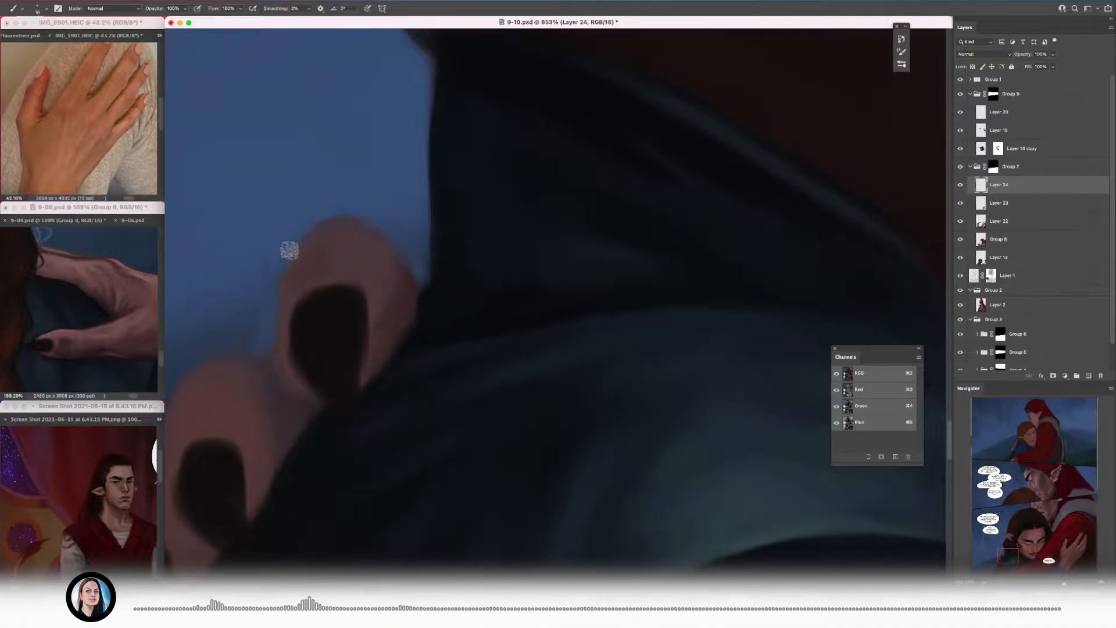
Step: Reshape the uppermost fingertip against the blue background and shade the skin around its nail
left_click_drag(290, 250, 355, 220)
left_click(319, 279, "alt")
key("bracketleft")
key("bracketleft")
mouse_move(292, 272)
left_mouse_down()
mouse_move(341, 246)
mouse_move(377, 256)
left_mouse_up()
left_click(353, 244, "alt")
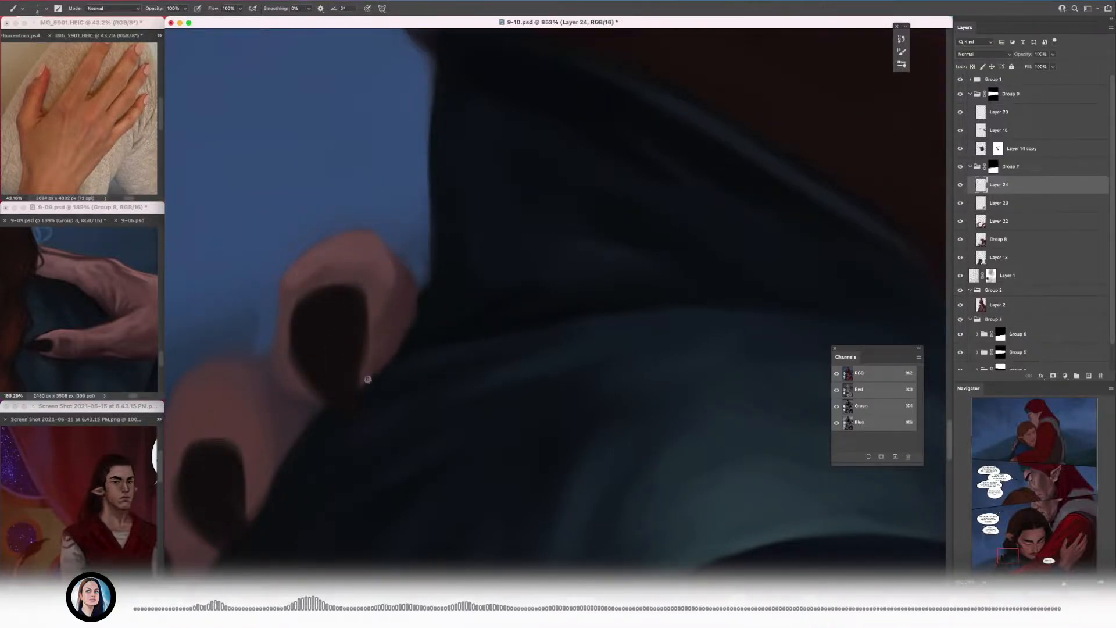
left_click(341, 252, "alt")
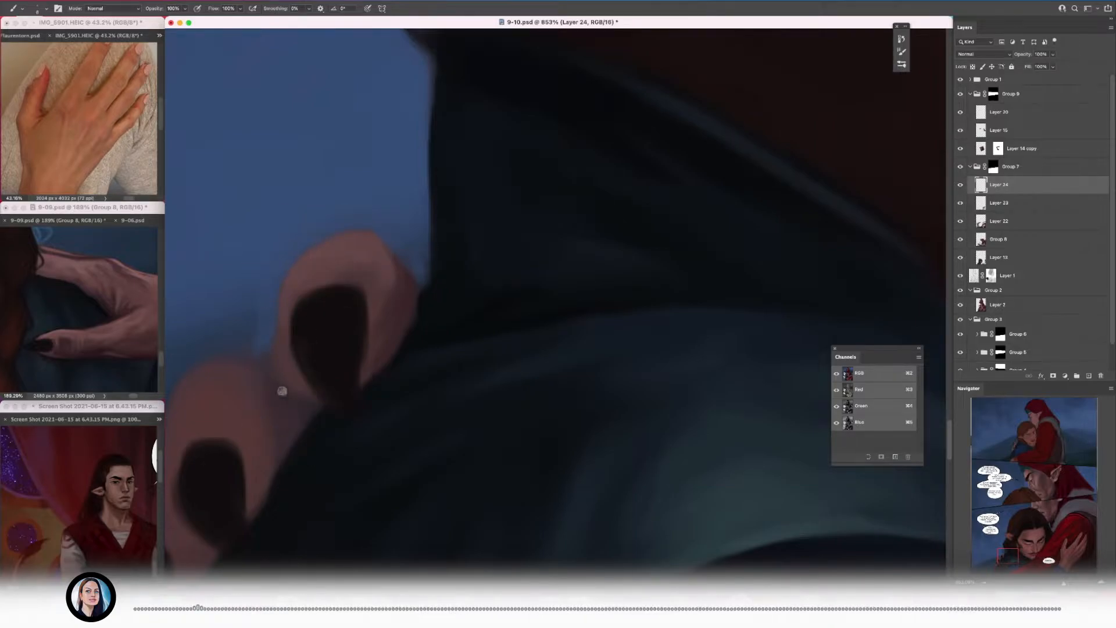
Step: Tidy the uppermost finger's edge against the garment and outline the second finger in a darker reddish tone
scroll(365, 305, "down", 2)
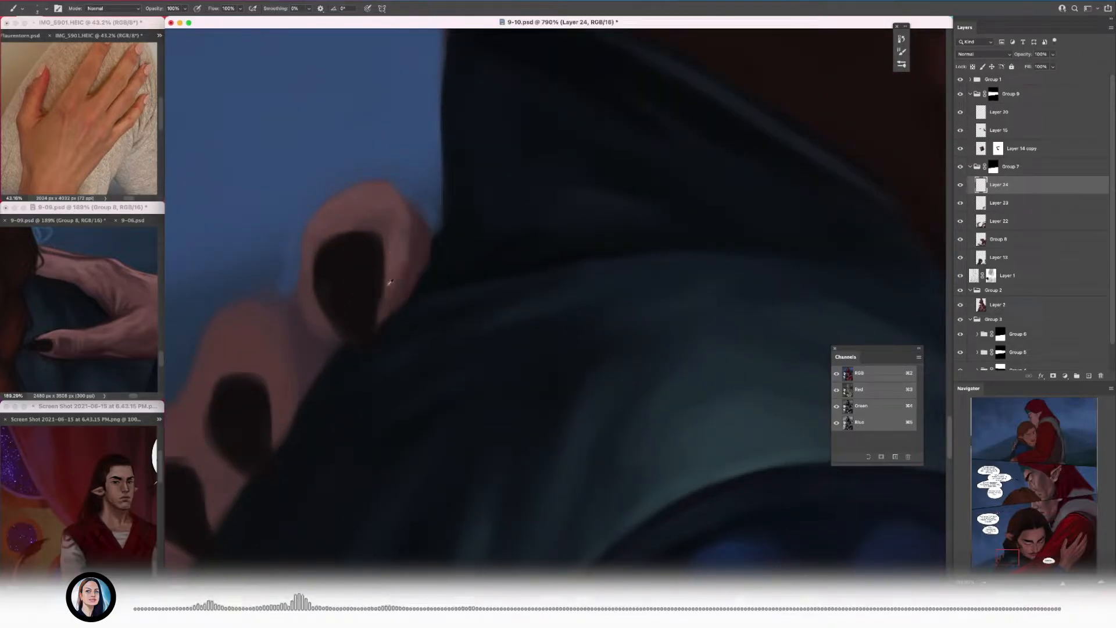
left_click(435, 273, "alt")
scroll(410, 294, "down", 10)
scroll(372, 305, "up", 8)
scroll(378, 308, "up", 6)
left_click_drag(259, 303, 305, 256)
left_click_drag(291, 251, 257, 420)
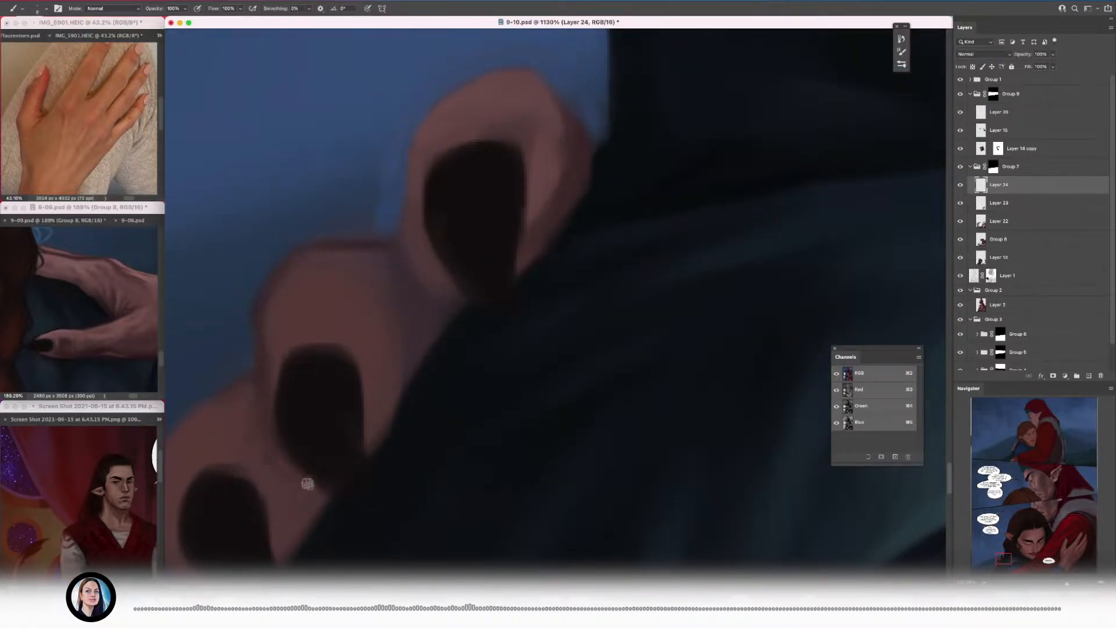
Step: Refine the second finger's nail shape and model the surrounding skin with lighter and darker tones
scroll(221, 395, "down", 8)
scroll(290, 360, "up", 6)
left_click(302, 347, "alt")
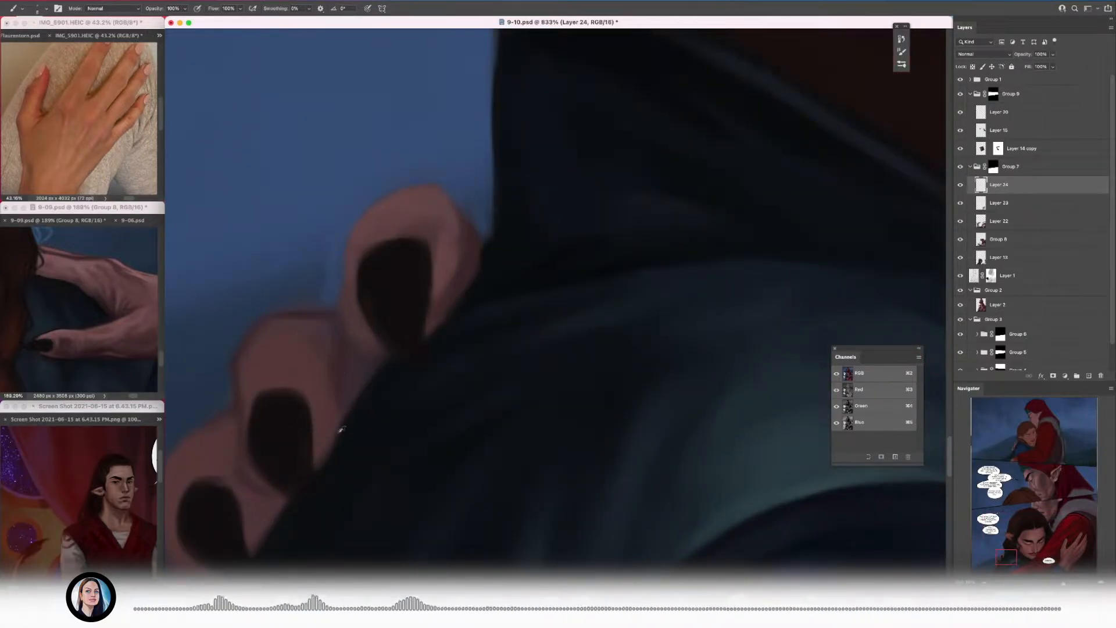
left_click(294, 483, "alt")
left_click(258, 452, "alt")
left_click_drag(294, 486, 317, 493)
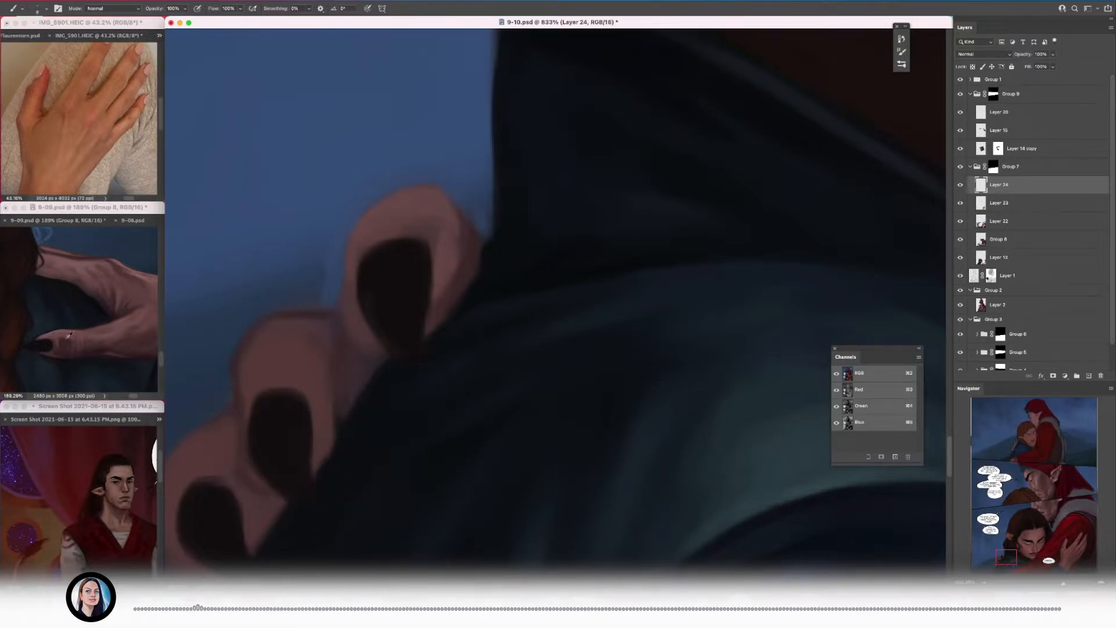
left_click_drag(308, 423, 317, 380)
left_click(307, 370, "alt")
left_click(295, 344, "alt")
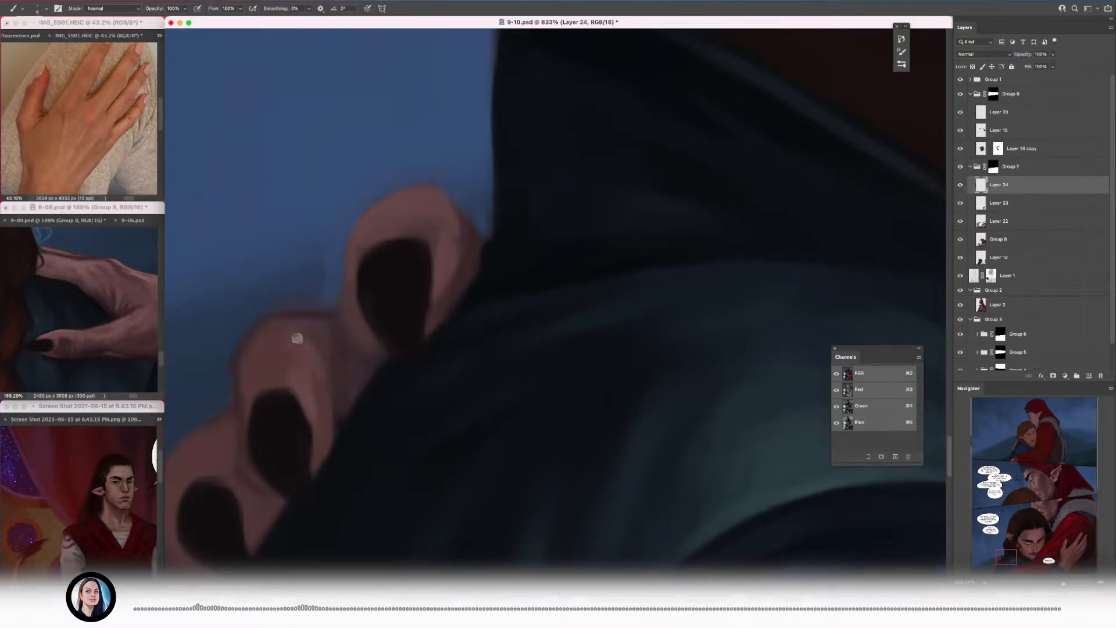
left_click(303, 384, "alt")
left_click_drag(304, 384, 260, 376)
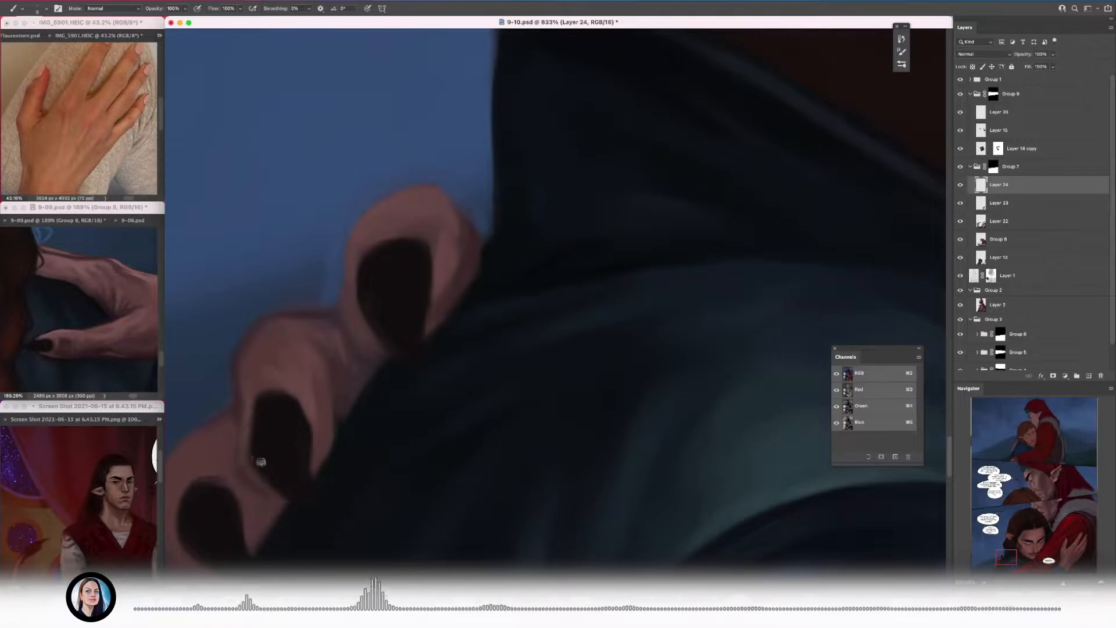
Step: Shade the gap between the upper two fingers and clean their edge against the dark garment
scroll(327, 445, "down", 5)
scroll(326, 433, "up", 5)
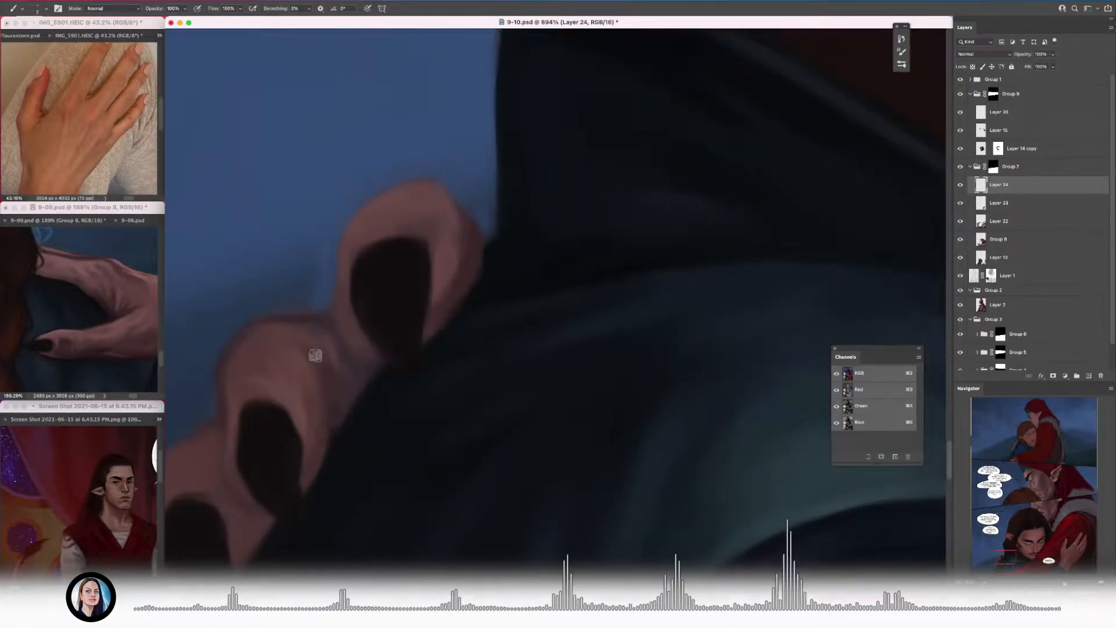
scroll(334, 431, "down", 5)
scroll(335, 431, "up", 5)
left_click(304, 369, "alt")
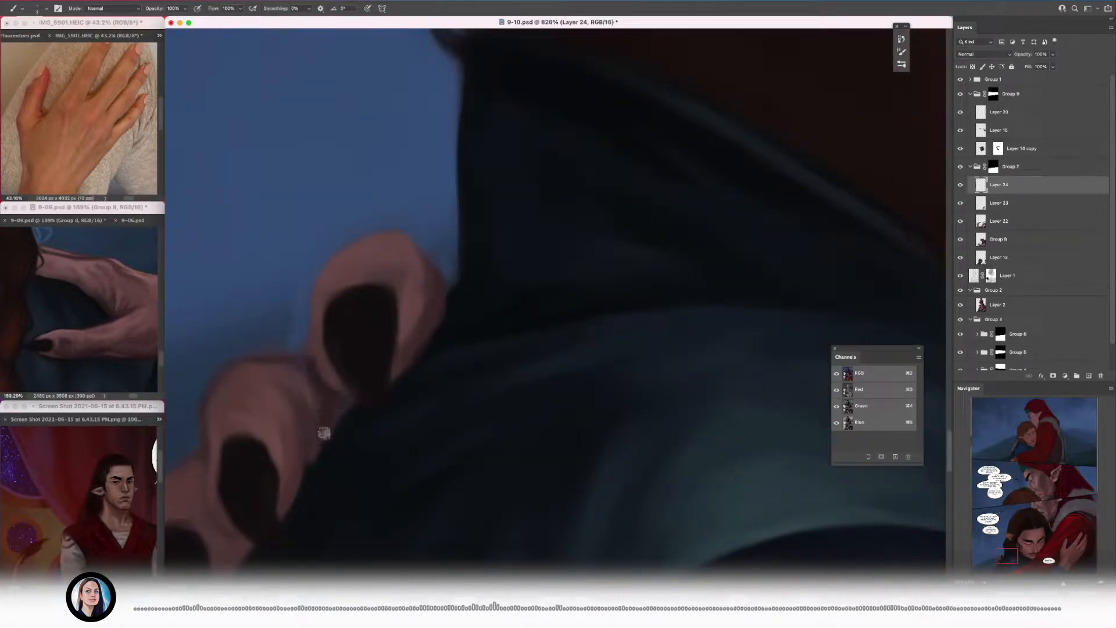
left_click_drag(318, 398, 461, 253)
mouse_move(285, 459)
left_mouse_down()
mouse_move(333, 491)
mouse_move(321, 496)
left_mouse_up()
scroll(311, 487, "down", 5)
scroll(306, 481, "up", 5)
left_click(454, 424, "alt")
scroll(436, 429, "down", 3)
scroll(415, 461, "up", 3)
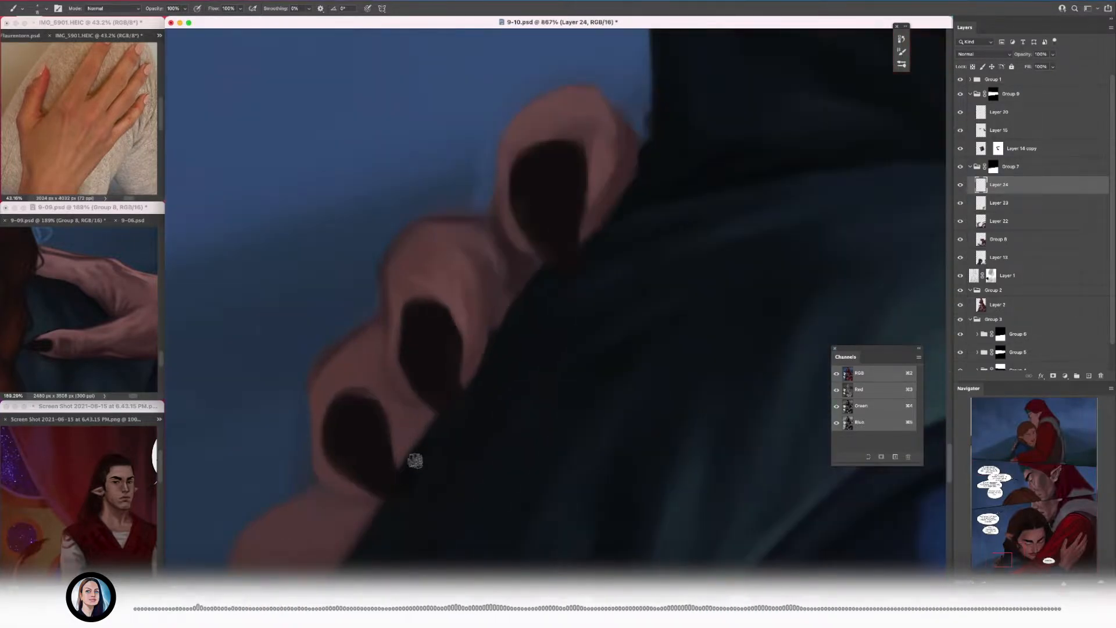
Step: Add lighter skin tones above the third finger's nail and darken the finger's outline
mouse_move(354, 347)
left_mouse_down()
mouse_move(394, 421)
mouse_move(371, 347)
mouse_move(346, 385)
left_mouse_up()
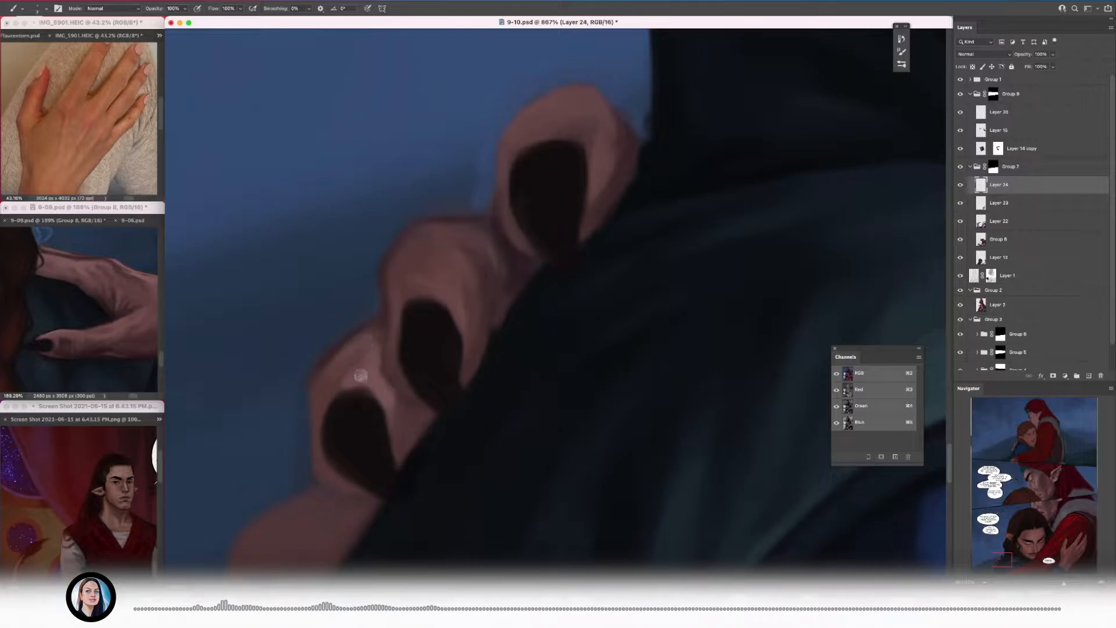
left_click_drag(316, 451, 333, 378)
left_click(402, 437, "alt")
scroll(321, 471, "down", 2)
scroll(334, 384, "up", 2)
left_click_drag(370, 359, 367, 272)
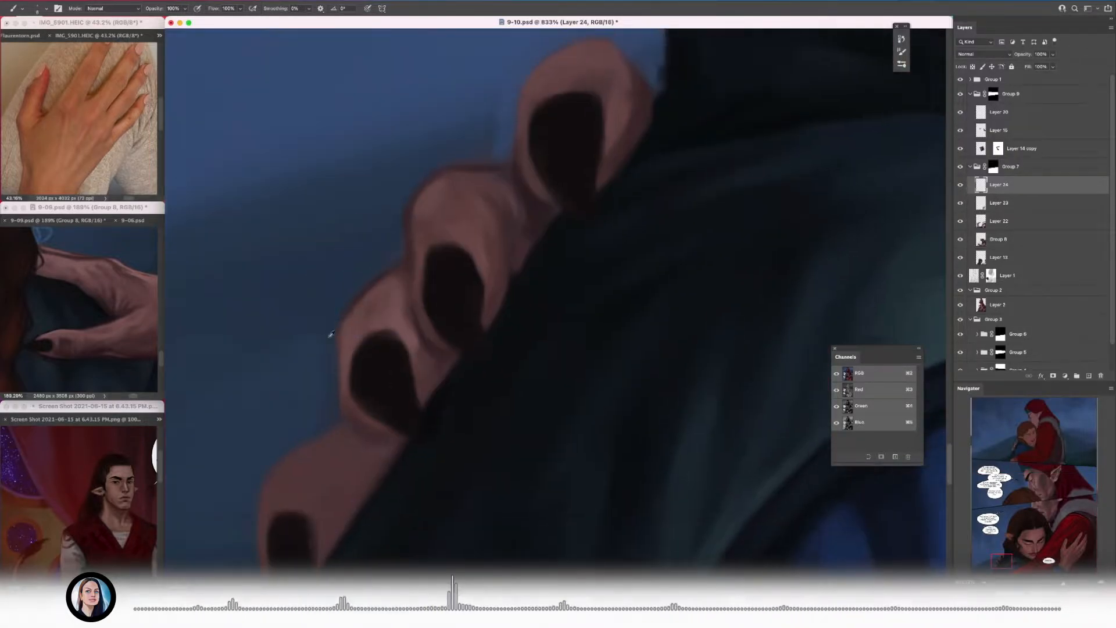
Step: Refine the outlines of the third and lowest fingers against the blue background
left_click_drag(278, 446, 324, 354)
left_click(322, 363, "alt")
left_click_drag(337, 451, 282, 451)
left_click_drag(351, 427, 397, 388)
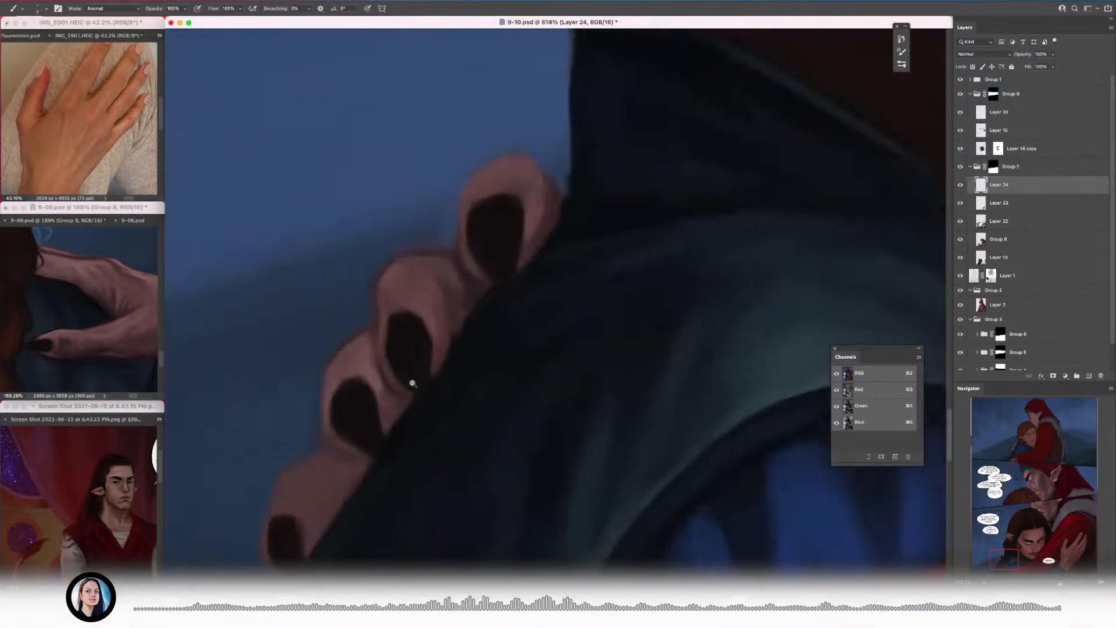
Step: Refine the second finger's nail edge and the skin beside its tip
scroll(397, 388, "up", 2)
left_click(2, 284)
left_click(277, 281)
left_click(439, 169)
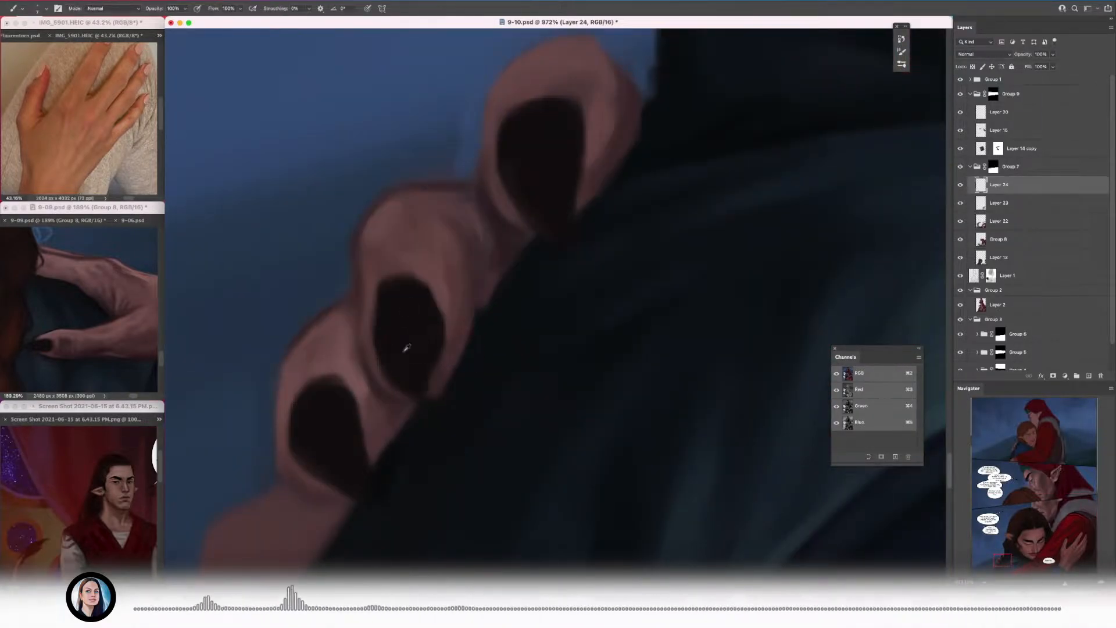
left_click_drag(428, 374, 426, 409)
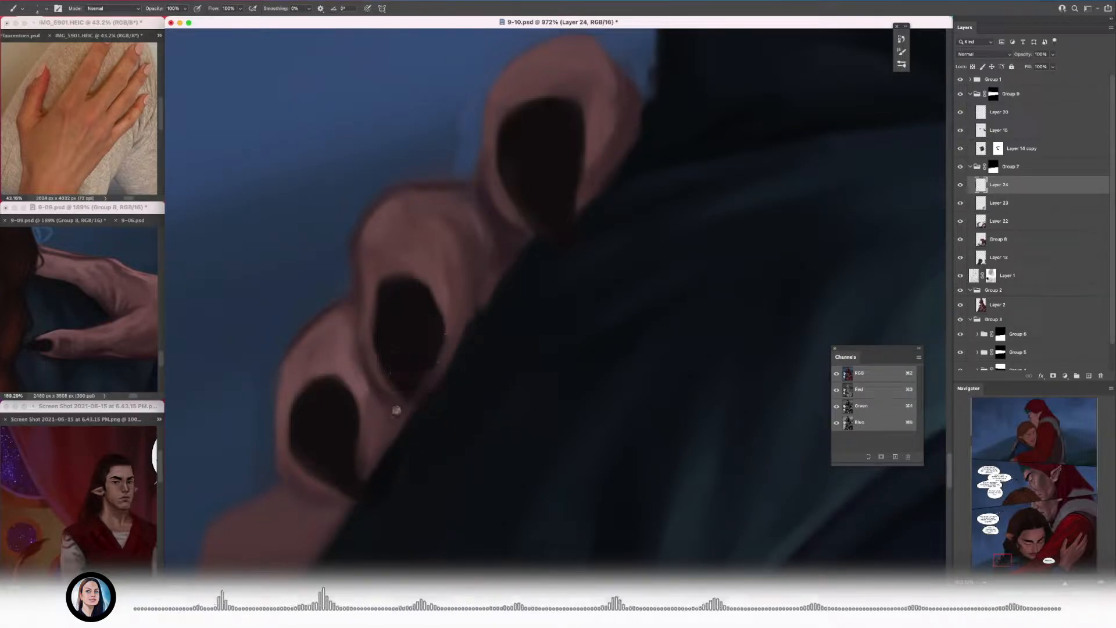
scroll(430, 436, "down", 8)
scroll(493, 354, "up", 5)
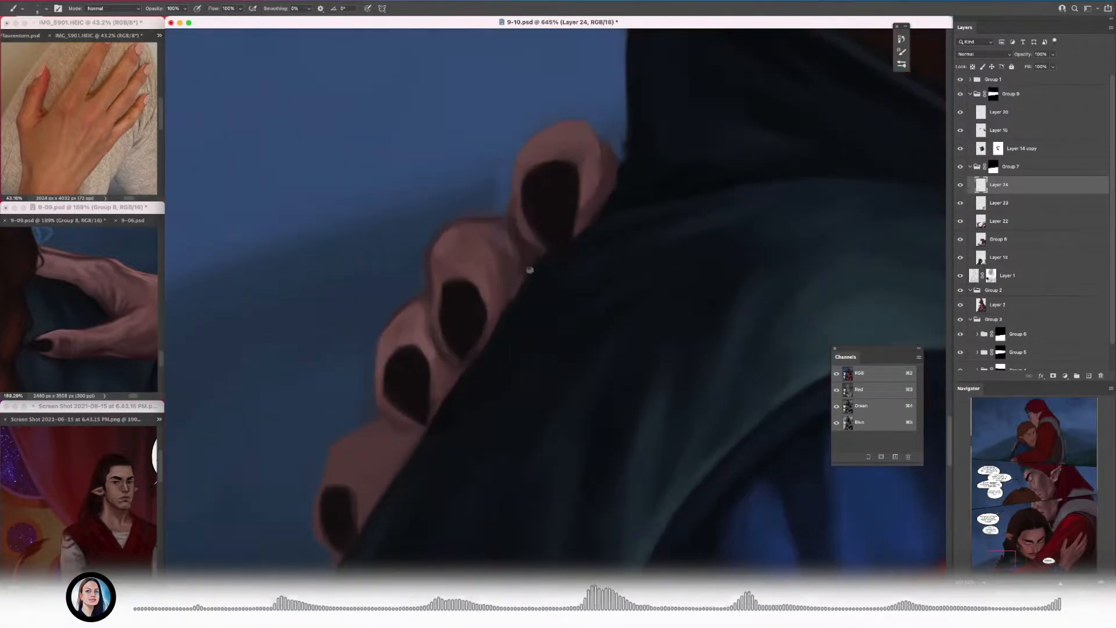
Step: Smooth the second finger's edge along the dark garment and save the document
scroll(529, 269, "up", 4)
left_click(523, 275, "alt")
left_click(475, 328, "alt")
key("super+s")
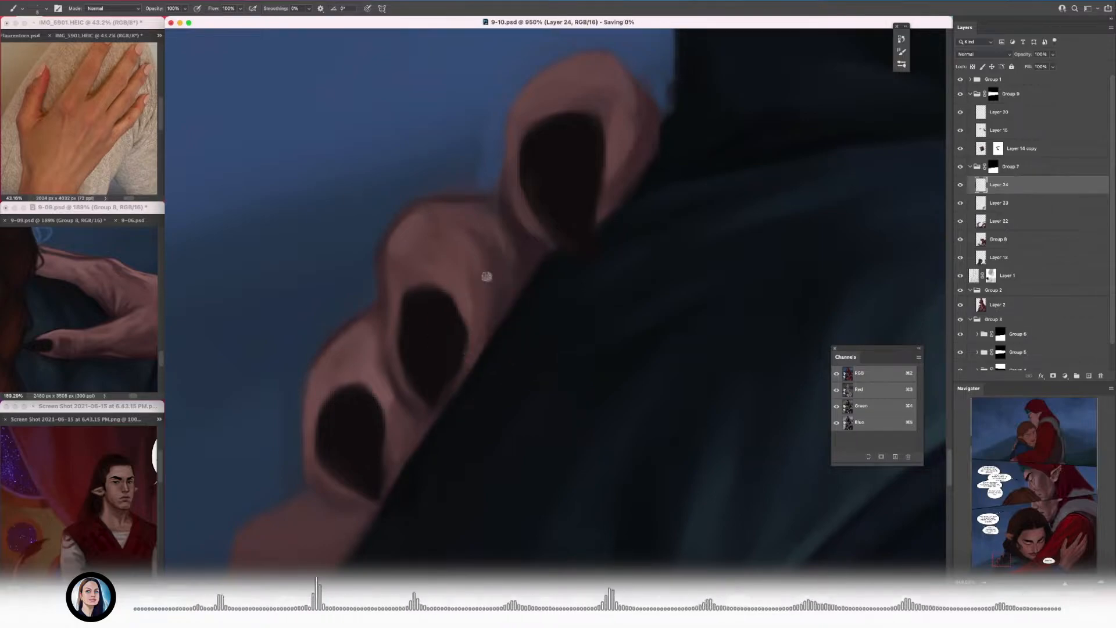
Step: Trim the third finger's outer edge with background blue and refine the skin below its dark nail
left_click_drag(295, 377, 297, 456)
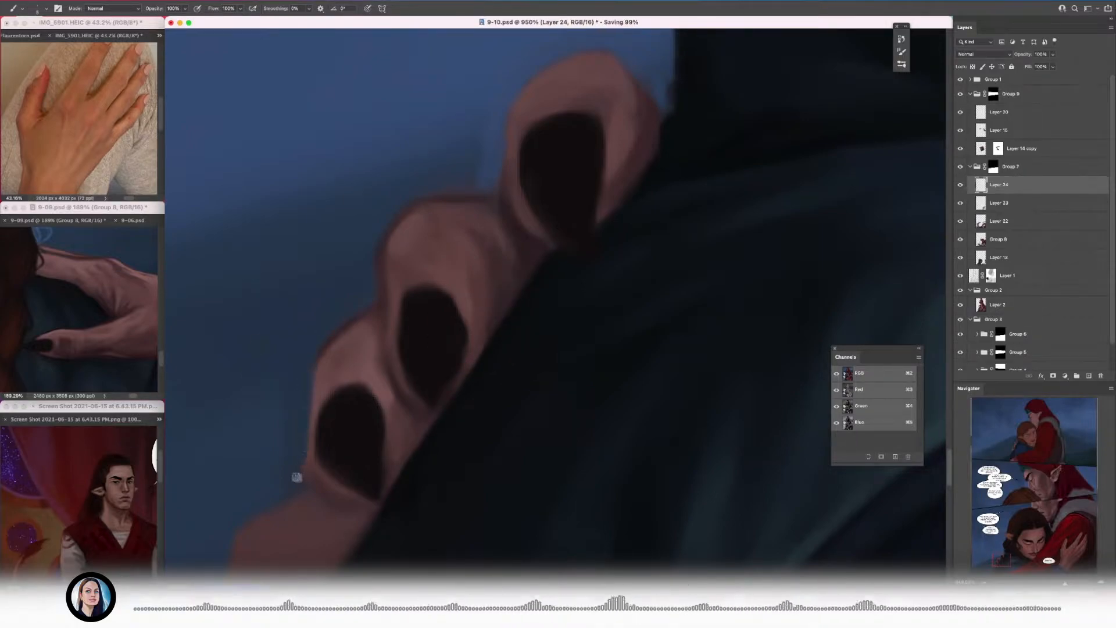
scroll(312, 384, "down", 3)
left_click(349, 391, "alt")
left_click(378, 424, "alt")
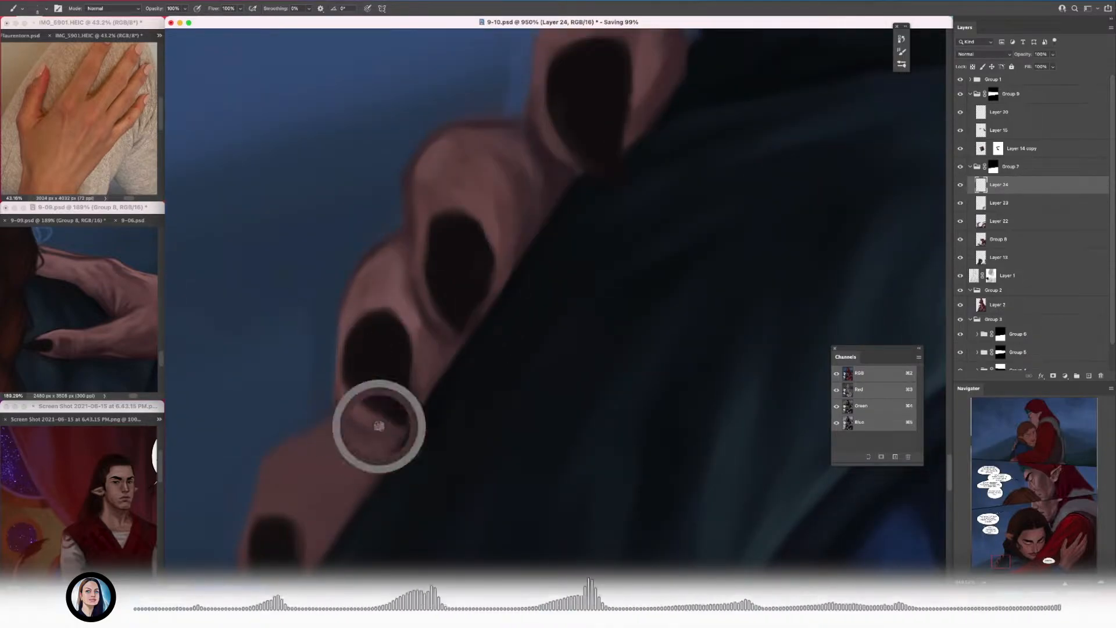
scroll(428, 299, "up", 2)
left_click_drag(334, 420, 411, 328)
left_click(364, 404, "alt")
Step: Refine the lowest finger's outer contour and shade its skin along the dark garment
scroll(315, 337, "down", 3)
scroll(315, 336, "up", 3)
scroll(374, 348, "down", 5)
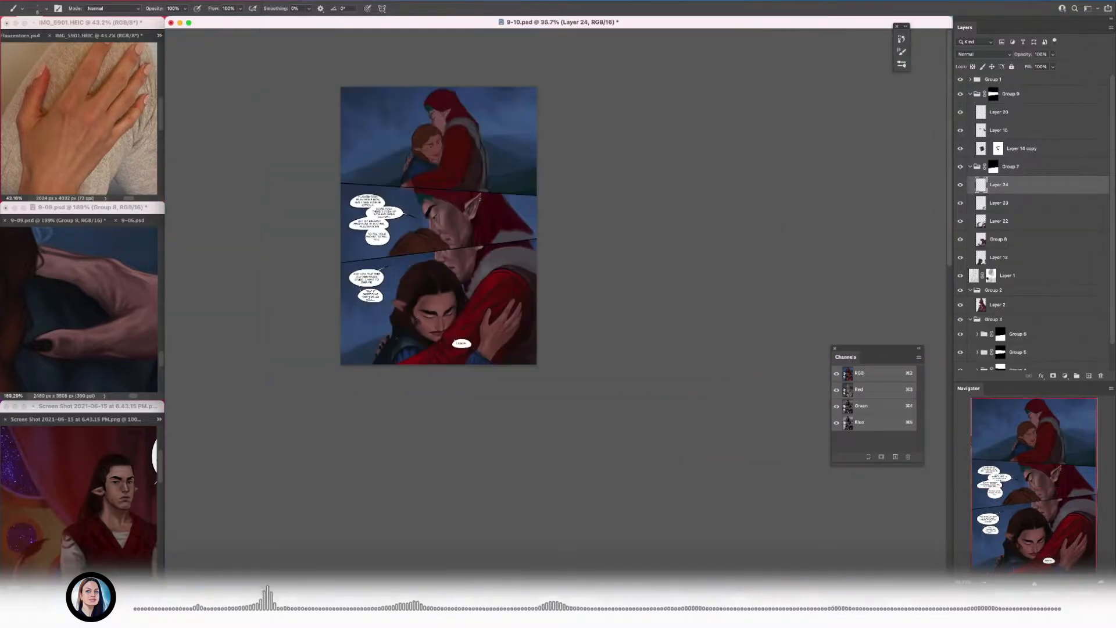
scroll(374, 349, "up", 5)
scroll(491, 451, "down", 2)
scroll(517, 291, "up", 1)
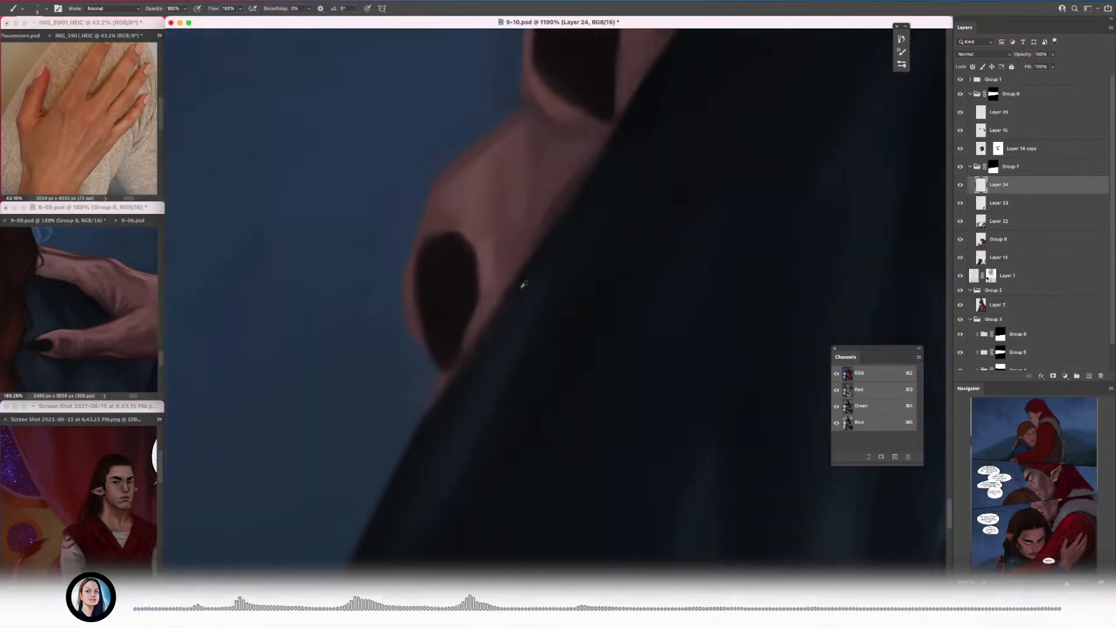
scroll(498, 326, "down", 5)
scroll(444, 367, "up", 5)
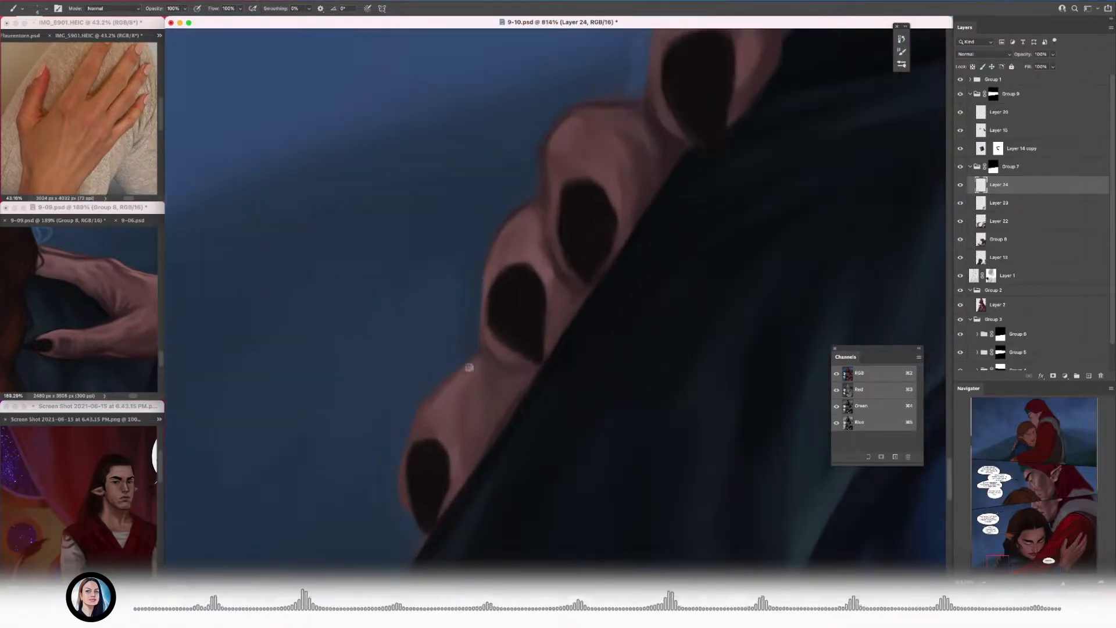
left_click(438, 414, "alt")
left_click_drag(458, 376, 418, 417)
scroll(476, 377, "down", 4)
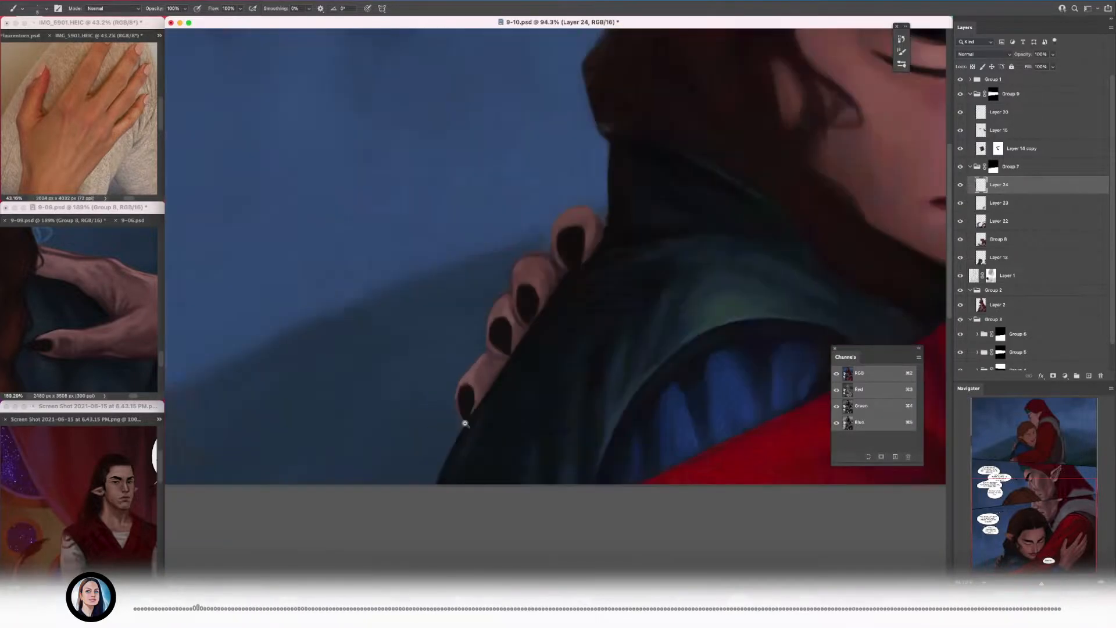
scroll(453, 406, "up", 3)
scroll(515, 373, "up", 2)
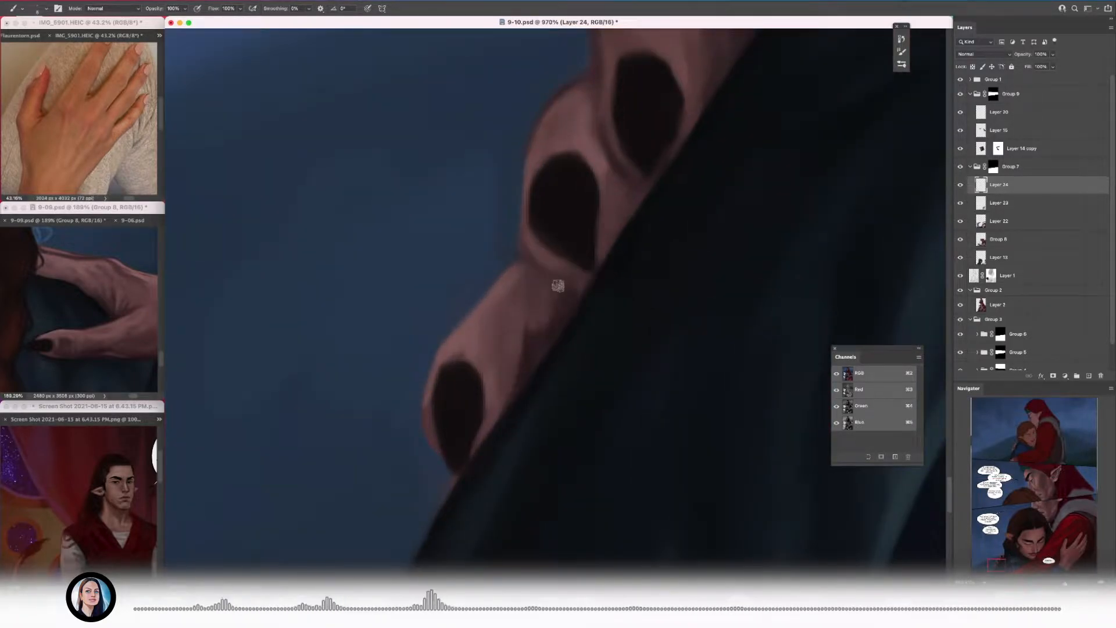
Step: Enlarge the reference hand in 9-09.psd and lighten the skin at the top finger's tip
scroll(566, 308, "down", 5)
scroll(627, 279, "up", 4)
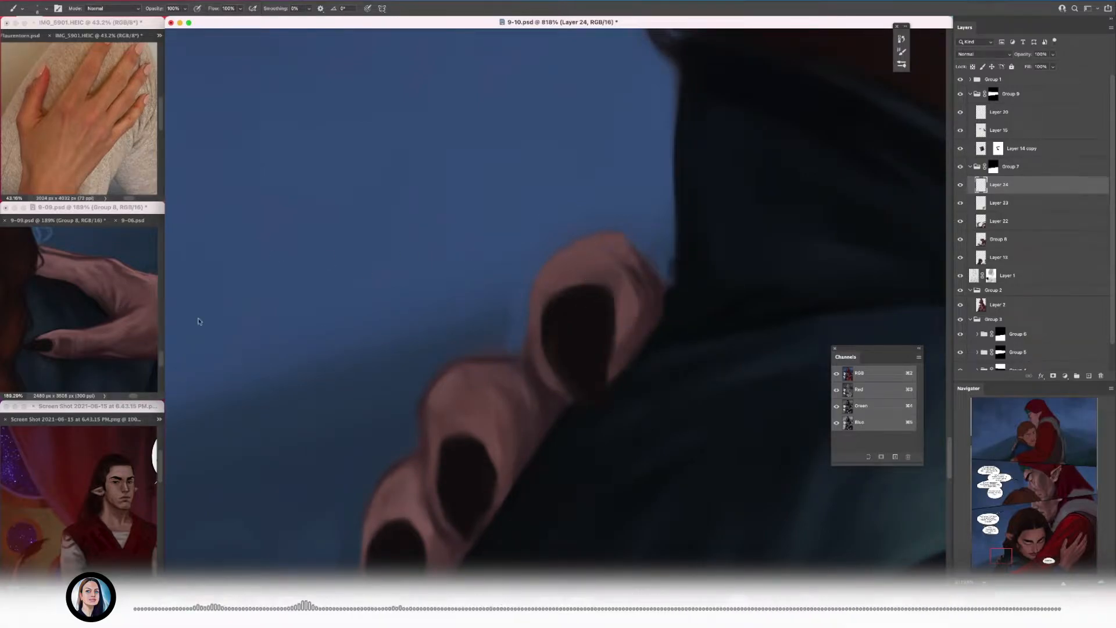
left_click_drag(110, 296, 146, 297)
left_click_drag(617, 241, 545, 264)
left_click(588, 232, "alt")
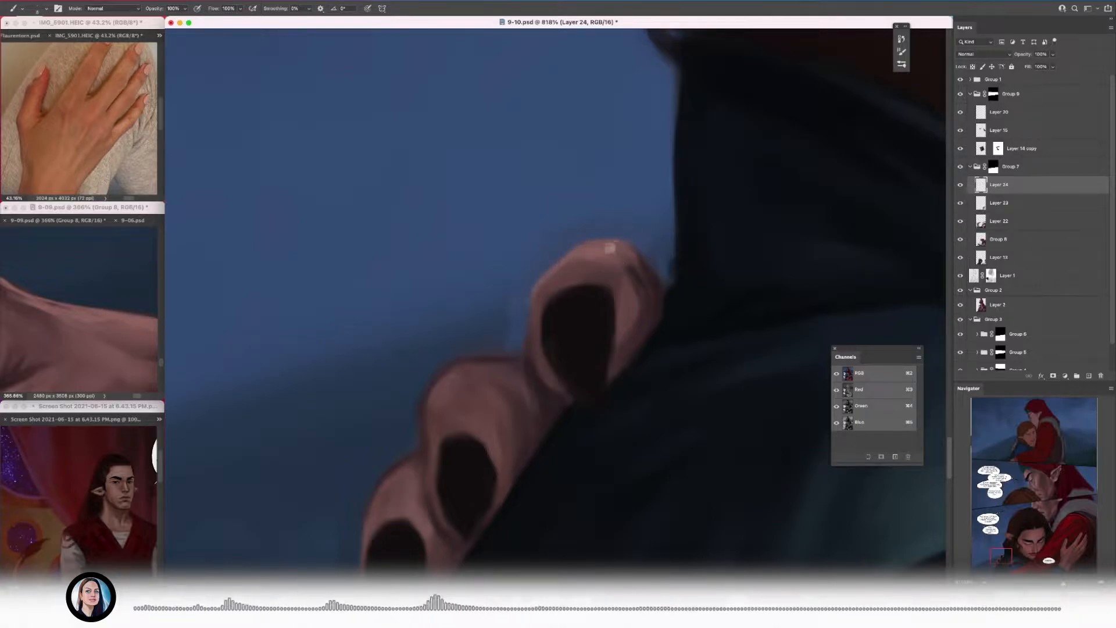
Step: Add lighter skin planes to the second finger above its nail and blend them into the neighbouring fingers
mouse_move(456, 379)
left_mouse_down()
mouse_move(428, 383)
mouse_move(498, 380)
left_mouse_up()
left_click(480, 304, "alt")
left_click_drag(485, 304, 507, 343)
left_click(492, 393, "alt")
mouse_move(454, 451)
left_mouse_down()
mouse_move(486, 446)
mouse_move(432, 482)
left_mouse_up()
left_click(434, 419, "alt")
mouse_move(546, 384)
left_mouse_down()
mouse_move(511, 376)
mouse_move(546, 349)
left_mouse_up()
left_click_drag(517, 268, 517, 280)
mouse_move(509, 332)
left_mouse_down()
mouse_move(481, 389)
mouse_move(500, 363)
mouse_move(469, 375)
mouse_move(493, 329)
left_mouse_up()
left_click(455, 398, "alt")
left_click_drag(464, 400, 361, 421)
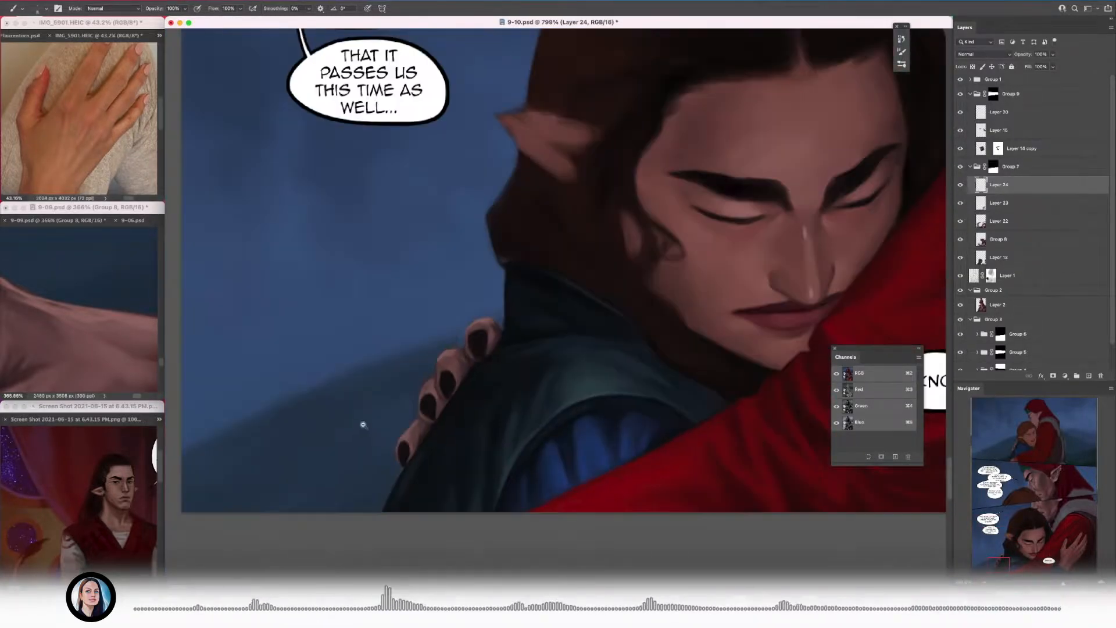
Step: Sharpen the top finger's contour and the light and shadow planes around its nail
left_click_drag(464, 351, 514, 349)
left_click(451, 353, "alt")
left_click(520, 329, "alt")
left_click(613, 280, "alt")
mouse_move(579, 239)
left_mouse_down()
mouse_move(510, 351)
mouse_move(478, 362)
mouse_move(504, 351)
left_mouse_up()
left_click(552, 283, "alt")
left_click(508, 303, "alt")
left_click(459, 382, "alt")
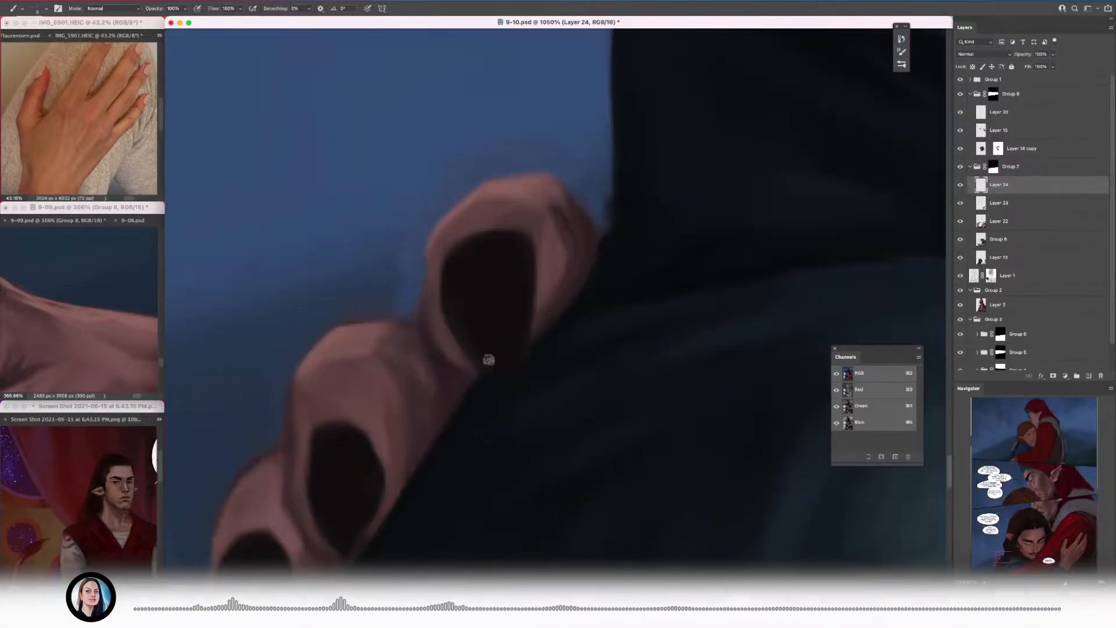
Step: Refine the top finger's nail edge where it meets the dark garment and save the document
left_click(523, 305, "alt")
left_click_drag(546, 311, 530, 393)
left_click(550, 298, "alt")
left_click(403, 303, "alt")
key("super+s")
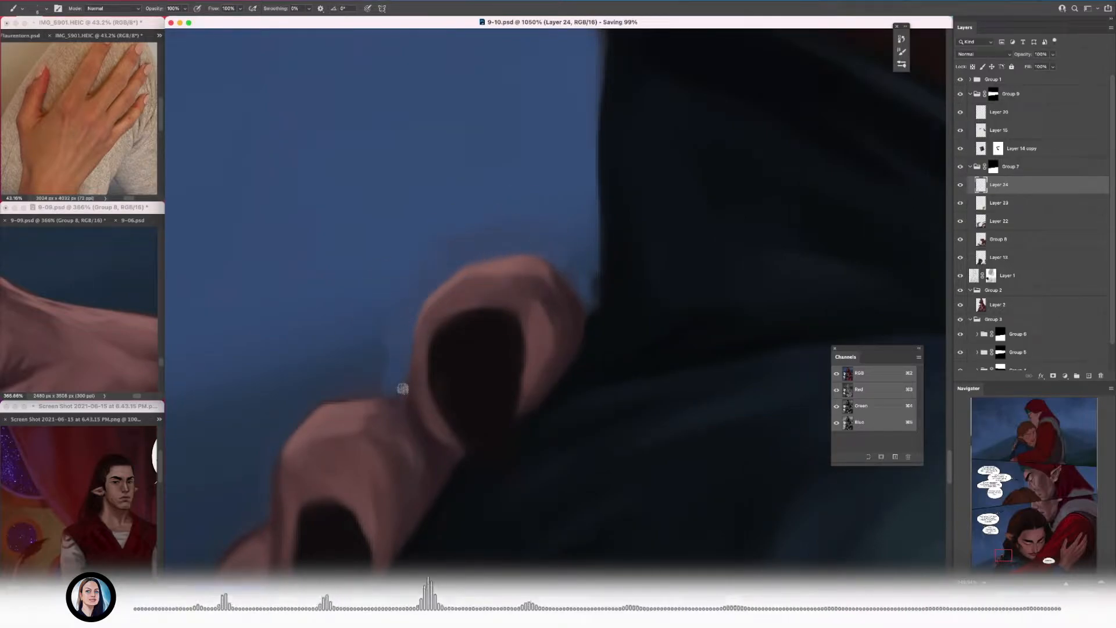
Step: Refine the second finger's outer edge and its boundary with the third finger
left_click_drag(403, 388, 468, 256)
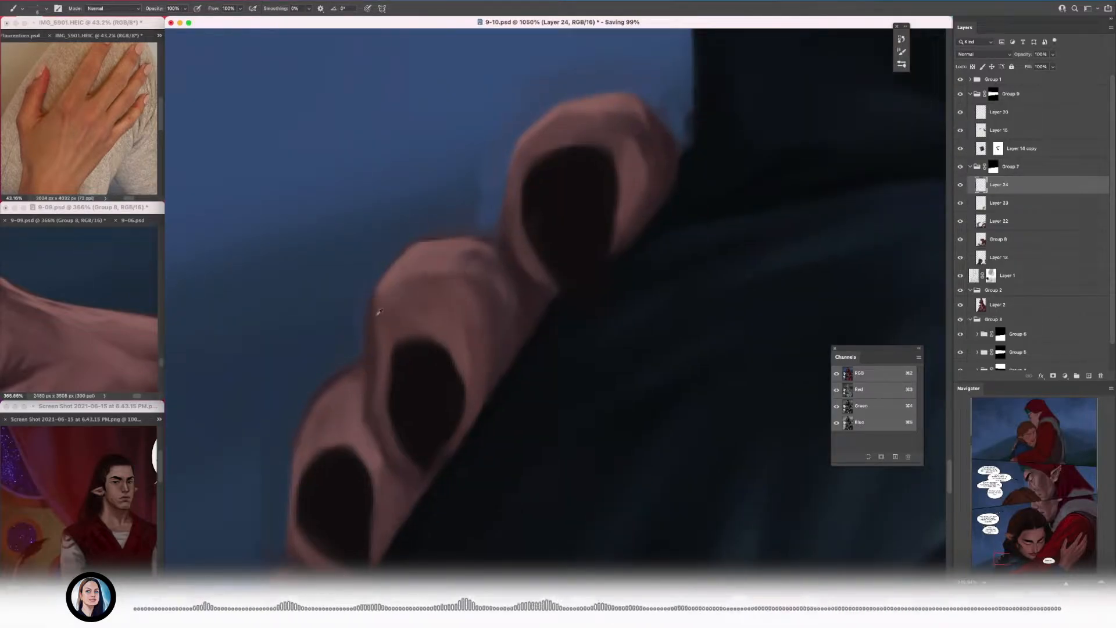
left_click(380, 355, "alt")
left_click(354, 417, "alt")
left_click_drag(354, 417, 497, 237)
left_click(430, 352, "alt")
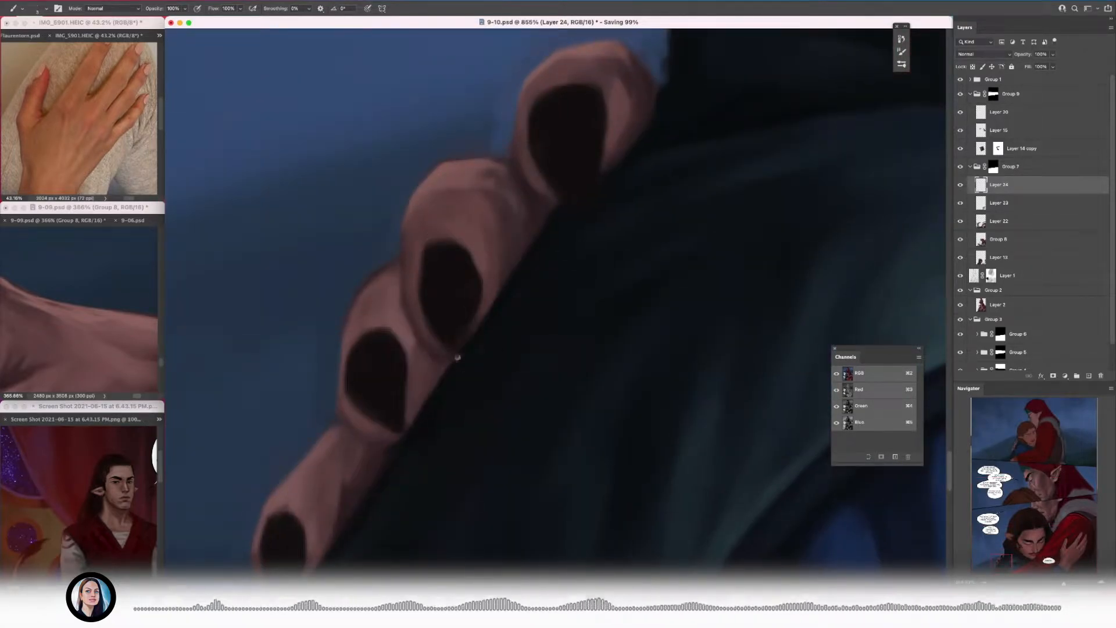
Step: Darken the shadow on the lowest finger just beneath the third finger
left_click_drag(430, 367, 465, 289)
scroll(491, 268, "up", 2)
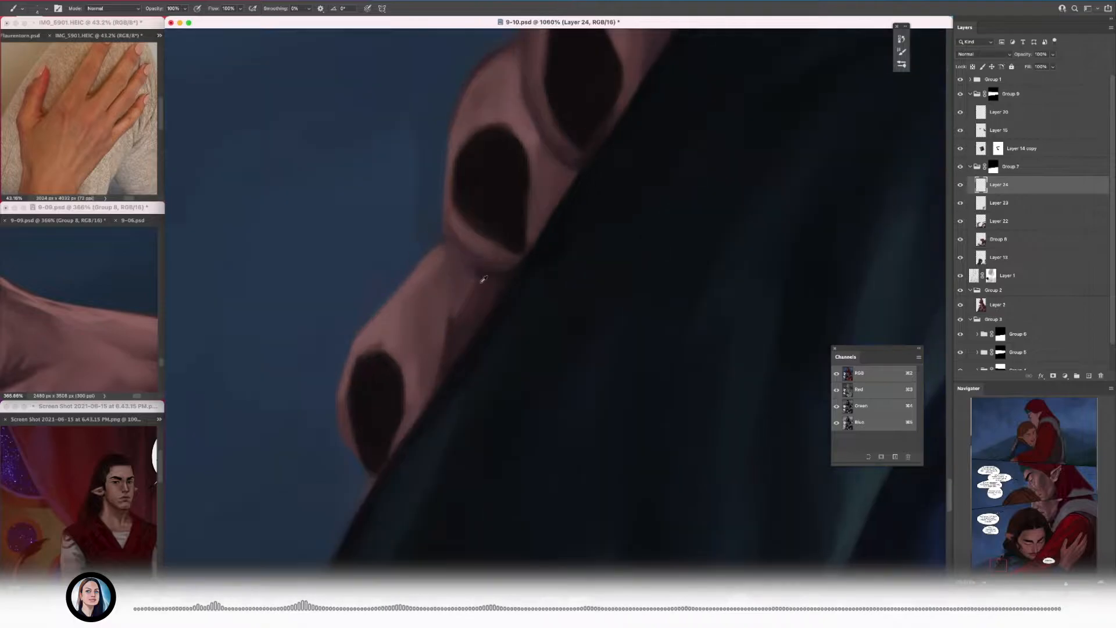
left_click(489, 276, "alt")
Step: Paint a faint bluish sheen on the dark nails of the second and third fingers
scroll(487, 276, "down", 10)
scroll(483, 279, "up", 10)
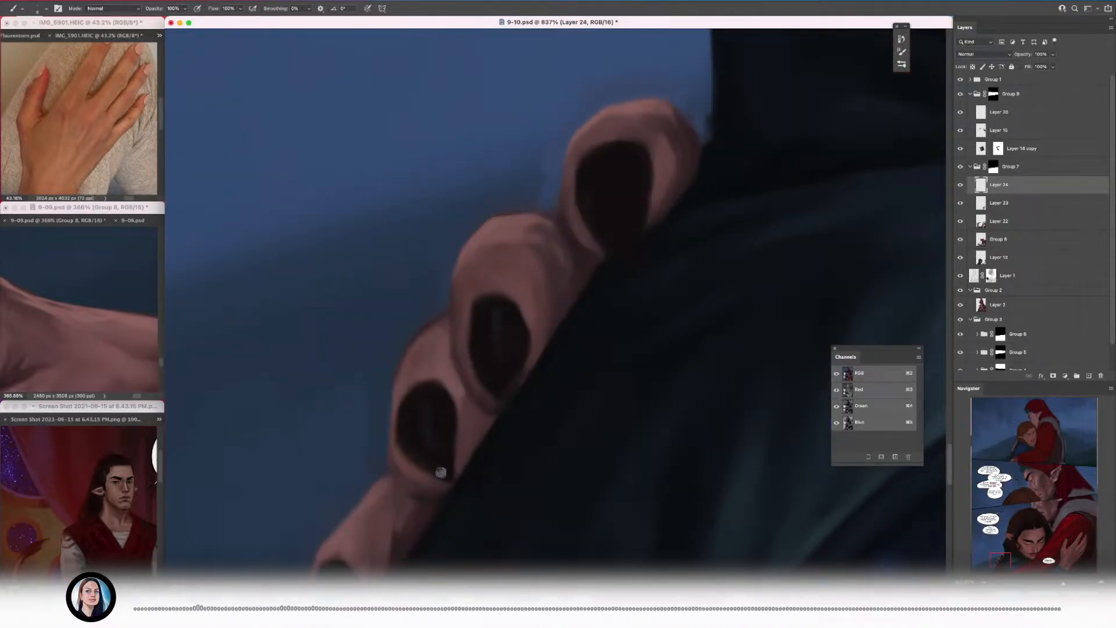
left_click_drag(441, 472, 465, 281)
left_click(379, 459, "alt")
left_click_drag(515, 170, 487, 287)
left_click(1, 331)
left_click(316, 284)
left_click(436, 168)
left_click_drag(408, 363, 336, 339)
left_click_drag(417, 295, 494, 302)
Step: Touch up the fingers and nails with varied brush sizes, consulting the reference hand, and save the document
key("bracketright")
key("bracketright")
key("bracketright")
key("bracketright")
key("bracketright")
mouse_move(376, 302)
left_mouse_down()
mouse_move(416, 354)
mouse_move(436, 286)
mouse_move(399, 294)
left_mouse_up()
key("bracketleft")
key("bracketleft")
key("bracketleft")
key("bracketleft")
left_click_drag(119, 343, 138, 250)
left_click(396, 301)
left_click_drag(413, 301, 392, 251)
key("super+s")
Step: Rework the skin tones of the dark-haired man's pointed ear with a larger brush
left_click_drag(406, 372, 390, 363)
left_click_drag(468, 302, 494, 296)
left_click_drag(397, 221, 410, 223)
key("bracketright")
key("bracketright")
key("bracketright")
key("bracketright")
key("bracketright")
key("bracketright")
key("bracketright")
key("bracketright")
key("bracketright")
key("bracketright")
left_click_drag(299, 248, 337, 288)
left_click(340, 200, "alt")
left_click(262, 220, "alt")
left_click(340, 230, "alt")
left_click_drag(314, 215, 367, 230)
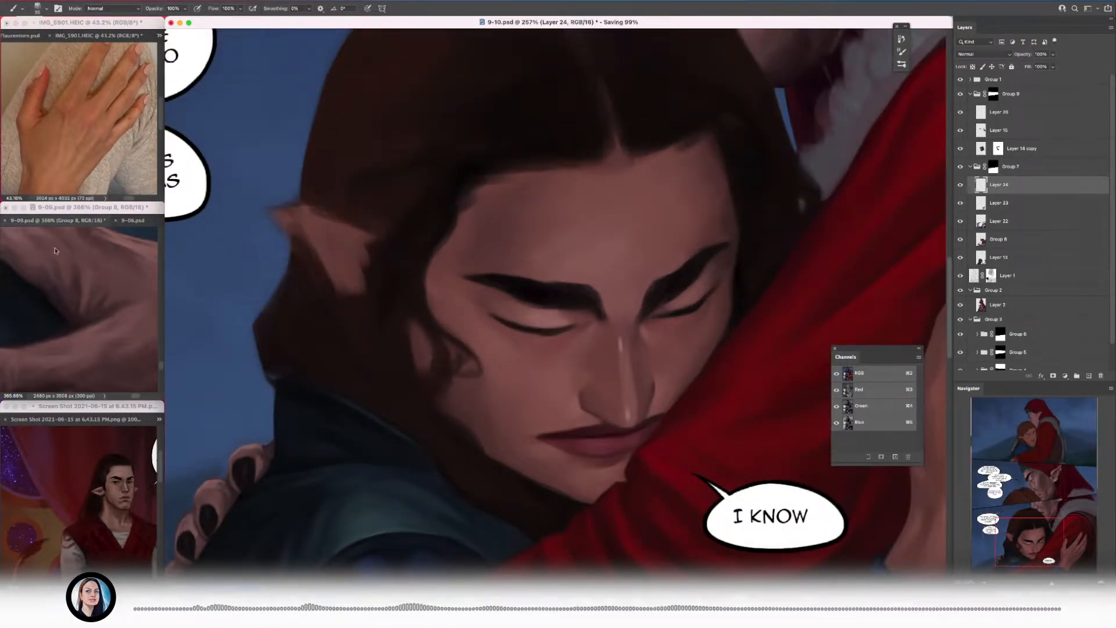
Step: Refine the pointed ear's inner skin shading with a smaller brush
mouse_move(55, 251)
left_mouse_down()
mouse_move(38, 305)
mouse_move(119, 326)
left_mouse_up()
left_click(341, 236)
left_click(343, 244, "alt")
left_click_drag(379, 228, 342, 237)
key("bracketleft")
key("bracketleft")
key("bracketleft")
left_click(312, 176, "alt")
key("bracketleft")
Step: Bring the pointed ear into view in the 9-09.psd reference, select Layer 59 and save that file
left_click(75, 267)
mouse_move(75, 267)
left_mouse_down()
mouse_move(128, 347)
mouse_move(70, 299)
mouse_move(114, 334)
mouse_move(64, 325)
mouse_move(70, 313)
mouse_move(52, 314)
mouse_move(145, 313)
left_mouse_up()
left_click(990, 106)
left_click(977, 119)
left_click(987, 141)
left_click(107, 304, "alt")
key("bracketleft")
key("bracketleft")
key("bracketleft")
key("super+s")
Step: Paint lighter folds inside the pointed ear and a brighter ridge along its upper rim, following the reference ear
left_click(369, 264)
left_click_drag(368, 264, 383, 265)
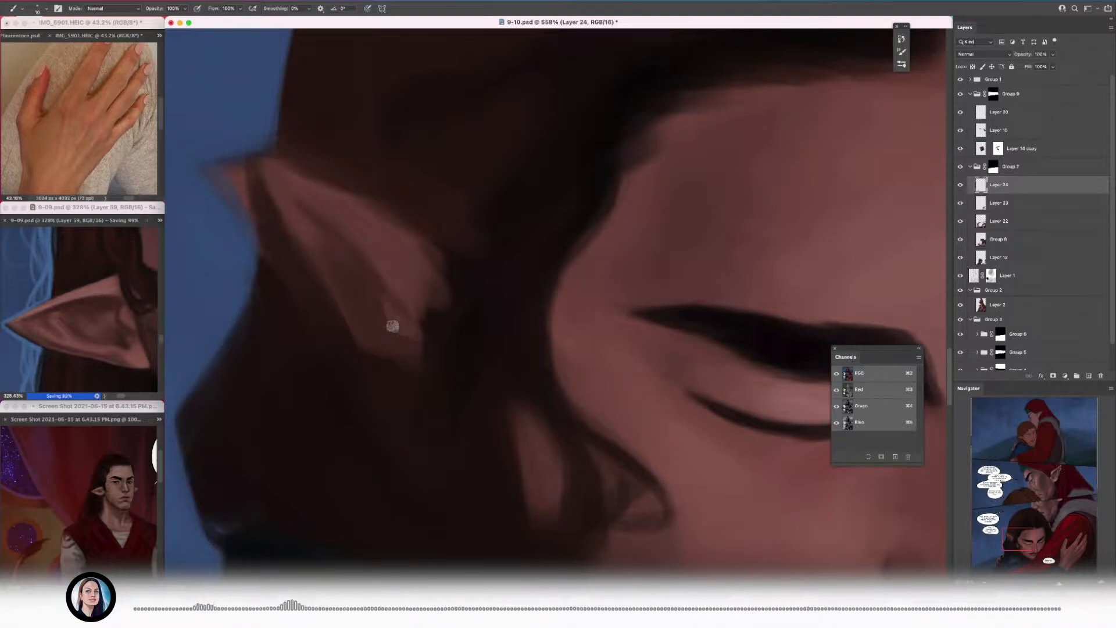
left_click_drag(387, 263, 429, 303)
left_click(378, 240, "alt")
key("bracketright")
key("bracketright")
left_click_drag(401, 182, 440, 233)
left_click(455, 217, "alt")
left_click(324, 162, "alt")
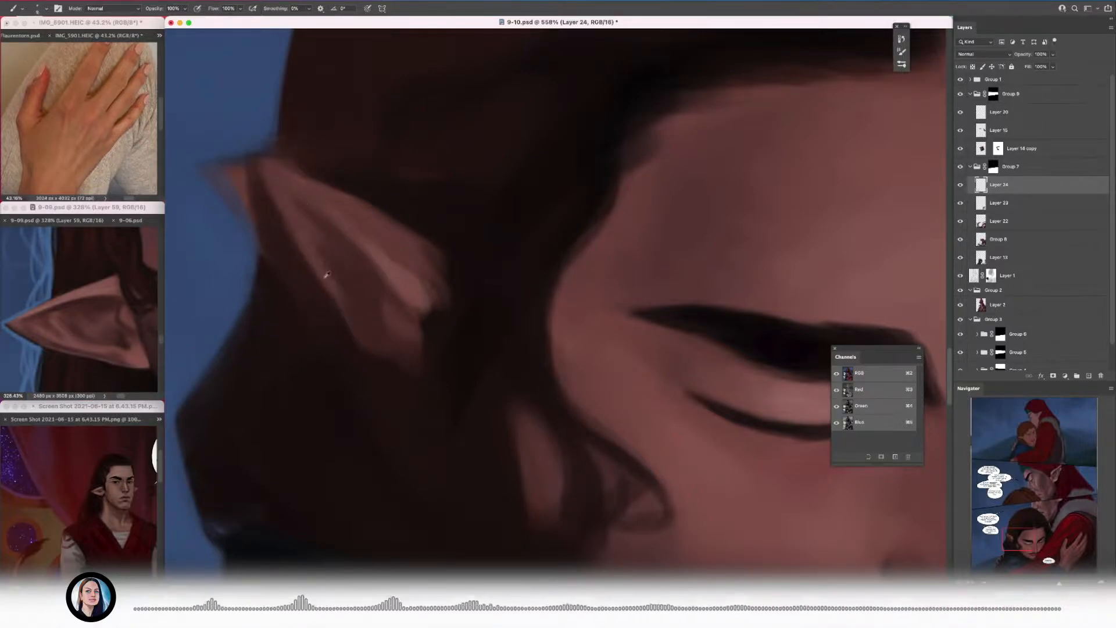
Step: Lighten the ear's lower rim and define the dark hollow between its folds
left_click(285, 190, "alt")
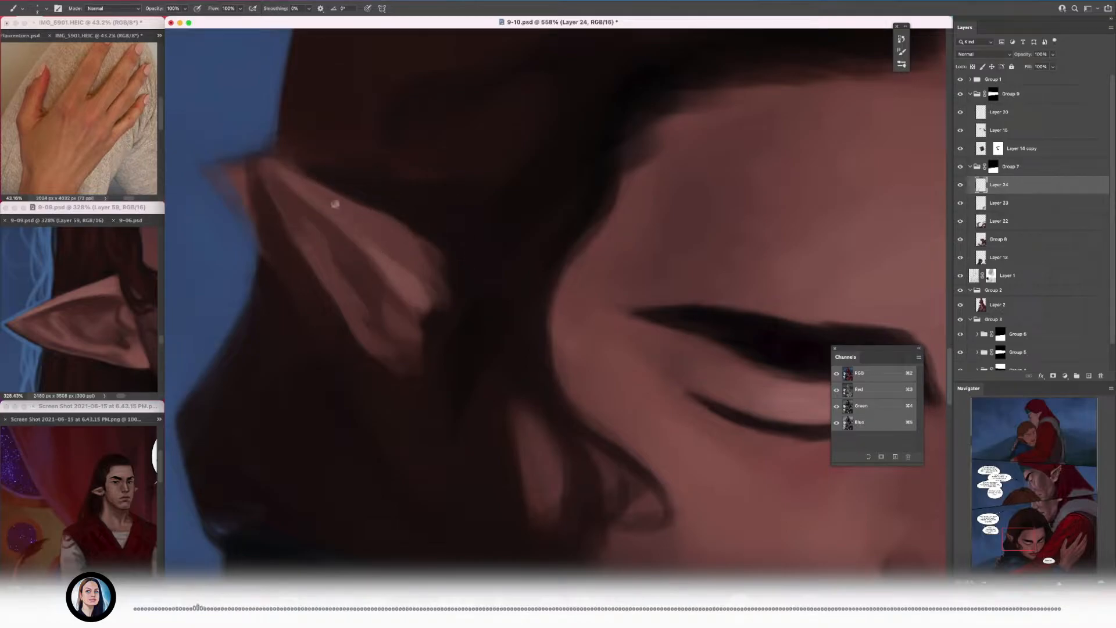
left_click_drag(448, 255, 436, 277)
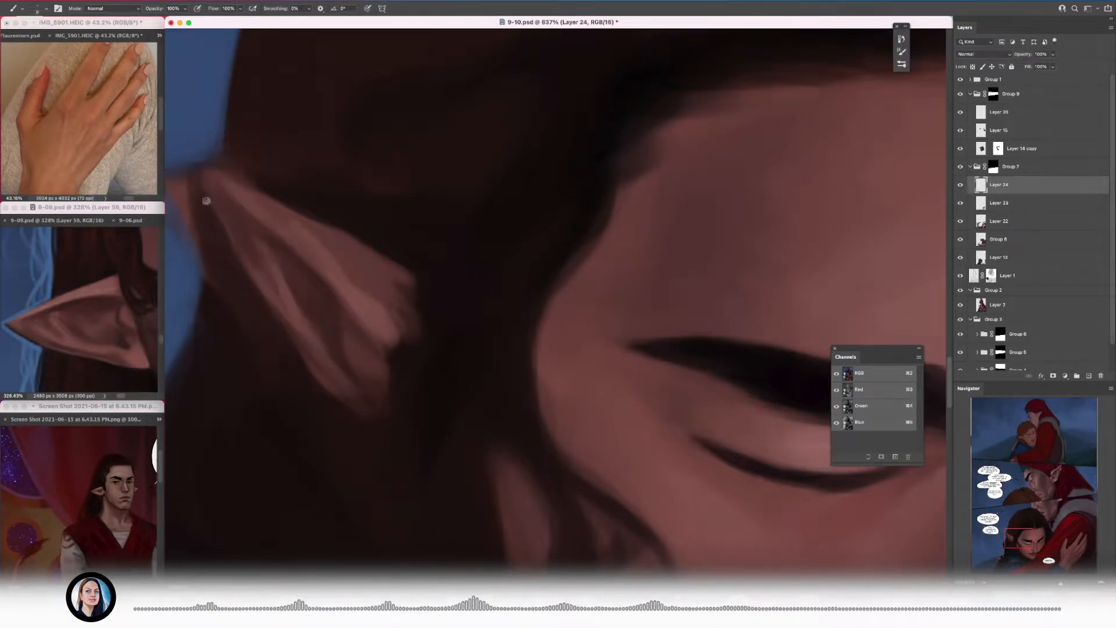
left_click_drag(244, 198, 175, 198)
left_click_drag(321, 258, 389, 258)
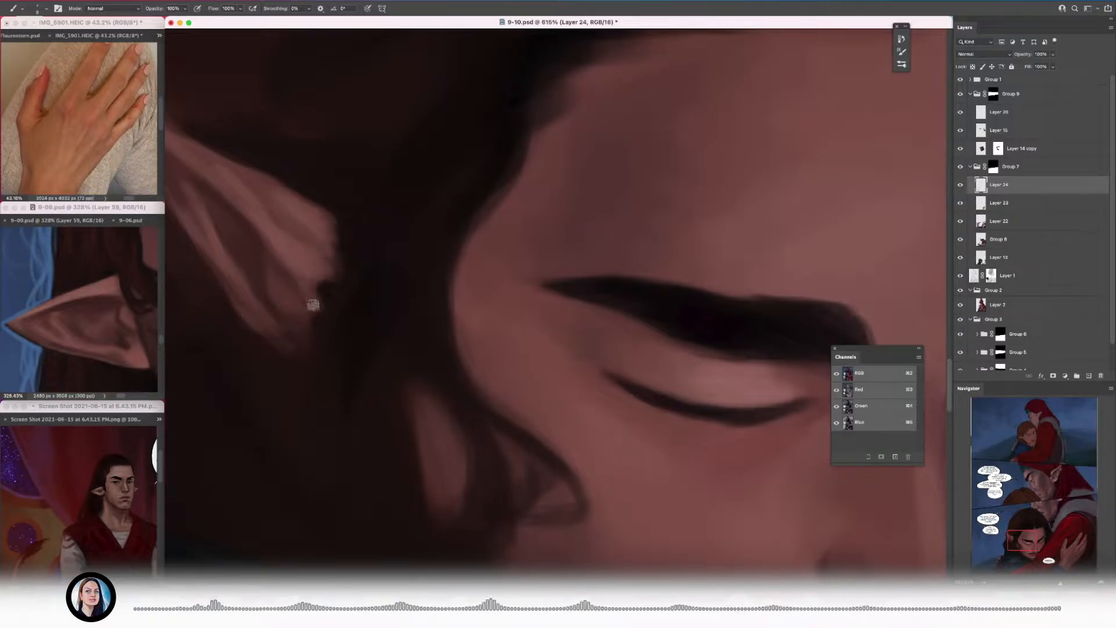
Step: Clean up the ear's lower end where it meets the dark hair
scroll(301, 305, "down", 2)
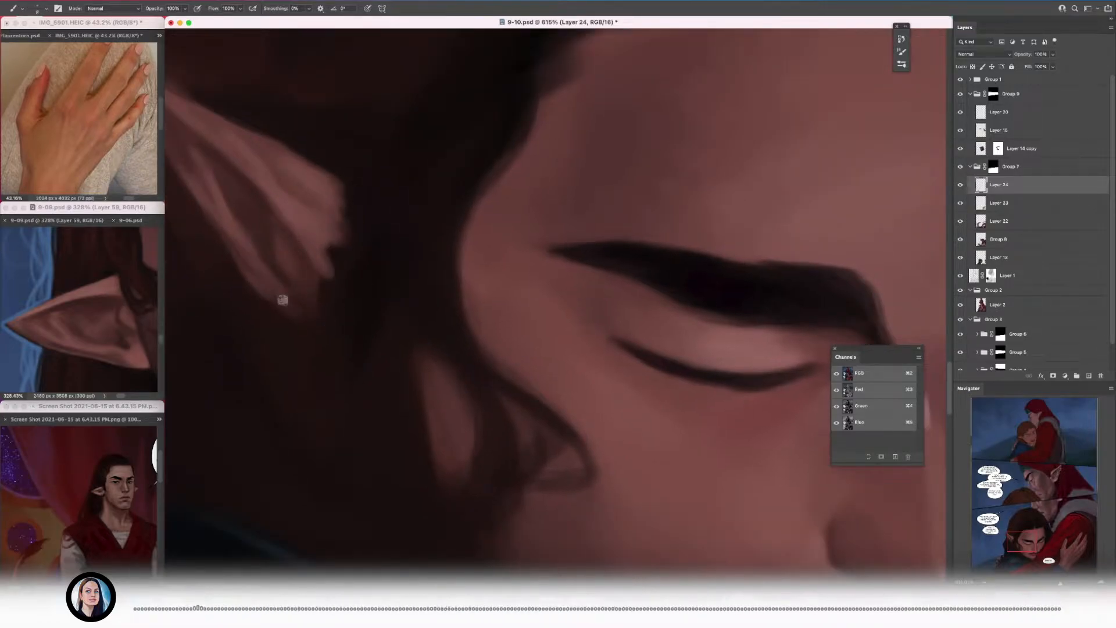
scroll(283, 300, "down", 10)
scroll(302, 302, "right", 4)
scroll(314, 291, "up", 10)
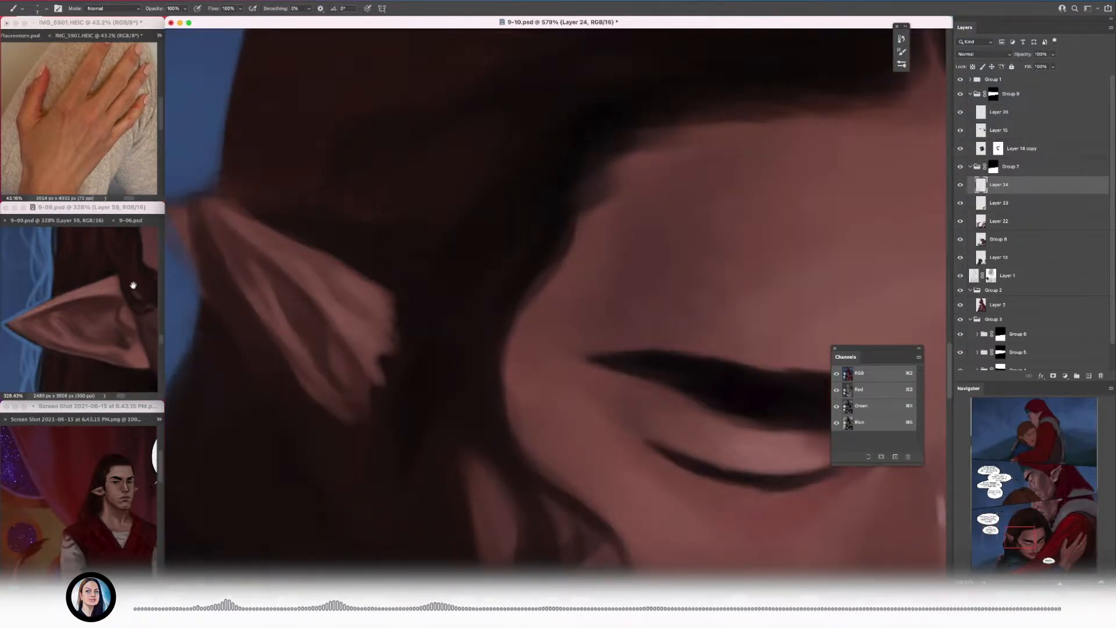
Step: Touch up the pointed ear's outer edge against the reference ear and save the document
left_click_drag(59, 336, 82, 351)
left_click(248, 269)
left_click_drag(232, 268, 163, 317)
key("super+s")
Step: Merge Layer 24 down into Layer 23 and review the bottom panel as a whole
left_click_drag(398, 326, 430, 326)
left_click_drag(407, 337, 394, 362)
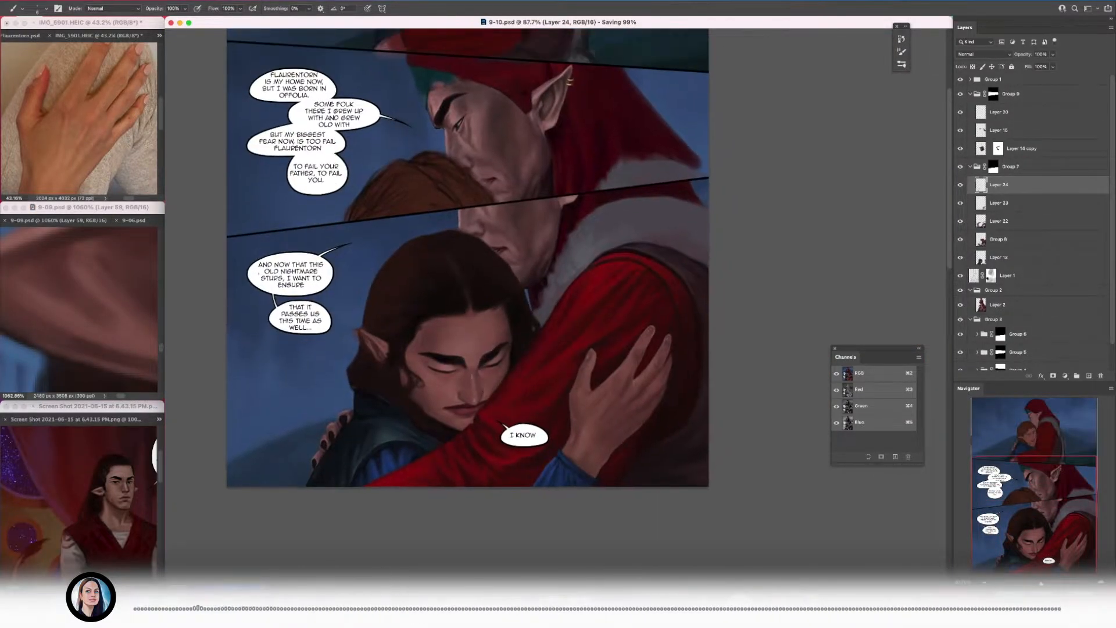
key("super+e")
left_click_drag(539, 273, 550, 272)
left_click_drag(551, 273, 605, 267)
scroll(1020, 291, "down", 1)
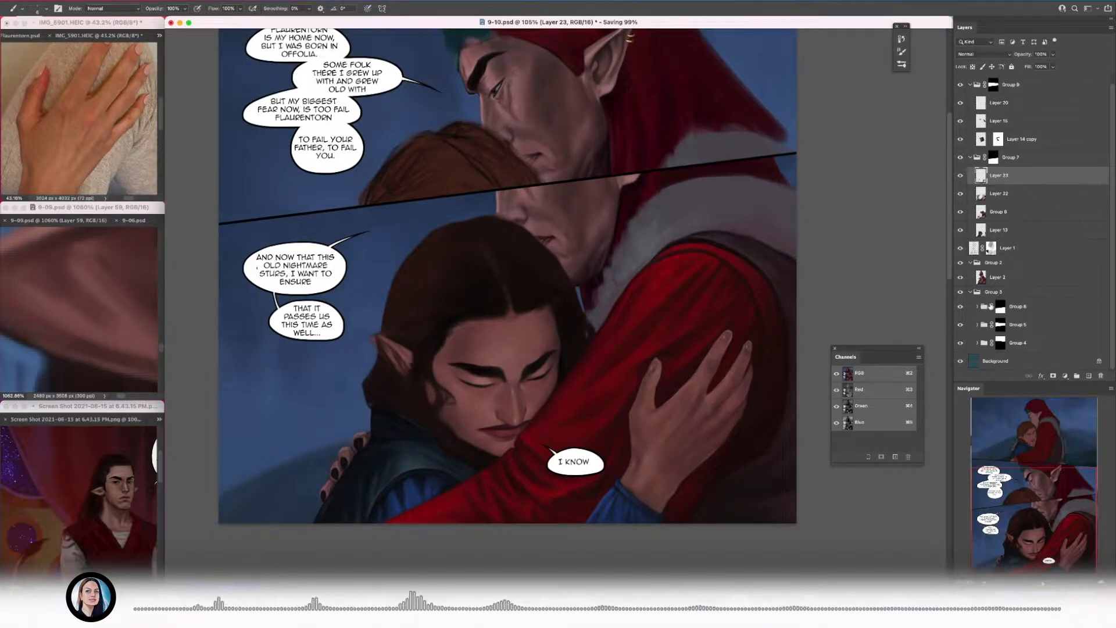
Step: Duplicate Group 6 above Layer 23, merge the copy into a single layer and hide it with a black layer mask
left_click(1023, 307)
key("super+j")
left_click_drag(1023, 306, 1046, 174)
key("super+e")
right_click(998, 177)
left_click(1024, 208)
left_click(1053, 375, "alt")
Step: Paint on the new mask to reveal the blue background copy around the dark-haired man's outline
left_click_drag(359, 345, 459, 345)
key("bracketright")
key("bracketright")
key("bracketright")
key("bracketright")
mouse_move(428, 264)
left_mouse_down()
mouse_move(468, 341)
mouse_move(479, 275)
mouse_move(496, 351)
left_mouse_up()
key("bracketleft")
mouse_move(479, 230)
left_mouse_down()
mouse_move(386, 429)
mouse_move(413, 362)
left_mouse_up()
mouse_move(426, 414)
left_mouse_down()
mouse_move(376, 395)
mouse_move(448, 401)
left_mouse_up()
mouse_move(583, 507)
left_mouse_down()
mouse_move(269, 284)
mouse_move(287, 265)
left_mouse_up()
left_click_drag(436, 511, 395, 511)
key("bracketright")
key("bracketright")
key("bracketright")
Step: Refine the revealed background beside the shoulder with smaller mask strokes, undoing the one misplaced stroke
left_click_drag(465, 129, 398, 229)
left_click_drag(373, 328, 407, 327)
mouse_move(400, 305)
left_mouse_down()
mouse_move(380, 459)
mouse_move(401, 431)
left_mouse_up()
key("super+z")
key("bracketleft")
key("bracketleft")
key("bracketleft")
mouse_move(379, 448)
left_mouse_down()
mouse_move(377, 423)
mouse_move(379, 449)
left_mouse_up()
mouse_move(406, 313)
left_mouse_down()
mouse_move(372, 316)
mouse_move(428, 324)
mouse_move(344, 434)
left_mouse_up()
Step: Clean the outer contour of the dark-nailed fingers against the blue background on the mask and save the document
key("bracketright")
mouse_move(318, 487)
left_mouse_down()
mouse_move(341, 398)
mouse_move(345, 479)
left_mouse_up()
mouse_move(376, 510)
left_mouse_down()
mouse_move(361, 421)
mouse_move(451, 267)
mouse_move(486, 268)
left_mouse_up()
left_click_drag(486, 395, 545, 323)
left_click_drag(397, 419, 475, 334)
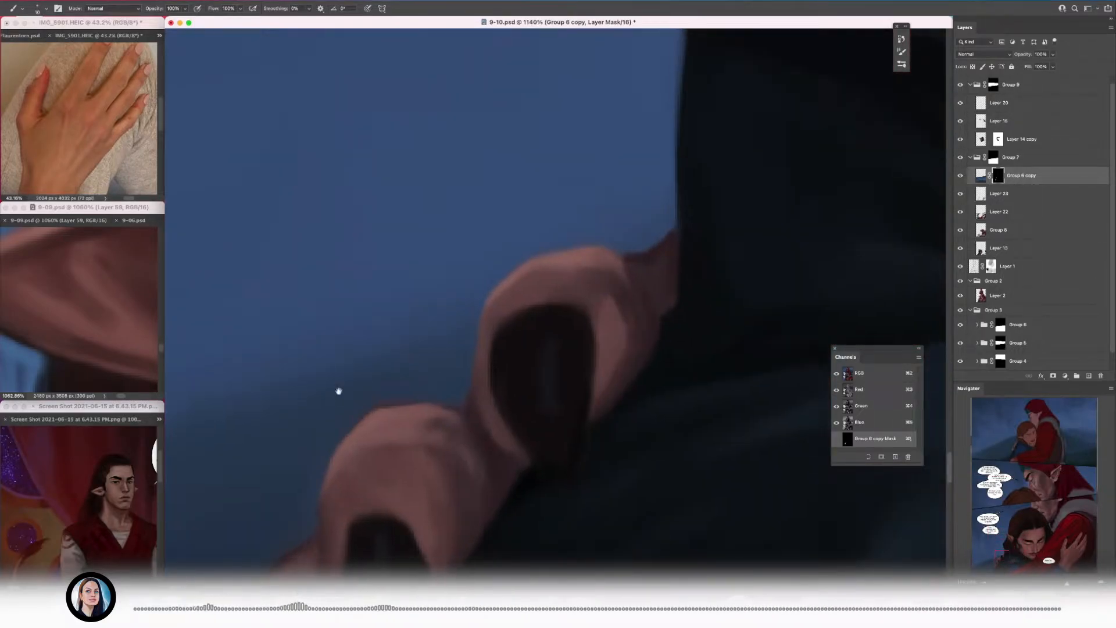
left_click_drag(338, 391, 477, 295)
left_click_drag(368, 445, 455, 334)
key("super+s")
Step: Touch up the mask around the lower fingers so the background meets their edges cleanly
left_click_drag(445, 405, 468, 294)
left_click(980, 175)
left_click(998, 175)
left_click_drag(370, 522, 391, 431)
key("bracketleft")
key("bracketleft")
key("bracketleft")
key("bracketleft")
left_click_drag(459, 322, 392, 348)
key("bracketright")
key("bracketright")
key("bracketright")
key("bracketright")
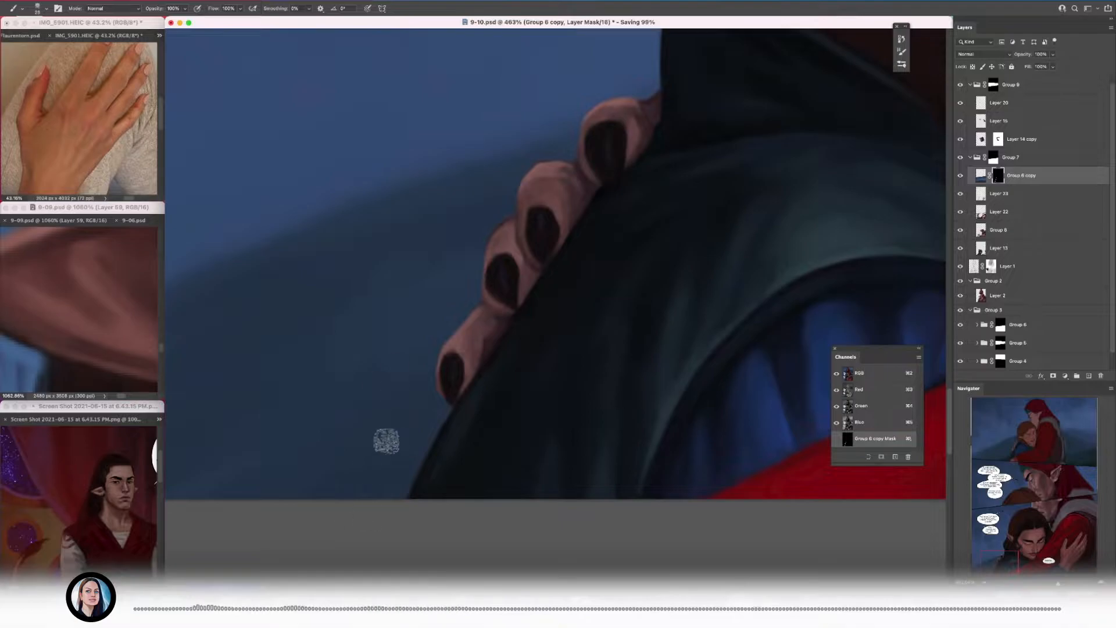
Step: Even out the masked background along the hand and shoulder, checking the whole bottom panel
left_click_drag(377, 462, 317, 459)
left_click_drag(496, 195, 552, 221)
left_click_drag(480, 247, 319, 306)
left_click_drag(436, 273, 463, 287)
left_click_drag(465, 319, 337, 306)
mouse_move(633, 215)
left_mouse_down()
mouse_move(690, 229)
mouse_move(551, 249)
mouse_move(488, 291)
left_mouse_up()
left_click_drag(477, 381, 593, 313)
left_click_drag(552, 320, 511, 321)
left_click_drag(551, 275, 587, 276)
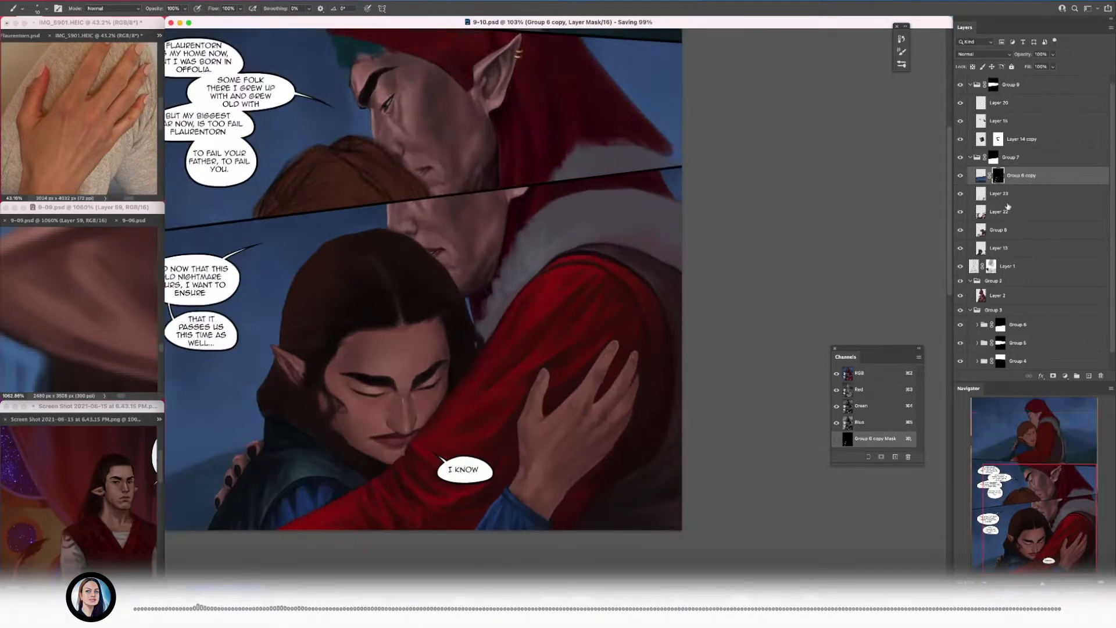
Step: Add a new layer above Layer 23 for the hood and fur collar and save the document
left_click(1088, 375)
key("super+s")
Step: Bring up page 9-06 as the reference, hide its glow layer and frame the red hood and fur collar
left_click(98, 314)
left_click_drag(117, 311, 75, 250)
left_click(130, 220)
left_click(21, 220)
left_click(960, 90)
left_click(160, 220)
left_click(186, 231)
left_click_drag(117, 317, 89, 328)
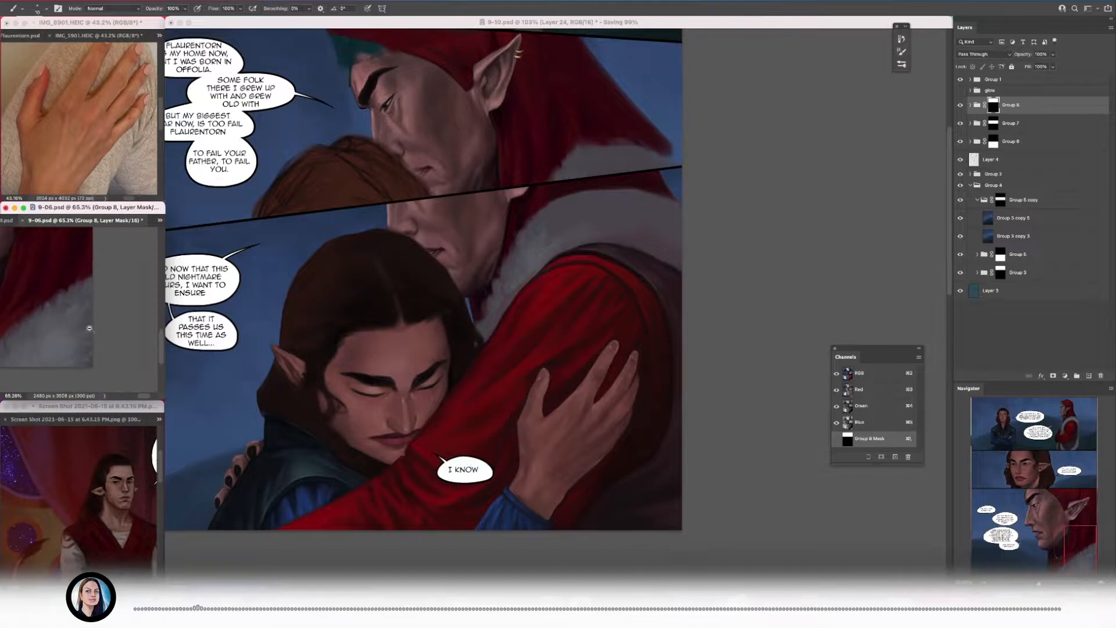
left_click_drag(538, 203, 575, 203)
left_click_drag(99, 302, 69, 305)
Step: Paint dark red shadows and folds on the hood between the earlobe, neck and fur collar
left_click_drag(622, 227, 579, 314)
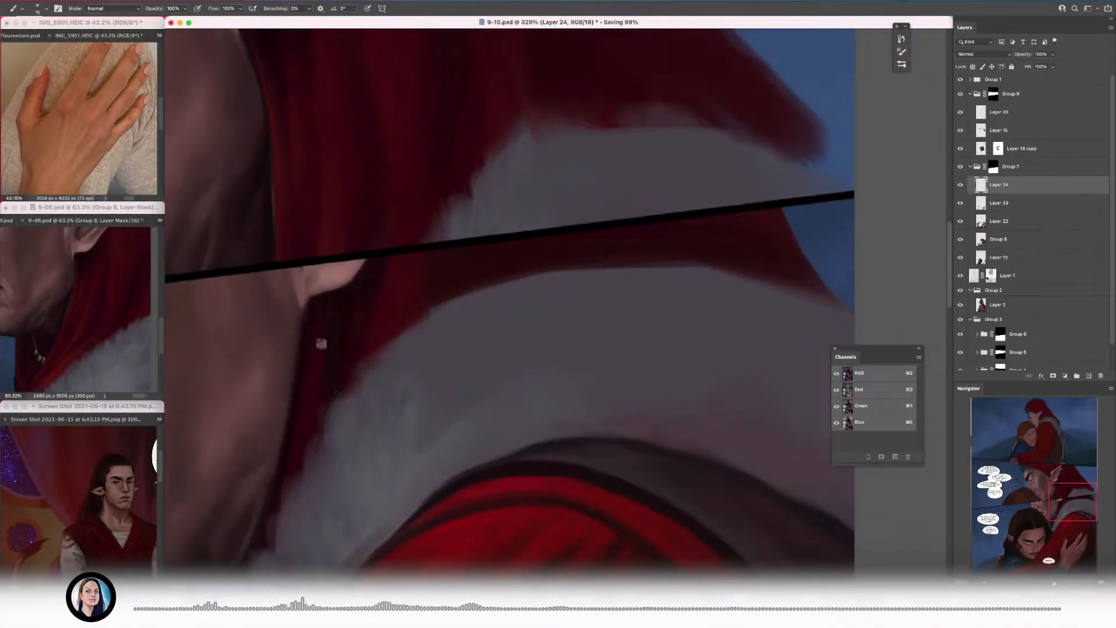
scroll(319, 354, "up", 2)
left_click_drag(306, 376, 286, 272)
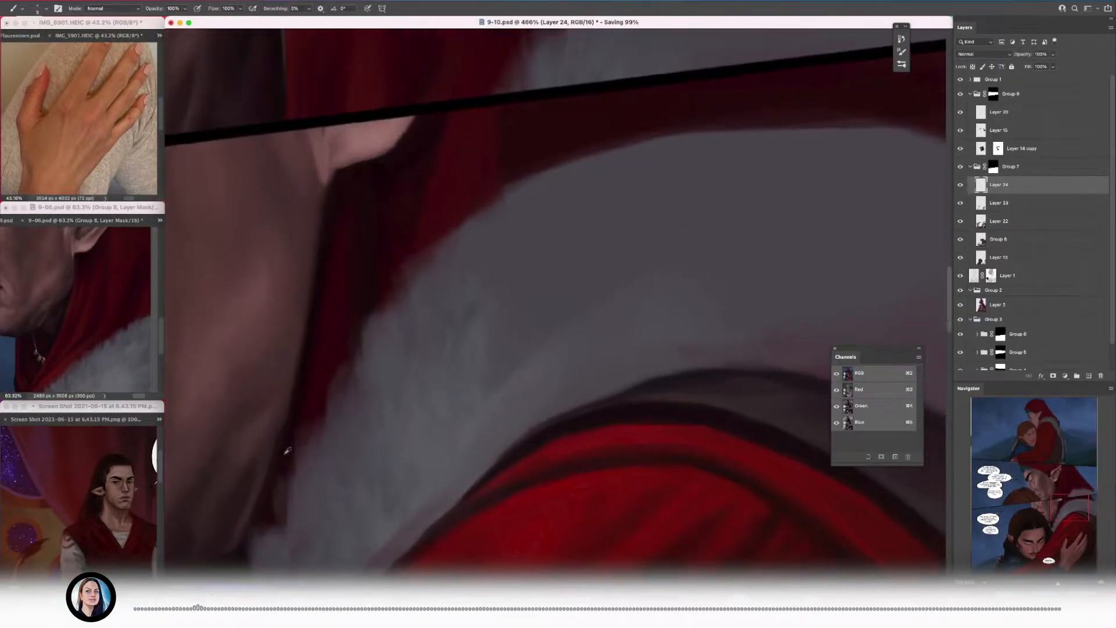
left_click_drag(291, 455, 317, 531)
key("]")
key("]")
left_click(324, 411, "alt")
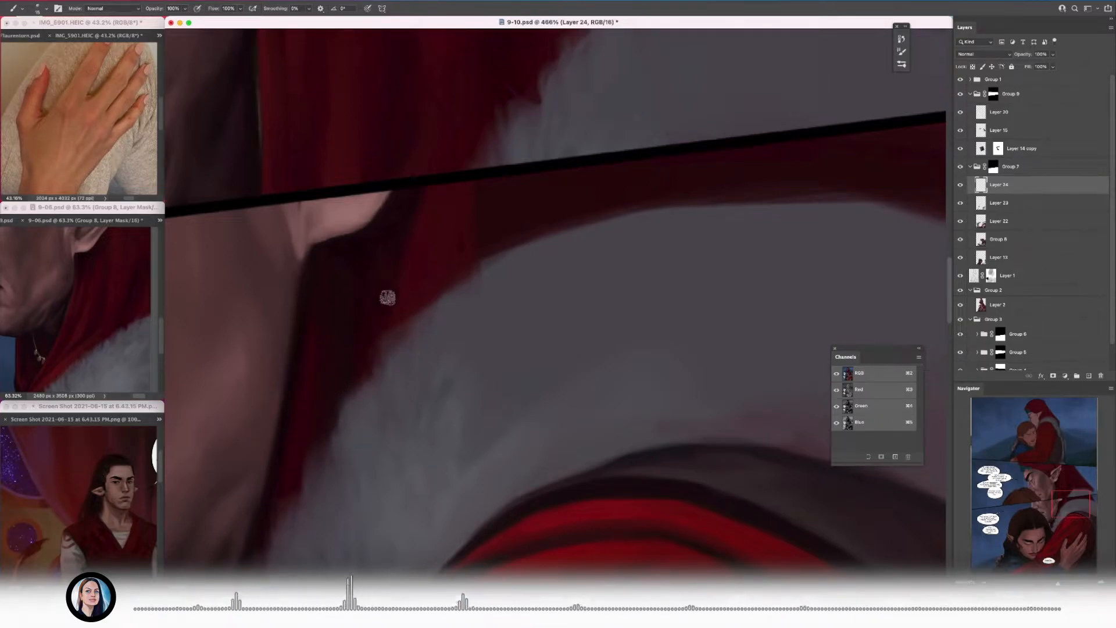
scroll(393, 353, "up", 3)
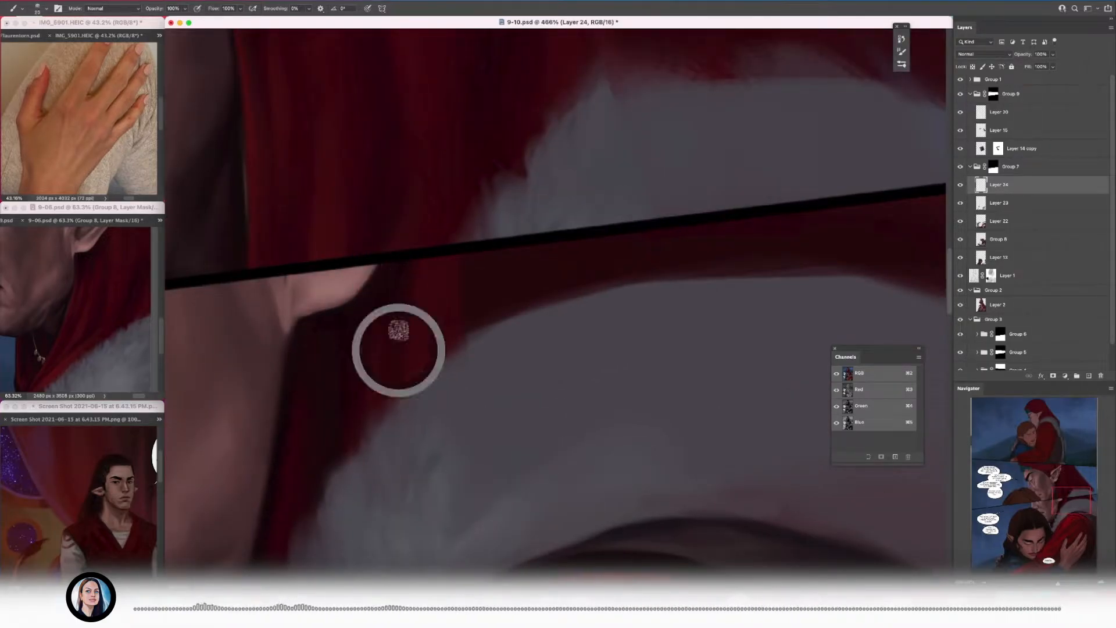
left_click(388, 298, "alt")
left_click(412, 285, "alt")
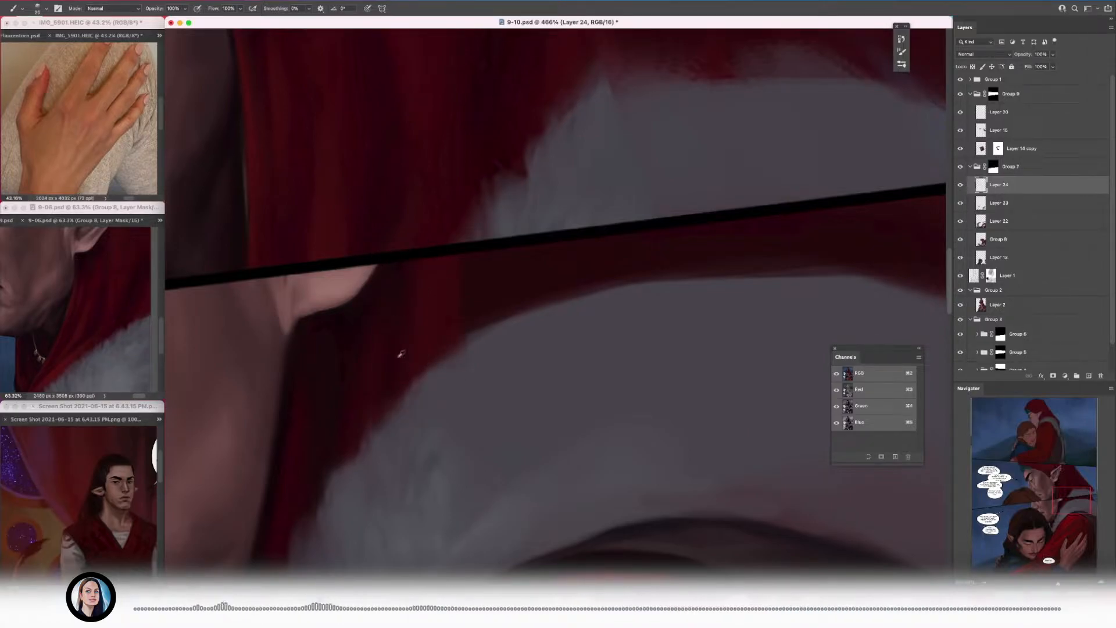
Step: Extend the hood's red folds toward the fur collar with a larger brush and undo the last stroke
key("bracketright")
mouse_move(534, 253)
left_mouse_down()
mouse_move(509, 321)
mouse_move(490, 300)
mouse_move(426, 329)
mouse_move(354, 337)
mouse_move(387, 348)
left_mouse_up()
key("bracketright")
mouse_move(813, 366)
left_mouse_down()
mouse_move(583, 372)
mouse_move(569, 356)
mouse_move(627, 452)
left_mouse_up()
key("bracketleft")
key("bracketleft")
key("super+z")
Step: Compare with the reference hood and darken the red cloth above the collar, undoing the stray grey stroke
left_click(93, 255)
left_click(999, 159)
left_click(91, 249, "alt")
left_click(564, 354)
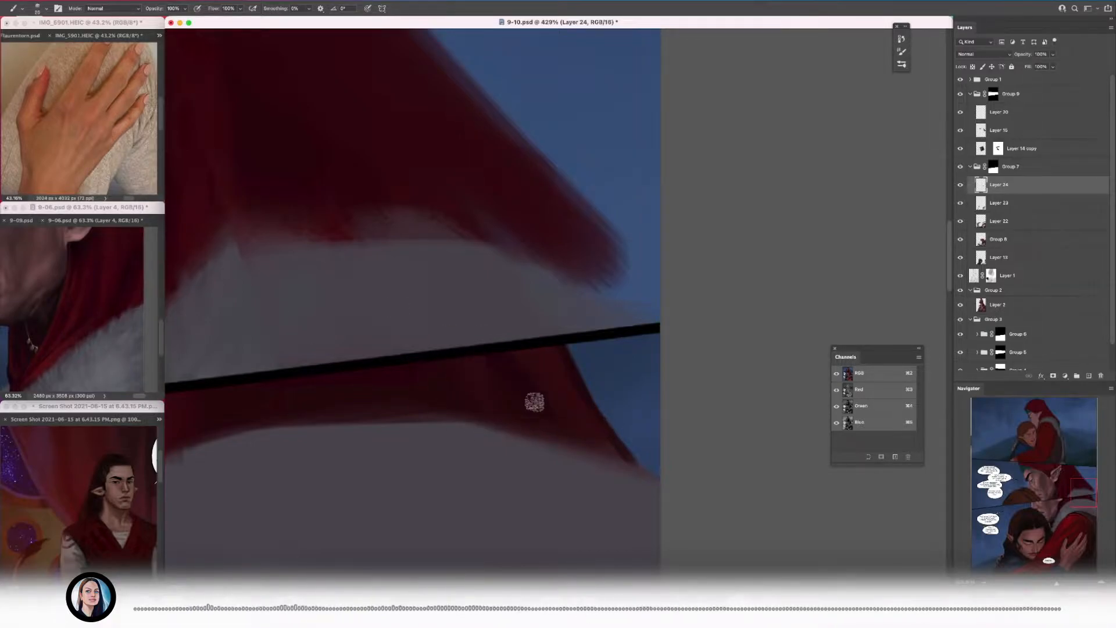
scroll(605, 432, "down", 3)
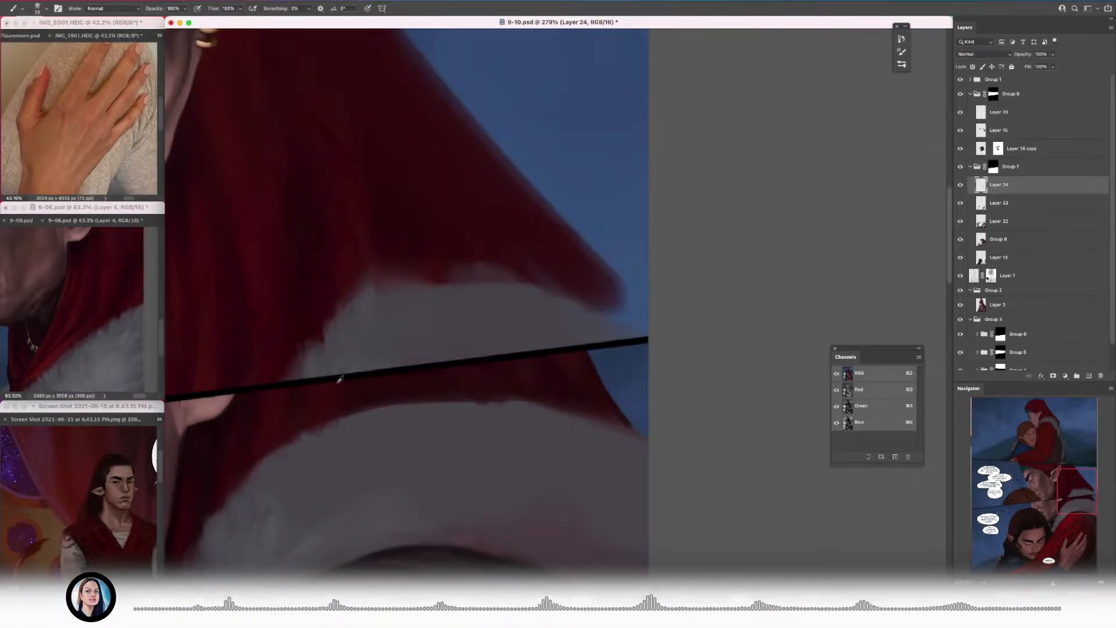
scroll(441, 302, "down", 1)
left_click_drag(389, 315, 381, 342)
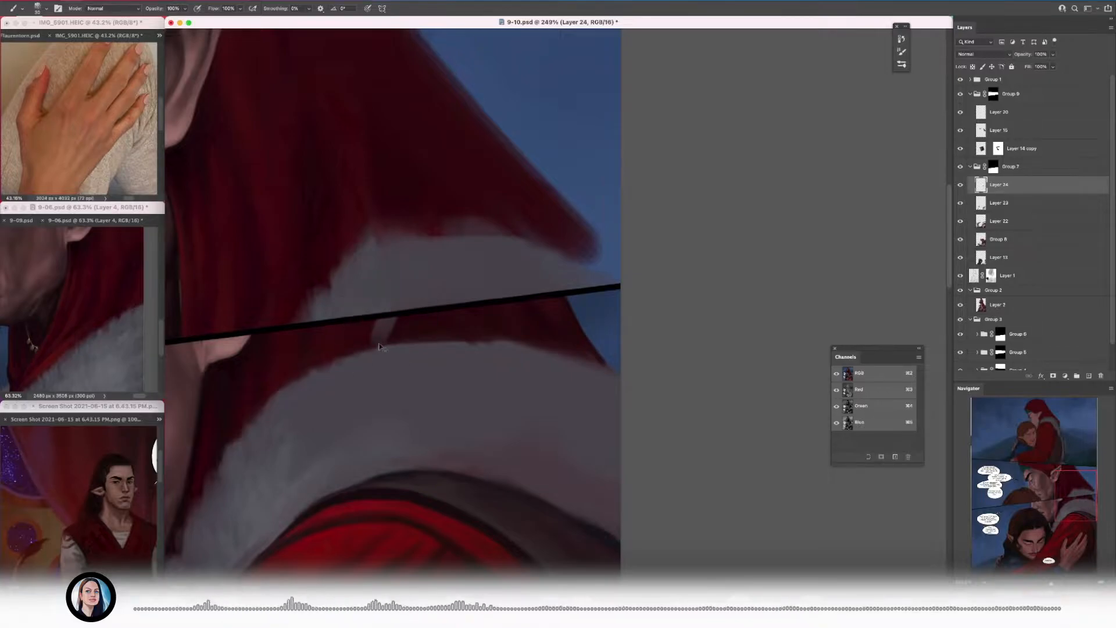
key("super+z")
Step: Paint the hood's far corner where it meets the fur collar and blue background, checking the reference folds
left_click(112, 341)
scroll(112, 341, "up", 2)
left_click(366, 352)
scroll(508, 320, "up", 4)
left_click(574, 351, "alt")
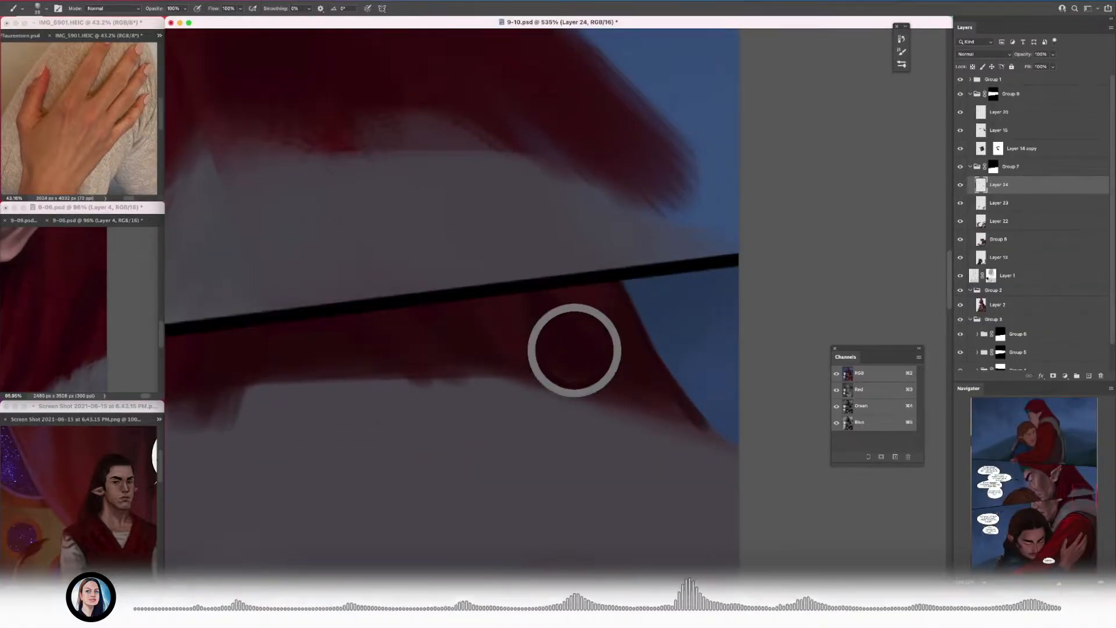
left_click_drag(657, 412, 692, 432)
scroll(543, 359, "down", 5)
scroll(543, 358, "up", 5)
left_click(99, 308)
scroll(99, 309, "up", 2)
left_click(455, 354)
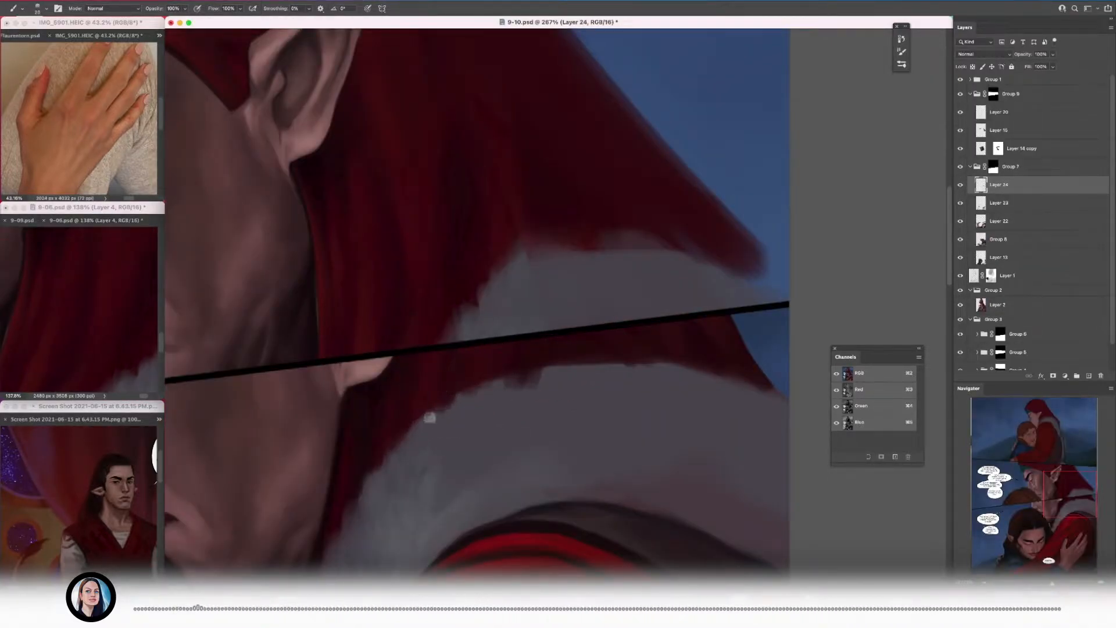
Step: Roughen the boundary between the red hood and the collar's upper edge with broader dark red strokes
left_click(426, 378, "alt")
key("bracketright")
key("bracketright")
left_click_drag(545, 372, 521, 381)
left_click(546, 354, "alt")
scroll(544, 340, "down", 5)
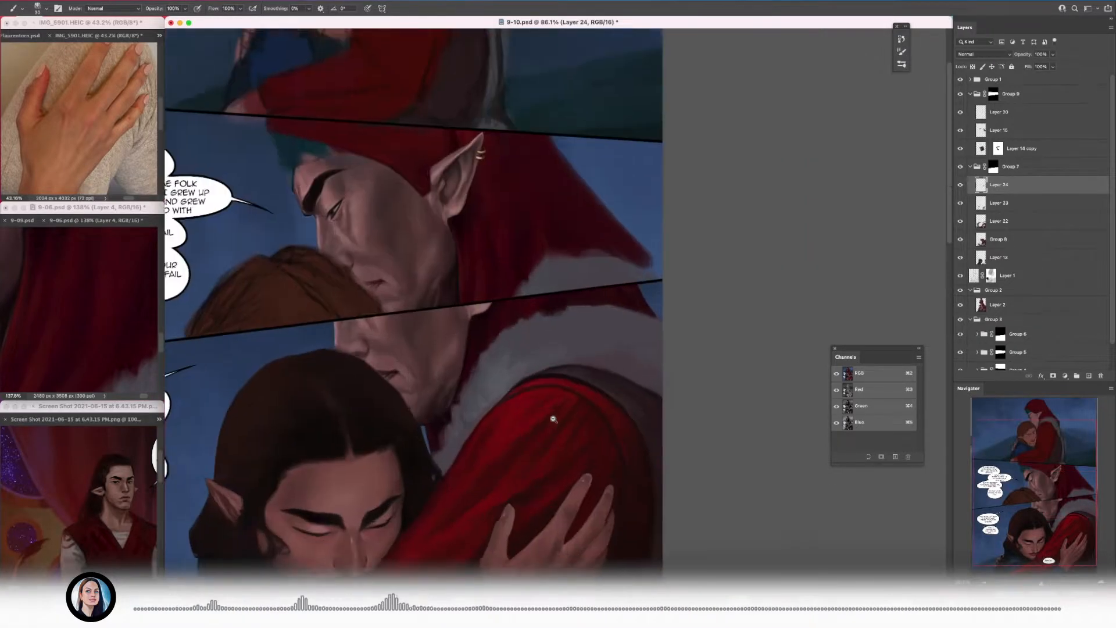
Step: Save the document, merge the hood paint down and add a fresh layer above Layer 23
scroll(547, 354, "up", 5)
key("cmd+s")
scroll(526, 330, "down", 5)
key("super+e")
key("super+shift+n")
key("Return")
Step: Close the Channels panel and move the collapsed panel strip clear of the artwork
left_click(901, 64)
left_click(739, 243)
left_click(834, 348)
left_click(901, 64)
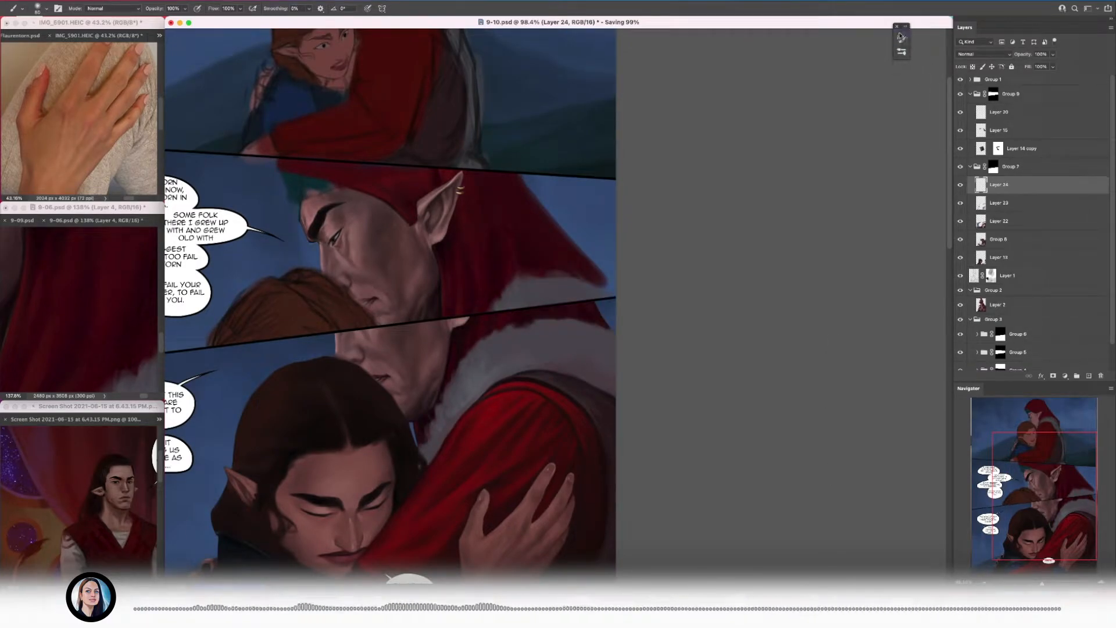
left_click_drag(901, 26, 919, 43)
Step: Zoom the reference to its fur trim and paint the first grey tufts along the collar's upper edge
scroll(558, 252, "up", 4)
left_click(92, 316)
left_click_drag(91, 316, 131, 326)
left_click(407, 250)
scroll(407, 250, "up", 3)
key("bracketleft")
key("bracketleft")
key("bracketleft")
key("bracketleft")
key("bracketleft")
key("bracketleft")
left_click_drag(466, 261, 483, 273)
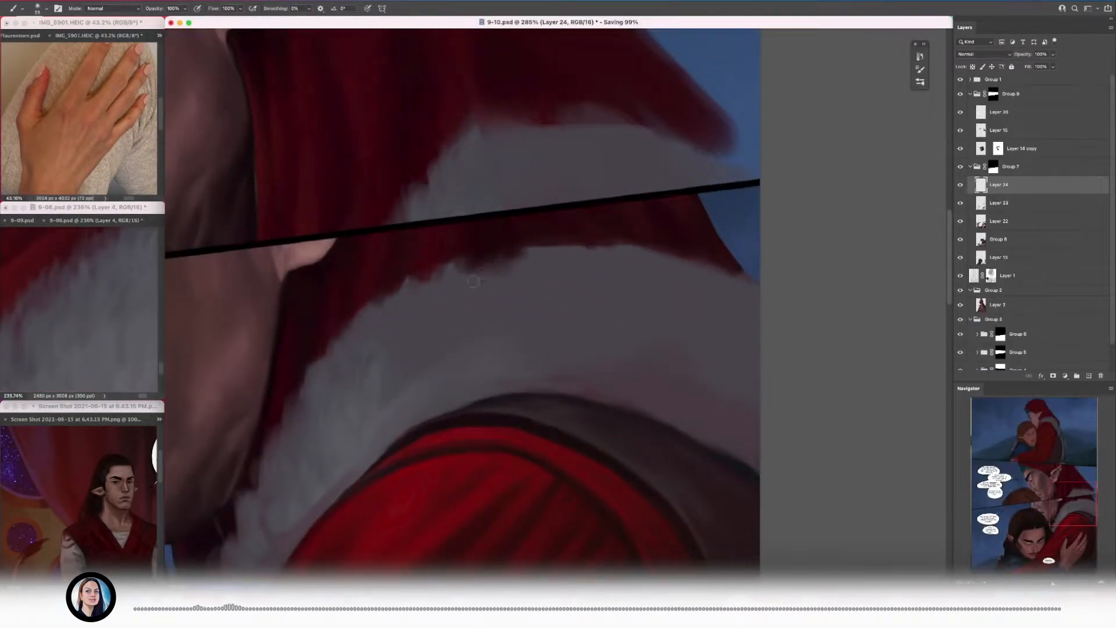
key("bracketleft")
Step: Break the collar's upper edge below the earlobe into short fur strands overlapping the red hood
scroll(453, 251, "up", 2)
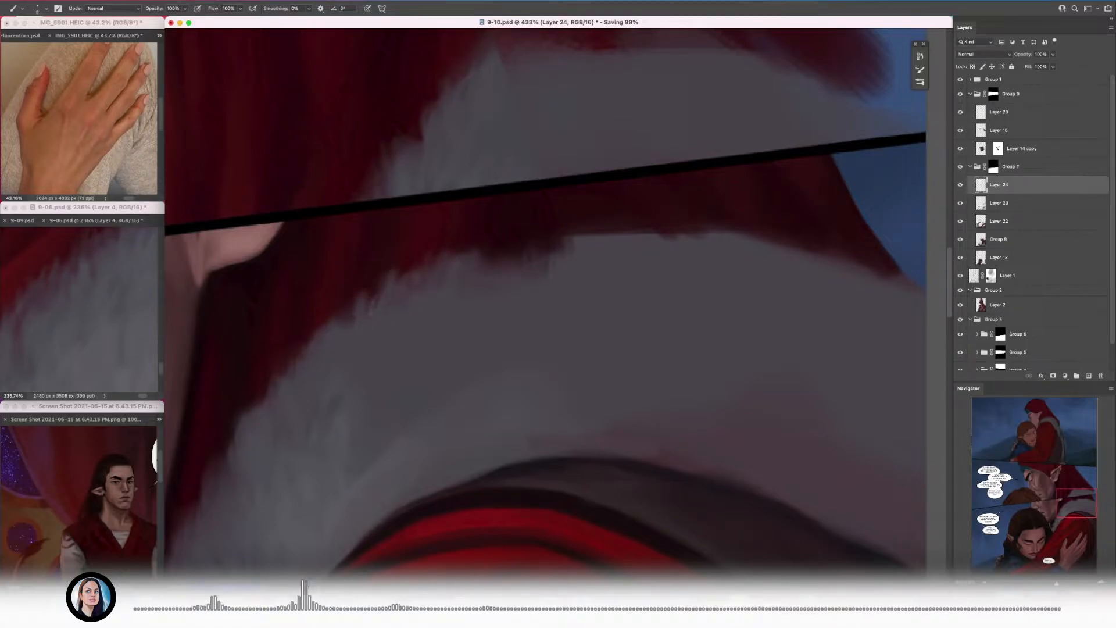
left_click_drag(348, 308, 433, 299)
key("bracketleft")
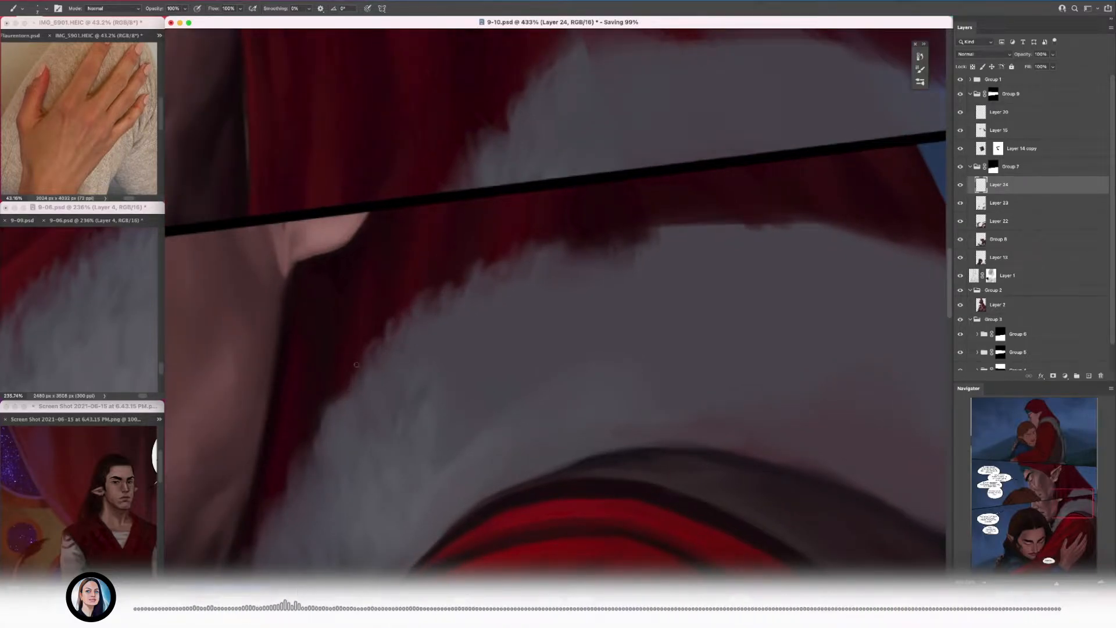
scroll(356, 364, "down", 2)
scroll(492, 306, "up", 2)
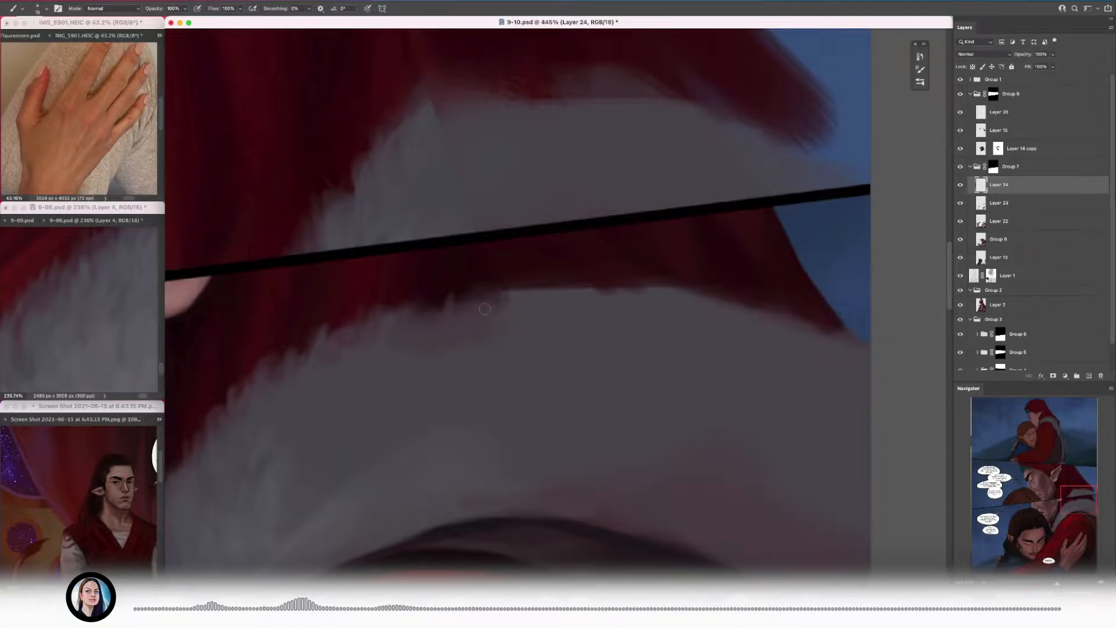
scroll(485, 323, "up", 1)
scroll(459, 317, "down", 8)
scroll(447, 331, "up", 9)
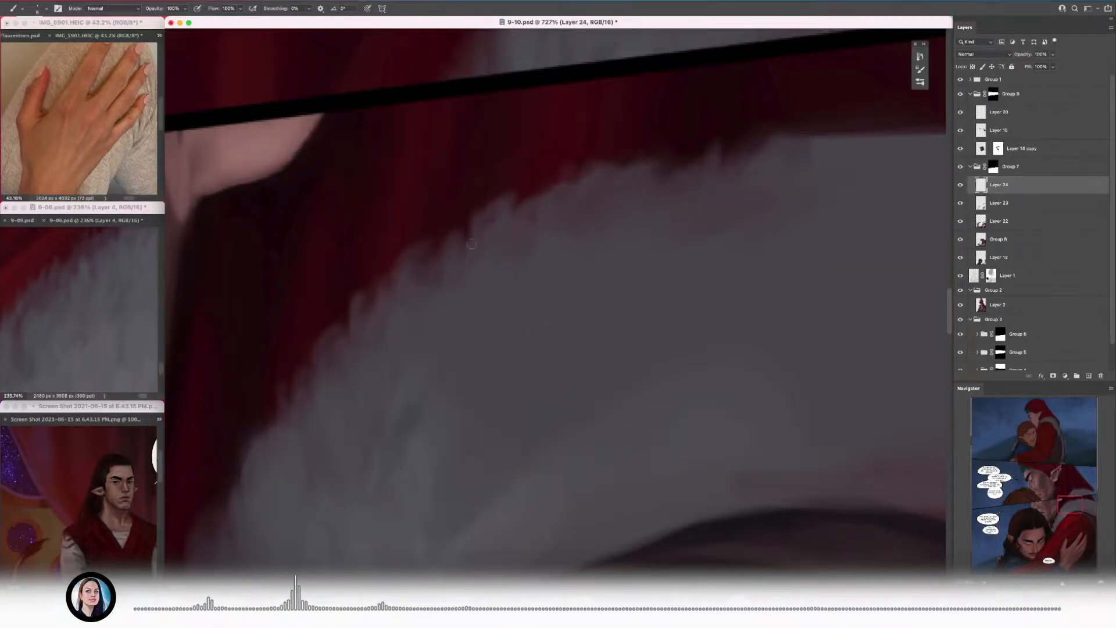
scroll(471, 244, "down", 3)
Step: Continue the short fur strands down the collar's front edge beside the man's neck
left_click(490, 273, "alt")
mouse_move(509, 257)
left_mouse_down()
mouse_move(498, 228)
mouse_move(483, 241)
left_mouse_up()
left_click_drag(486, 291, 470, 283)
left_click(476, 338, "alt")
left_click_drag(463, 333, 439, 334)
left_click(452, 379, "alt")
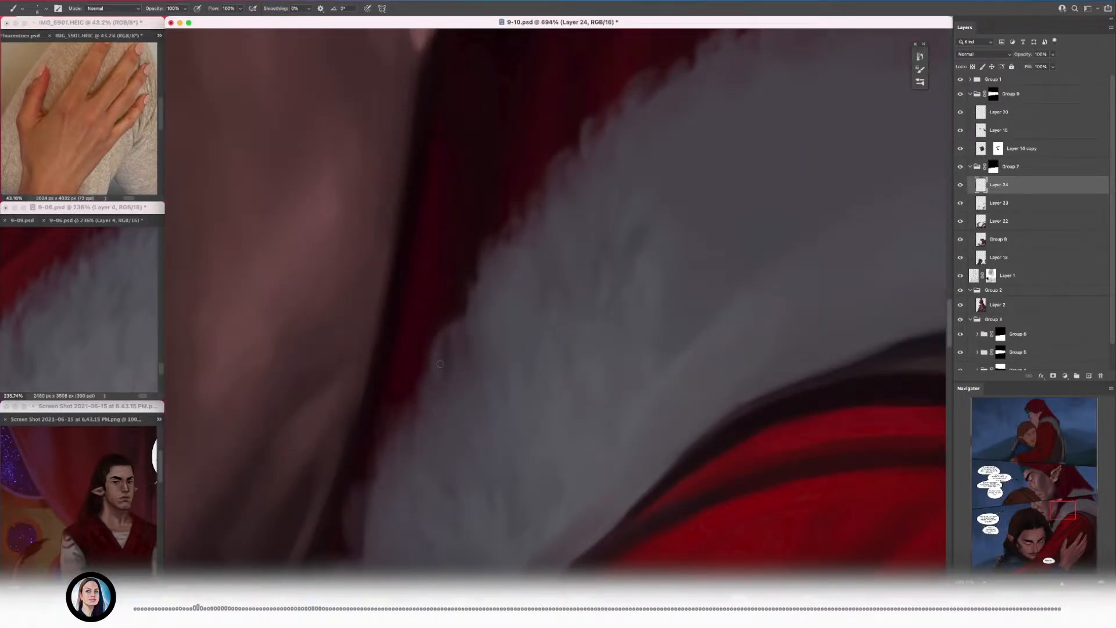
Step: Refine individual fur tufts along the middle of the collar's front edge
scroll(424, 375, "down", 3)
scroll(440, 358, "up", 3)
left_click_drag(570, 216, 589, 198)
left_click(667, 187, "alt")
left_click(593, 197, "alt")
left_click_drag(595, 194, 601, 187)
Step: Paint short fur strands down the lower part of the collar's front edge, from beside the neck to its tip by the dark hair
mouse_move(447, 372)
left_mouse_down()
mouse_move(393, 391)
mouse_move(428, 386)
left_mouse_up()
key("[")
key("[")
key("[")
left_click(406, 352, "alt")
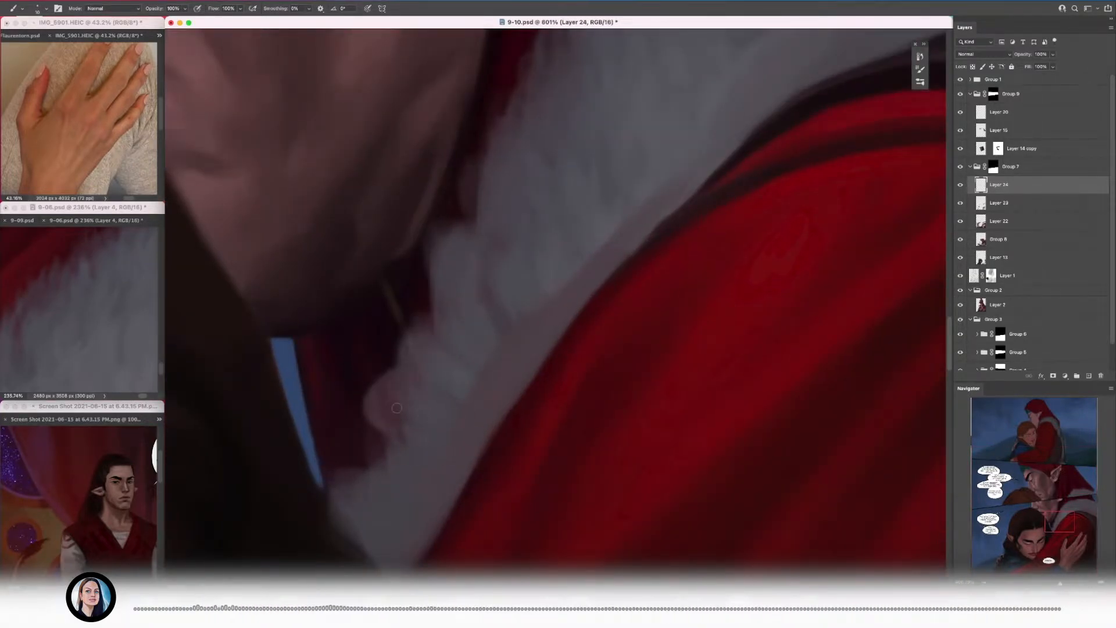
left_click_drag(402, 422, 382, 391)
left_click_drag(384, 450, 362, 423)
left_click_drag(342, 526, 330, 501)
left_click(357, 515, "alt")
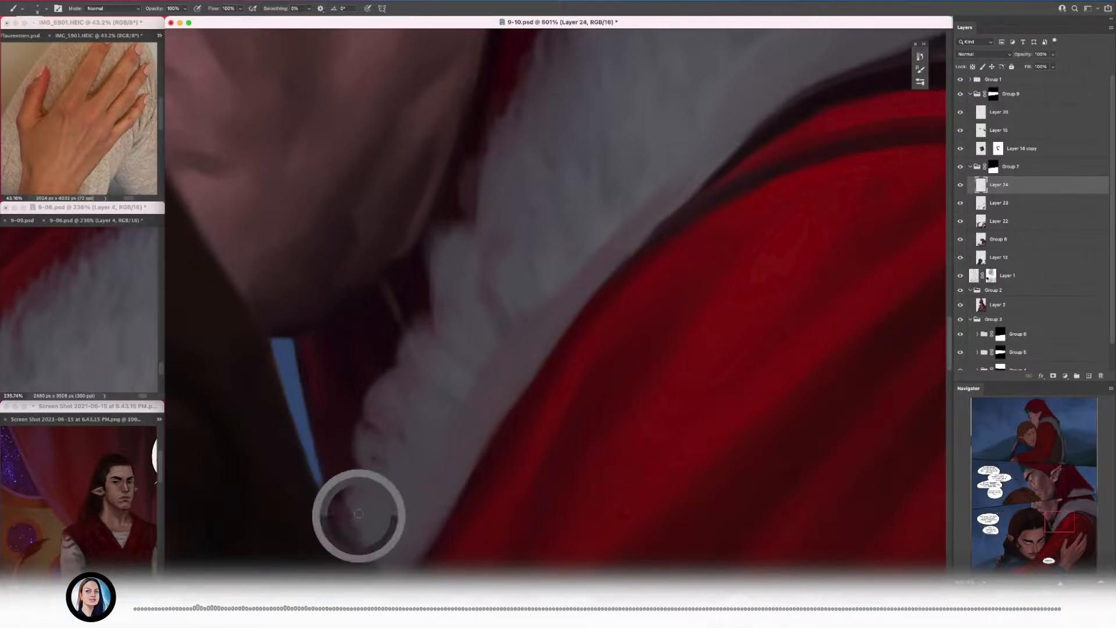
left_click_drag(372, 459, 244, 458)
left_click_drag(391, 435, 523, 435)
Step: Roughen the smooth upper edge of the fur collar over the shoulder with short grey strands against the red hood
left_click_drag(599, 390, 279, 313)
key("]")
key("]")
key("]")
left_click_drag(273, 313, 352, 316)
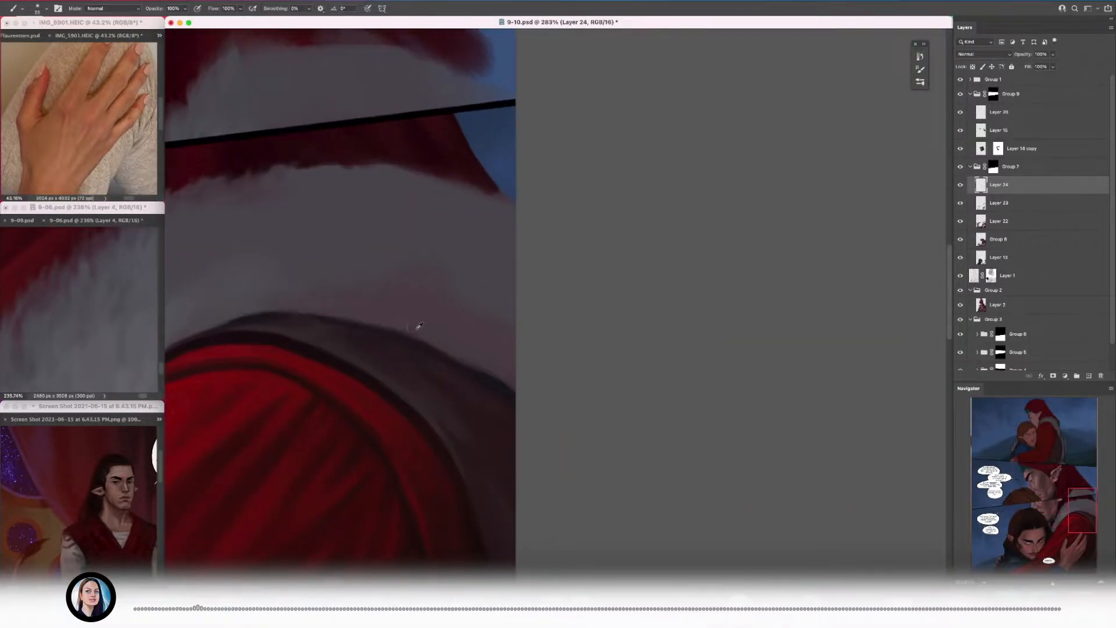
left_click_drag(290, 170, 435, 263)
left_click_drag(435, 264, 505, 263)
key("[")
key("[")
left_click_drag(480, 259, 433, 250)
left_click(521, 263, "alt")
Step: Refine the strands along the collar's upper edge with a smaller brush and save the document
left_click_drag(583, 259, 630, 235)
key("[")
key("[")
key("[")
left_click_drag(553, 268, 472, 264)
key("super+s")
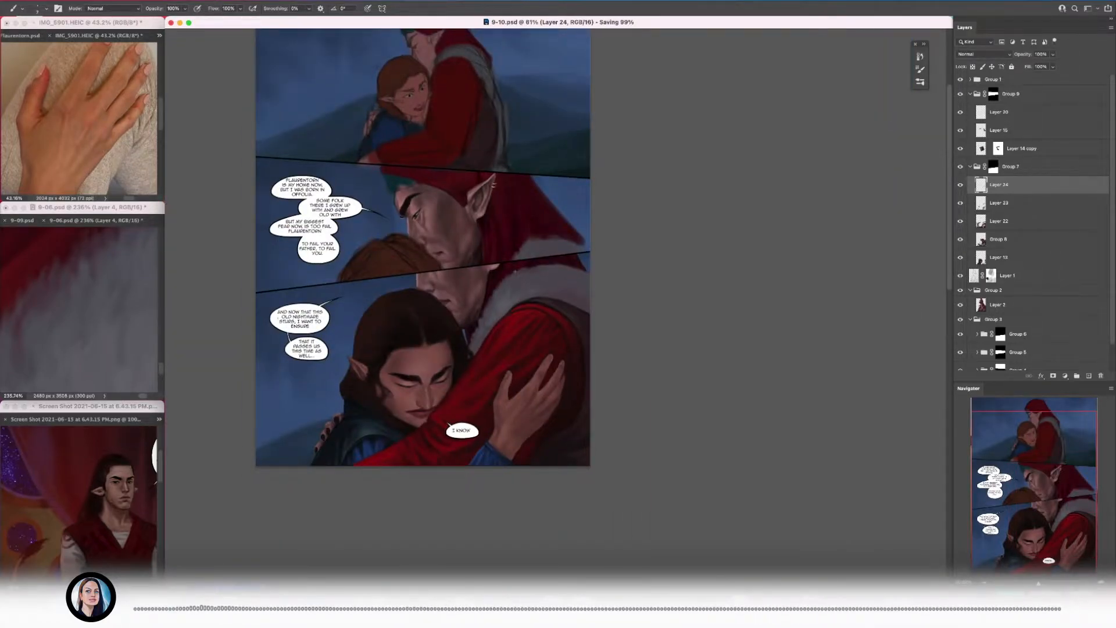
Step: Extend the fur strands along the collar's upper edge to where the hood meets the blue sky
left_click_drag(546, 284, 602, 283)
left_click_drag(535, 172, 540, 189)
left_click(583, 166, "alt")
left_click_drag(622, 116, 640, 116)
key("]")
key("]")
key("]")
key("]")
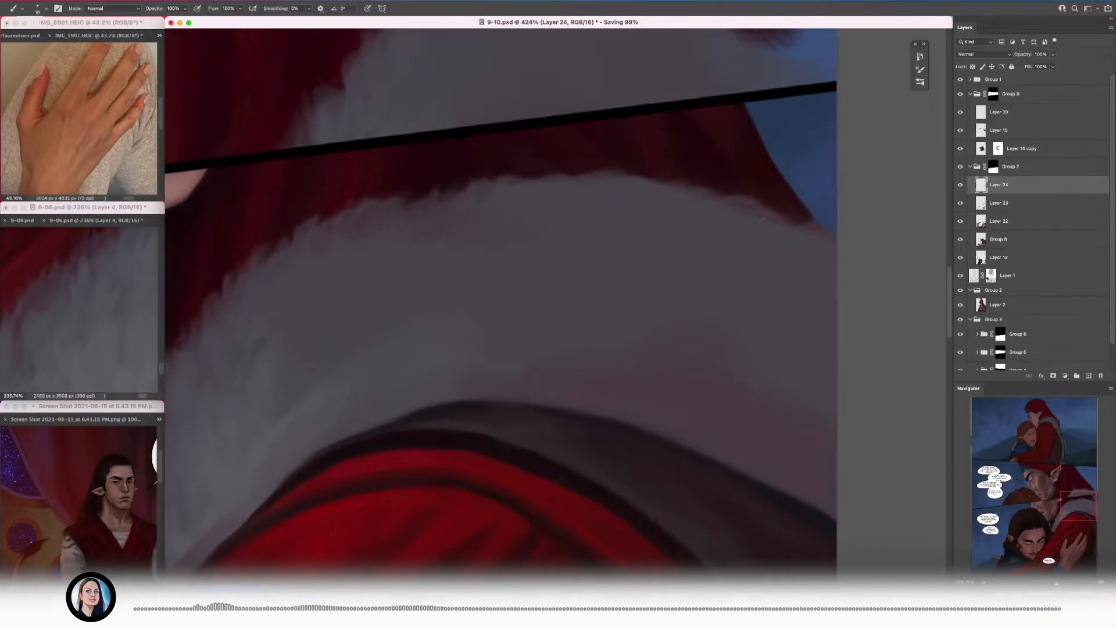
left_click_drag(738, 216, 683, 218)
Step: Break the collar's lower edge near the page border into short fur tufts overlapping the dark trim beneath
mouse_move(721, 261)
left_mouse_down()
mouse_move(420, 289)
mouse_move(445, 291)
mouse_move(481, 332)
mouse_move(459, 346)
left_mouse_up()
left_click(491, 323, "alt")
mouse_move(430, 306)
left_mouse_down()
mouse_move(490, 324)
mouse_move(512, 346)
left_mouse_up()
key("]")
left_click_drag(504, 343, 514, 355)
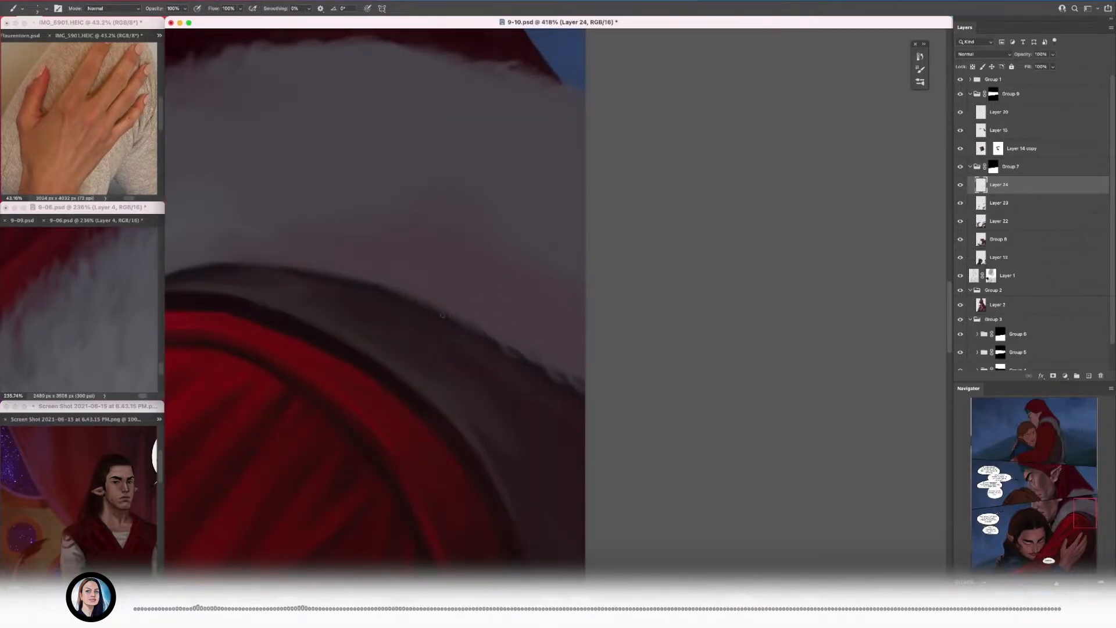
left_click_drag(467, 328, 519, 329)
left_click_drag(519, 328, 458, 324)
key("]")
left_click_drag(400, 333, 446, 345)
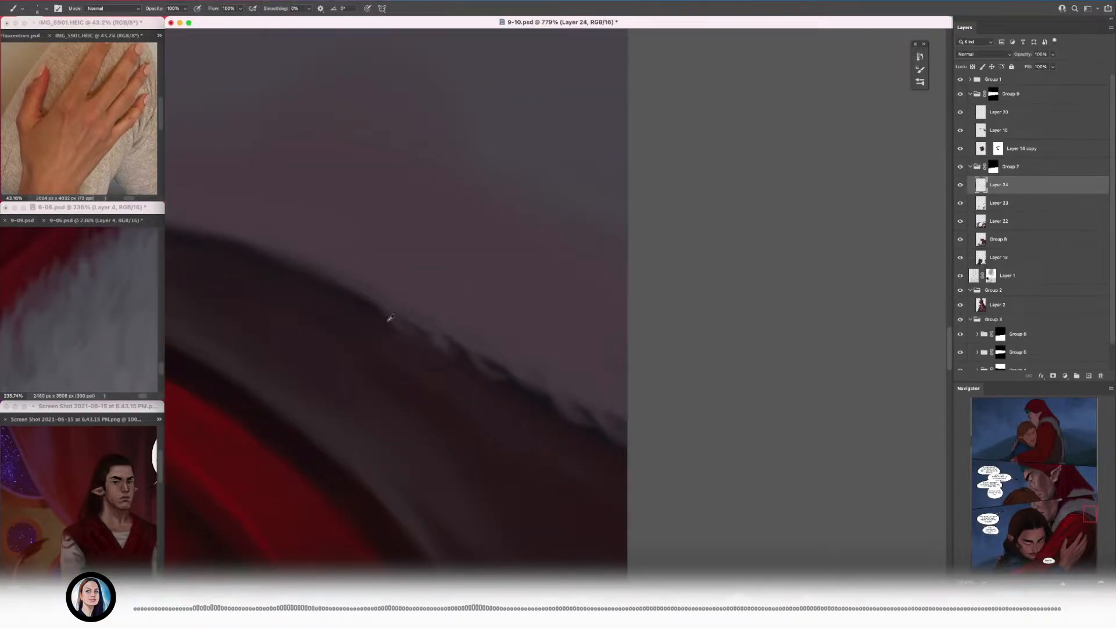
Step: Carry the lower-edge tufts inward along the dark trim with colours sampled from the fur and a finer brush
left_click(405, 312, "alt")
mouse_move(349, 282)
left_mouse_down()
mouse_move(444, 307)
mouse_move(291, 274)
mouse_move(416, 327)
mouse_move(396, 295)
left_mouse_up()
key("[")
left_click(355, 292, "alt")
key("[")
key("[")
key("[")
key("[")
left_click(388, 298, "alt")
left_click_drag(336, 204, 374, 249)
Step: Add fine wispy strands along the collar's upper edge beneath the black panel divider
mouse_move(269, 116)
left_mouse_down()
mouse_move(543, 242)
mouse_move(516, 218)
mouse_move(590, 204)
left_mouse_up()
scroll(471, 216, "up", 5)
left_click_drag(558, 222, 602, 211)
left_click_drag(644, 222, 701, 217)
left_click_drag(707, 237, 739, 226)
left_click_drag(795, 251, 830, 242)
left_click_drag(381, 243, 494, 248)
left_click_drag(412, 255, 439, 250)
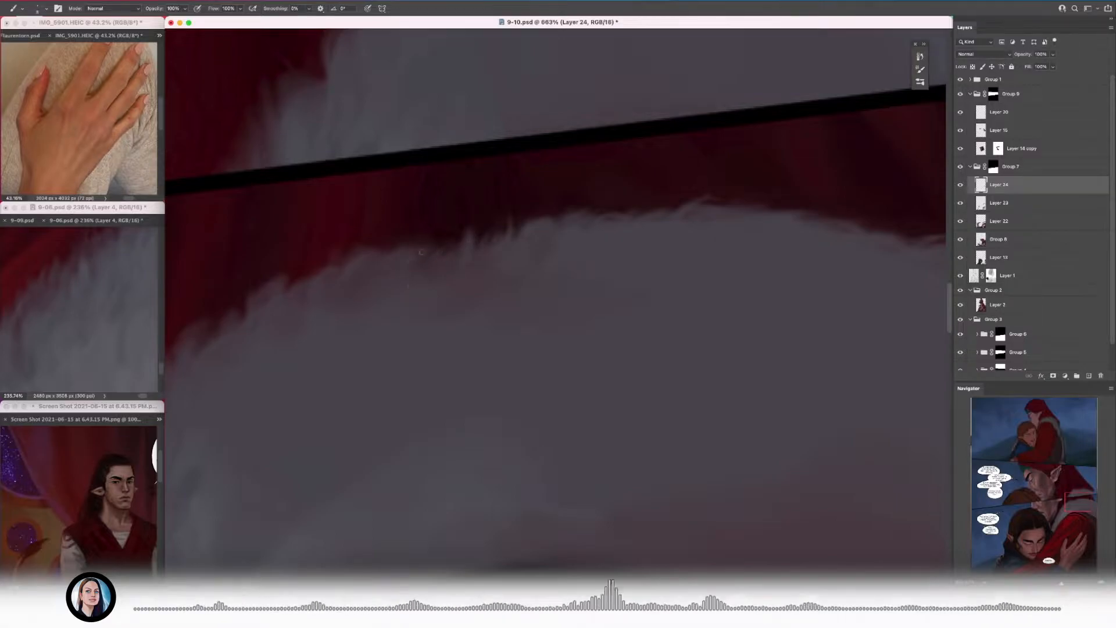
Step: Paint small curved strands where the collar's upper edge bends down below the earlobe, and save the document
left_click_drag(232, 315, 319, 281)
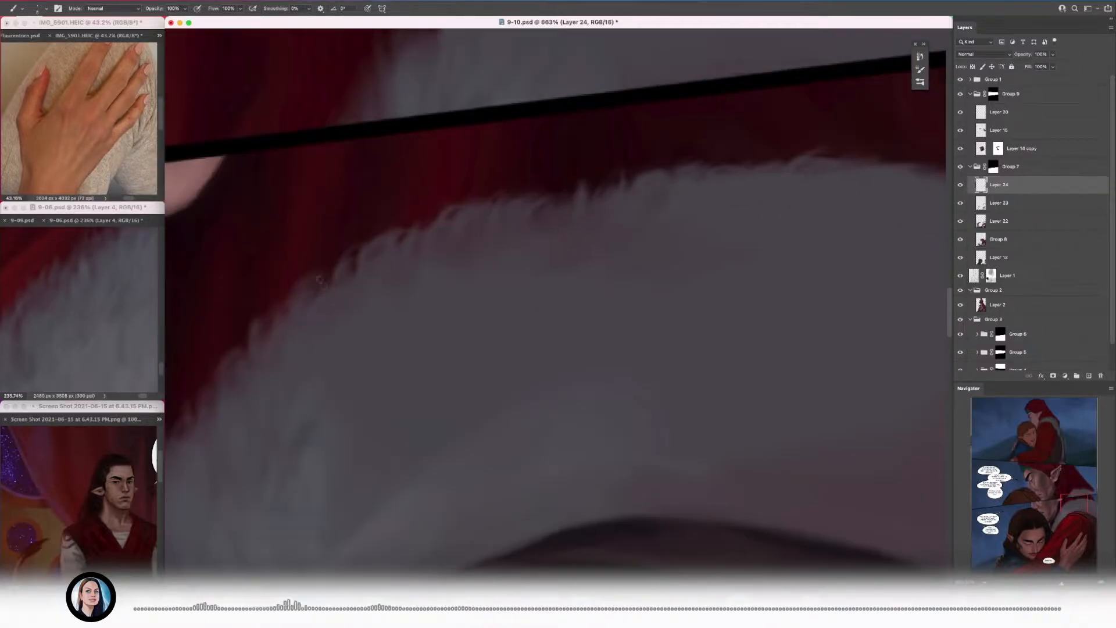
scroll(477, 291, "down", 2)
key("super+s")
scroll(477, 291, "down", 6)
scroll(407, 279, "up", 7)
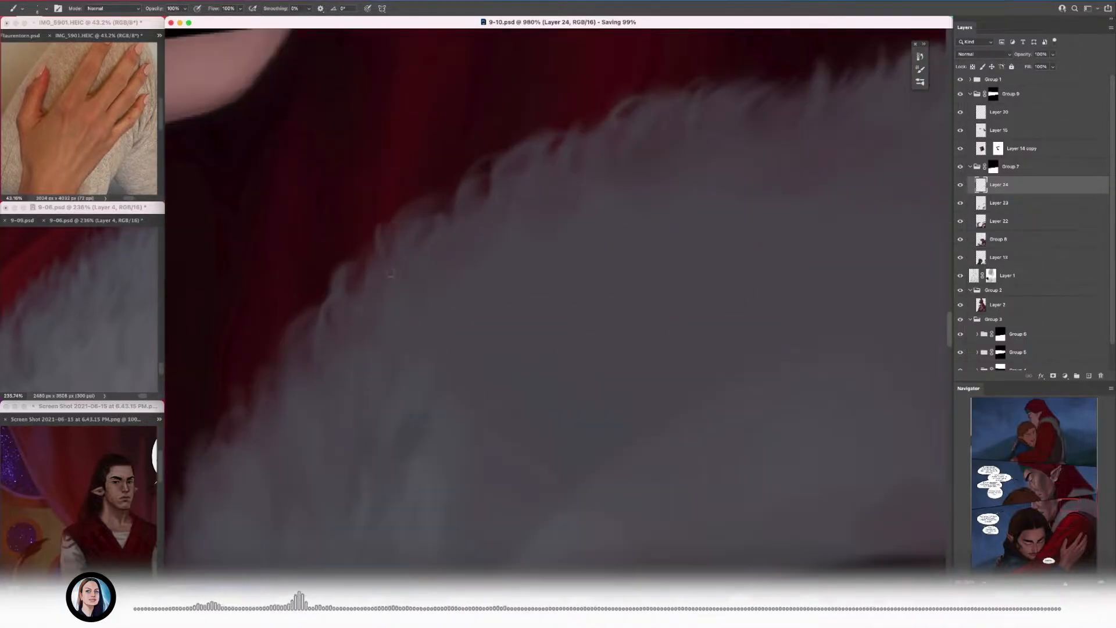
scroll(476, 290, "down", 9)
Step: Add thin fur tufts along the middle of the collar's lower edge over the dark trim
scroll(398, 316, "up", 7)
left_click(431, 319, "alt")
left_click_drag(433, 323, 458, 343)
scroll(407, 323, "up", 3)
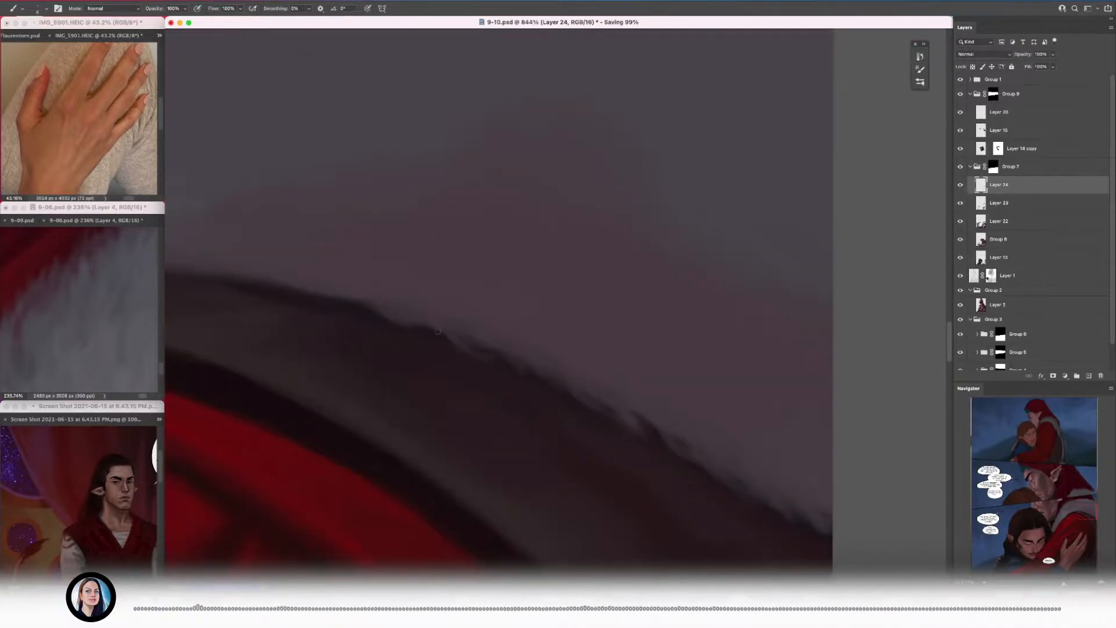
left_click(405, 335, "alt")
left_click(437, 349, "alt")
scroll(436, 343, "down", 3)
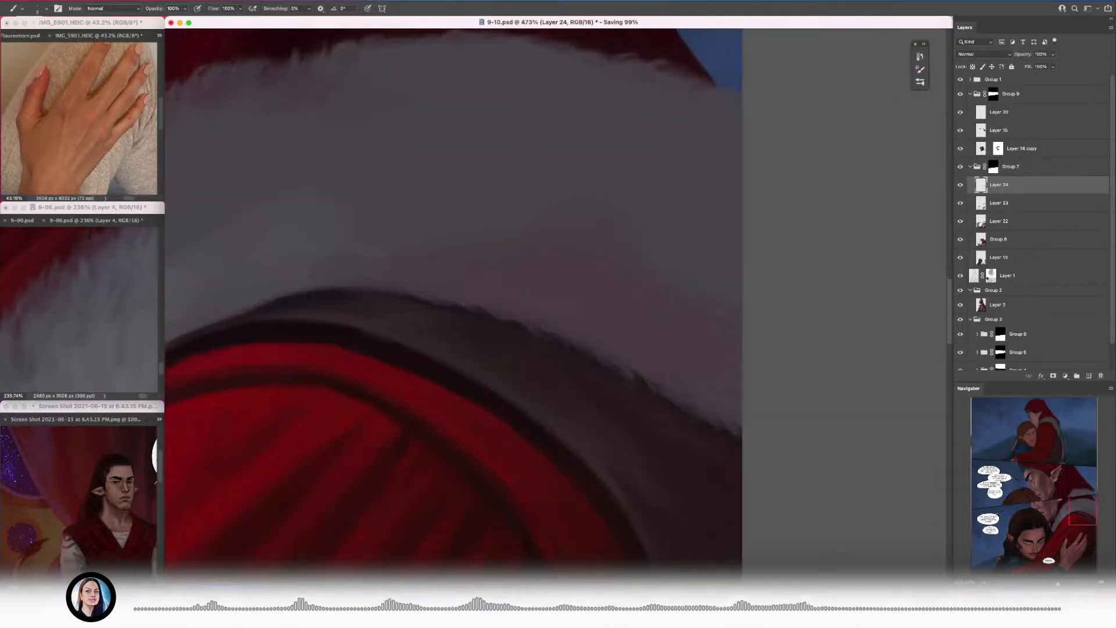
Step: Even out the lower-edge tufts between the dark trim and the page border using sampled fur and shadow tones
scroll(427, 326, "up", 3)
left_click_drag(449, 308, 554, 340)
left_click(537, 313, "alt")
left_click_drag(549, 302, 405, 263)
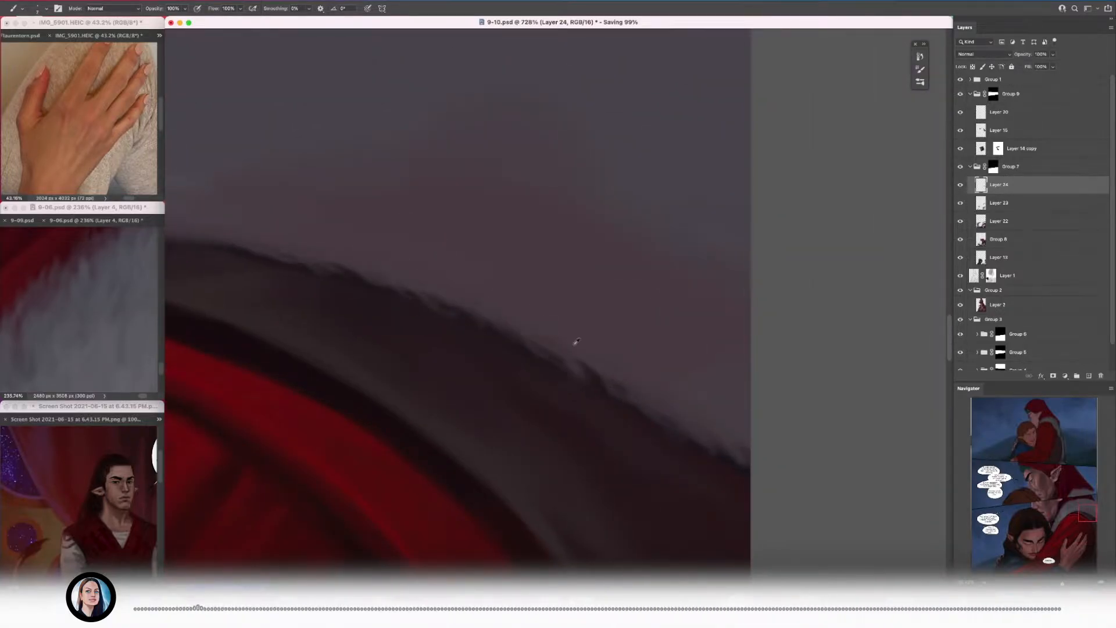
scroll(546, 348, "down", 1)
scroll(587, 348, "down", 3)
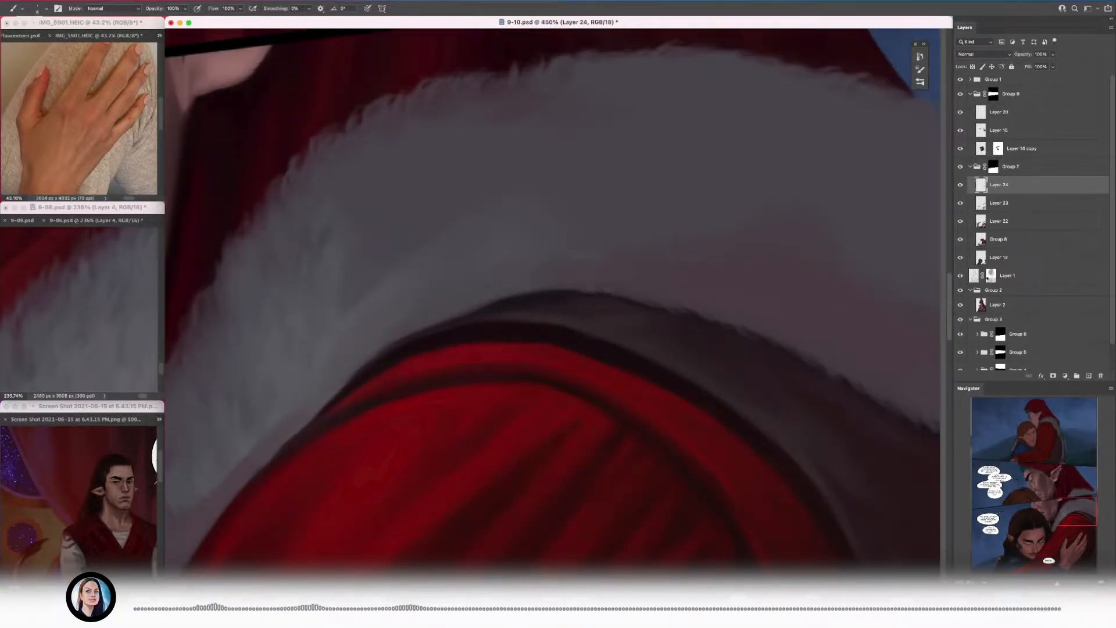
Step: Feather the collar's lower edge where it meets the dark seam at the top of the red shoulder
left_click(513, 293, "alt")
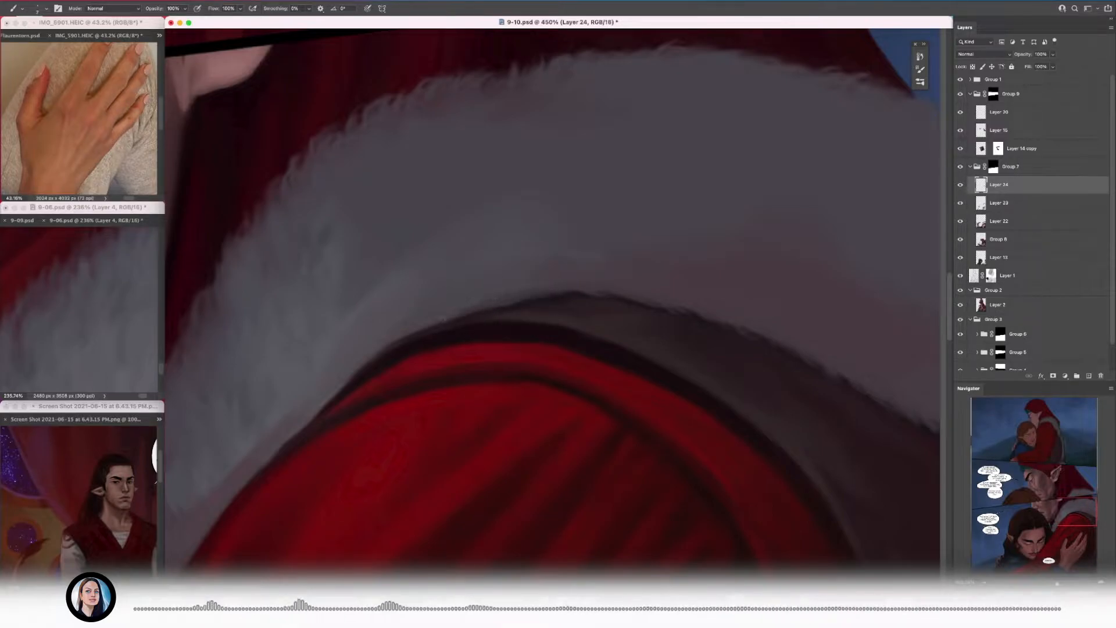
left_click_drag(364, 347, 385, 346)
left_click_drag(536, 324, 558, 330)
left_click_drag(462, 367, 381, 373)
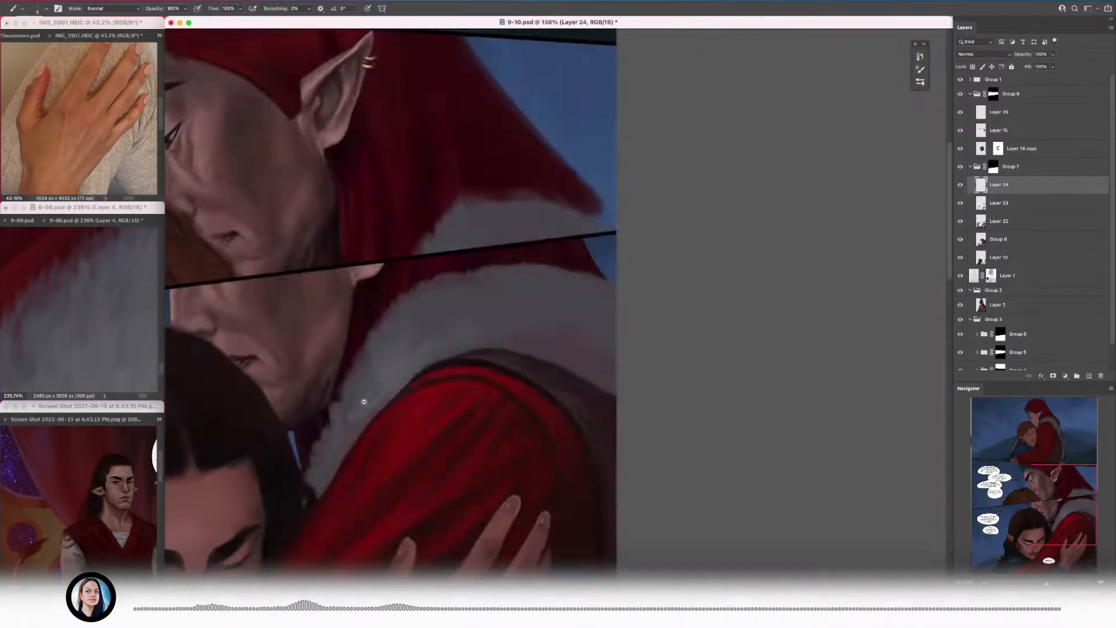
Step: Add fine flicked strands down the collar's front edge from the man's neck to the tip beside the blue gap
left_click_drag(329, 412, 401, 411)
left_click_drag(357, 378, 366, 358)
left_click_drag(334, 424, 327, 390)
mouse_move(332, 453)
left_mouse_down()
mouse_move(325, 419)
mouse_move(328, 433)
left_mouse_up()
left_click_drag(326, 471, 315, 450)
left_click_drag(374, 314, 326, 317)
mouse_move(328, 430)
left_mouse_down()
mouse_move(392, 430)
mouse_move(344, 401)
left_mouse_up()
mouse_move(324, 439)
left_mouse_down()
mouse_move(318, 423)
mouse_move(315, 448)
mouse_move(308, 408)
left_mouse_up()
left_click_drag(305, 483, 291, 461)
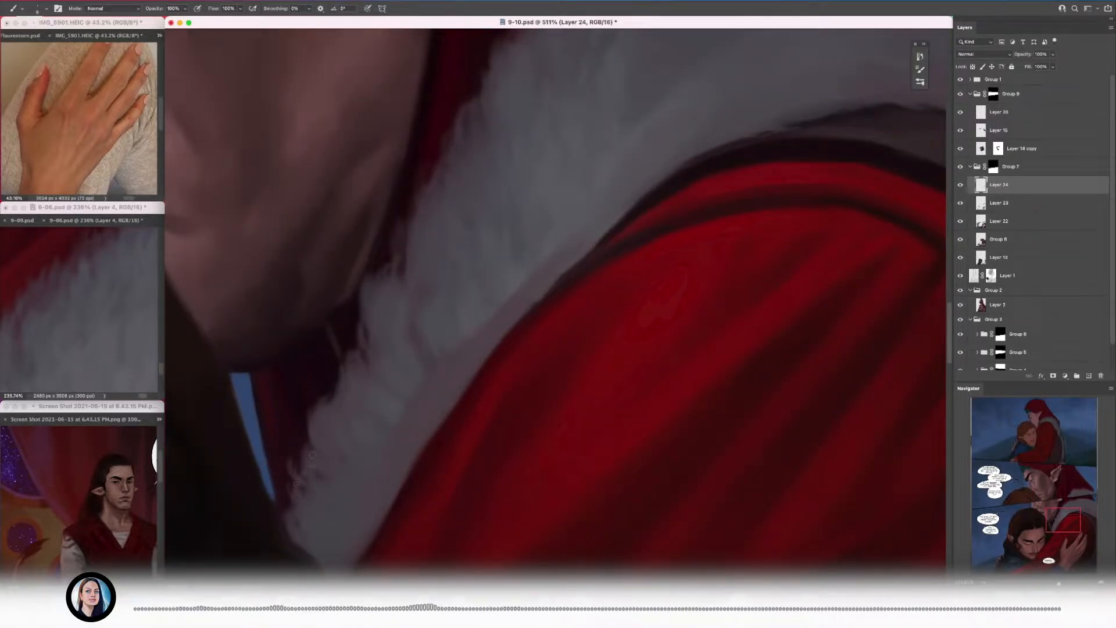
left_click_drag(292, 537, 281, 516)
left_click_drag(347, 413, 278, 411)
left_click_drag(357, 293, 401, 291)
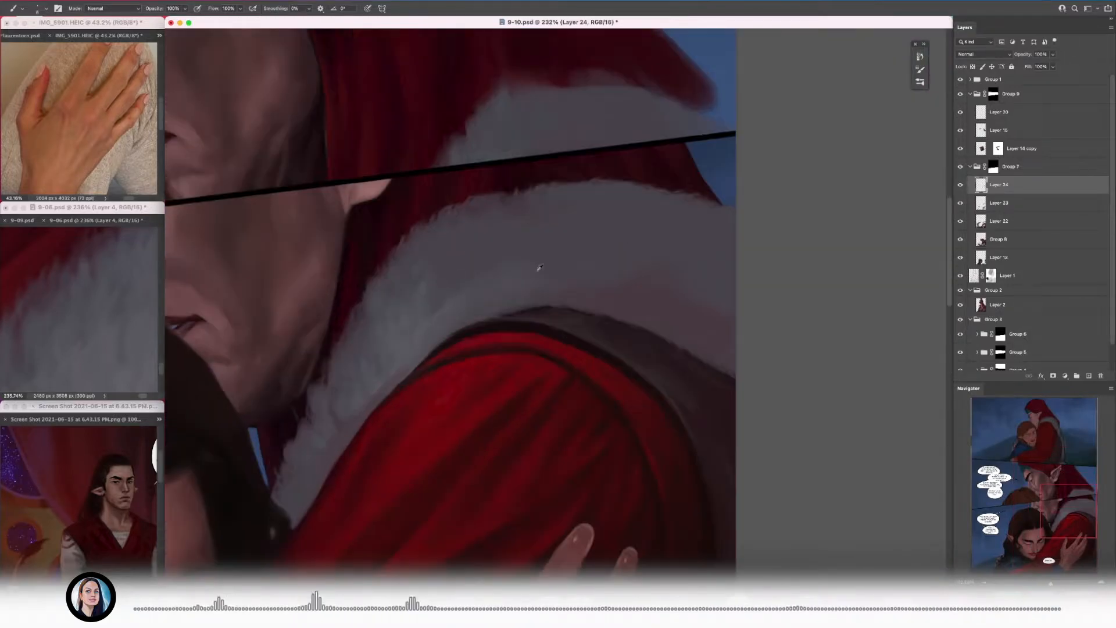
Step: Sample the fur grey from the 9-06 reference and paint lighter tufts inside the collar below its upper edge
left_click(96, 365)
left_click(520, 223)
left_click_drag(522, 222, 555, 222)
left_click_drag(393, 264, 427, 264)
left_click(336, 321, "alt")
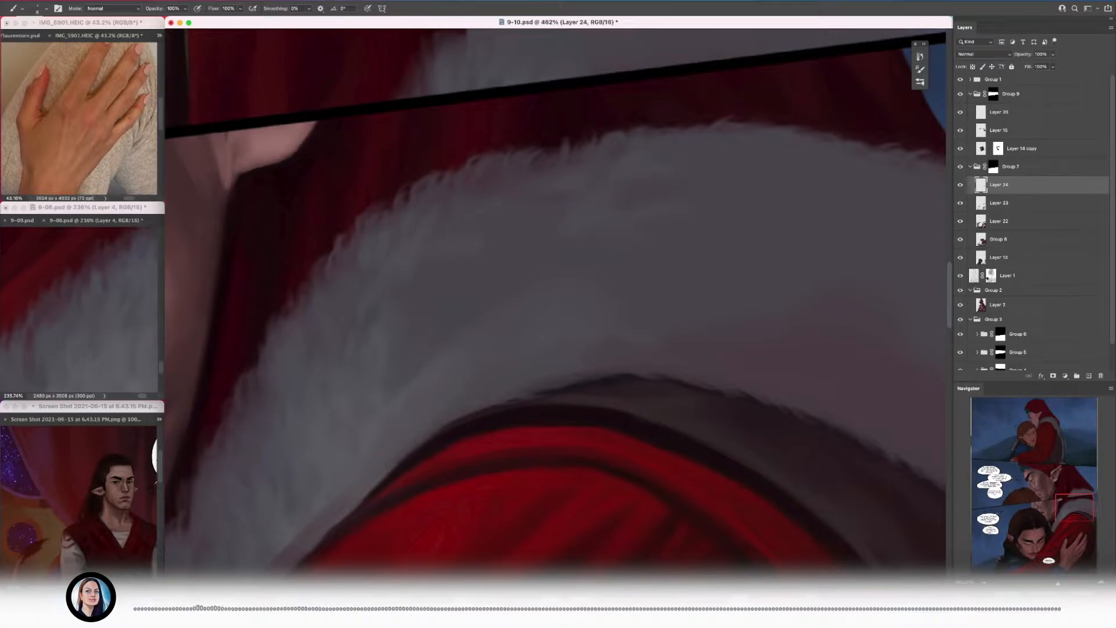
Step: Continue the lighter tufts through the collar's inner curve toward the man's neck and save the document
left_click_drag(419, 239, 436, 239)
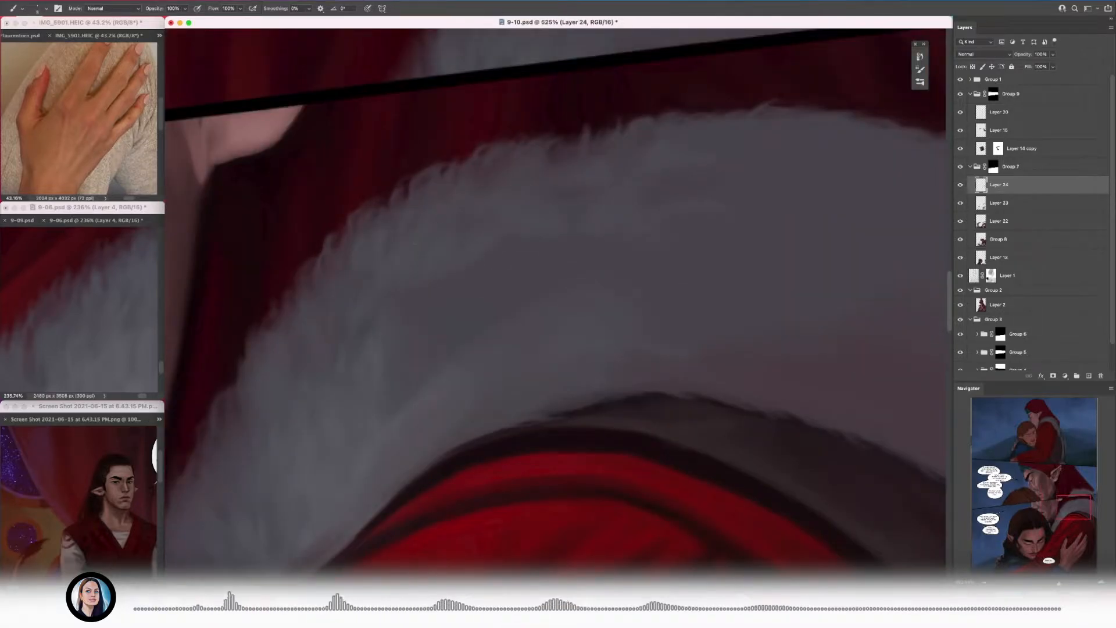
left_click_drag(362, 244, 461, 228)
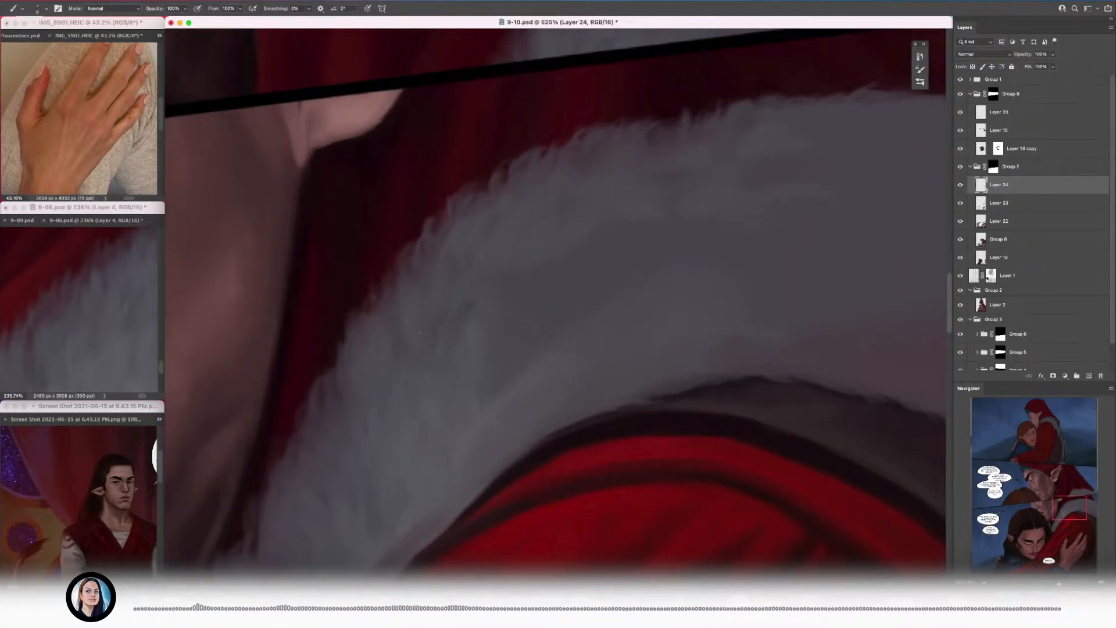
left_click_drag(386, 330, 368, 340)
key("ctrl+s")
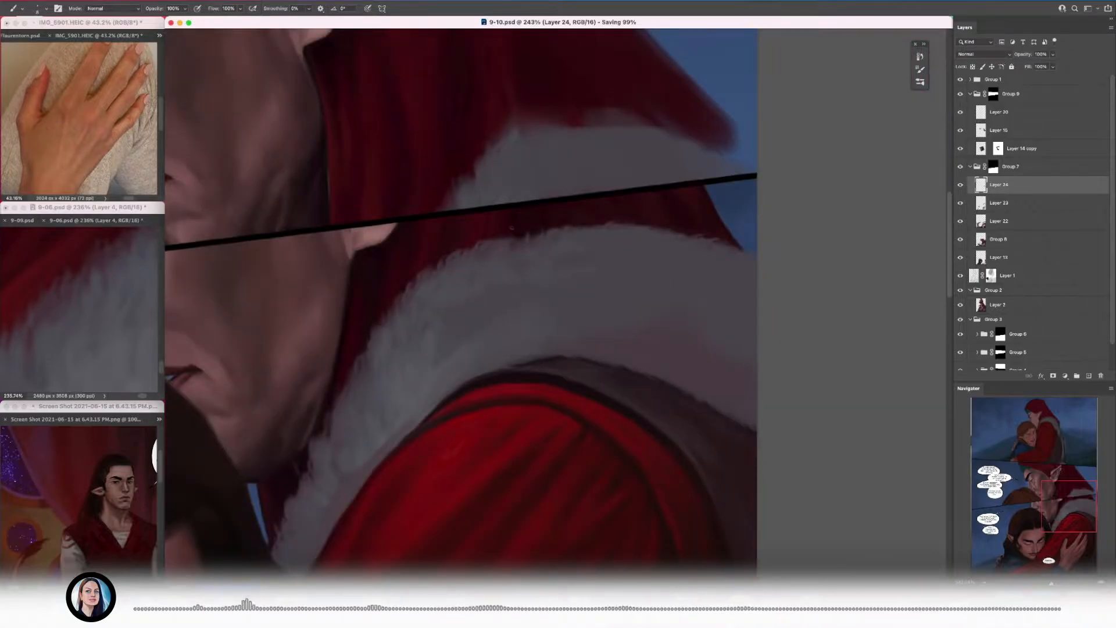
left_click_drag(429, 361, 454, 360)
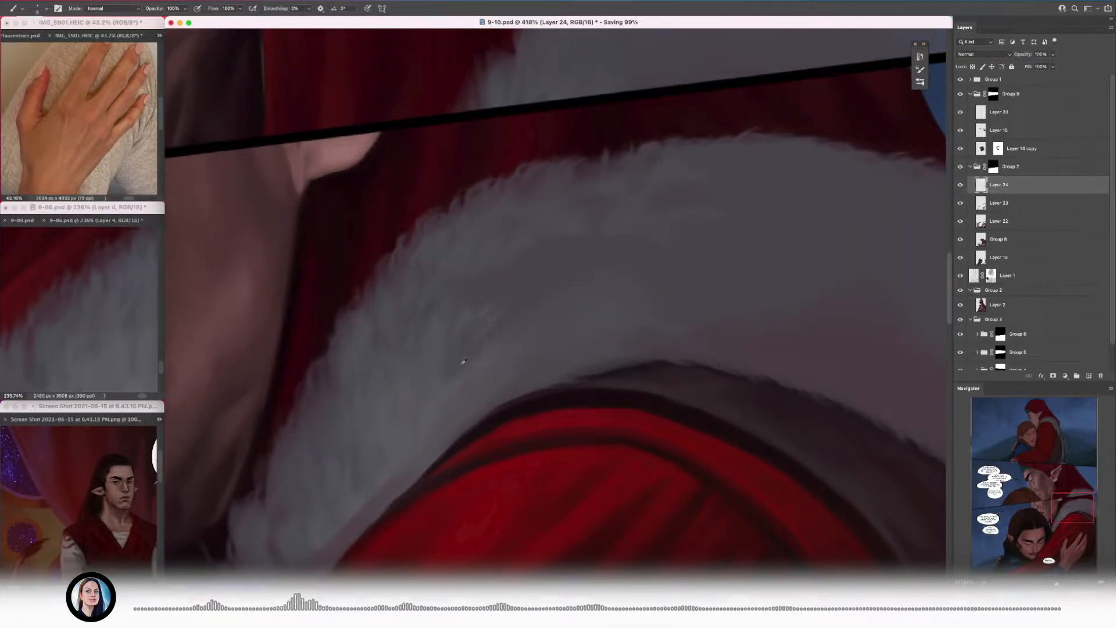
Step: Paint lighter fur tufts through the collar's middle above the red shoulder and save the document
left_click(477, 326, "alt")
mouse_move(448, 308)
left_mouse_down()
mouse_move(408, 308)
mouse_move(452, 306)
mouse_move(395, 344)
left_mouse_up()
left_click(416, 339, "alt")
left_click(475, 300, "alt")
left_click(402, 343, "alt")
left_click_drag(401, 349, 463, 318)
key("]")
key("]")
key("]")
key("super+s")
Step: Consult the 9-06 reference and build up lighter tufts across the collar's upper half above the shoulder
left_click(105, 323)
mouse_move(105, 323)
left_mouse_down()
mouse_move(78, 329)
mouse_move(41, 372)
left_mouse_up()
key("l")
key("super+c")
left_click(371, 314)
key("super+v")
key("super+t")
left_click_drag(378, 296, 493, 304)
mouse_move(541, 241)
left_mouse_down()
mouse_move(519, 257)
mouse_move(512, 241)
mouse_move(561, 200)
left_mouse_up()
key("Return")
left_click(81, 302)
key("super+d")
left_click(459, 302)
key("super+t")
key("Return")
key("e")
left_click_drag(278, 372, 256, 448)
key("bracketright")
key("bracketright")
left_click_drag(387, 462, 557, 459)
mouse_move(383, 456)
left_mouse_down()
mouse_move(528, 441)
mouse_move(433, 435)
left_mouse_up()
mouse_move(560, 407)
left_mouse_down()
mouse_move(456, 424)
mouse_move(458, 413)
left_mouse_up()
Step: Extend the lighter tufts along the collar's upper half toward the blue background at the page edge
scroll(587, 283, "down", 5)
left_click_drag(580, 378, 608, 343)
left_click_drag(684, 313, 567, 312)
key("super+v")
key("super+t")
mouse_move(555, 446)
left_mouse_down()
mouse_move(440, 372)
mouse_move(438, 349)
left_mouse_up()
left_click_drag(372, 291, 504, 388)
left_click_drag(582, 444, 511, 488)
mouse_move(483, 367)
left_mouse_down()
mouse_move(503, 355)
mouse_move(522, 312)
left_mouse_up()
key("Return")
mouse_move(456, 362)
left_mouse_down()
mouse_move(531, 412)
mouse_move(567, 363)
left_mouse_up()
key("bracketright")
key("bracketright")
key("bracketright")
mouse_move(558, 363)
left_mouse_down()
mouse_move(473, 348)
mouse_move(472, 333)
left_mouse_up()
mouse_move(552, 342)
left_mouse_down()
mouse_move(469, 344)
mouse_move(576, 344)
left_mouse_up()
key("bracketleft")
key("bracketleft")
key("bracketleft")
left_click_drag(603, 259, 631, 247)
key("super+j")
key("super+t")
left_click_drag(709, 326, 705, 383)
left_click_drag(583, 344, 579, 419)
key("Return")
scroll(528, 460, "down", 5)
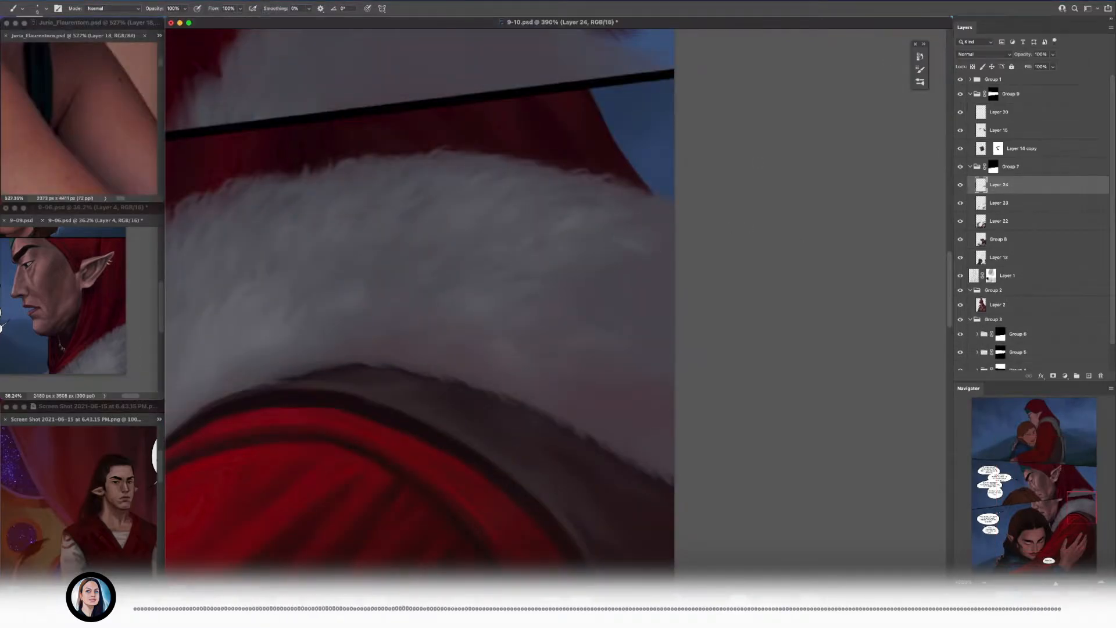
Step: Add pale fur tufts along the collar's lower edge above the highest point of the dark lining
scroll(589, 215, "up", 2)
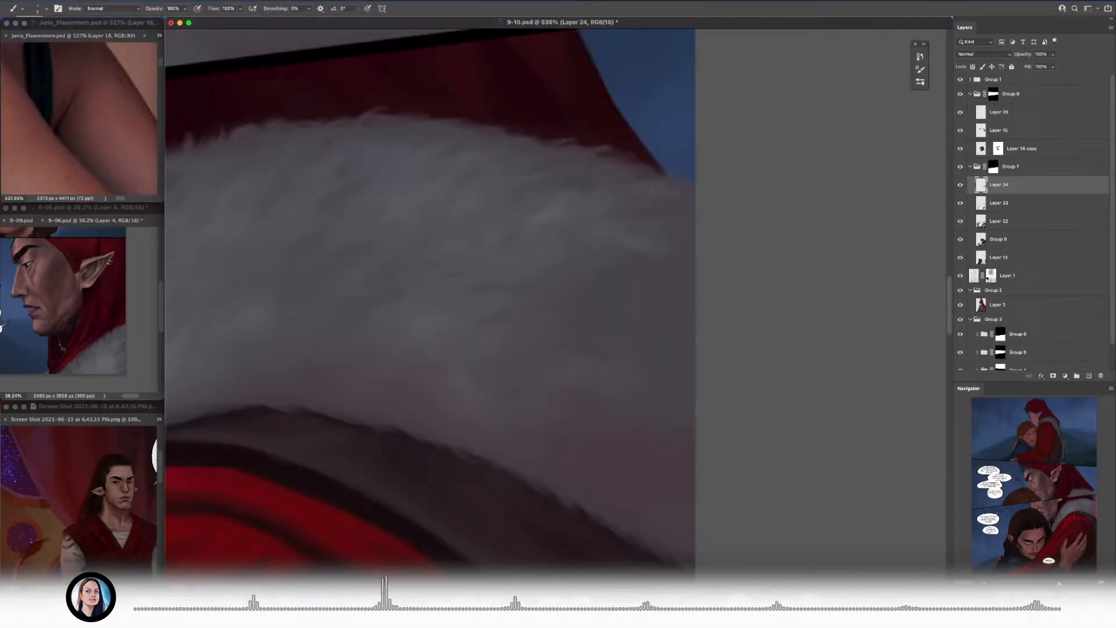
left_click(649, 224, "alt")
left_click(557, 225, "alt")
scroll(465, 290, "left", 2)
left_click(361, 328, "alt")
key("bracketright")
key("bracketright")
key("bracketleft")
left_click_drag(379, 358, 421, 380)
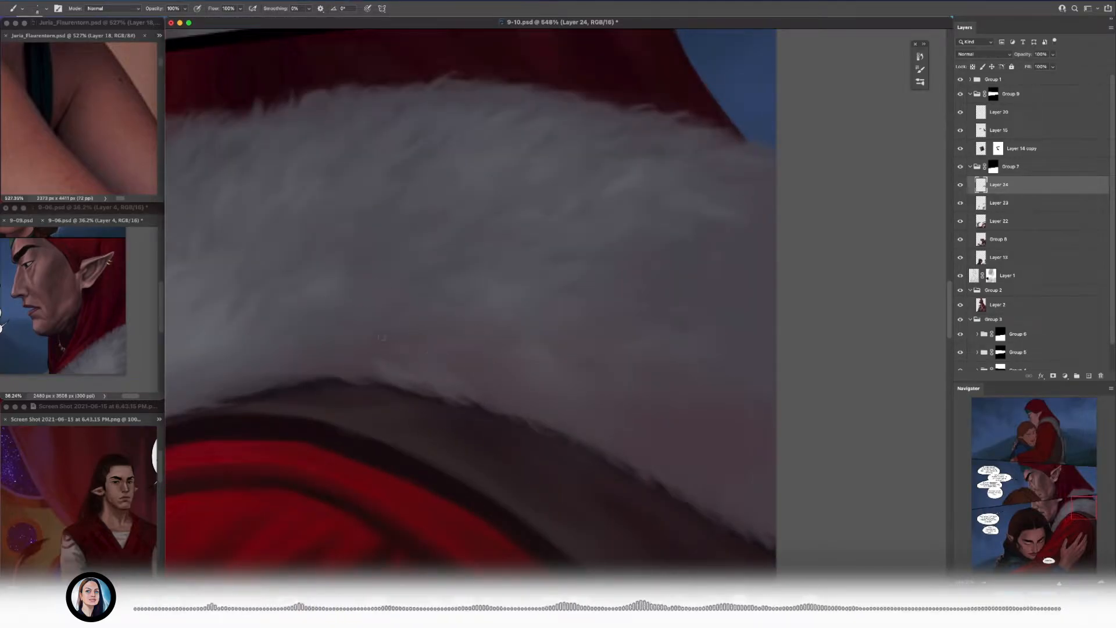
left_click(393, 360, "alt")
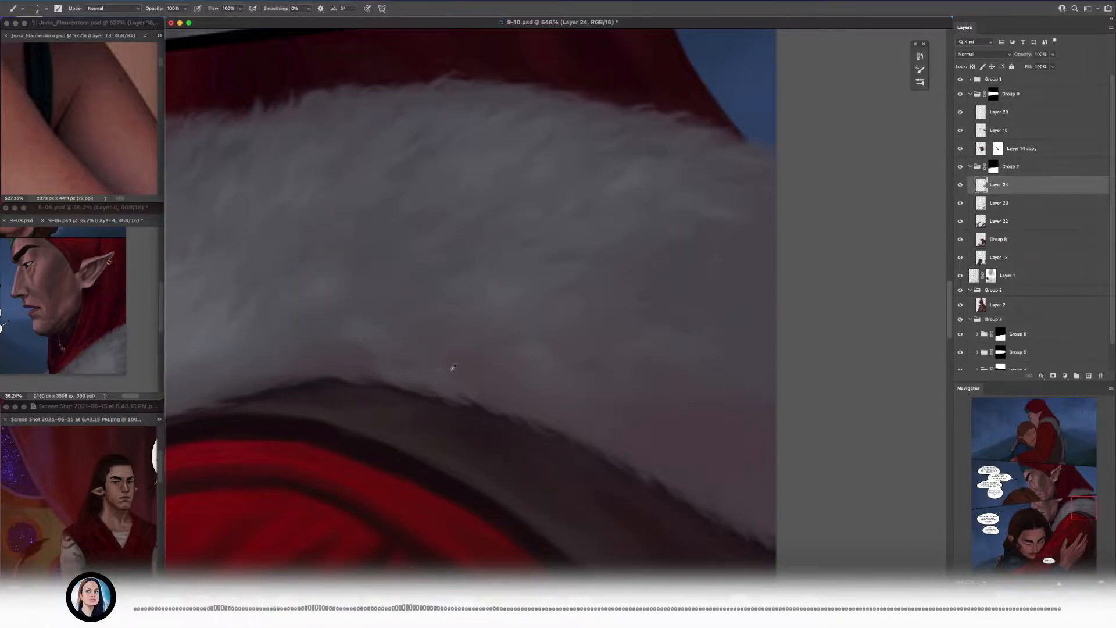
Step: Feather the collar's lower edge over the dark lining, working from its peak toward the page edge
scroll(407, 349, "right", 2)
left_click(389, 331, "alt")
left_click(406, 329, "alt")
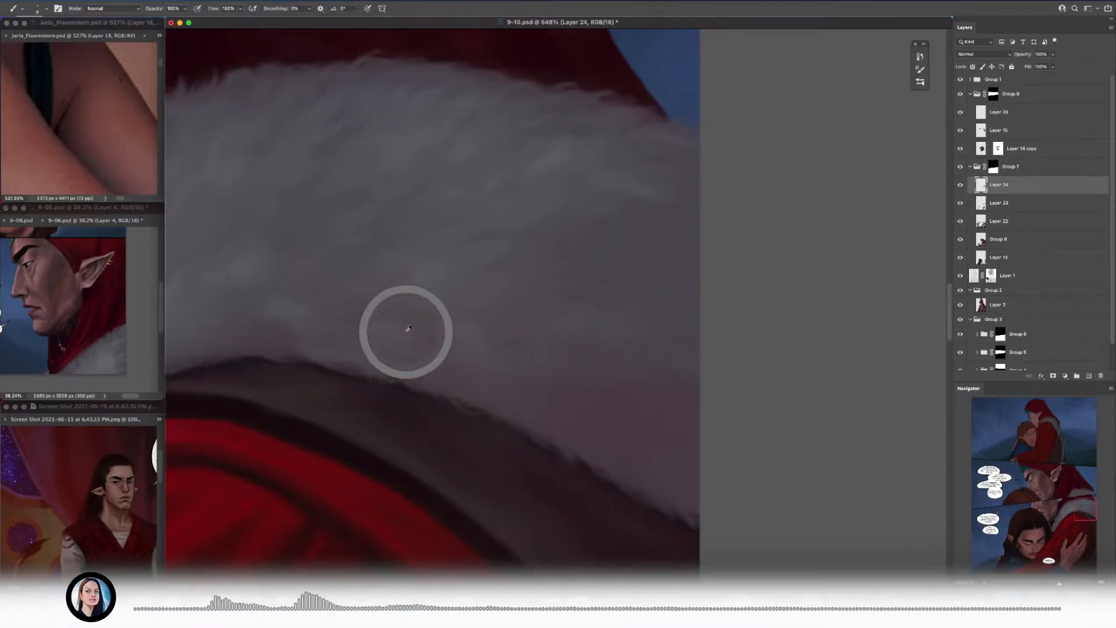
scroll(361, 324, "right", 2)
scroll(387, 346, "down", 5)
scroll(426, 311, "up", 5)
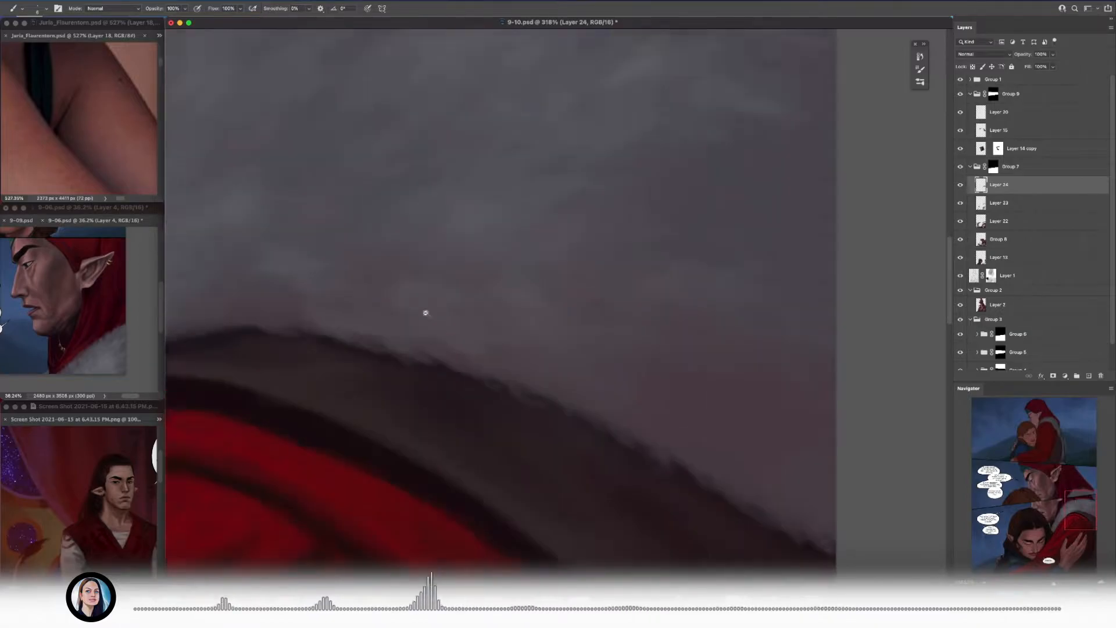
scroll(426, 312, "down", 5)
scroll(376, 276, "up", 3)
key("bracketright")
key("bracketright")
key("bracketright")
key("bracketright")
Step: Use a larger, less opaque brush to soften the fur in the collar's lower half
mouse_move(393, 343)
left_mouse_down()
mouse_move(418, 338)
mouse_move(355, 357)
left_mouse_up()
key("bracketright")
key("bracketright")
key("bracketright")
key("bracketright")
key("bracketright")
left_click(383, 300, "alt")
left_click_drag(414, 334, 366, 355)
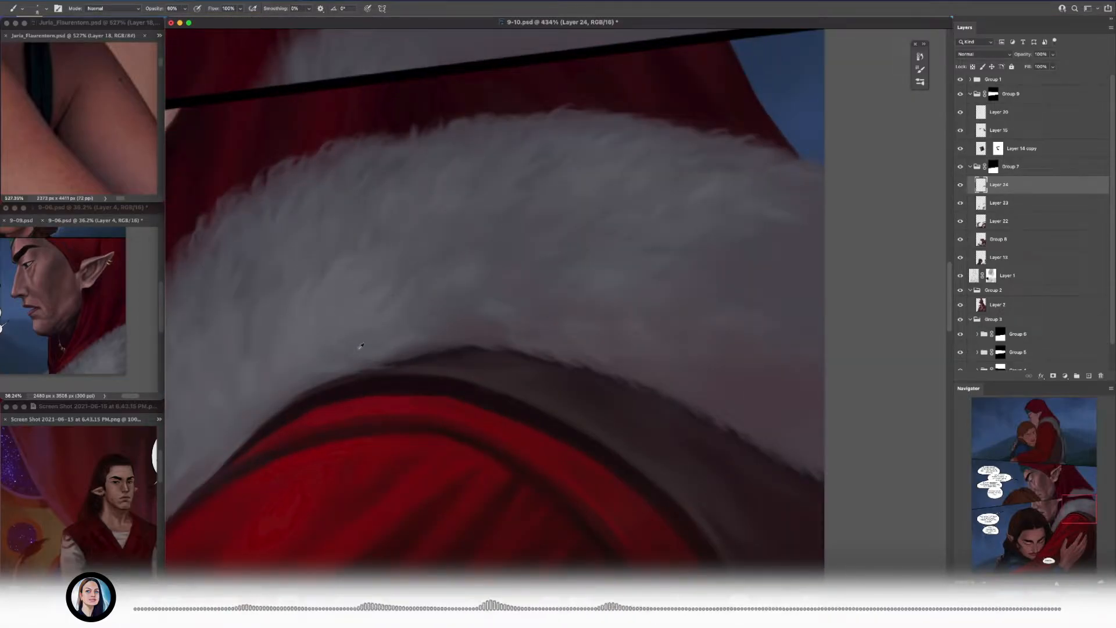
Step: Brush soft grey strands along the collar's inner curve beside the red shoulder seam
left_click_drag(256, 384, 334, 336)
left_click(323, 342, "alt")
key("bracketleft")
left_click(389, 320, "alt")
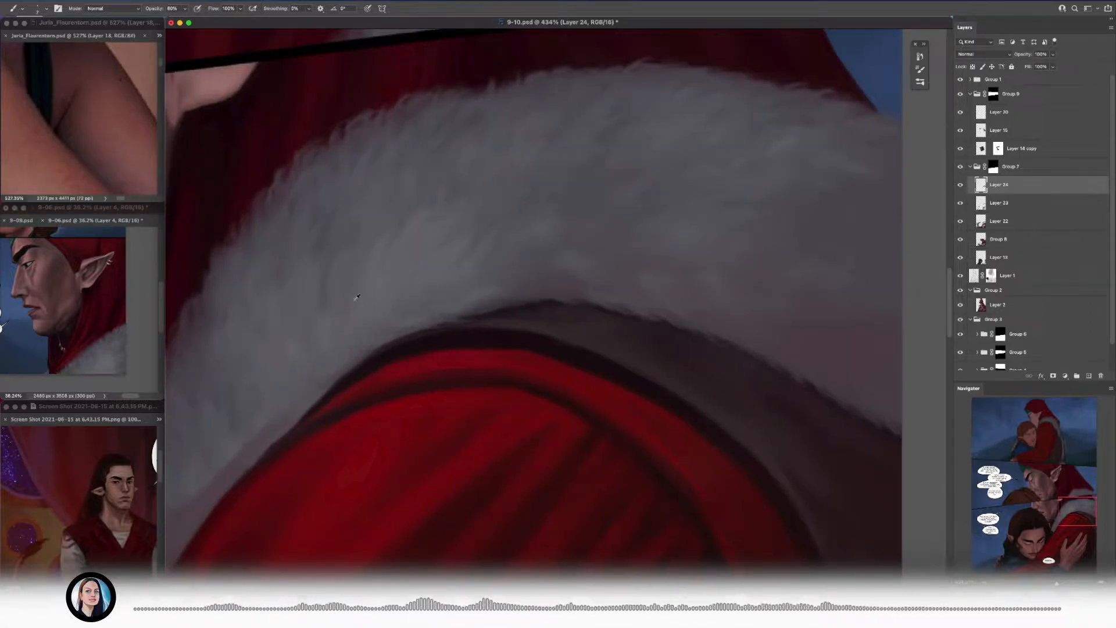
left_click(292, 401, "alt")
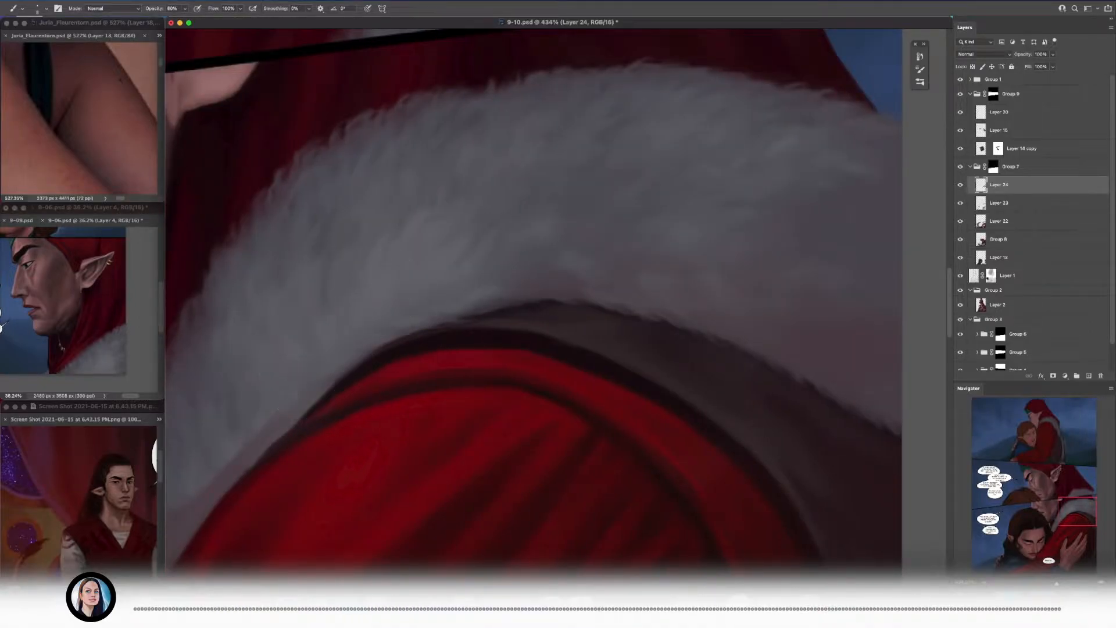
left_click_drag(270, 414, 328, 338)
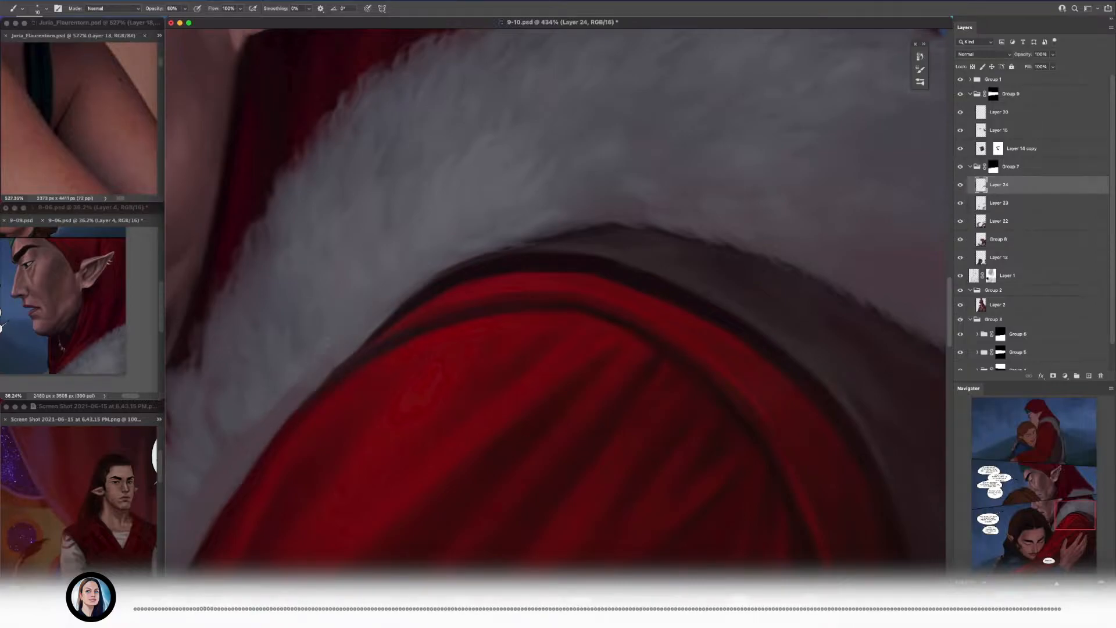
Step: Paint fur texture down the collar's narrowing front section between the man's neck and the red sleeve
scroll(418, 266, "up", 2)
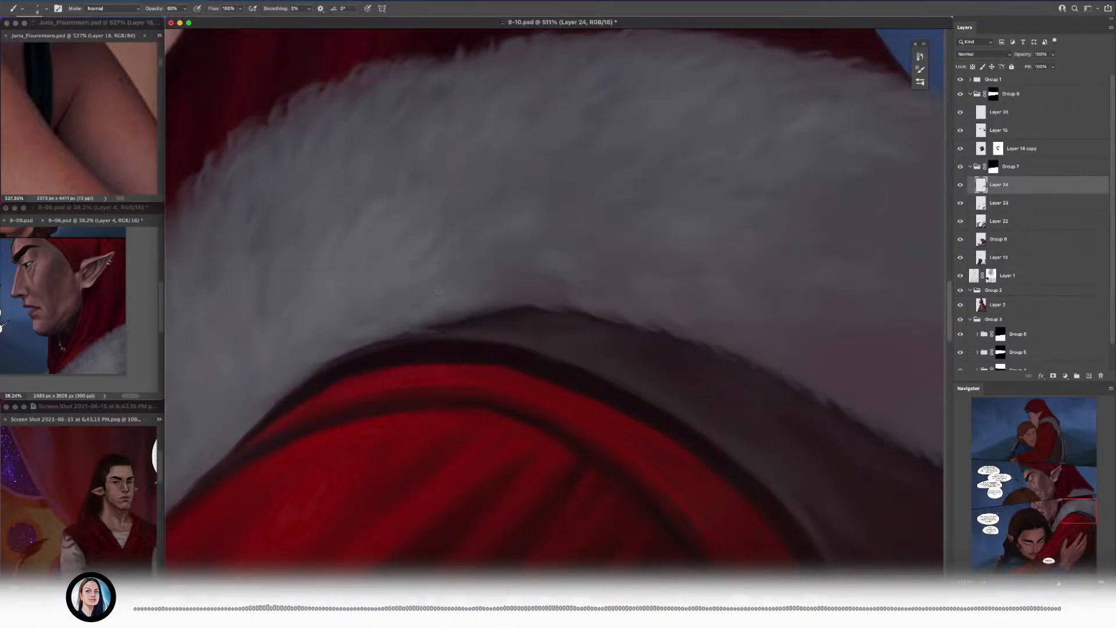
scroll(378, 327, "down", 10)
scroll(379, 336, "up", 10)
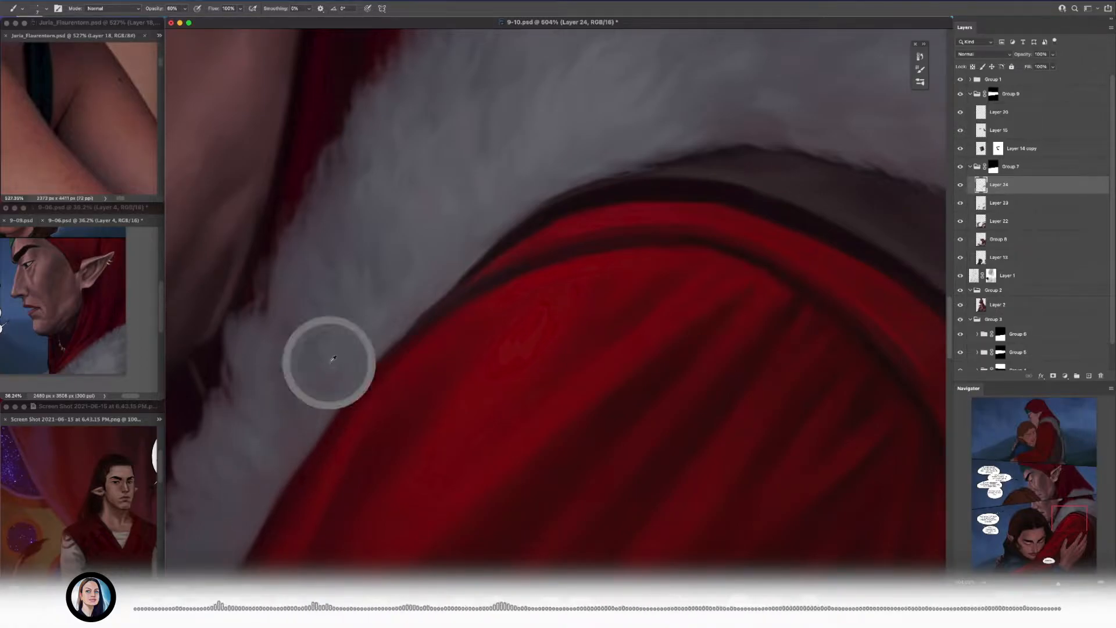
scroll(334, 371, "down", 3)
scroll(301, 420, "down", 10)
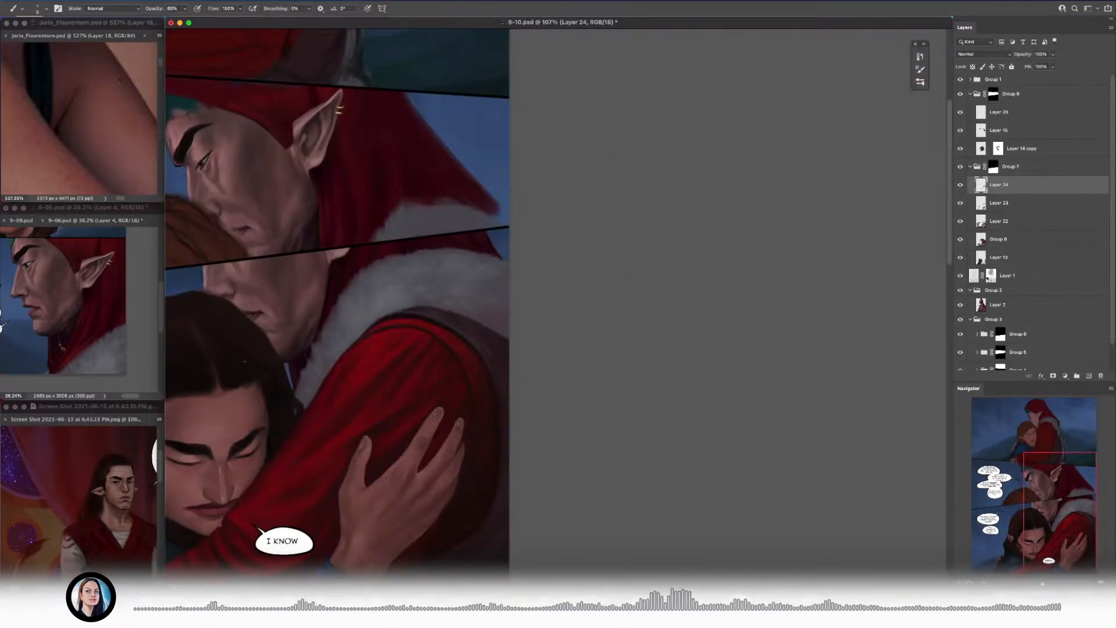
scroll(374, 349, "up", 10)
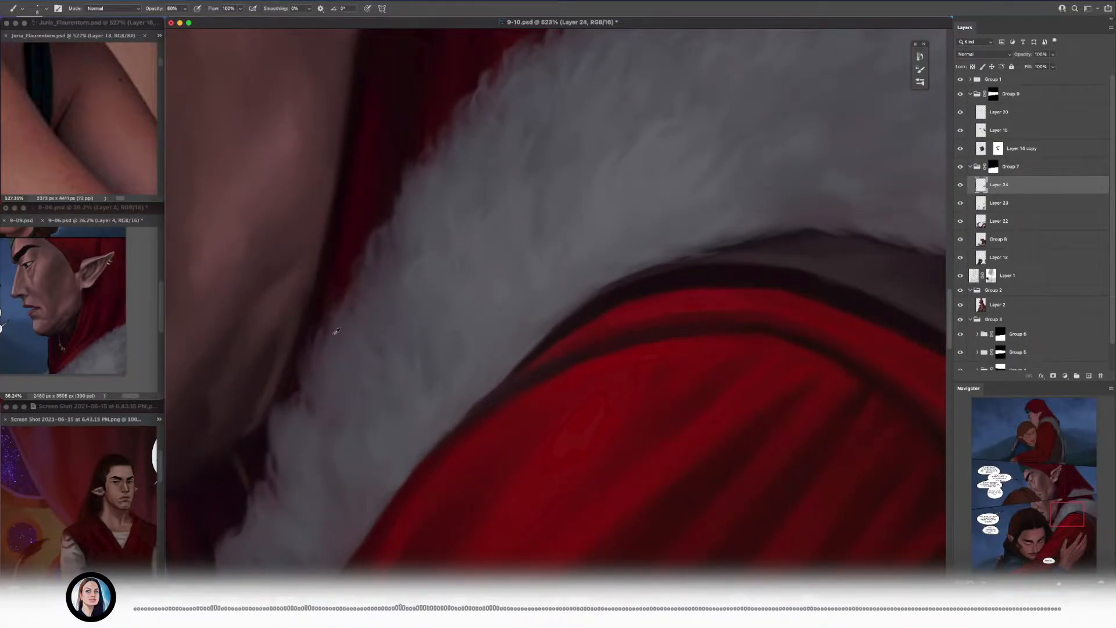
Step: Define small tufts near the collar's front tip beside the blue gap and along the red sleeve
scroll(305, 449, "down", 8)
scroll(489, 314, "up", 6)
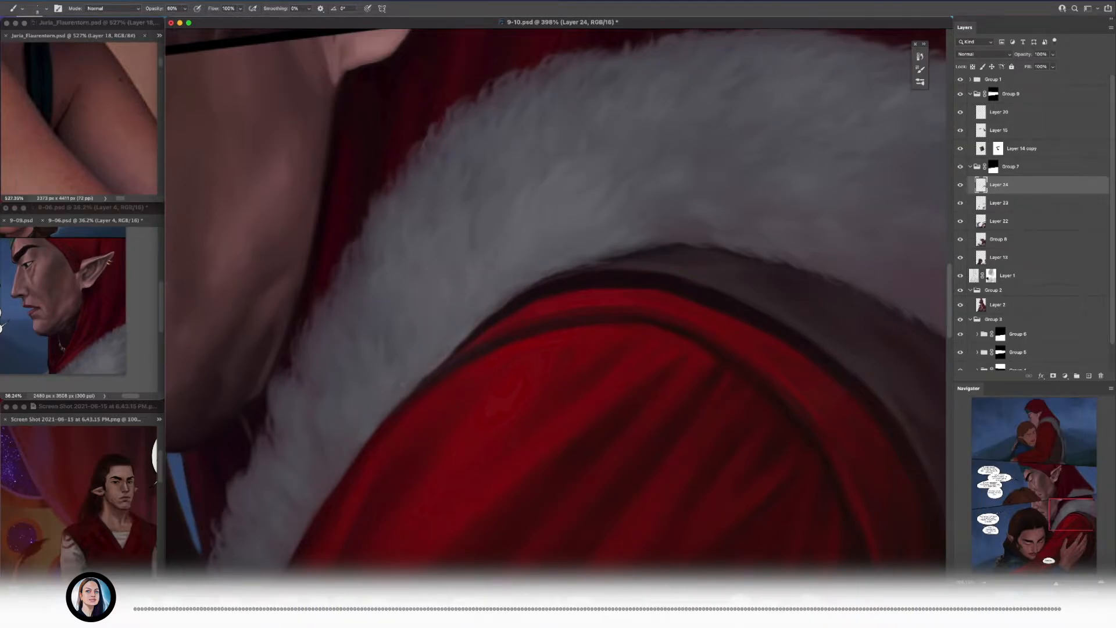
scroll(421, 315, "down", 5)
scroll(431, 353, "up", 6)
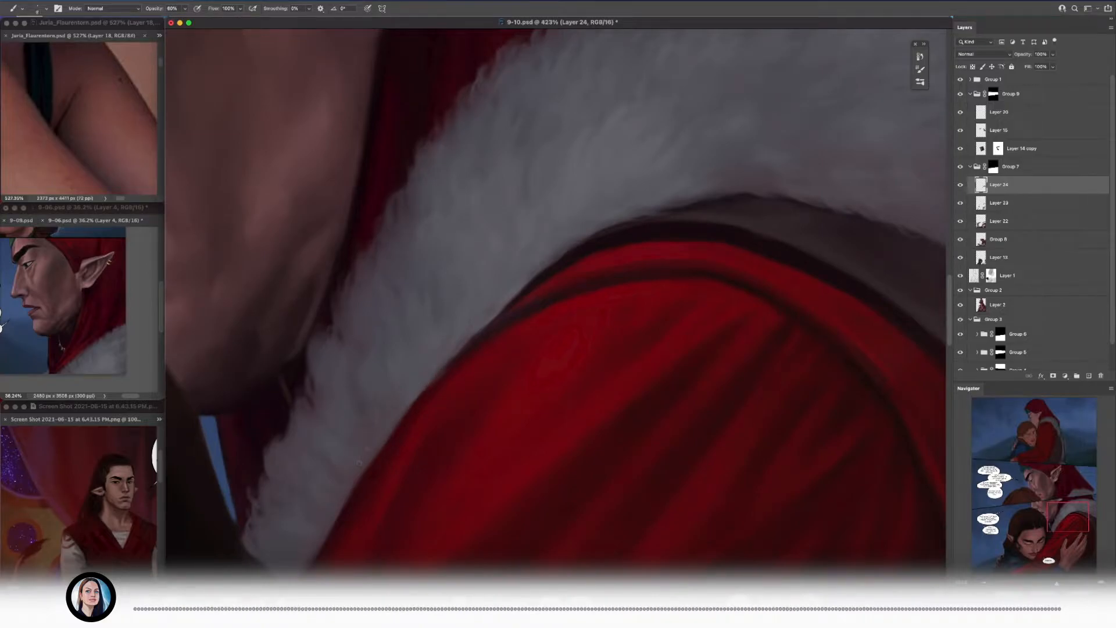
left_click_drag(326, 487, 401, 360)
left_click(333, 403, "alt")
scroll(335, 401, "down", 5)
scroll(361, 336, "up", 7)
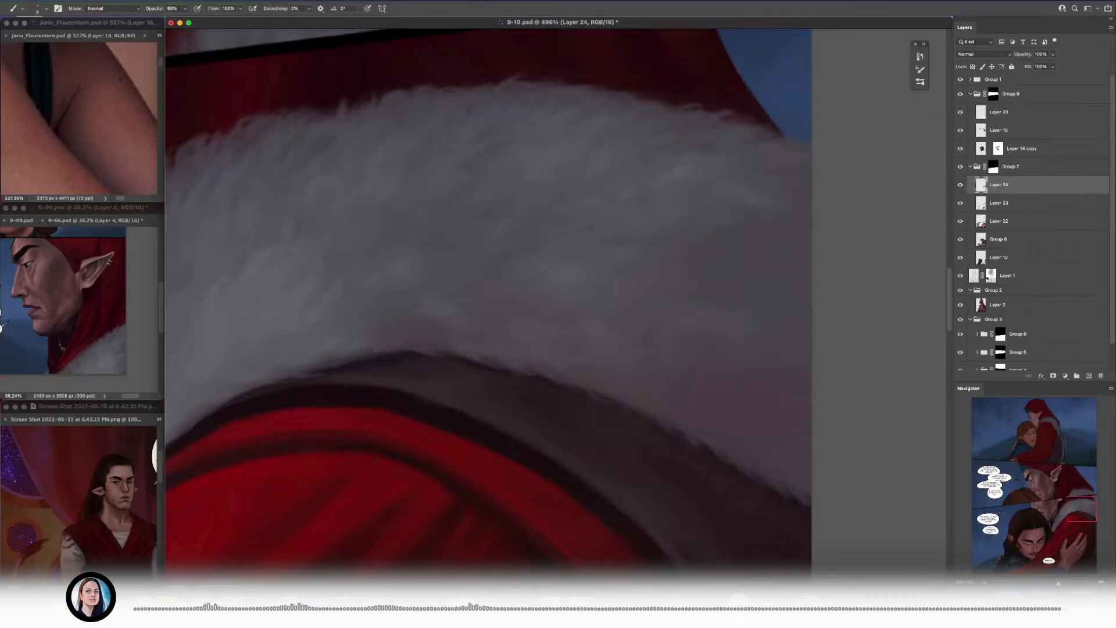
Step: Flick strands over the dark seam at the top of the red shoulder and save the document
left_click(357, 324, "alt")
scroll(357, 325, "down", 2)
left_click_drag(336, 367, 616, 260)
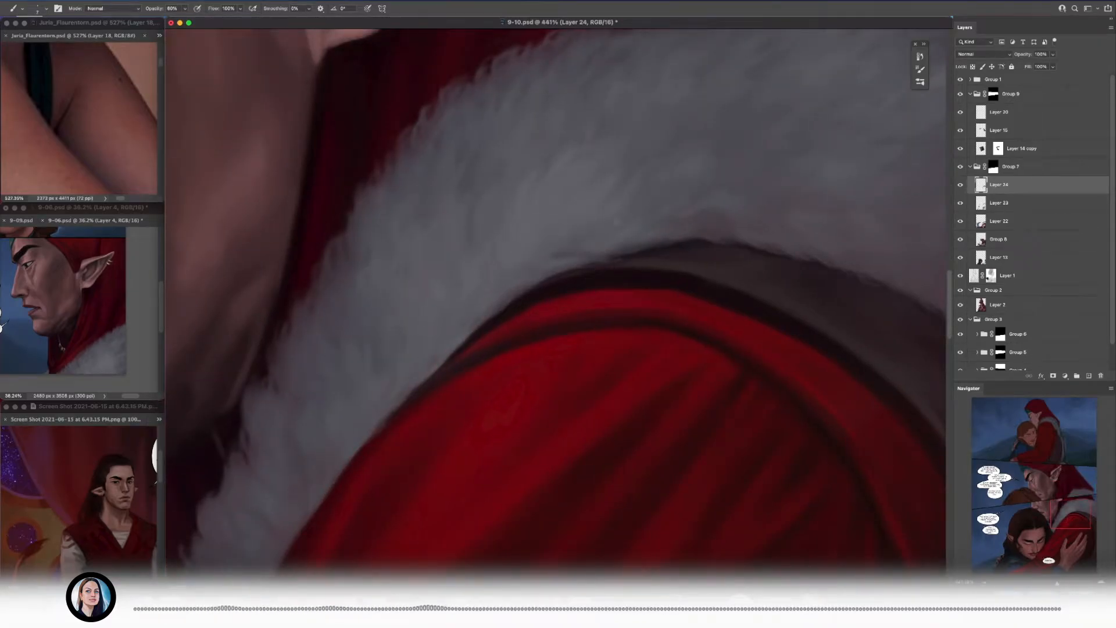
scroll(413, 294, "right", 10)
key("super+s")
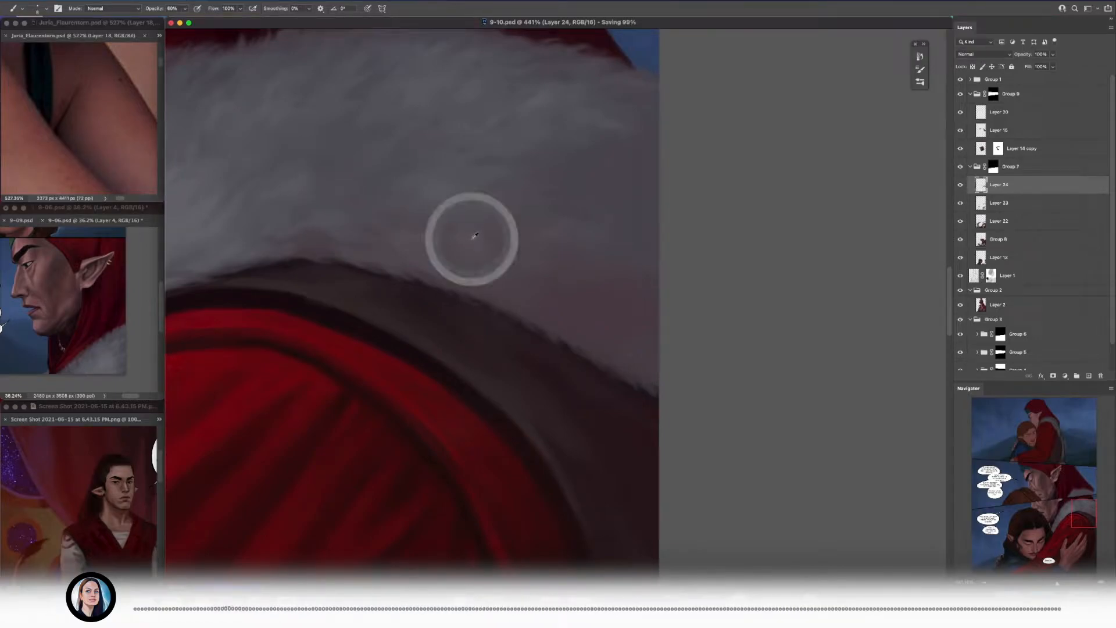
Step: Toggle the visibility of Layer 23 and Layer 24 to compare the collar with and without them
left_click(960, 203)
left_click(960, 202)
key("e")
left_click(960, 184)
left_click(960, 185)
key("b")
Step: Paint soft tufts over the collar's smooth area and lower edge near the page border
scroll(495, 324, "right", 2)
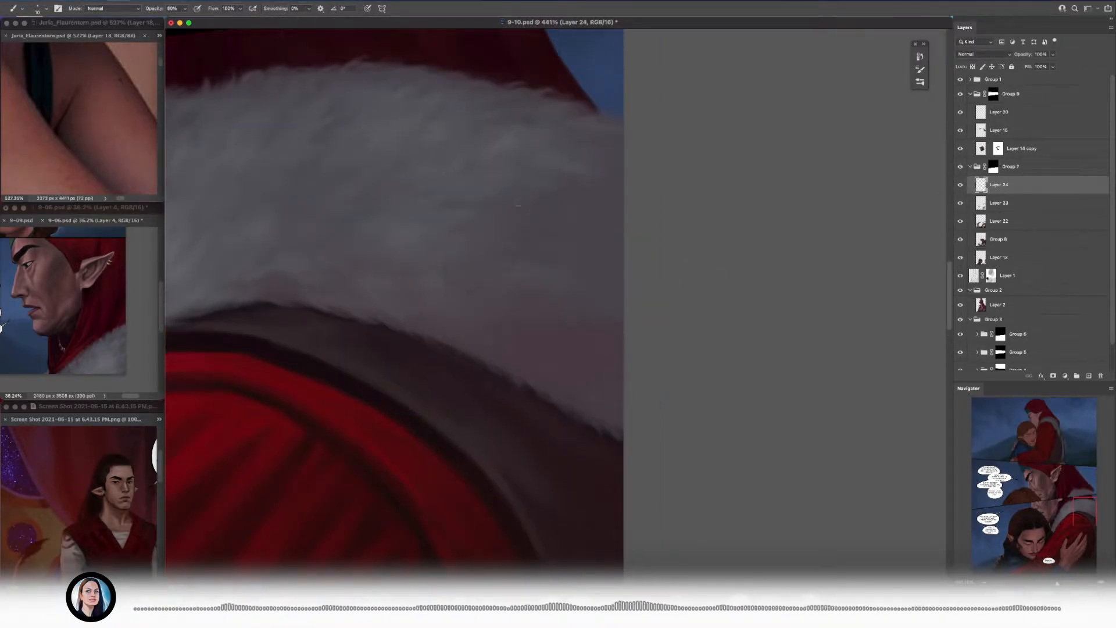
scroll(374, 264, "down", 5)
scroll(348, 232, "up", 5)
left_click(347, 176, "alt")
key("bracketright")
scroll(334, 185, "down", 5)
scroll(334, 184, "right", 5)
left_click(352, 349, "alt")
key("bracketleft")
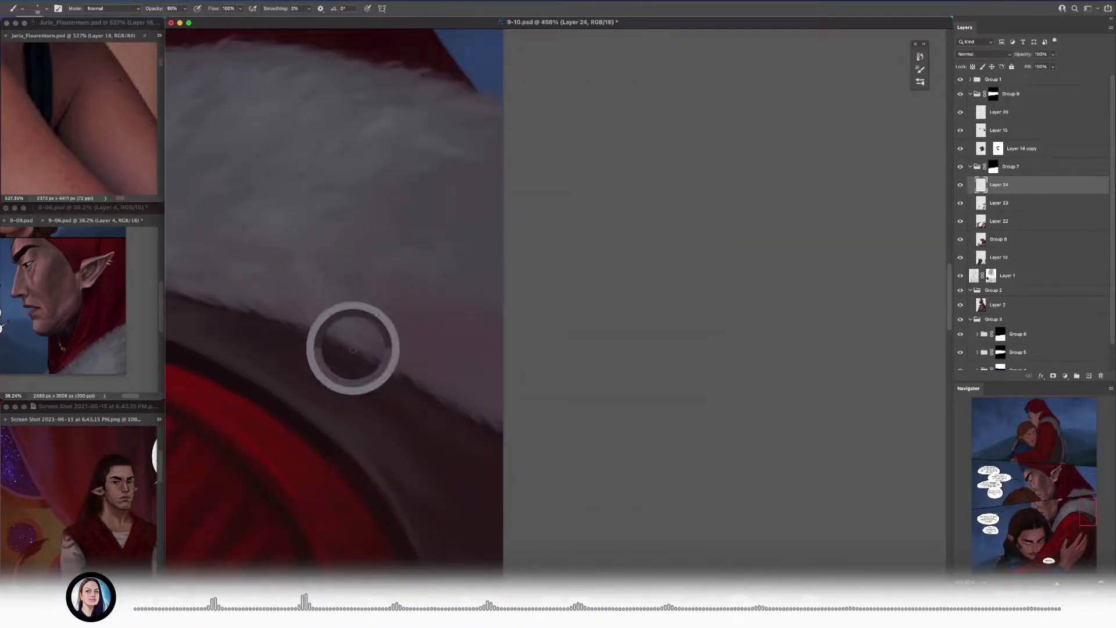
scroll(352, 349, "down", 5)
left_click_drag(352, 351, 705, 290)
Step: Break up the purplish-grey shadow at the collar's outer end with larger fur strokes
scroll(578, 307, "down", 5)
scroll(629, 263, "up", 10)
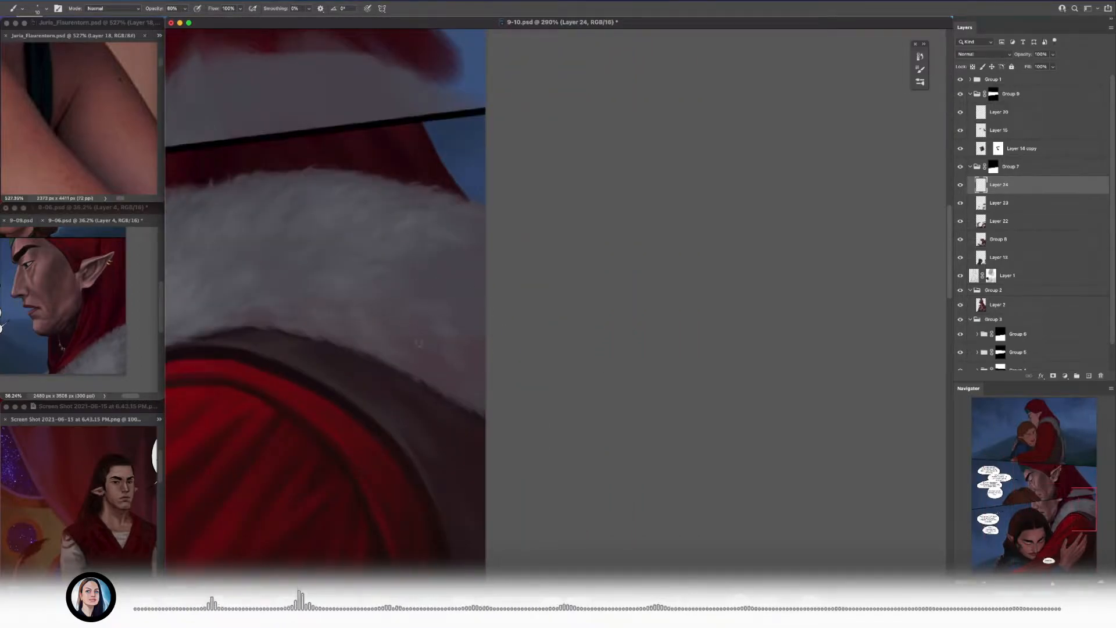
scroll(467, 375, "up", 2)
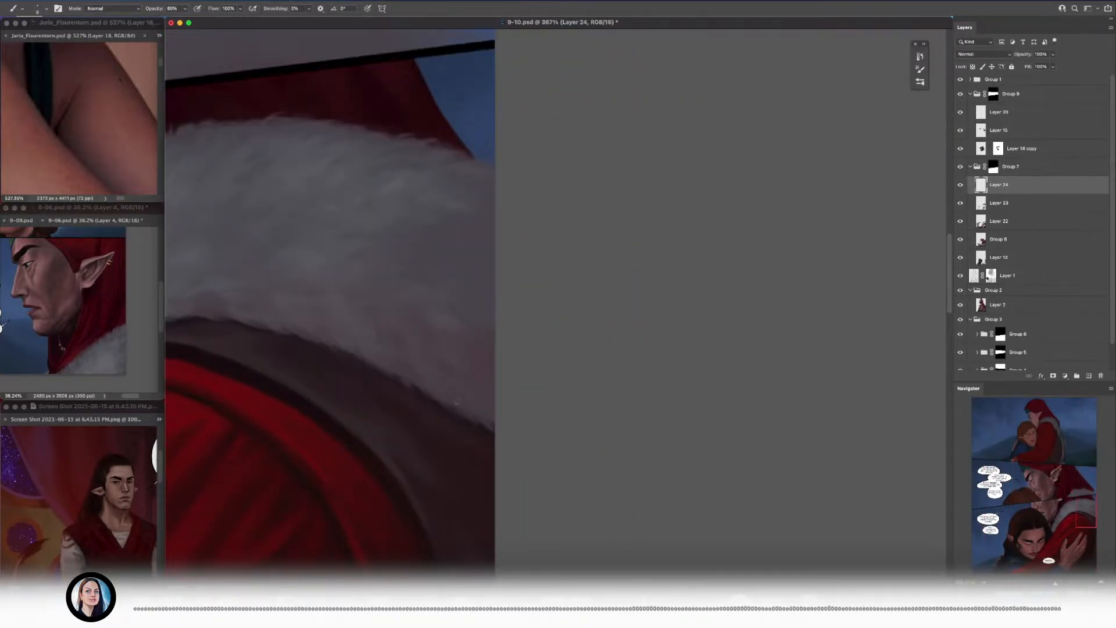
left_click(458, 363, "alt")
key("bracketright")
key("bracketright")
left_click_drag(480, 351, 739, 289)
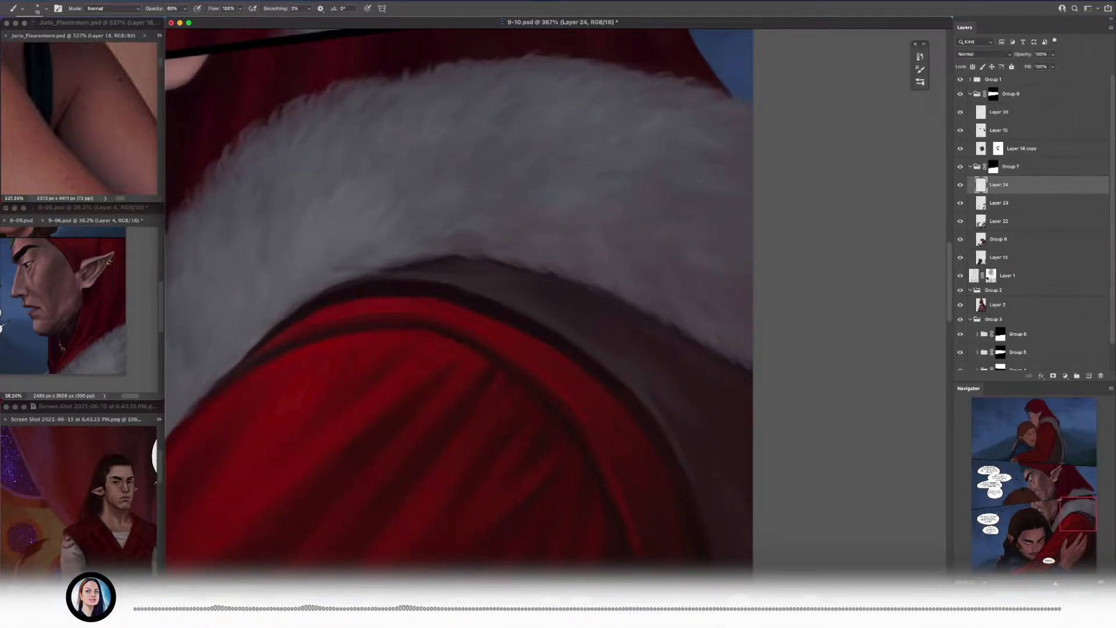
left_click(708, 178, "alt")
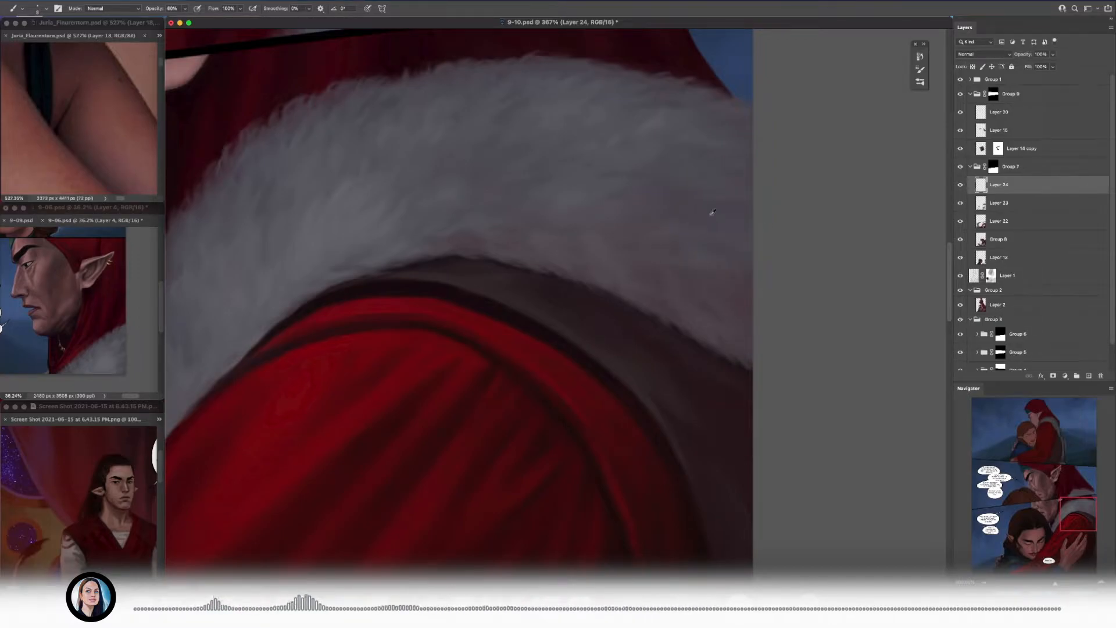
Step: Add fine strands with a smaller brush to the collar's lower shadowed area above the dark lining
scroll(716, 128, "down", 5)
scroll(724, 258, "up", 6)
key("bracketleft")
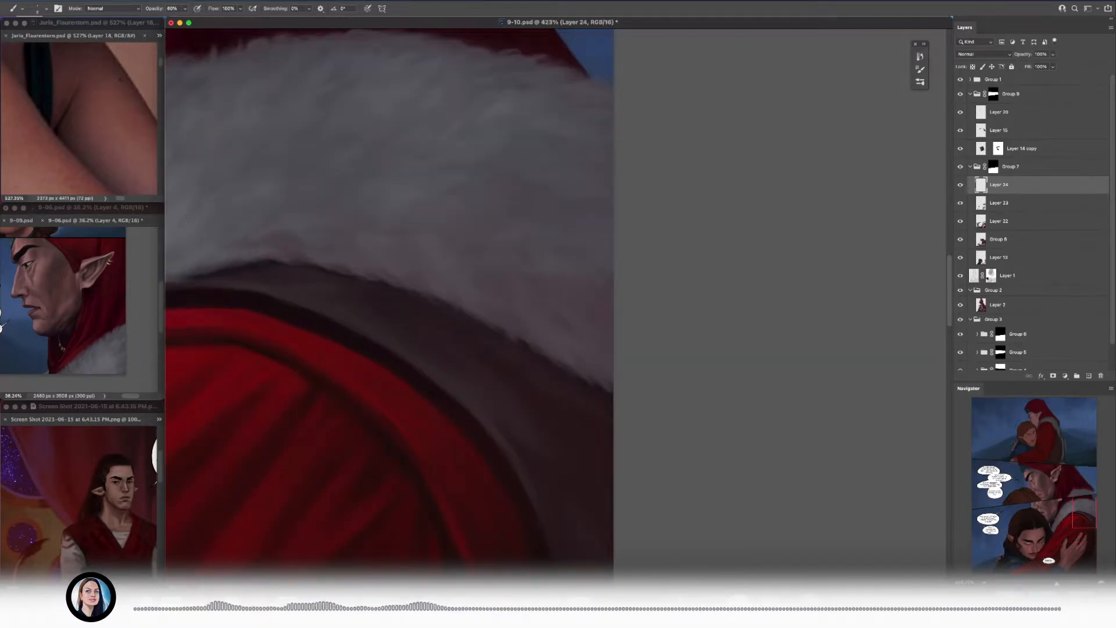
left_click(363, 245, "alt")
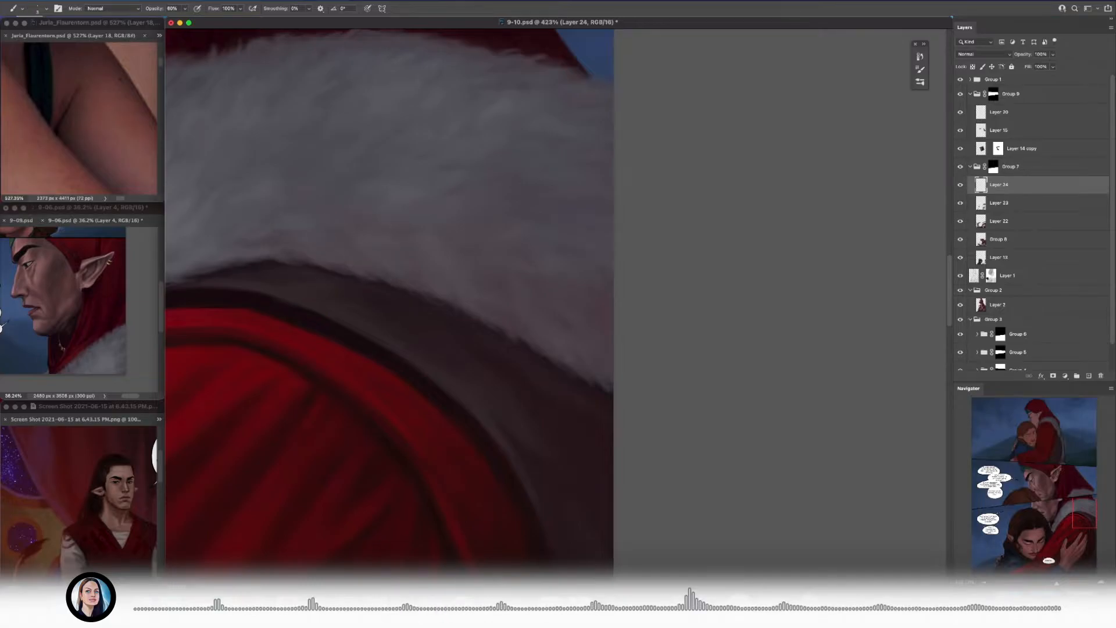
left_click_drag(362, 246, 326, 293)
left_click(357, 259, "alt")
Step: Check the fur collar against the surrounding panels and save the document
scroll(367, 261, "down", 8)
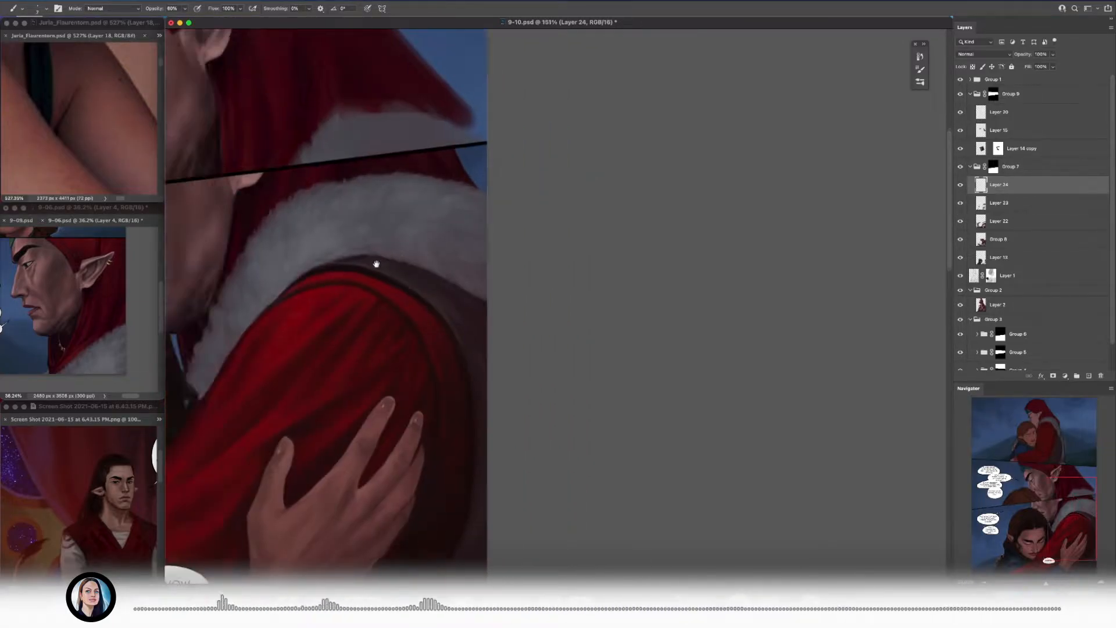
scroll(376, 264, "up", 9)
key("bracketright")
scroll(409, 224, "down", 8)
scroll(408, 225, "down", 7)
scroll(390, 331, "up", 11)
scroll(389, 331, "down", 11)
key("super+s")
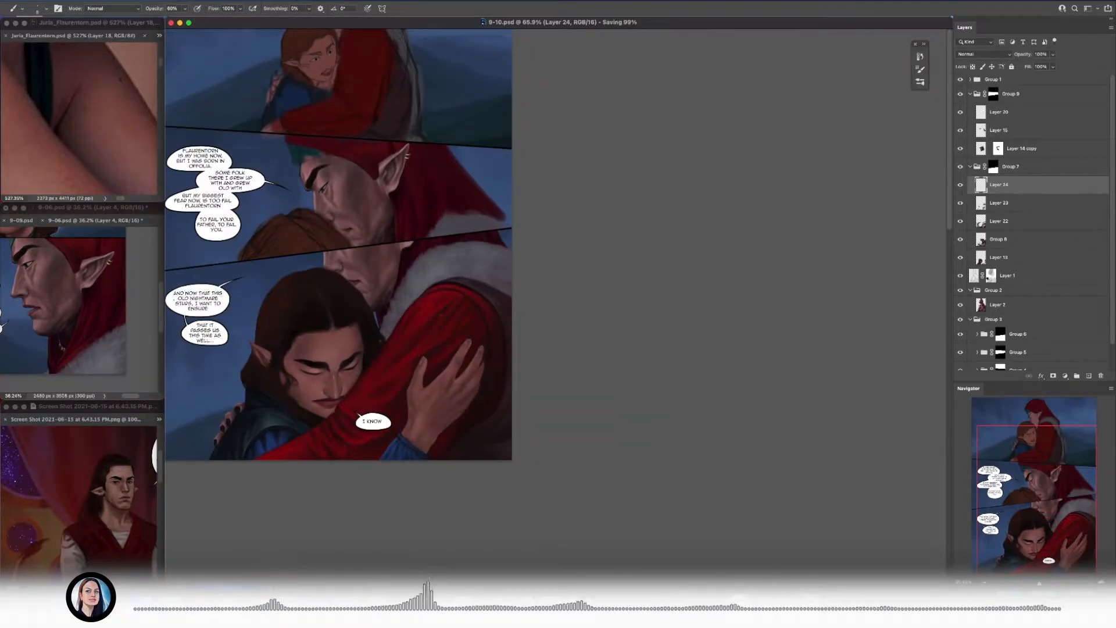
scroll(298, 239, "up", 12)
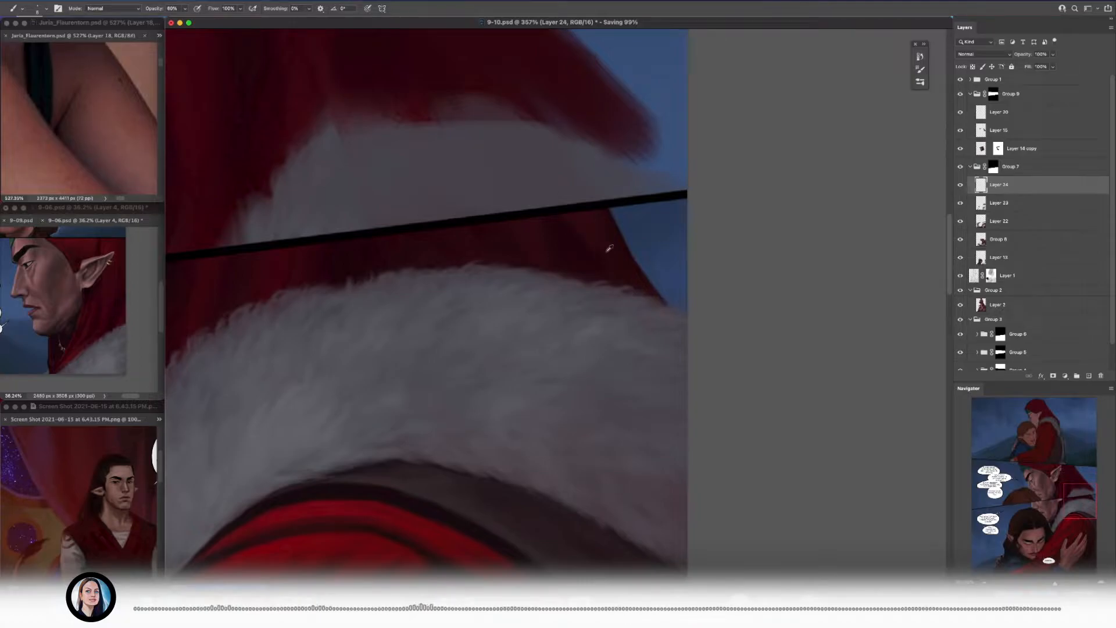
scroll(559, 256, "down", 12)
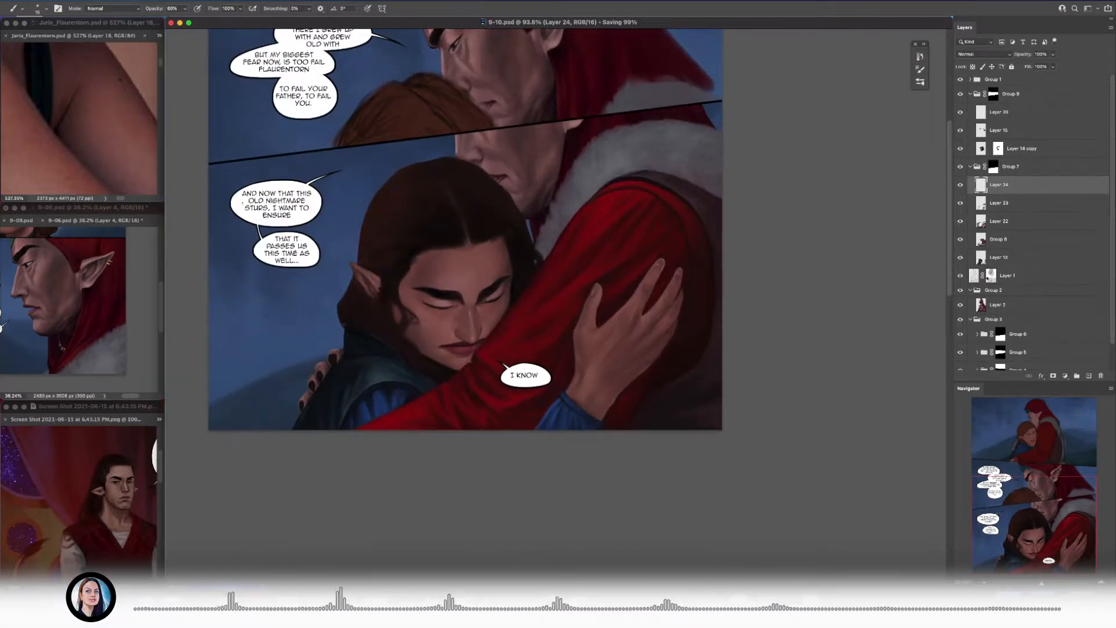
Step: Pick a soft sampled-tip brush from the Best Brushes Ever presets for detailing the dark-haired figure's hair on Layer 24
key("bracketright")
key("bracketright")
key("bracketright")
scroll(482, 166, "up", 8)
left_click(920, 82)
left_click(758, 239)
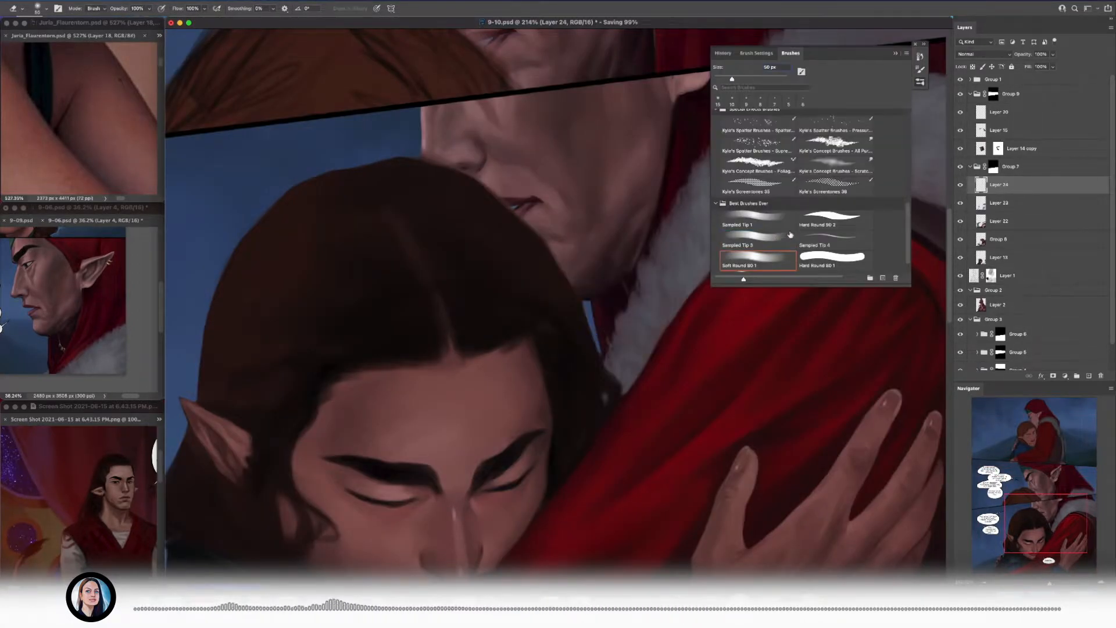
key("e")
scroll(542, 264, "up", 2)
key("b")
left_click_drag(477, 298, 545, 266)
scroll(541, 261, "down", 7)
scroll(631, 261, "up", 8)
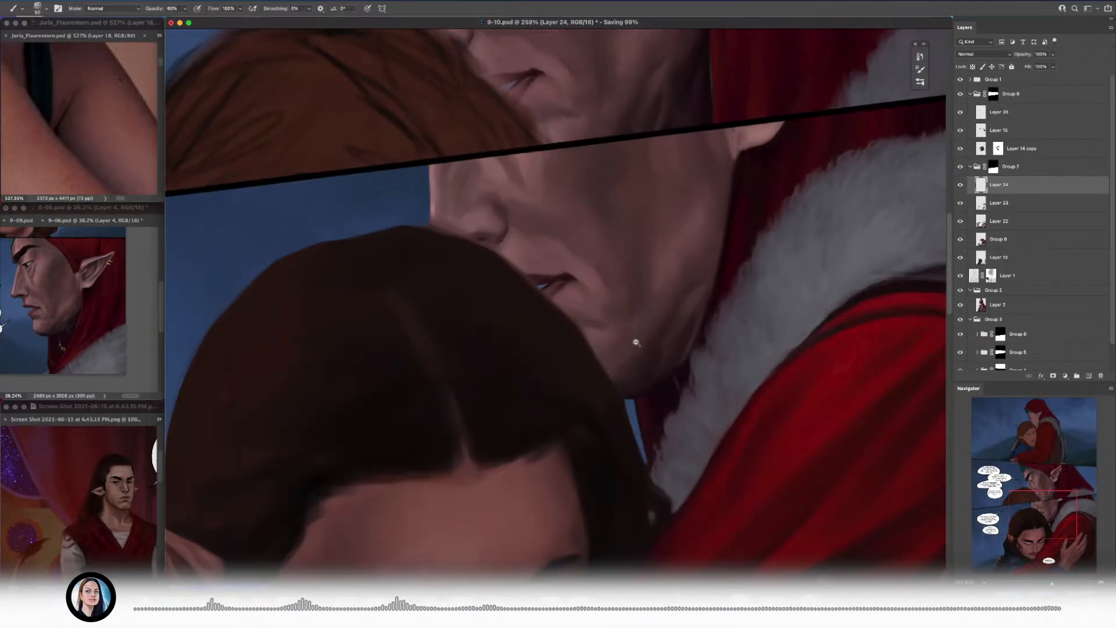
scroll(635, 341, "down", 3)
Step: Paint fine light-blue rim strands along the crown of the dark hair, following the lit hair edge in the 9-06 reference
left_click_drag(636, 342, 676, 313)
left_click_drag(62, 291, 137, 310)
scroll(138, 309, "up", 8)
left_click_drag(69, 337, 38, 283)
scroll(49, 308, "down", 5)
scroll(38, 283, "up", 2)
scroll(418, 273, "up", 5)
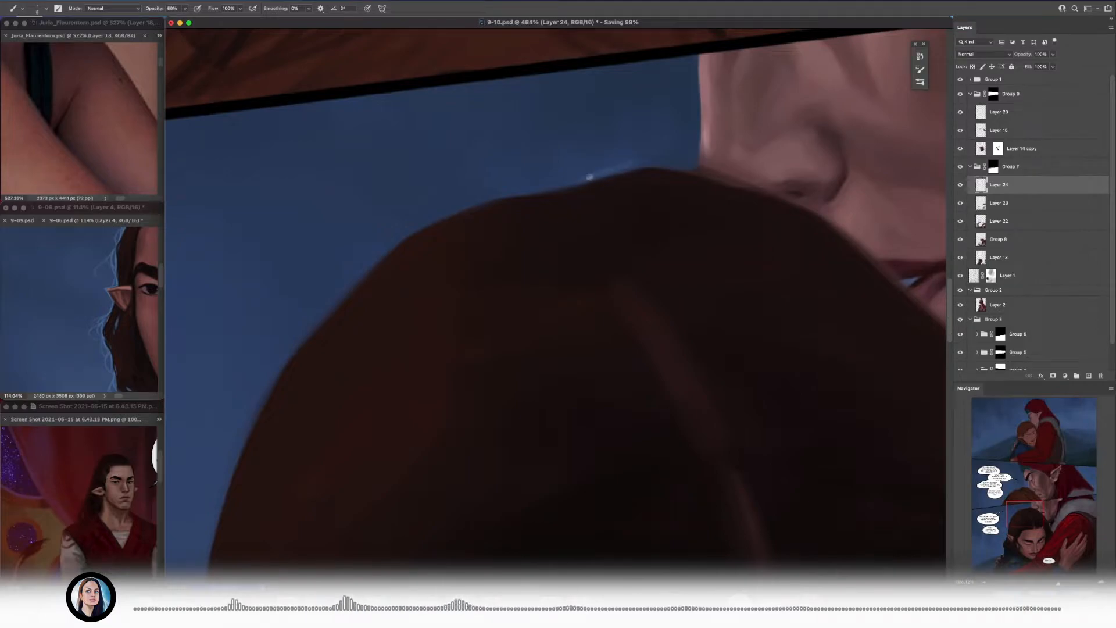
left_click_drag(556, 186, 465, 210)
left_click_drag(379, 266, 416, 214)
left_click_drag(488, 157, 341, 291)
mouse_move(408, 209)
left_mouse_down()
mouse_move(322, 280)
mouse_move(318, 303)
left_mouse_up()
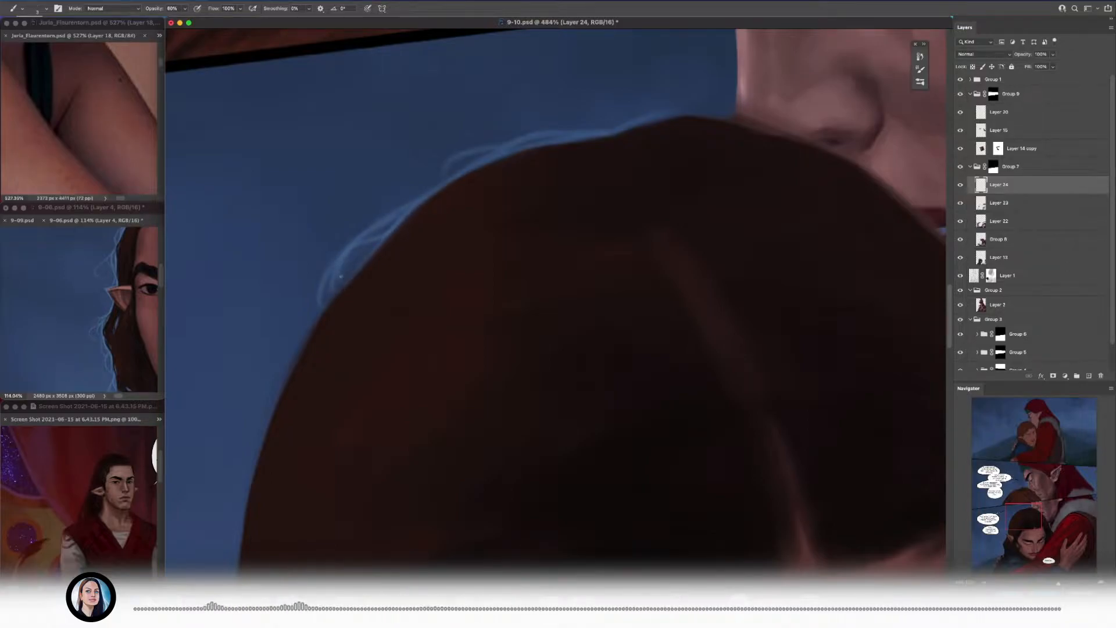
Step: Extend the light-blue flyaway strands from the crown down the outer hair edge toward the ear tip
mouse_move(504, 142)
left_mouse_down()
mouse_move(420, 188)
mouse_move(507, 115)
left_mouse_up()
mouse_move(391, 254)
left_mouse_down()
mouse_move(434, 210)
mouse_move(356, 294)
mouse_move(334, 371)
left_mouse_up()
scroll(433, 209, "down", 2)
mouse_move(379, 263)
left_mouse_down()
mouse_move(349, 352)
mouse_move(397, 248)
mouse_move(389, 335)
left_mouse_up()
left_click_drag(355, 246, 368, 245)
scroll(354, 290, "up", 6)
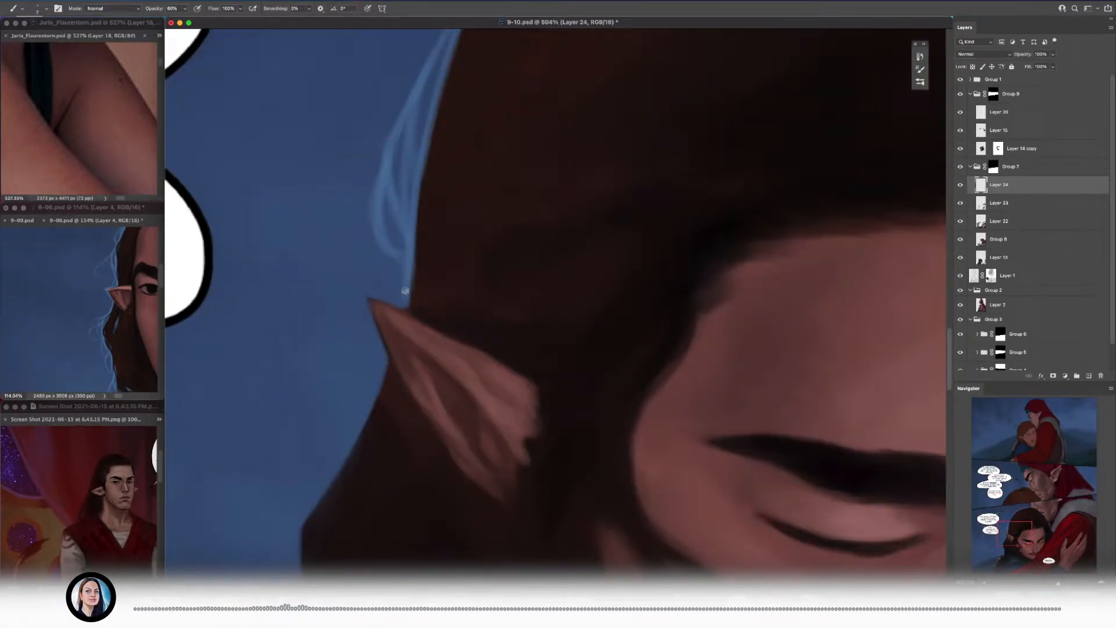
Step: Outline the ear tip in light blue and add rim strands along the hair below the ear to the shoulder
left_click_drag(328, 295, 372, 407)
scroll(366, 378, "down", 5)
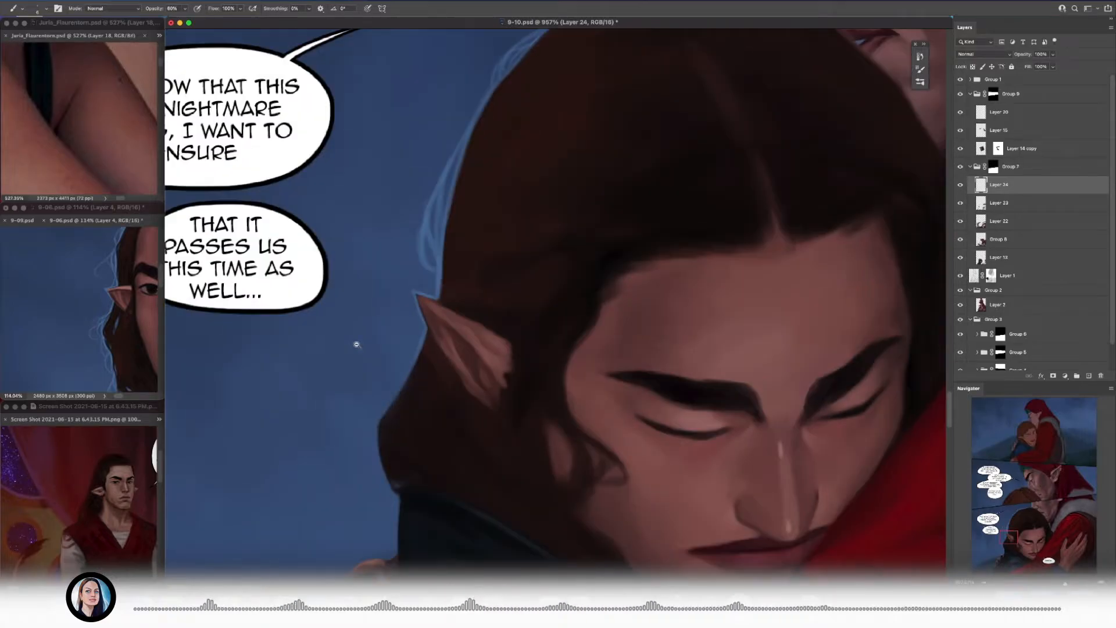
mouse_move(472, 283)
left_mouse_down()
mouse_move(450, 317)
mouse_move(405, 346)
mouse_move(415, 416)
mouse_move(446, 469)
left_mouse_up()
left_click_drag(422, 362, 452, 321)
left_click_drag(462, 328, 445, 374)
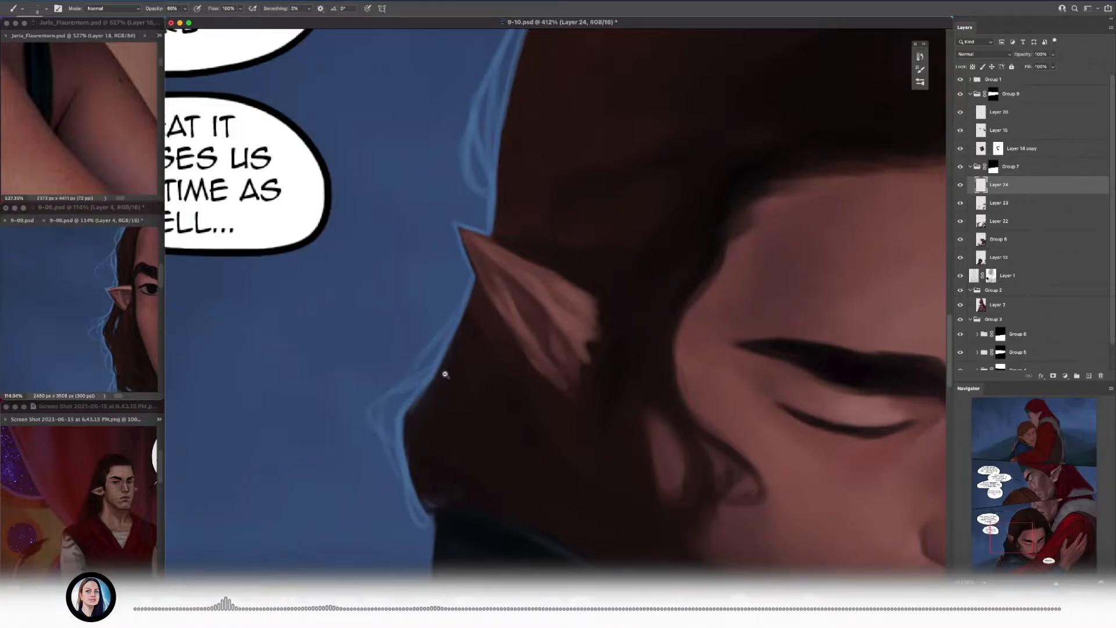
Step: Add a pointed, looping tuft of light-blue strands to the hair edge just above the ear with a smaller brush
scroll(445, 374, "up", 3)
scroll(426, 351, "up", 5)
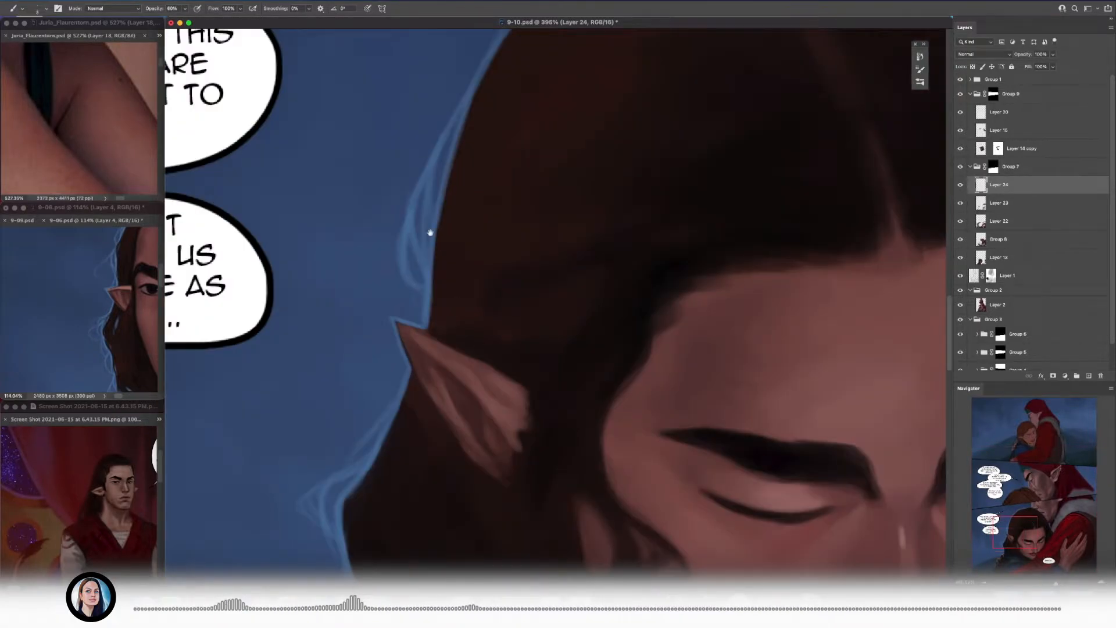
scroll(405, 391, "up", 2)
key("[")
left_click_drag(431, 326, 426, 354)
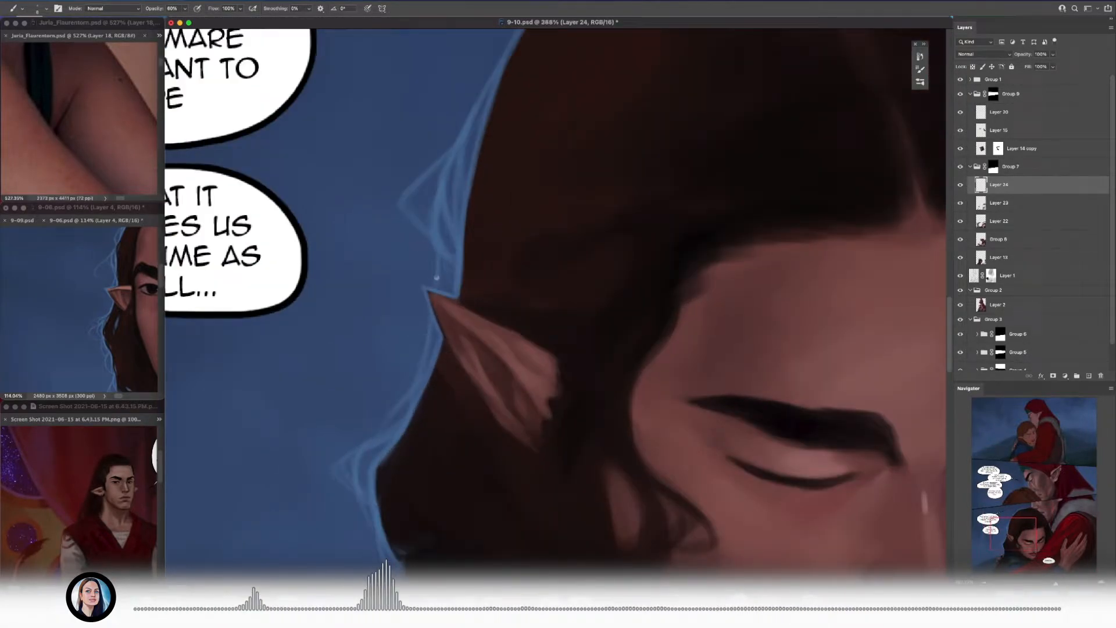
scroll(436, 277, "down", 2)
scroll(511, 244, "down", 5)
Step: Paint light-blue wisps at the top of the head beside the older figure's nose
scroll(514, 250, "up", 8)
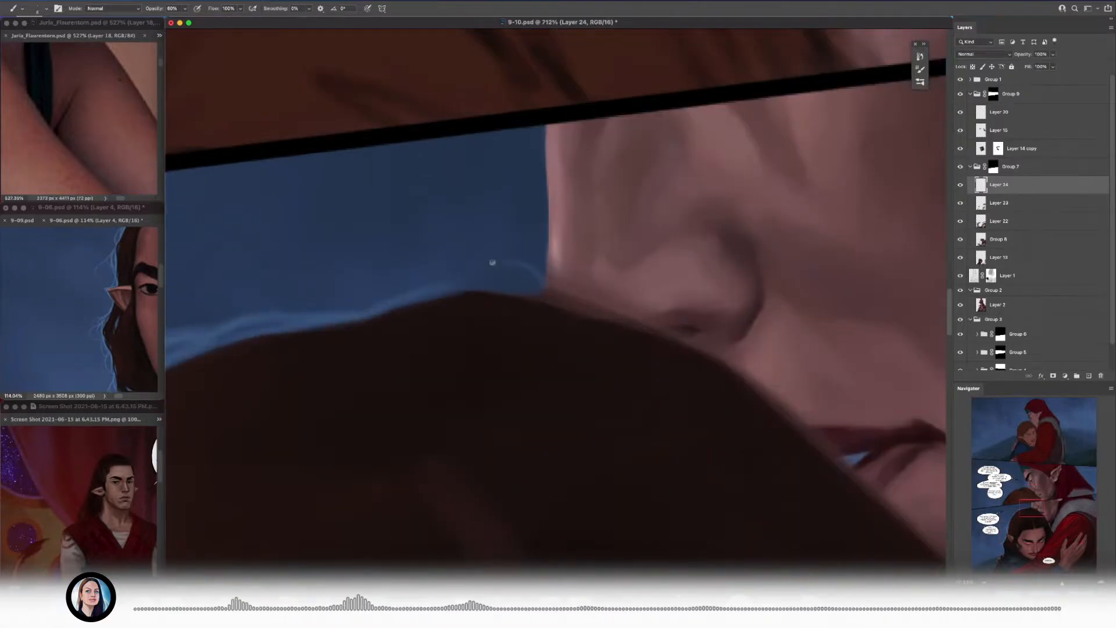
left_click_drag(498, 273, 374, 291)
scroll(374, 290, "down", 7)
scroll(532, 407, "up", 9)
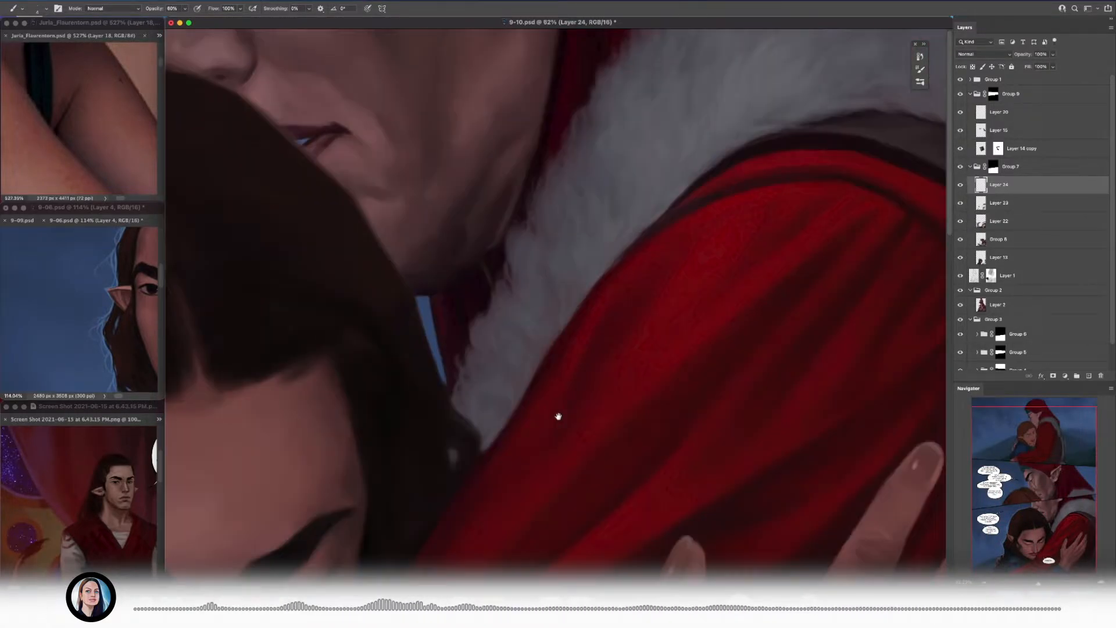
Step: Paint light-blue hair strands inside the narrow background gap between the dark hair and the red hood
left_click_drag(430, 314, 474, 439)
scroll(473, 439, "down", 7)
scroll(465, 406, "up", 8)
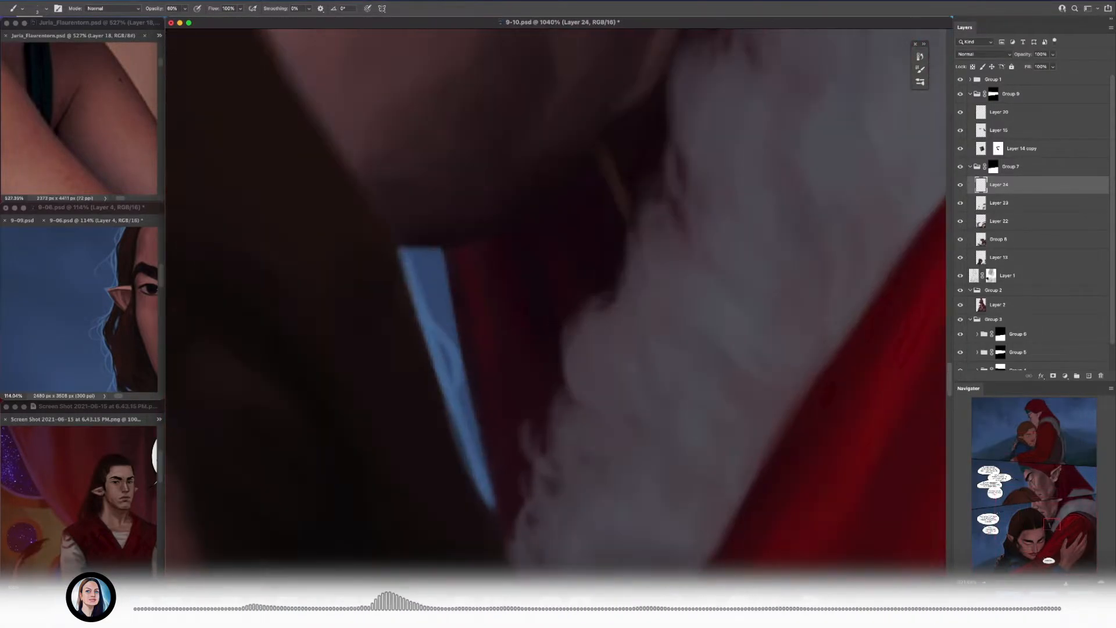
left_click_drag(440, 322, 399, 248)
scroll(369, 267, "down", 7)
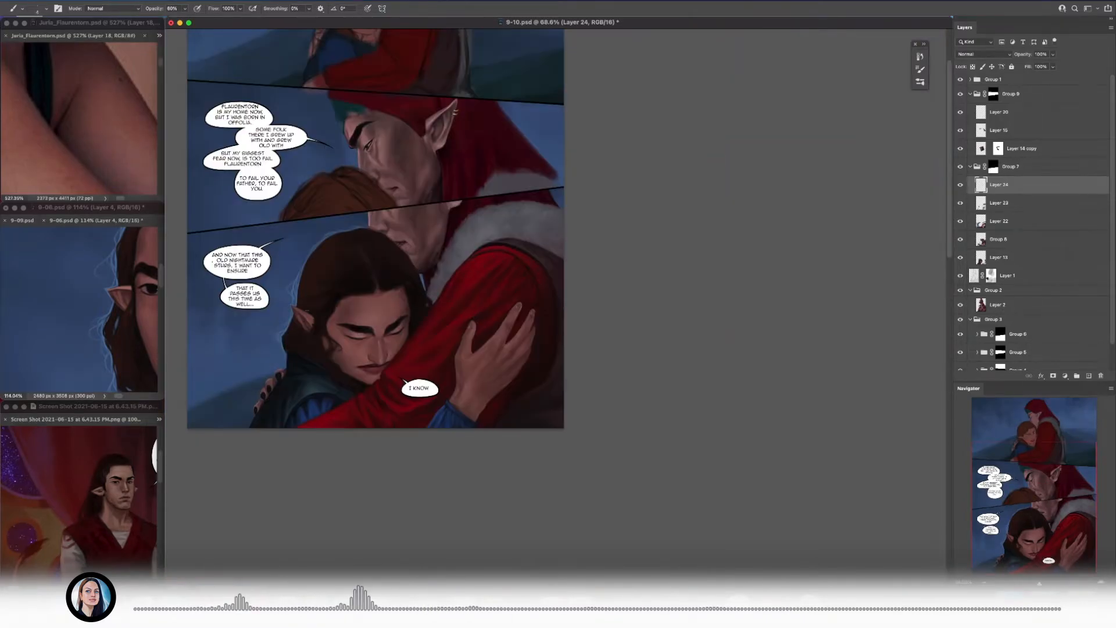
Step: Fill out the tuft above the ear with additional overlapping light-blue strands
scroll(357, 265, "up", 6)
scroll(357, 264, "up", 2)
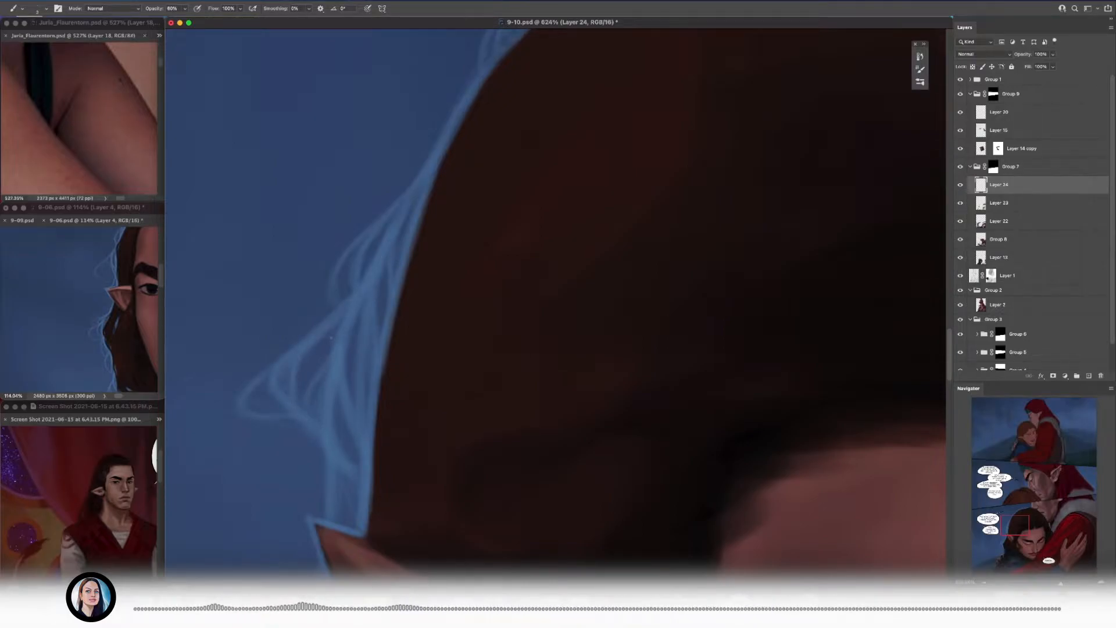
scroll(324, 378, "down", 3)
scroll(348, 303, "up", 3)
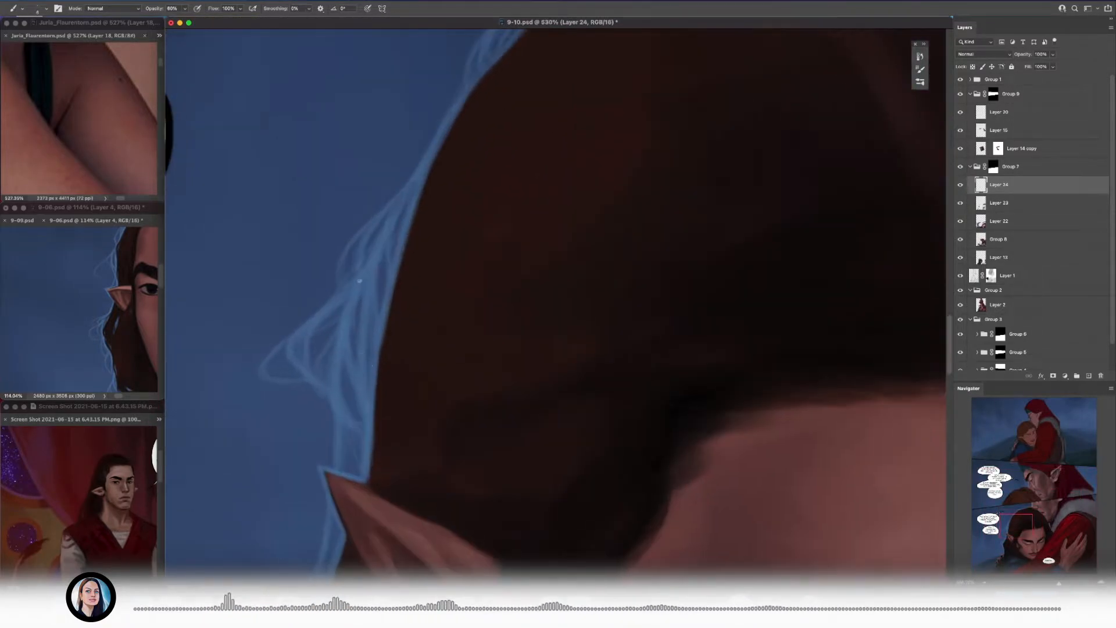
scroll(363, 449, "down", 3)
scroll(407, 233, "up", 3)
Step: Layer more curved light-blue strands along the crown, guided by a closer view of the 9-06 reference hair
left_click(106, 308)
scroll(106, 308, "up", 3)
left_click(415, 322)
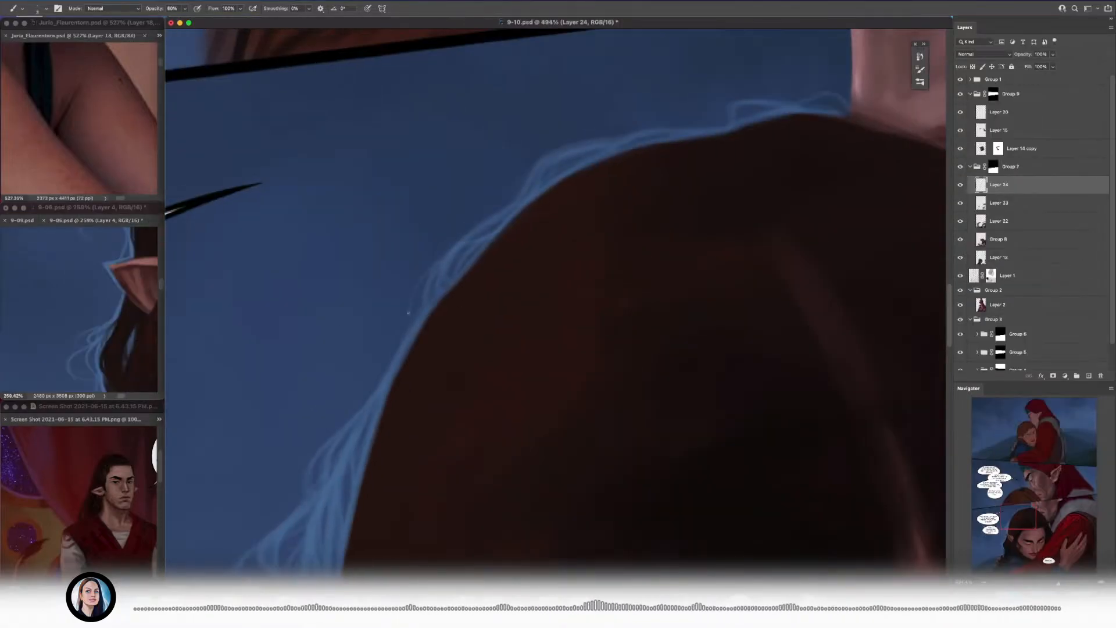
scroll(482, 244, "up", 3)
scroll(477, 242, "right", 3)
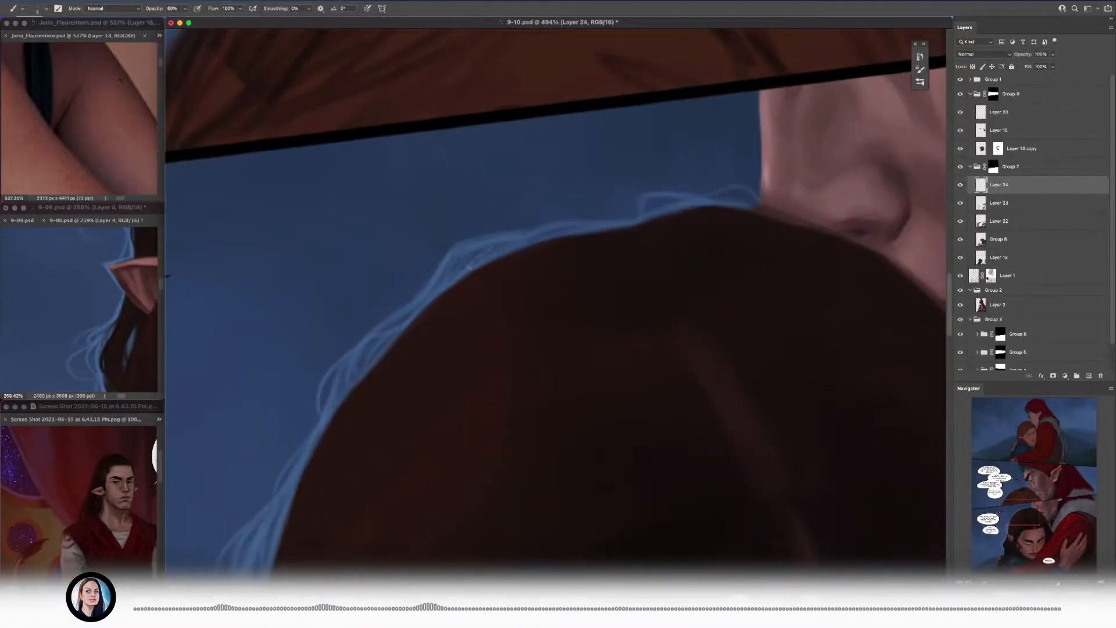
scroll(497, 250, "up", 2)
scroll(500, 255, "right", 2)
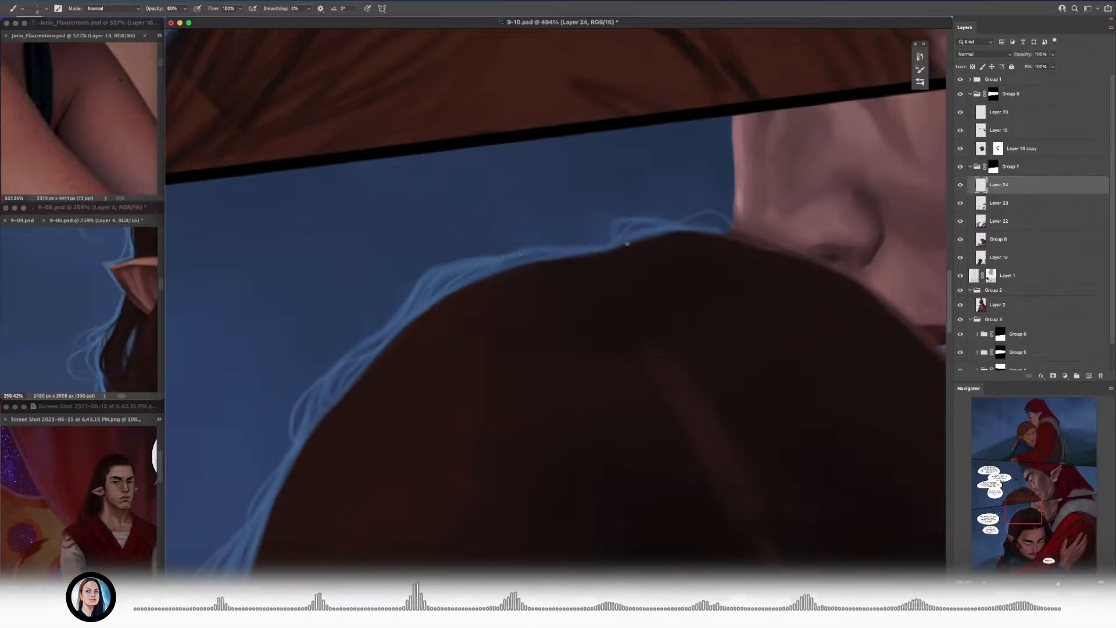
scroll(357, 279, "down", 5)
scroll(354, 274, "up", 8)
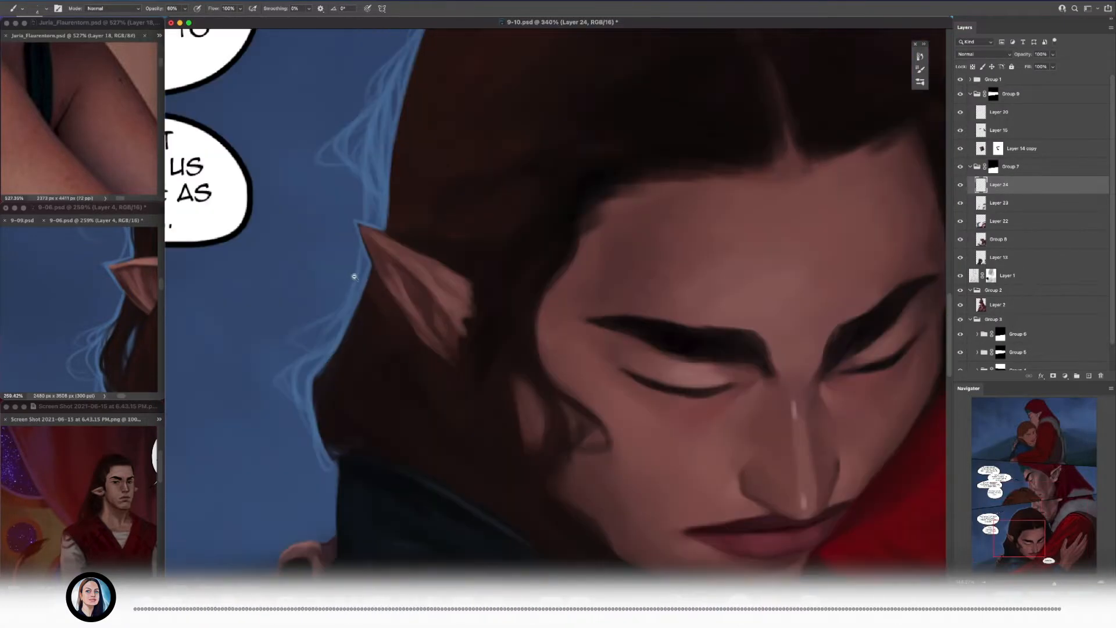
Step: Paint a second tuft of light-blue wisps on the hair edge between the ear and the shoulder
key("[")
scroll(414, 319, "down", 3)
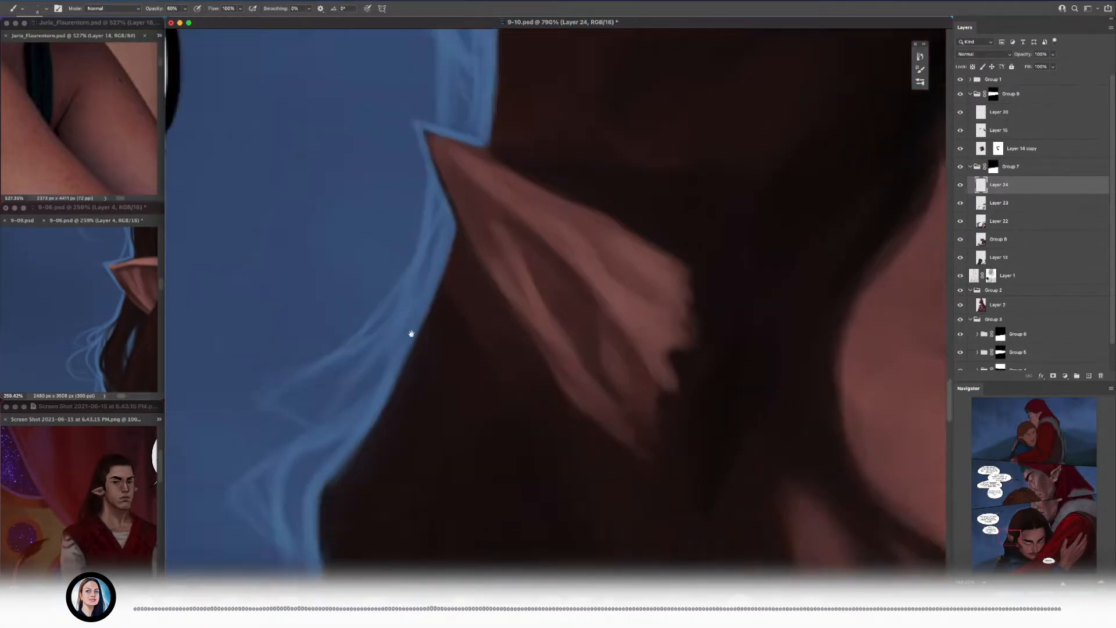
scroll(409, 326, "down", 3)
scroll(406, 306, "down", 2)
scroll(407, 306, "left", 2)
key("]")
key("]")
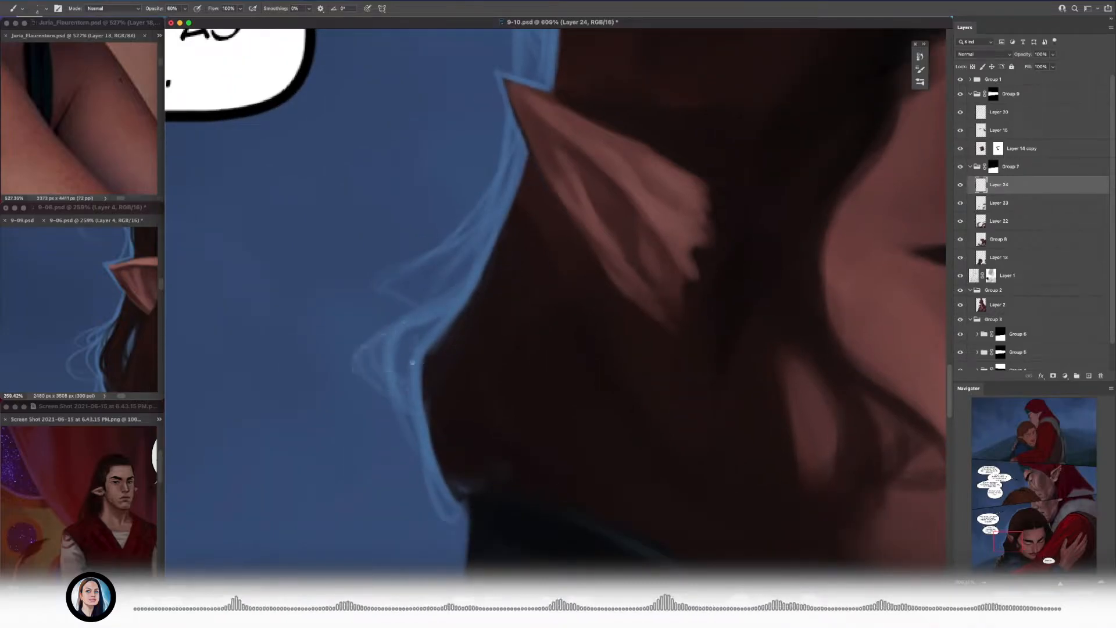
Step: Refine the tufts below the ear with brighter, looping light-blue strands
scroll(412, 362, "down", 3)
scroll(374, 313, "right", 1)
scroll(409, 339, "up", 4)
scroll(409, 339, "left", 1)
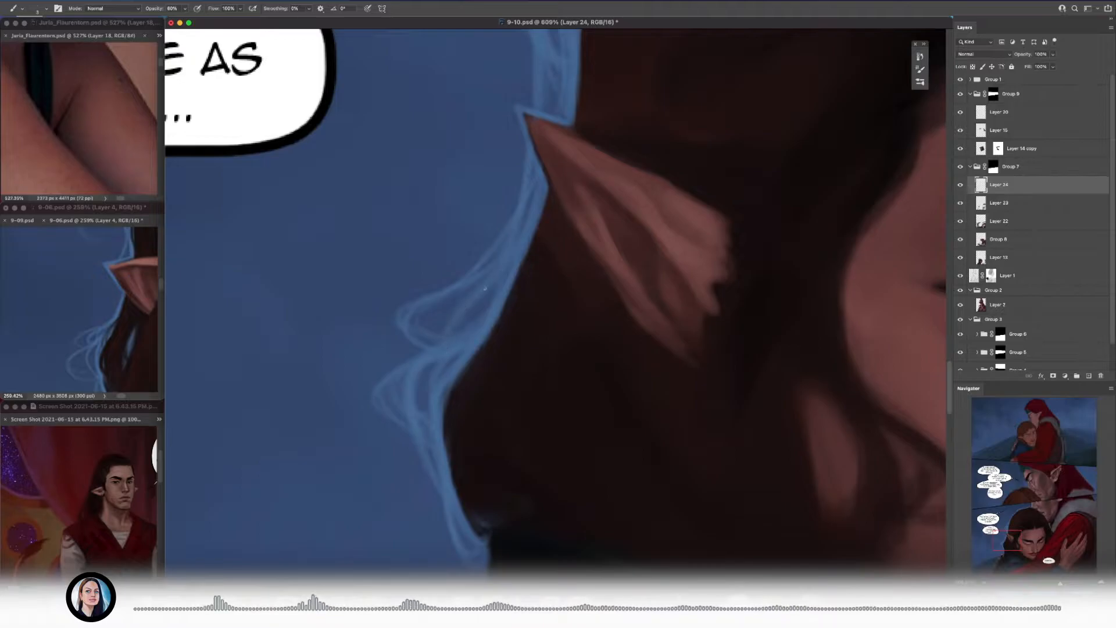
left_click_drag(491, 283, 517, 242)
scroll(494, 282, "down", 10)
scroll(465, 279, "up", 3)
Step: Paint dark hair strands over the inner edge of the blue rim above the ear, matching the 9-06 reference
left_click(87, 314)
scroll(81, 313, "up", 4)
left_click(430, 259)
scroll(430, 259, "up", 10)
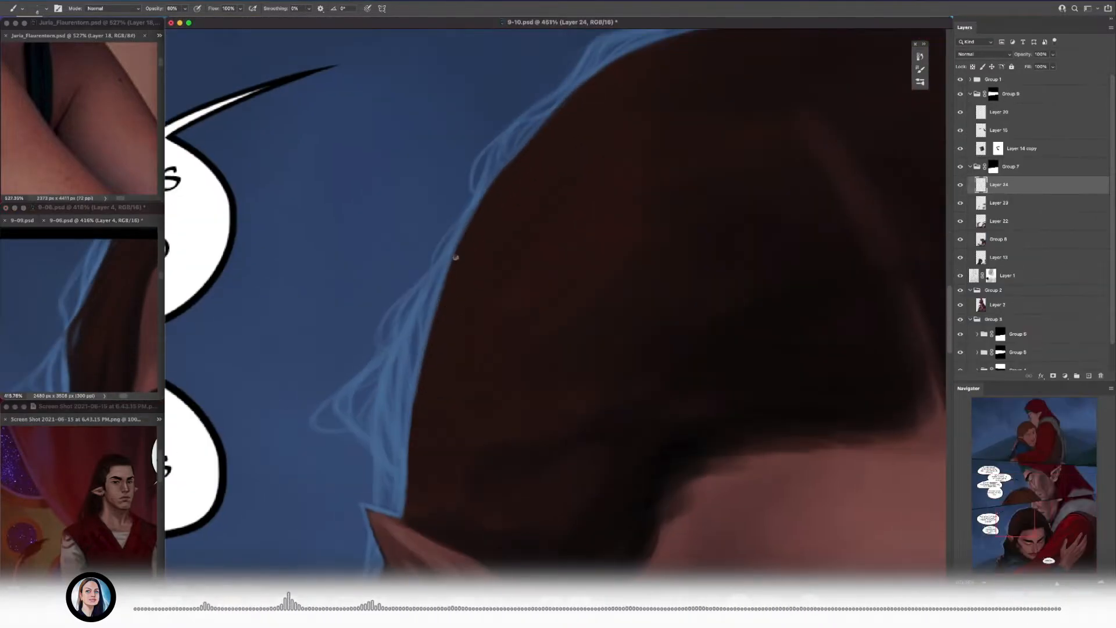
key("bracketright")
mouse_move(445, 280)
left_mouse_down()
mouse_move(408, 347)
mouse_move(412, 389)
left_mouse_up()
left_click_drag(426, 312, 415, 399)
mouse_move(456, 271)
left_mouse_down()
mouse_move(418, 322)
mouse_move(398, 365)
left_mouse_up()
mouse_move(432, 302)
left_mouse_down()
mouse_move(399, 362)
mouse_move(450, 228)
left_mouse_up()
left_click_drag(398, 334, 393, 417)
left_click_drag(392, 373, 396, 409)
scroll(409, 398, "down", 10)
scroll(415, 323, "up", 10)
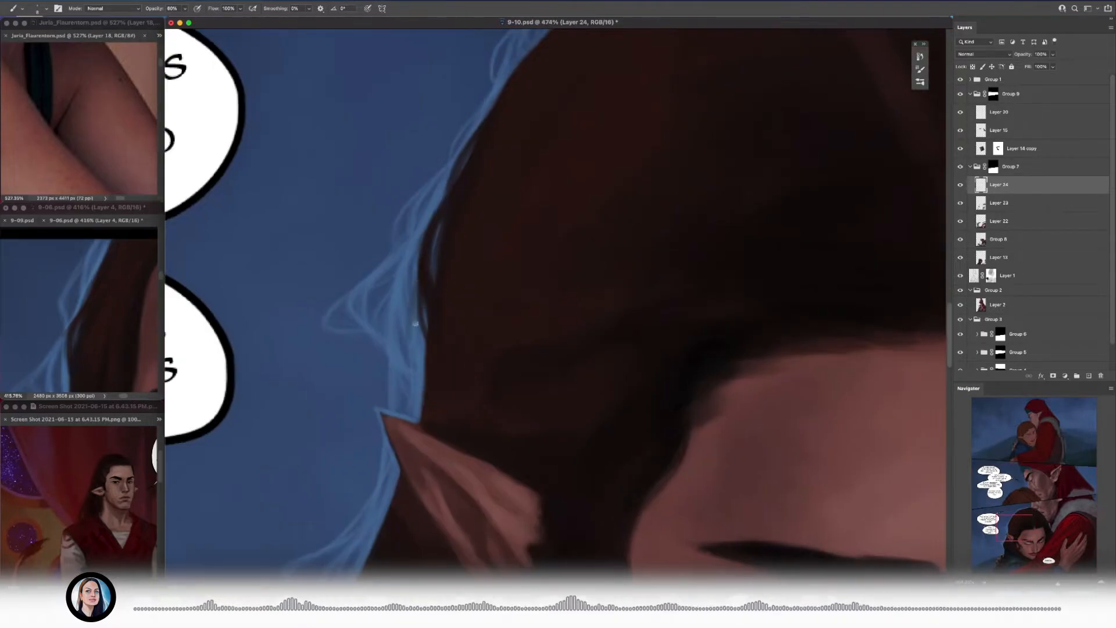
Step: Extend the dark strands down the hair edge to the ear, leaving slivers of blue between them
left_click_drag(419, 277, 424, 370)
left_click_drag(415, 304, 426, 373)
left_click_drag(427, 263, 423, 297)
left_click_drag(413, 281, 406, 350)
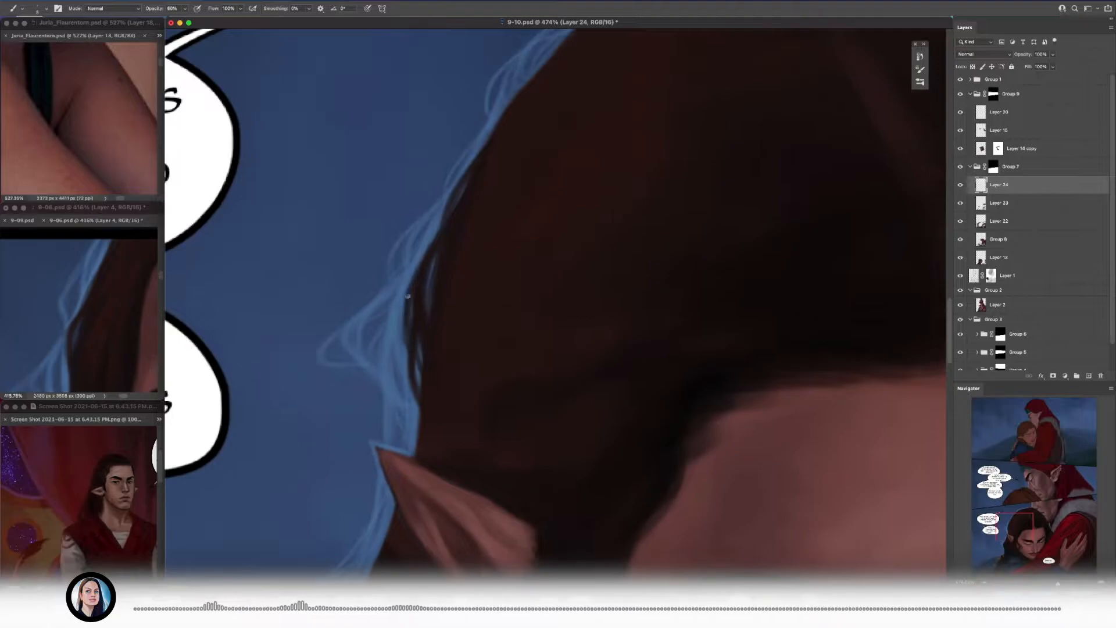
left_click_drag(415, 387, 415, 449)
left_click_drag(410, 369, 415, 453)
scroll(411, 349, "down", 10)
scroll(368, 286, "up", 10)
left_click_drag(351, 310, 341, 331)
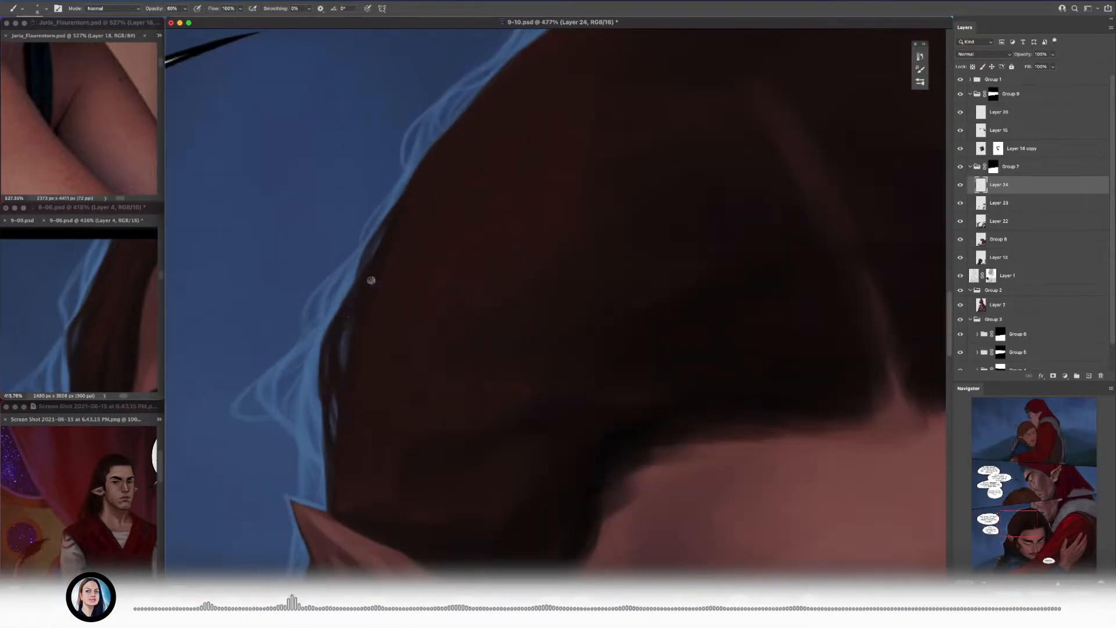
Step: Paint curved dark strands over the blue rim along the crown and save the document
scroll(393, 264, "down", 2)
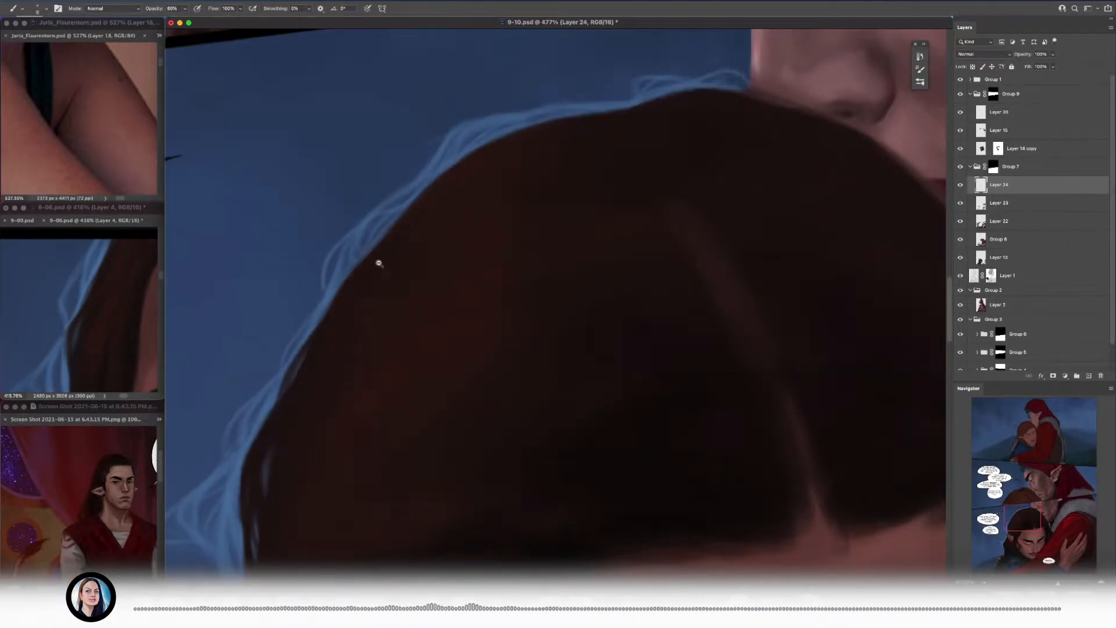
scroll(376, 259, "up", 3)
left_click_drag(437, 274, 511, 247)
left_click_drag(650, 206, 588, 231)
left_click_drag(685, 204, 652, 207)
key("ctrl+s")
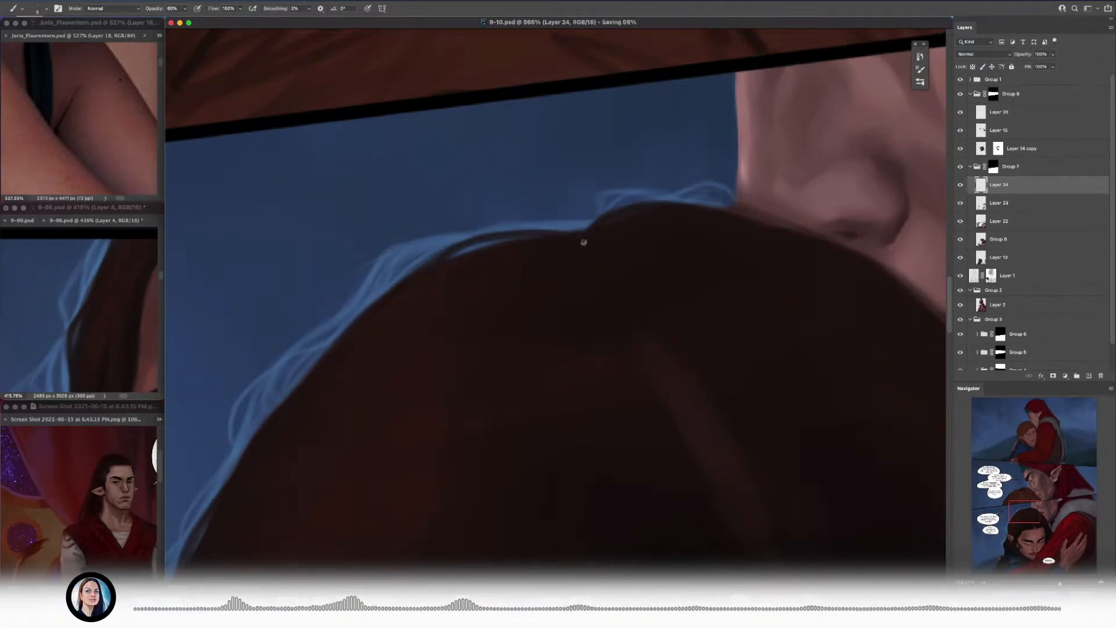
left_click_drag(519, 228, 574, 235)
mouse_move(399, 297)
left_mouse_down()
mouse_move(291, 349)
mouse_move(463, 277)
mouse_move(494, 276)
left_mouse_up()
Step: Add thin dark strands along the hair edge directly beneath the ear tip with a smaller brush
left_click_drag(448, 302, 401, 418)
left_click_drag(487, 142, 472, 213)
left_click_drag(444, 335, 485, 213)
key("bracketleft")
key("bracketleft")
left_click_drag(480, 214, 463, 287)
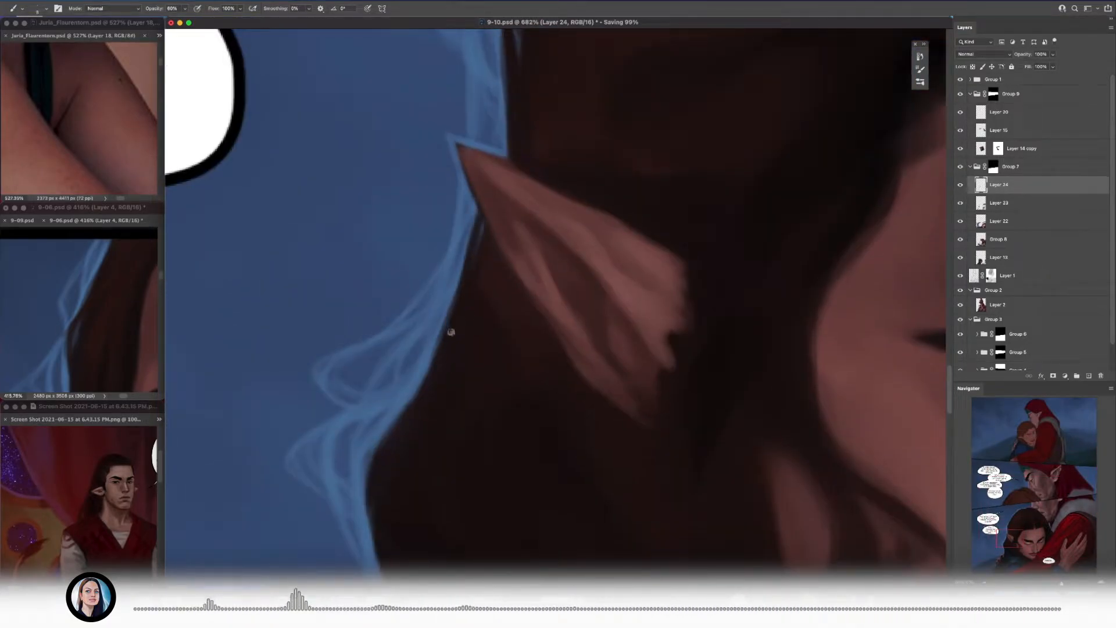
Step: Paint dark strands over the blue rim where the hair bulges out above the shoulder
mouse_move(451, 327)
left_mouse_down()
mouse_move(457, 296)
mouse_move(372, 444)
left_mouse_up()
left_click_drag(422, 355, 372, 437)
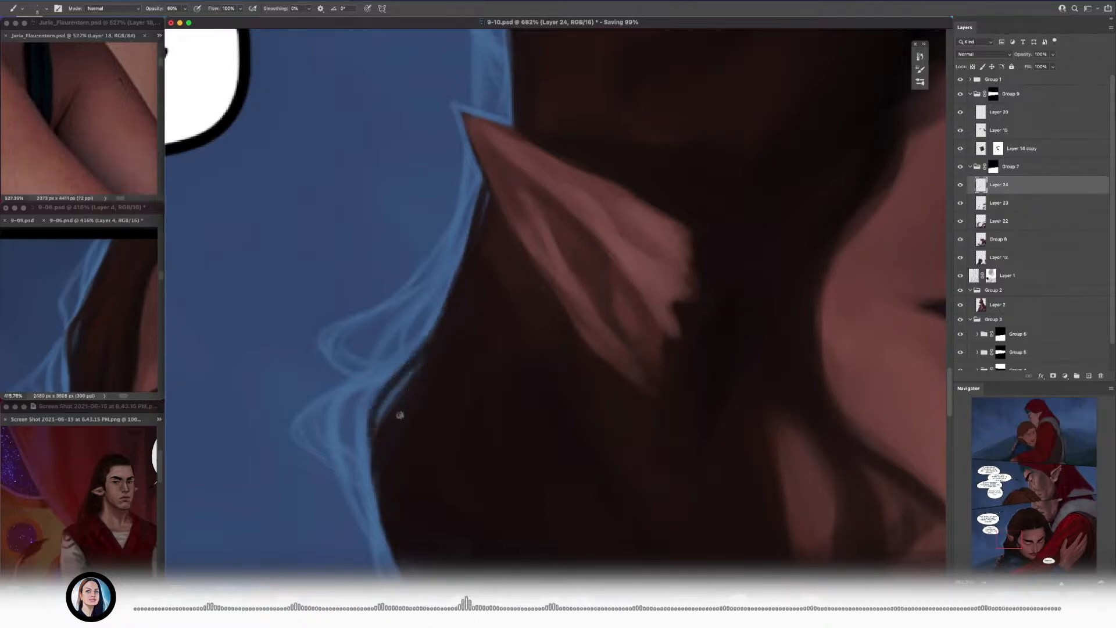
left_click_drag(442, 346, 448, 300)
left_click_drag(379, 430, 394, 505)
left_click_drag(412, 355, 308, 352)
mouse_move(308, 352)
left_mouse_down()
mouse_move(400, 324)
mouse_move(446, 373)
mouse_move(440, 341)
mouse_move(325, 342)
mouse_move(442, 343)
left_mouse_up()
Step: Continue the dark strokes through the hair toward the parting, using the 9-06 reference as a guide
left_click(115, 294)
left_click_drag(115, 294, 69, 296)
mouse_move(445, 360)
left_mouse_down()
mouse_move(413, 363)
mouse_move(465, 361)
left_mouse_up()
mouse_move(407, 435)
left_mouse_down()
mouse_move(314, 349)
mouse_move(356, 399)
left_mouse_up()
left_click_drag(407, 326, 360, 325)
left_click_drag(423, 249, 372, 261)
left_click_drag(372, 372, 392, 339)
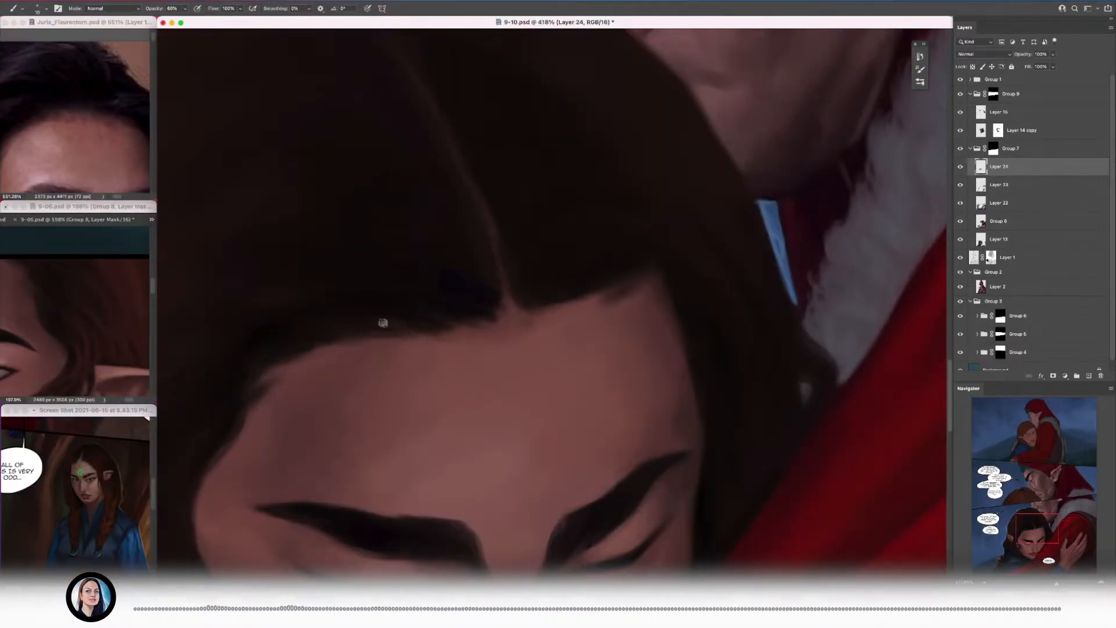
Step: Sample dark hair tones near the parting and touch up the hairline where it meets the forehead
scroll(422, 321, "right", 3)
left_click(407, 323, "alt")
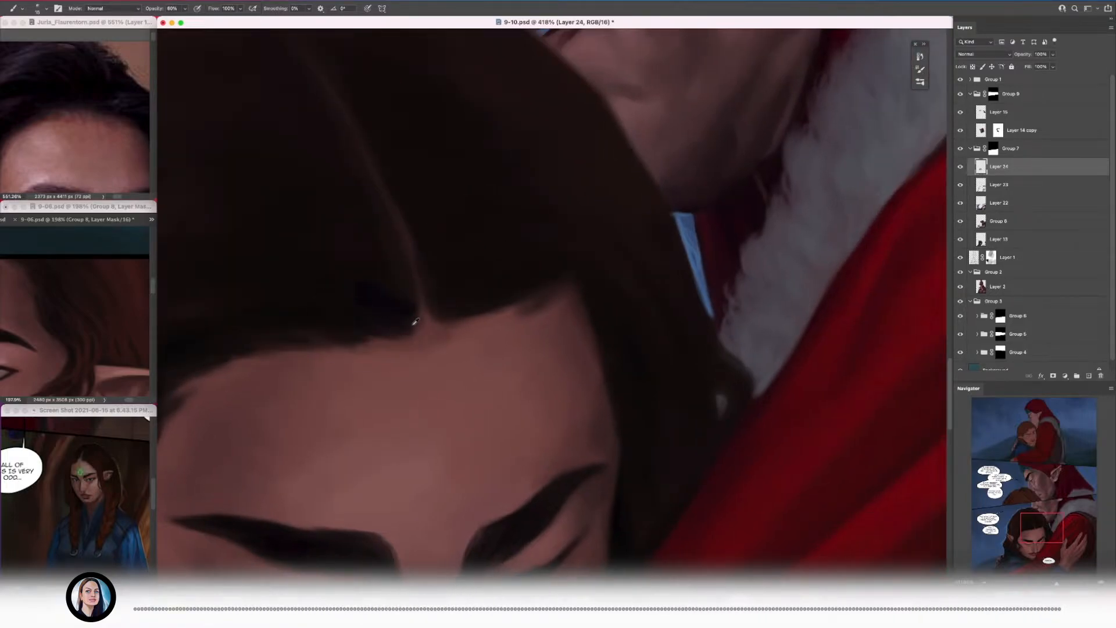
left_click(378, 350, "alt")
left_click(423, 305, "alt")
left_click(378, 303, "alt")
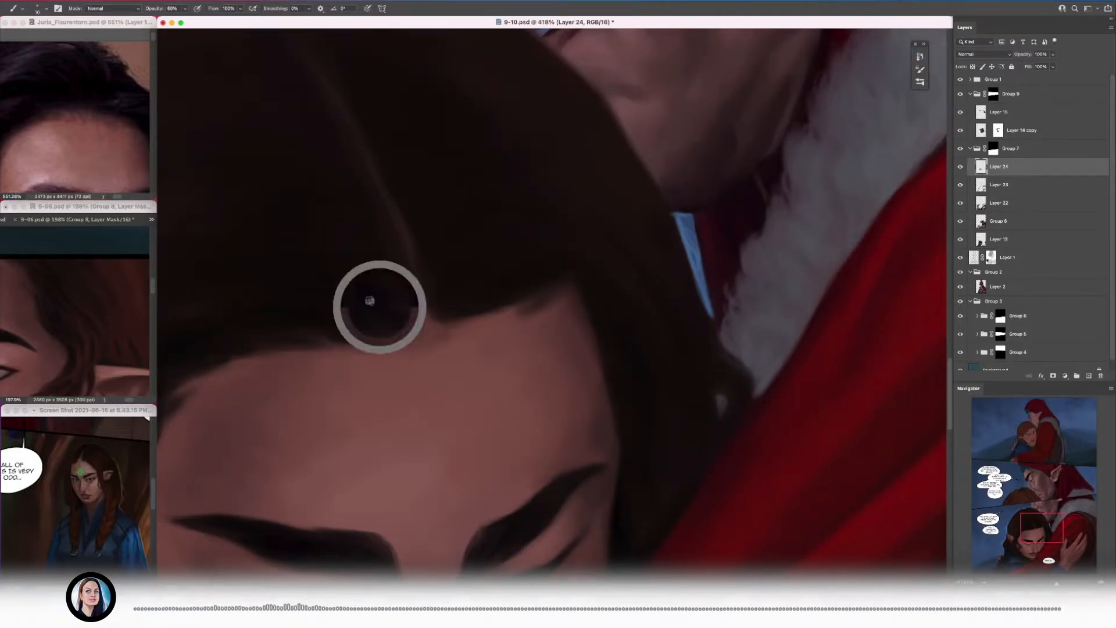
left_click(424, 316, "alt")
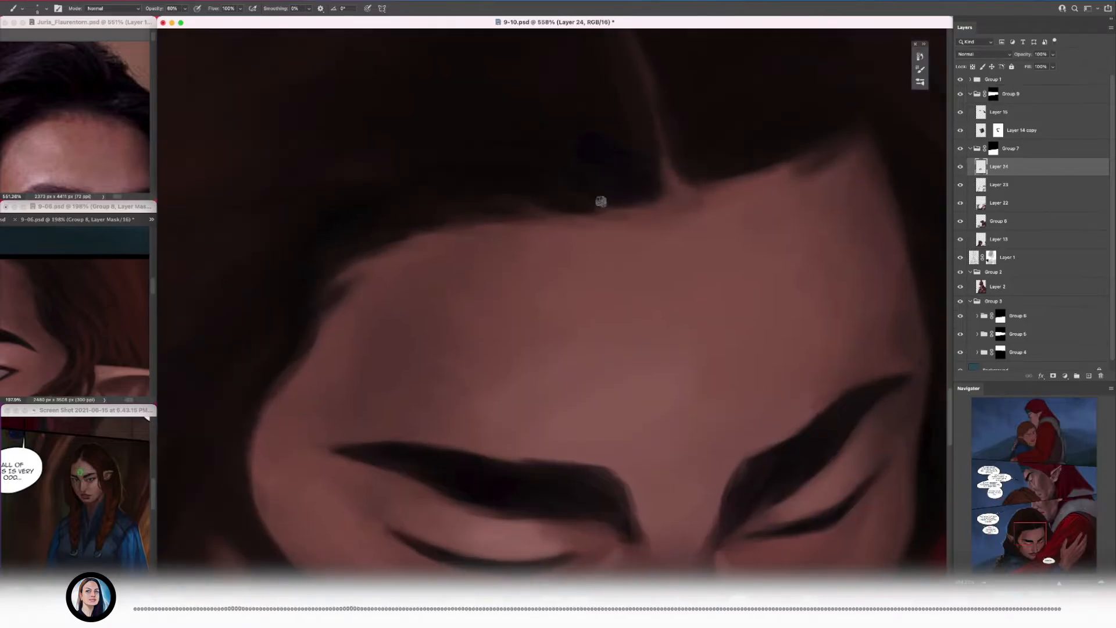
Step: Paint sampled dark hair tones along the forehead hairline on the ear side of the parting, adjusting the brush size
left_click(527, 175)
key("bracketright")
key("bracketright")
key("bracketleft")
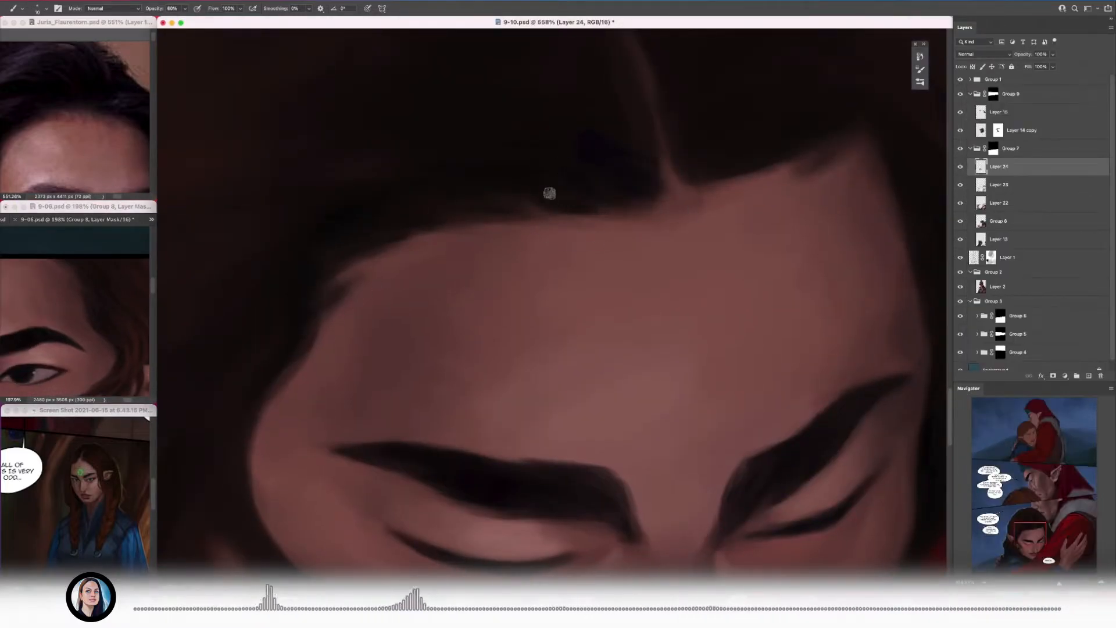
left_click(617, 225, "alt")
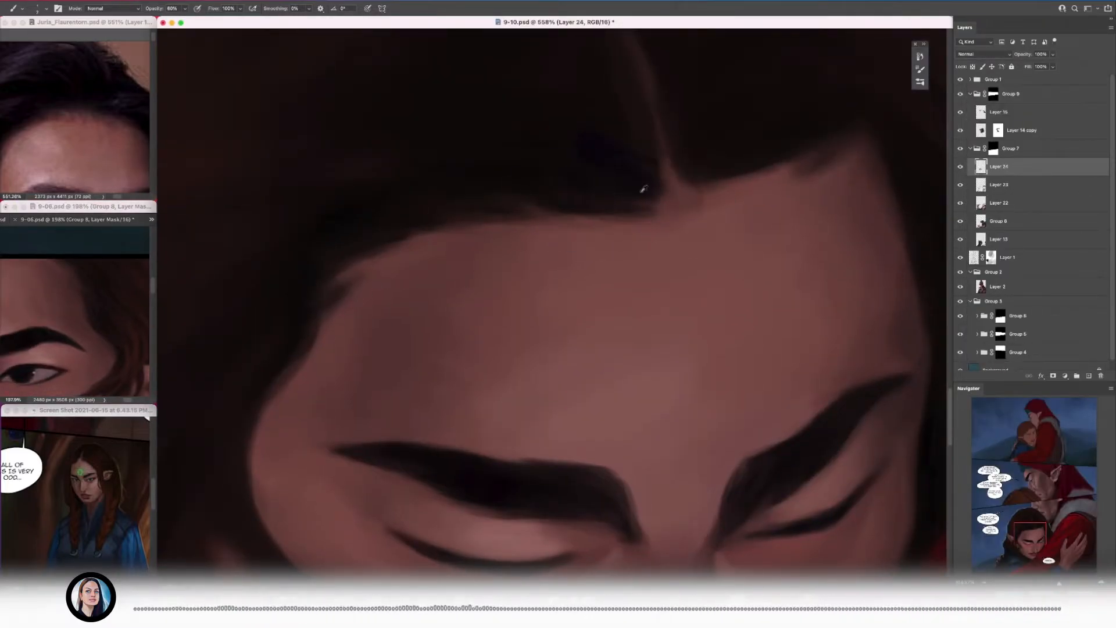
left_click(474, 211, "alt")
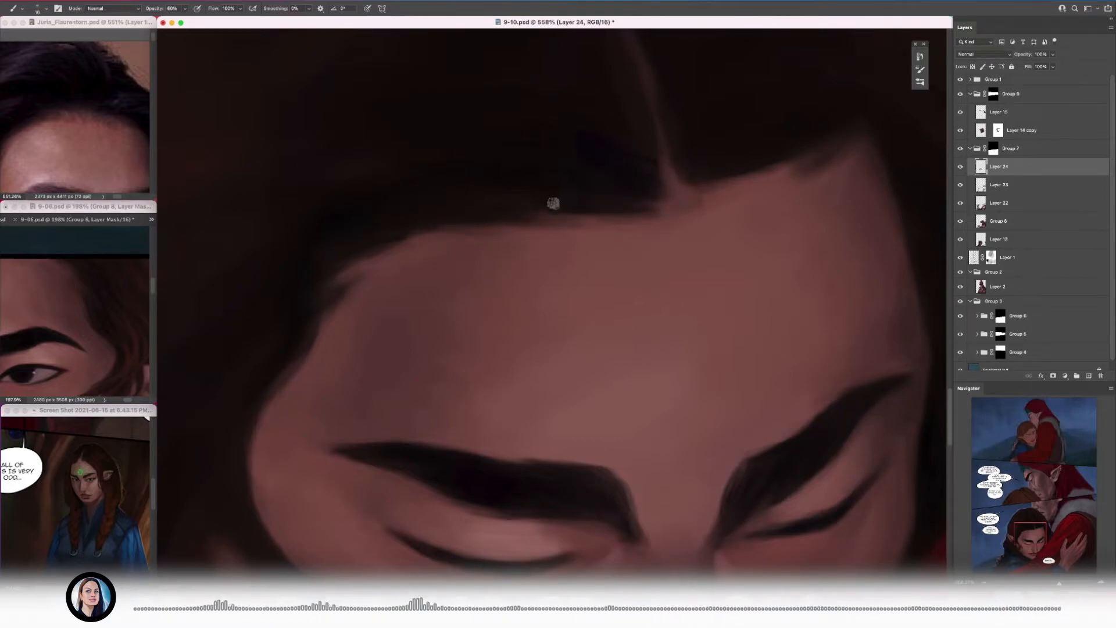
Step: Soften the hairline edge beside the parting with fine dark strokes from a smaller brush
key("bracketleft")
key("bracketleft")
key("bracketleft")
mouse_move(540, 220)
left_mouse_down()
mouse_move(596, 217)
mouse_move(606, 193)
left_mouse_up()
left_click(561, 195, "alt")
scroll(462, 168, "down", 10)
scroll(478, 166, "up", 8)
key("bracketright")
key("bracketright")
key("bracketright")
key("bracketright")
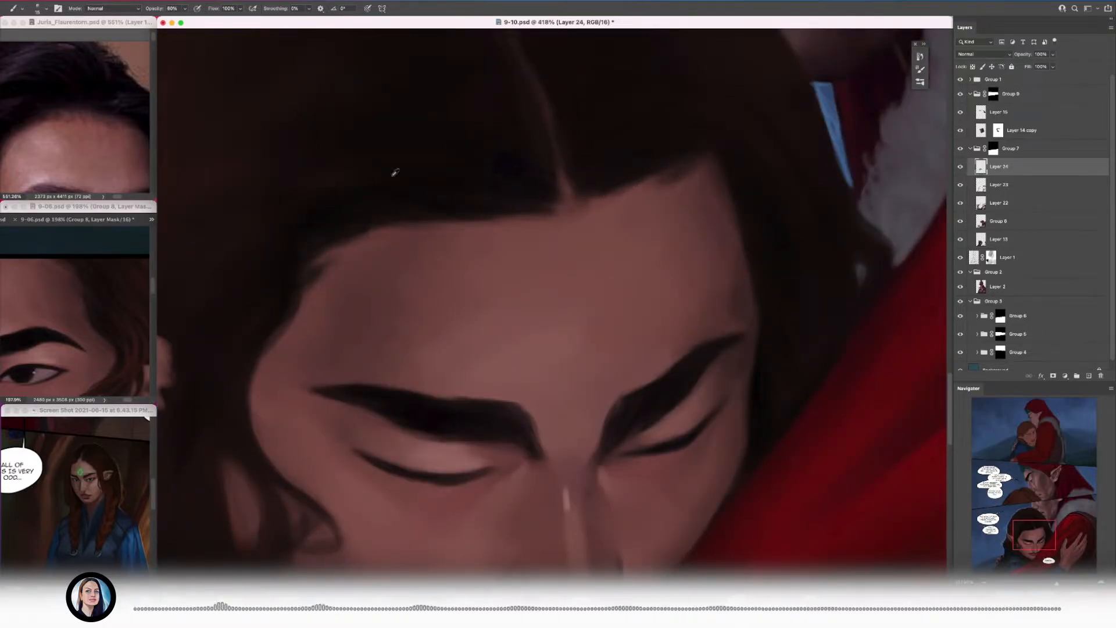
Step: Touch up the dark hair on both sides of the parting and narrow the skin line where it meets the forehead
scroll(558, 303, "up", 5)
left_click(552, 299, "alt")
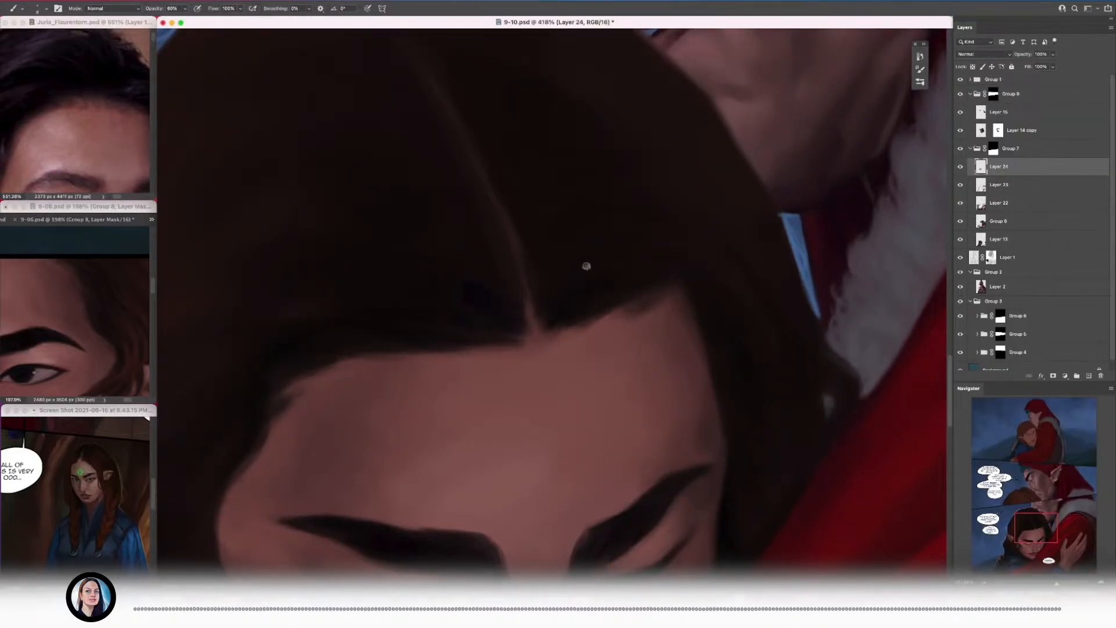
scroll(563, 311, "down", 5)
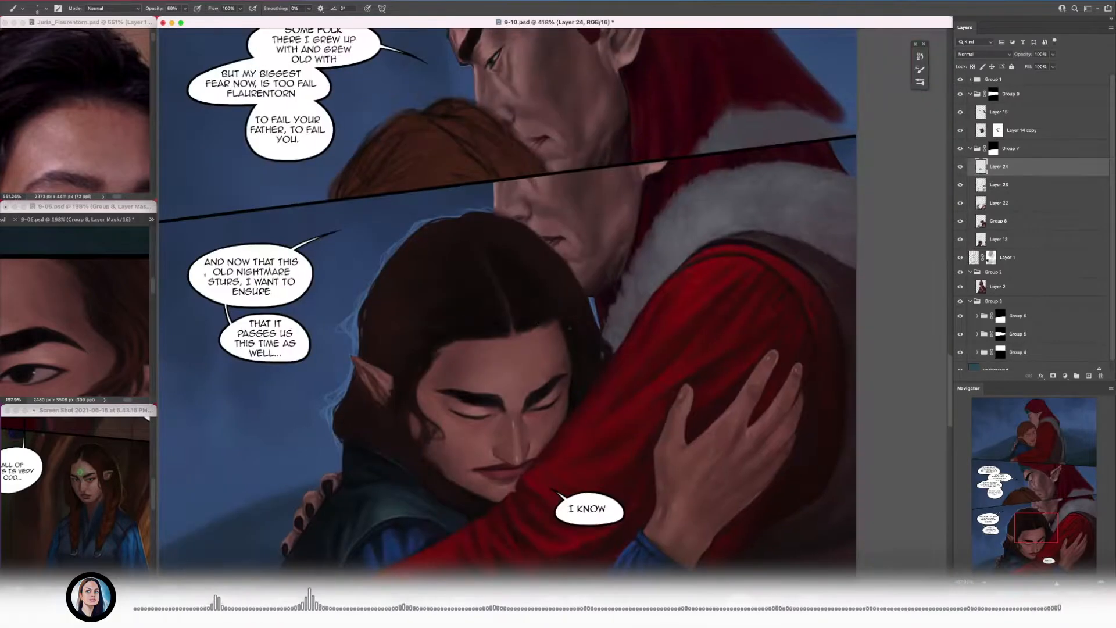
scroll(561, 357, "up", 8)
left_click(496, 225, "alt")
left_click_drag(548, 221, 554, 227)
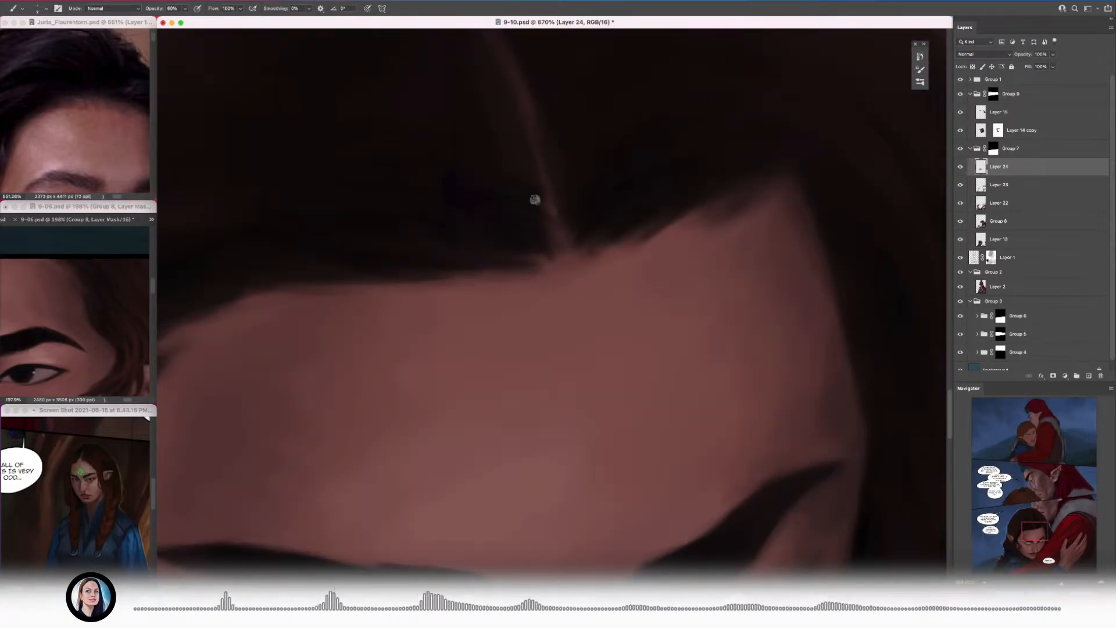
scroll(500, 184, "down", 4)
scroll(568, 252, "up", 3)
left_click(598, 206, "alt")
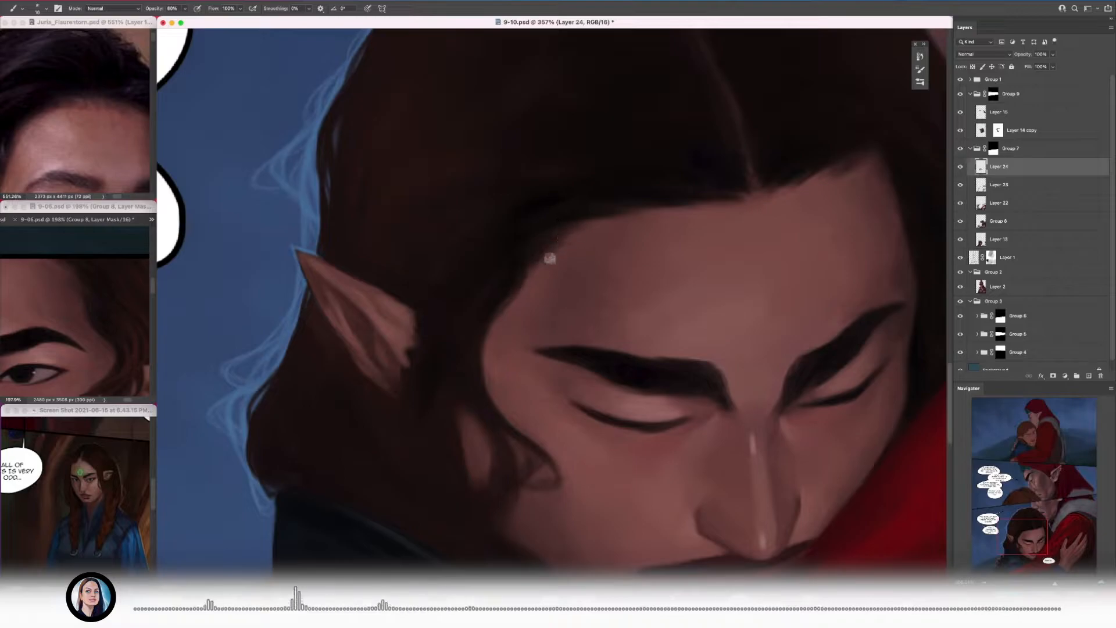
Step: Paint thin dark strands over the forehead at the temple corner of the hairline, using 9-06 as a guide
scroll(498, 303, "up", 2)
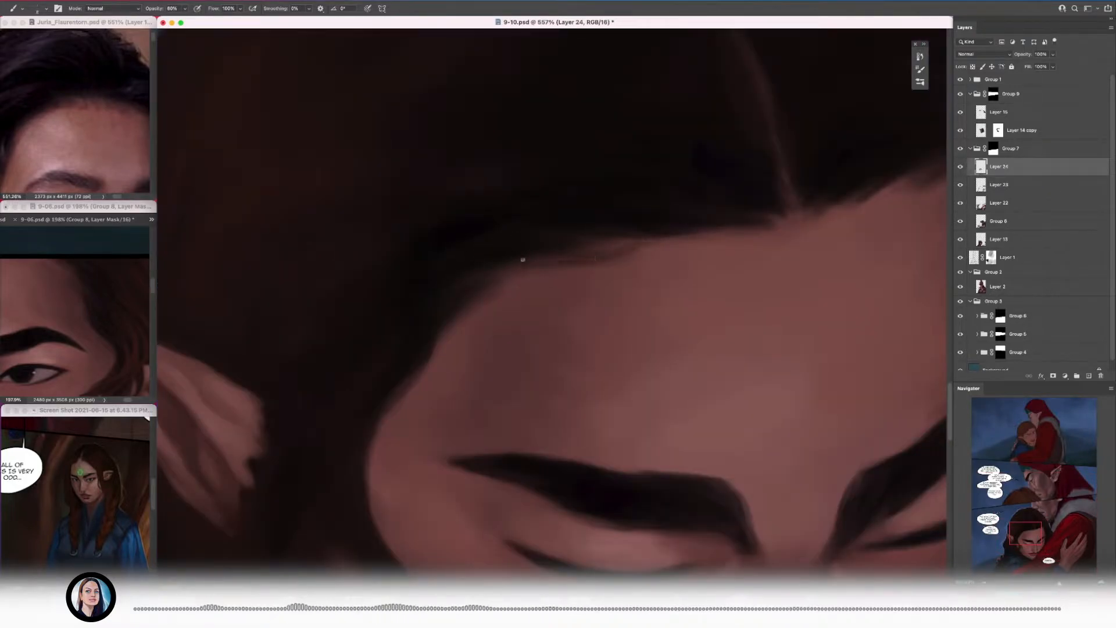
scroll(683, 232, "down", 5)
scroll(682, 262, "up", 5)
scroll(434, 251, "down", 2)
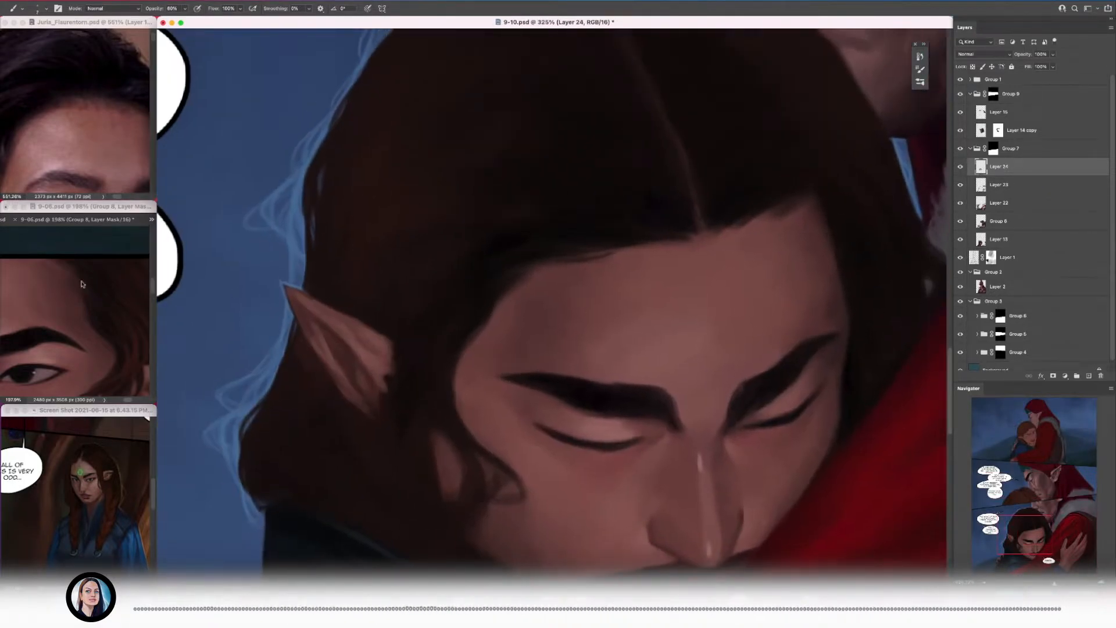
left_click(521, 278, "alt")
left_click(481, 303, "alt")
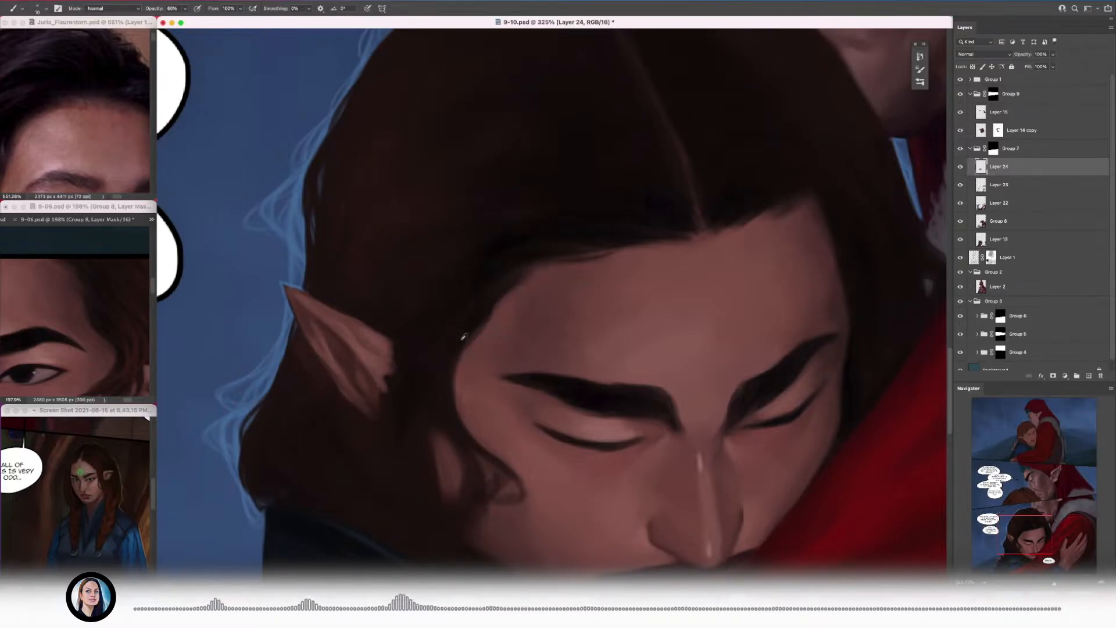
left_click(530, 282, "alt")
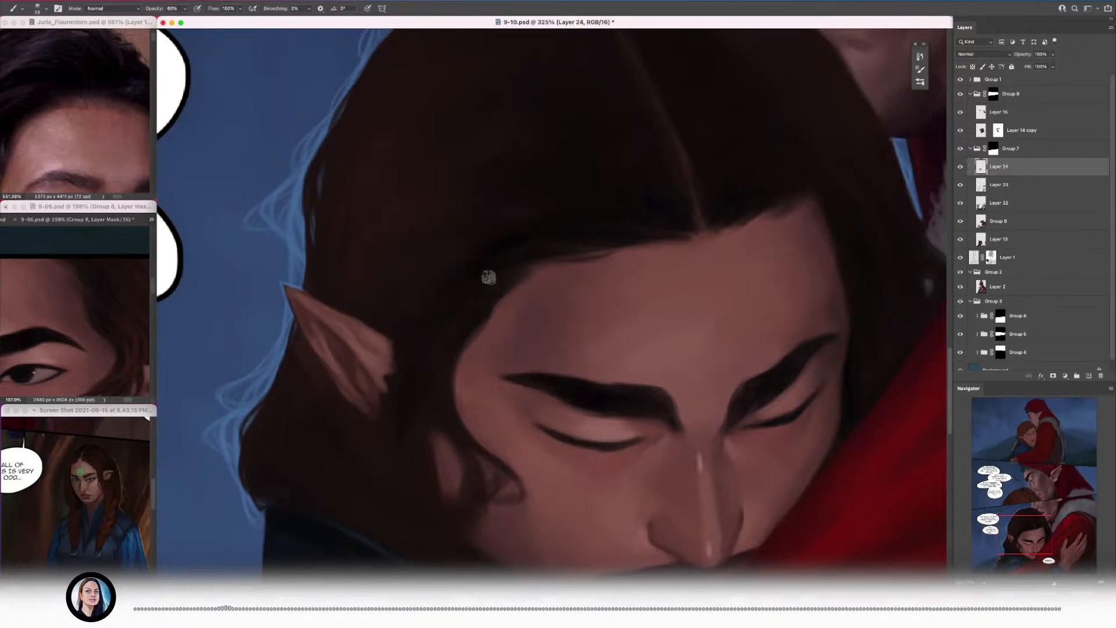
Step: Save the page and darken the hair along the temple between the forehead and the ear
key("super+s")
left_click(448, 328, "alt")
left_click(486, 312, "alt")
scroll(485, 311, "up", 2)
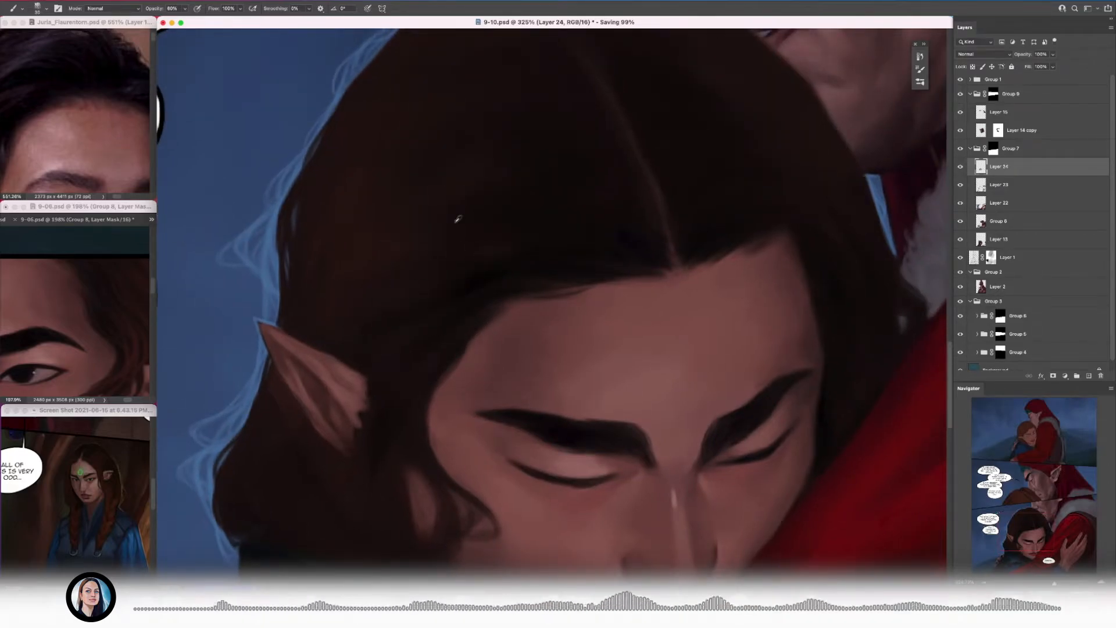
Step: Sample hair tones from the painting and the 9-06 reference and paint soft strokes above the temple
left_click_drag(485, 206, 423, 258)
left_click_drag(122, 286, 105, 312)
left_click(503, 224)
key("bracketright")
key("bracketright")
key("bracketright")
left_click(450, 259, "alt")
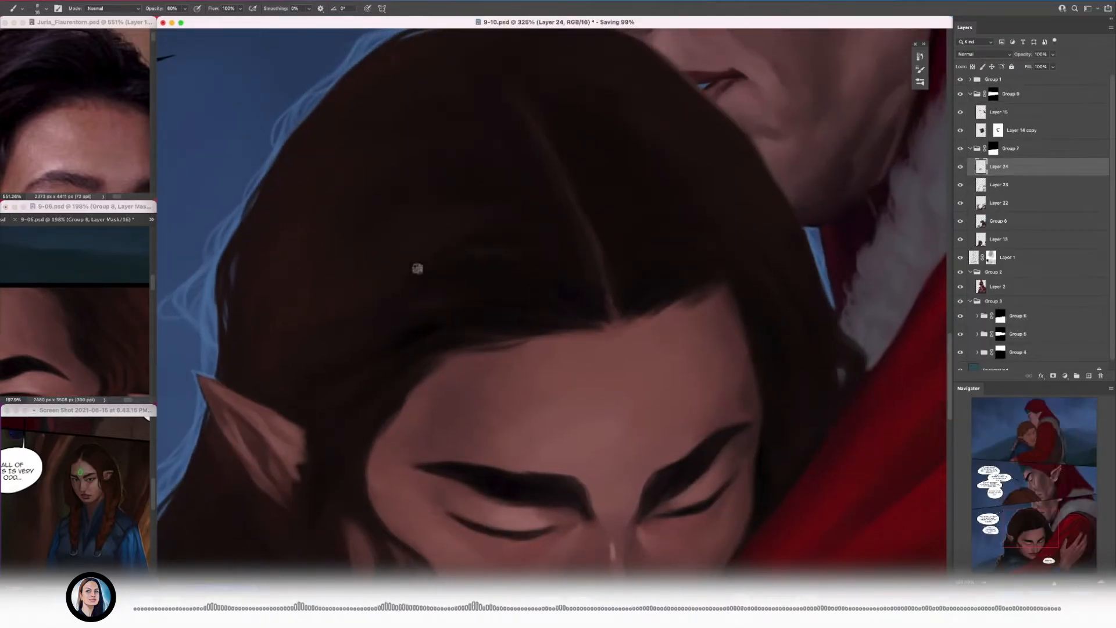
Step: Brush broader brown tones across the back of the head toward the crown, varying the brush size
key("bracketleft")
left_click(393, 166, "alt")
left_click(363, 190, "alt")
key("bracketright")
left_click(311, 159, "alt")
scroll(326, 269, "down", 5)
scroll(326, 269, "up", 3)
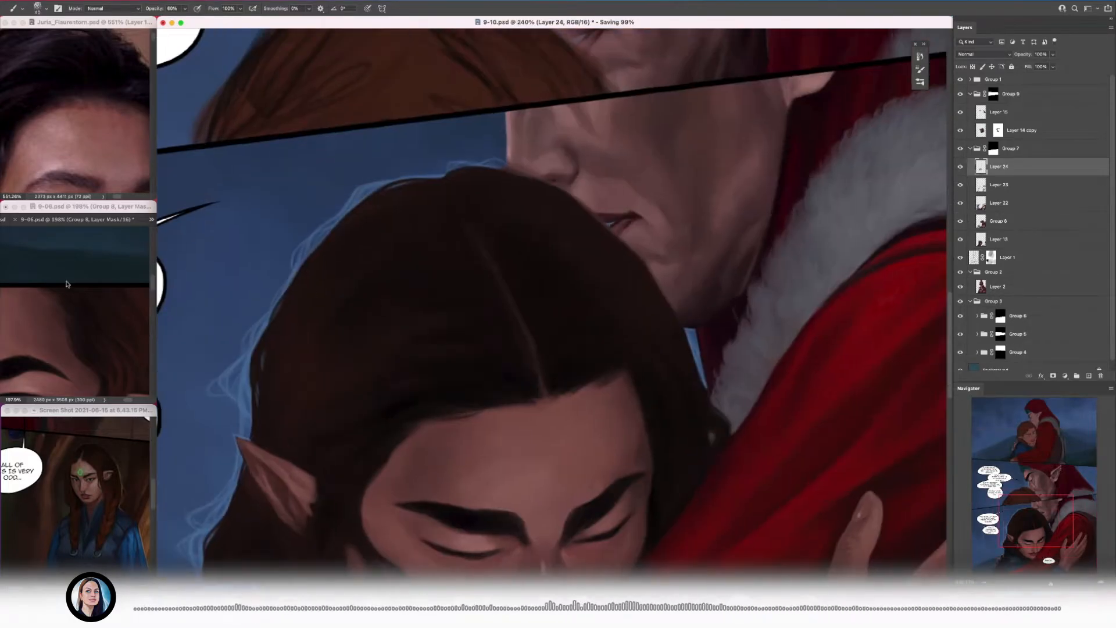
Step: Blend dark strokes around the top of the parting and down over the side of the head with a larger brush
key("bracketright")
key("bracketleft")
key("bracketleft")
key("bracketleft")
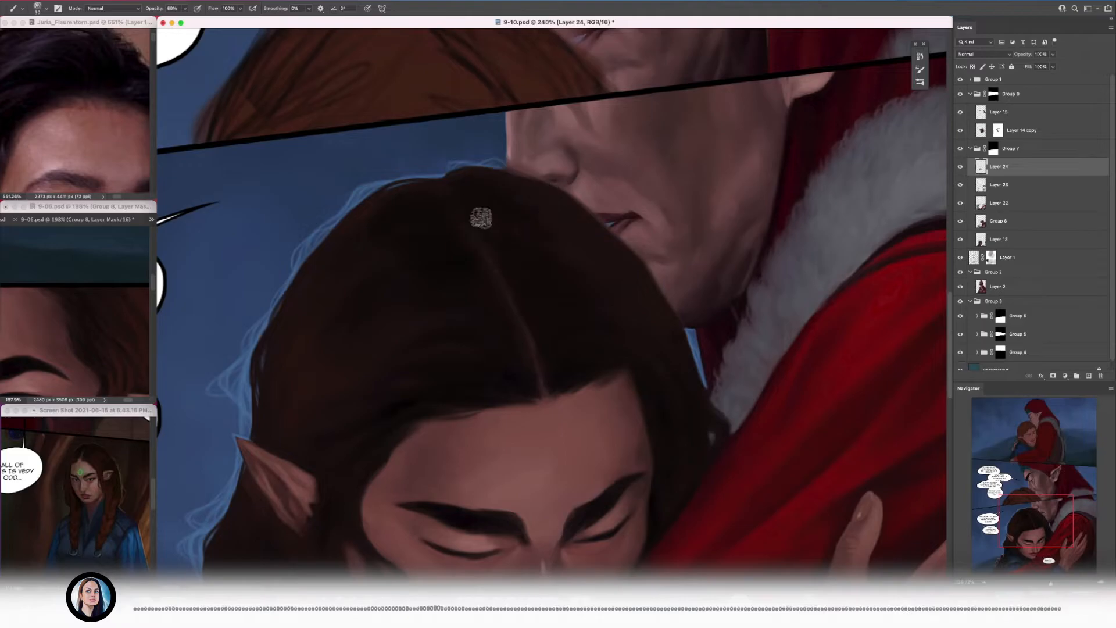
left_click(504, 204, "alt")
key("bracketright")
key("bracketright")
left_click_drag(444, 337, 582, 237)
left_click(563, 251, "alt")
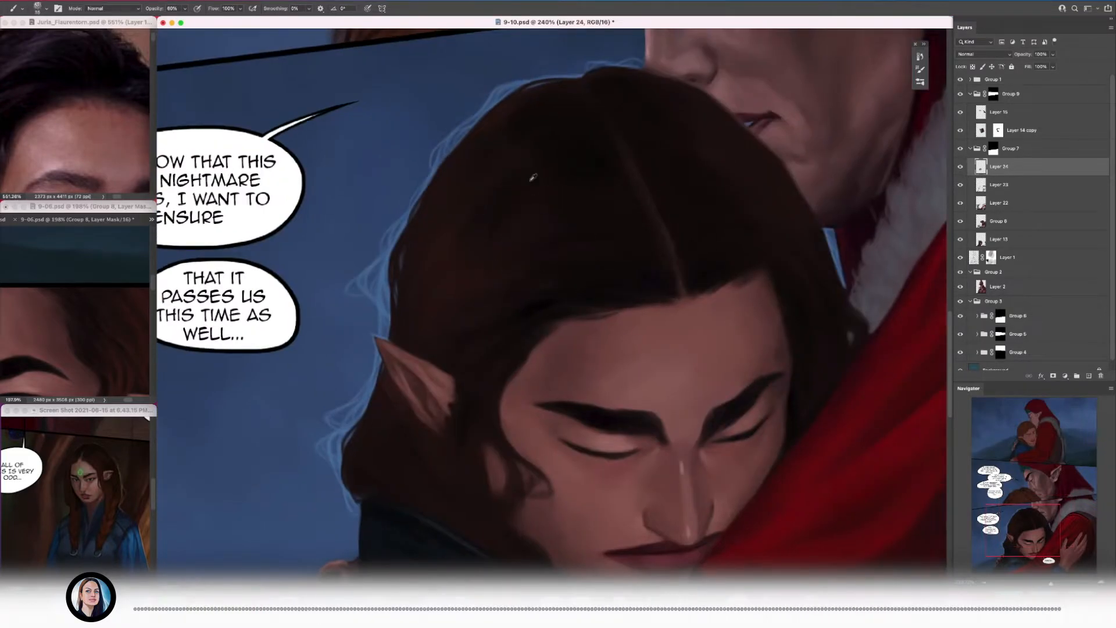
Step: Sample the warm brown hair color from the 9-06 reference and work it into the hair between crown and ear
key("bracketright")
scroll(456, 252, "down", 5)
scroll(484, 258, "up", 5)
key("bracketright")
left_click(121, 320)
left_click(1013, 218)
left_click(415, 272)
key("bracketleft")
key("bracketleft")
key("bracketleft")
key("bracketleft")
left_click(115, 314, "alt")
key("bracketright")
key("bracketright")
scroll(372, 148, "up", 4)
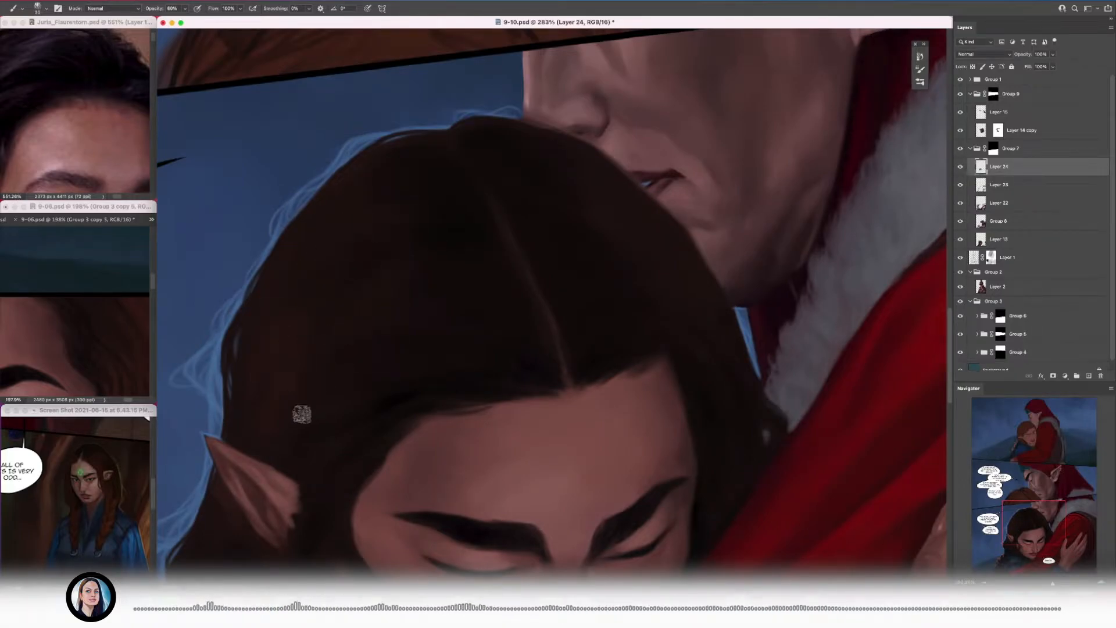
Step: Reposition the 9-06 reference to show its ear and paint warm brown strokes in the hair above the ear
left_click(120, 349)
left_click_drag(120, 349, 95, 312)
scroll(95, 312, "down", 3)
left_click_drag(325, 425, 330, 310)
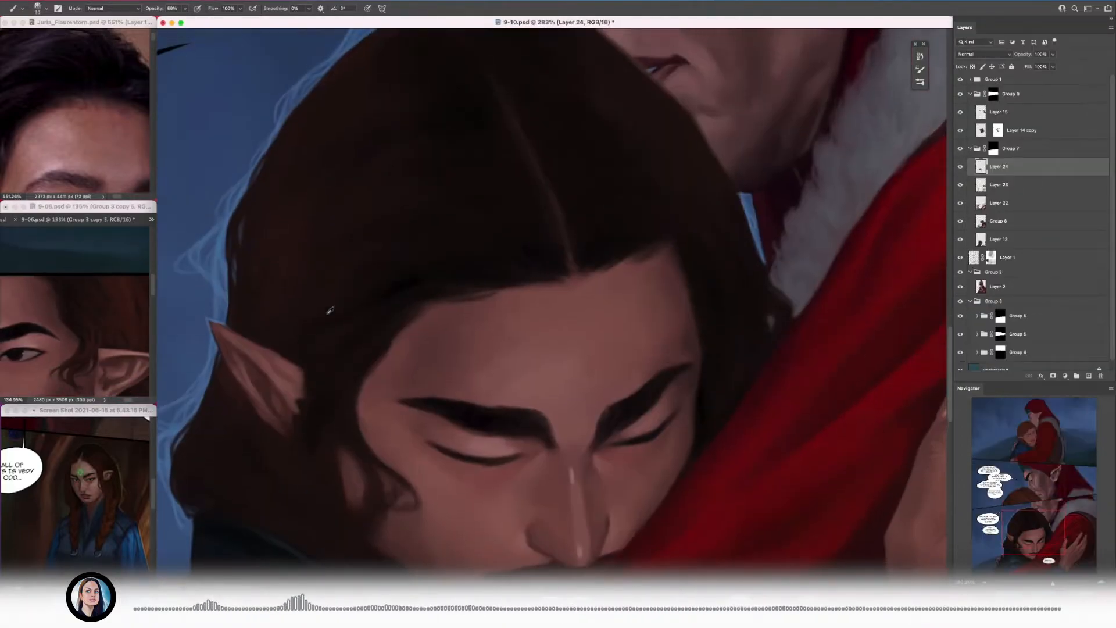
left_click(360, 257, "alt")
left_click_drag(359, 258, 321, 269)
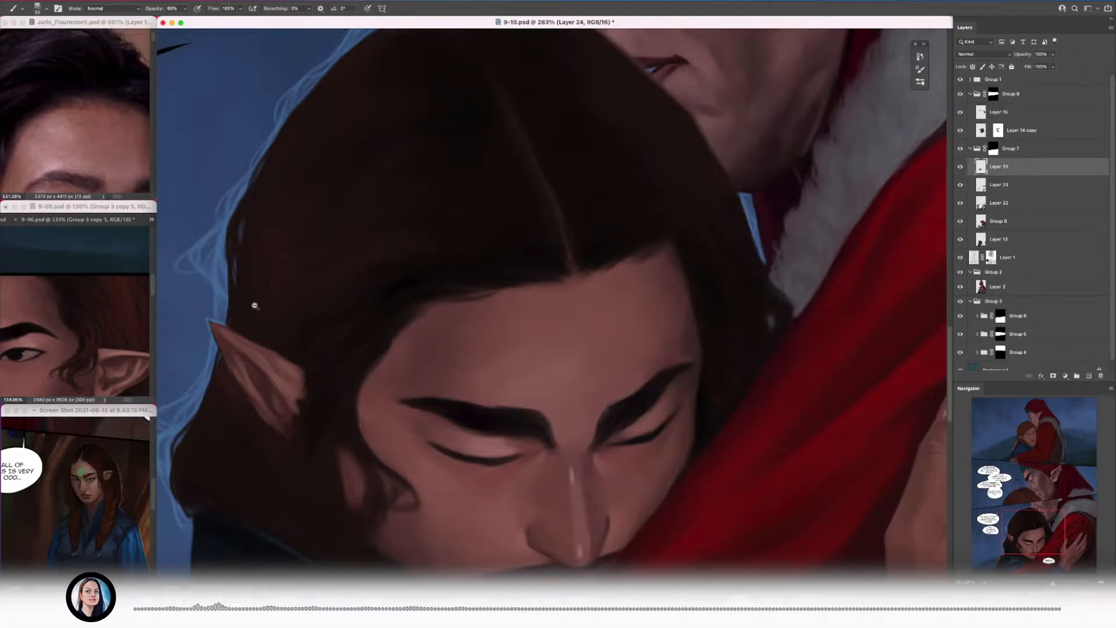
Step: Paint reddish-brown strands curving from the crown down the side of the head
scroll(250, 303, "up", 5)
scroll(447, 244, "down", 6)
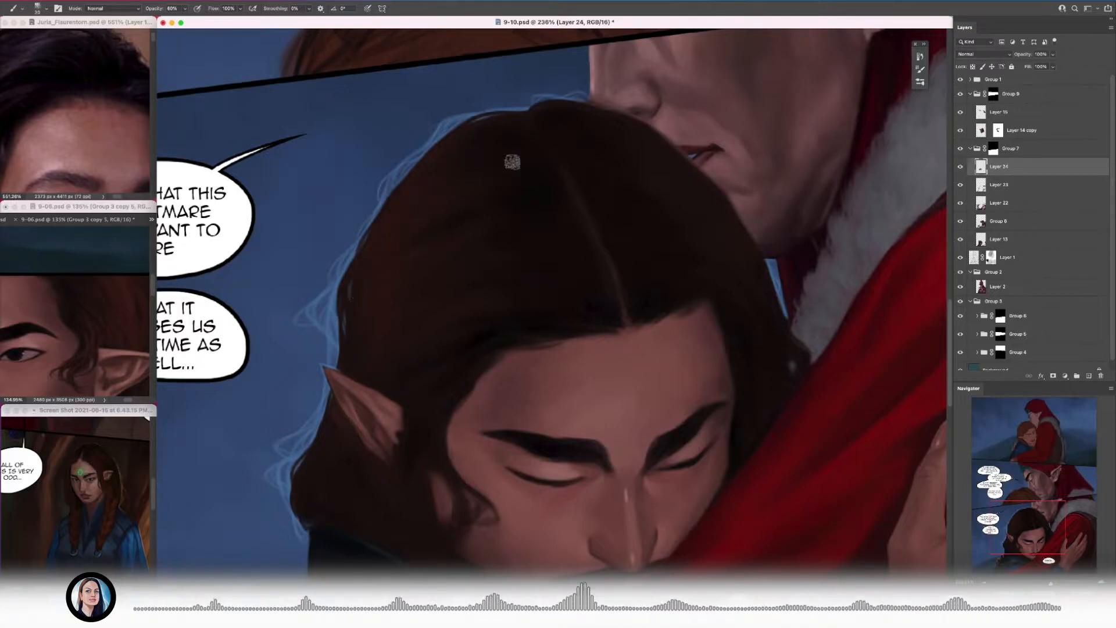
left_click_drag(526, 248, 433, 252)
left_click_drag(384, 296, 421, 277)
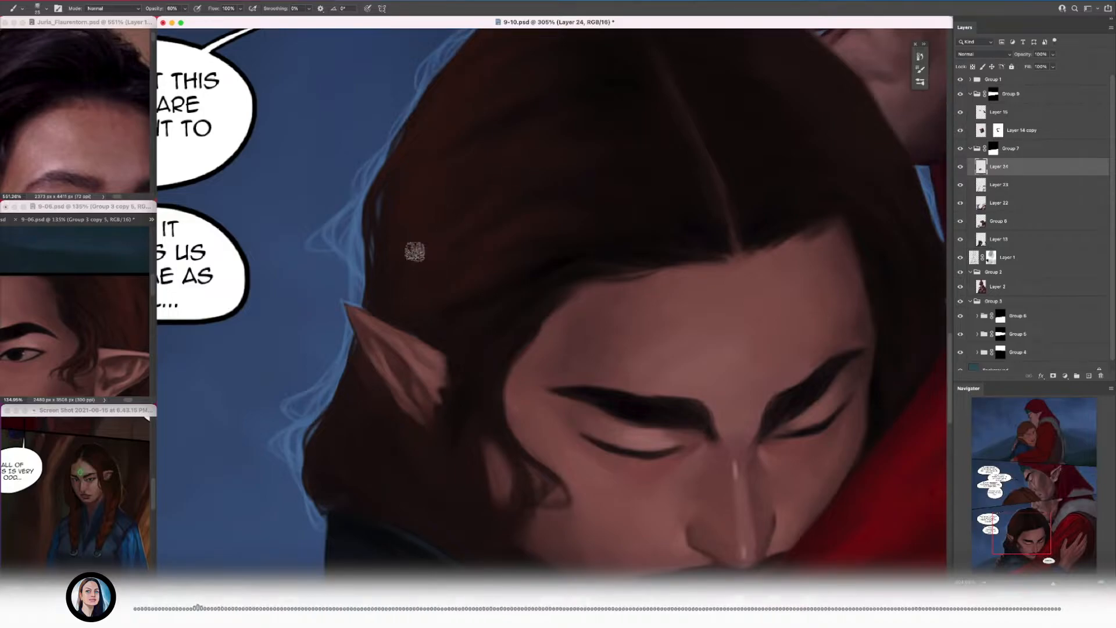
Step: Add reddish-brown strands between the ear and the temple, following the hair down past the cheek
key("bracketleft")
left_click(479, 352, "alt")
mouse_move(451, 358)
left_mouse_down()
mouse_move(398, 339)
mouse_move(465, 328)
left_mouse_up()
key("bracketright")
left_click(542, 393, "alt")
left_click_drag(522, 395, 505, 450)
left_click_drag(521, 503, 432, 427)
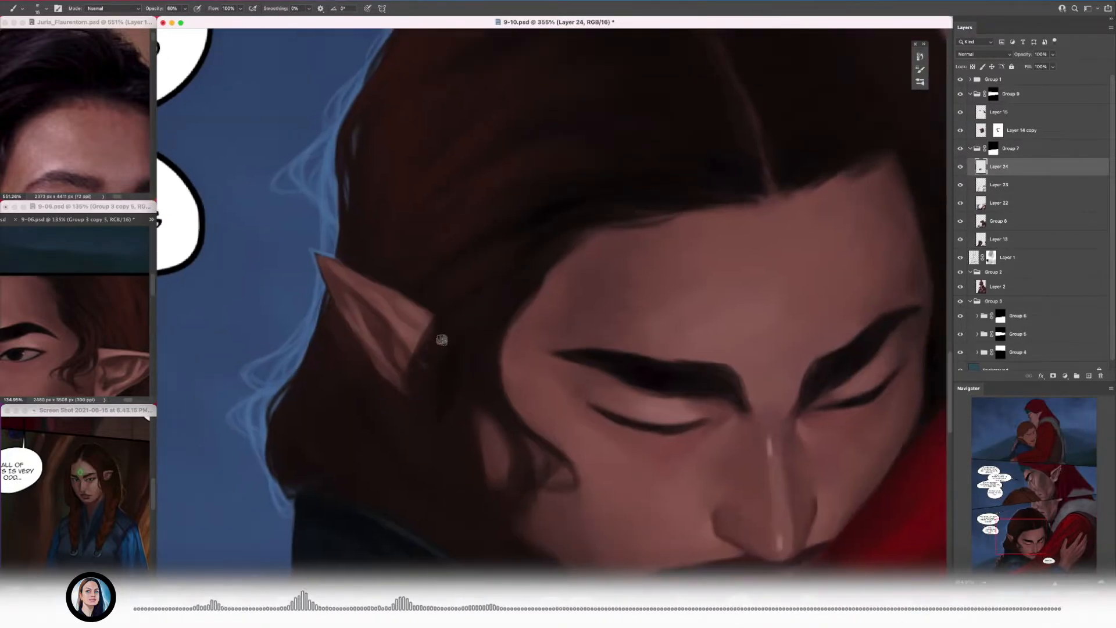
Step: Paint a small lock of hair overlapping the ear's lower edge and blend the strands around it
key("bracketleft")
mouse_move(512, 504)
left_mouse_down()
mouse_move(422, 430)
mouse_move(386, 346)
left_mouse_up()
left_click(402, 393, "alt")
key("bracketright")
key("bracketright")
left_click_drag(401, 405, 406, 417)
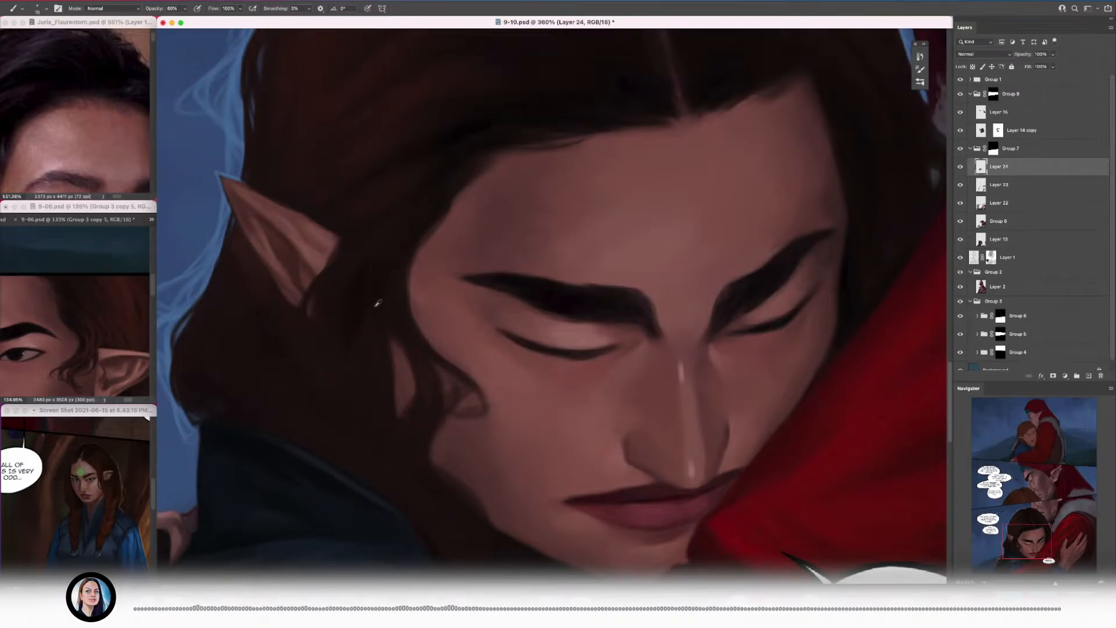
Step: Paint vertical warm brown strands in the hair between the earlobe and the cheek with a larger brush
scroll(375, 306, "down", 2)
key("bracketright")
left_click(343, 289, "alt")
left_click(328, 324, "alt")
mouse_move(344, 291)
left_mouse_down()
mouse_move(357, 373)
mouse_move(328, 355)
left_mouse_up()
left_click(351, 321, "alt")
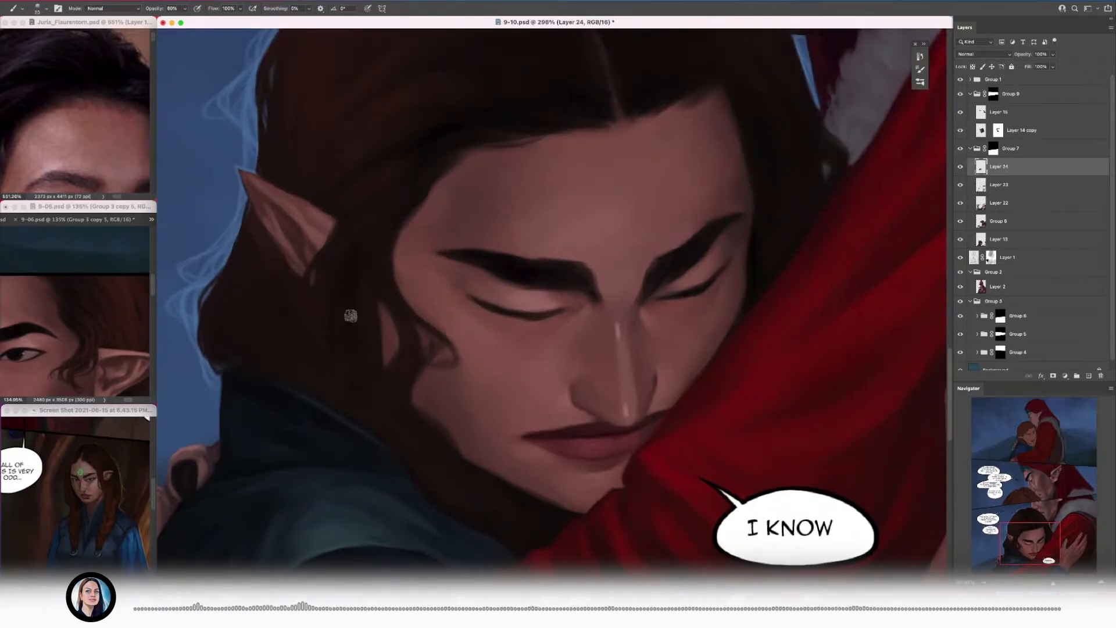
Step: Brush reddish-brown strokes through the bulging hair behind the ear, down toward the collar
scroll(343, 383, "up", 1)
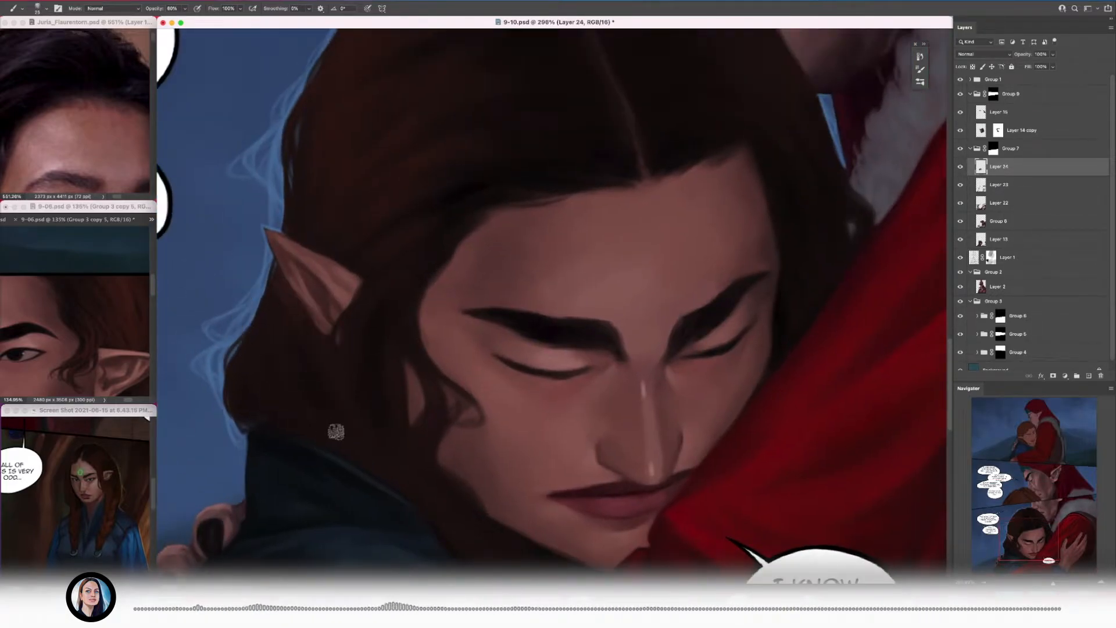
scroll(308, 366, "up", 2)
left_click(299, 361, "alt")
mouse_move(264, 260)
left_mouse_down()
mouse_move(278, 321)
mouse_move(254, 371)
left_mouse_up()
left_click(238, 411, "alt")
key("bracketright")
left_click_drag(258, 252, 292, 285)
key("bracketleft")
key("bracketleft")
scroll(264, 258, "down", 3)
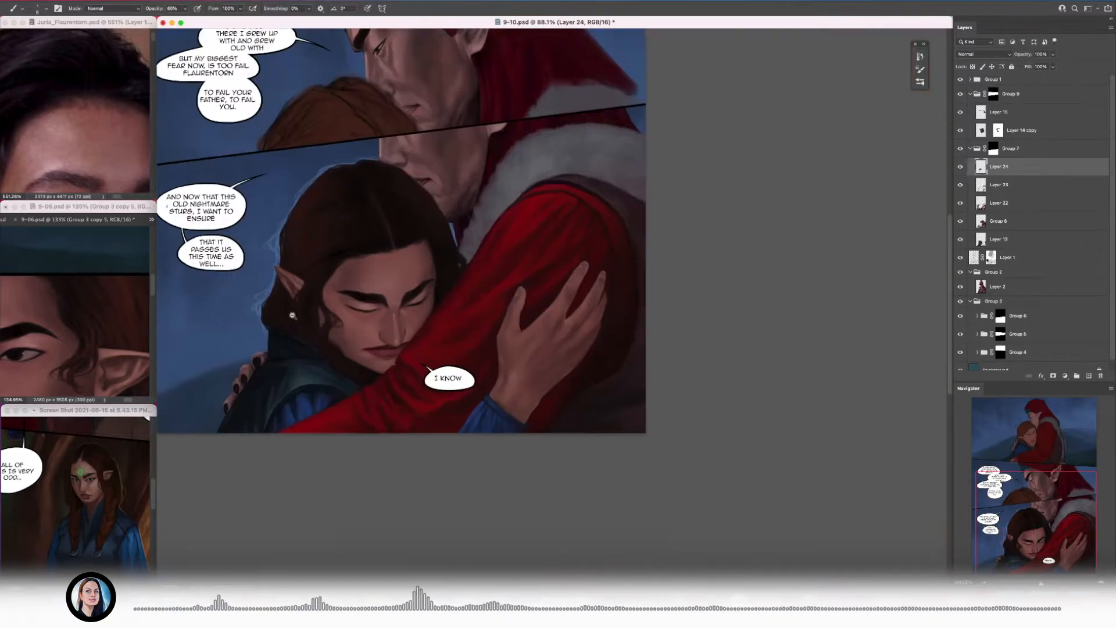
Step: Refine the strands from the temple to the hair behind the ear with a smaller brush
scroll(319, 311, "up", 2)
scroll(318, 337, "down", 2)
scroll(325, 314, "up", 2)
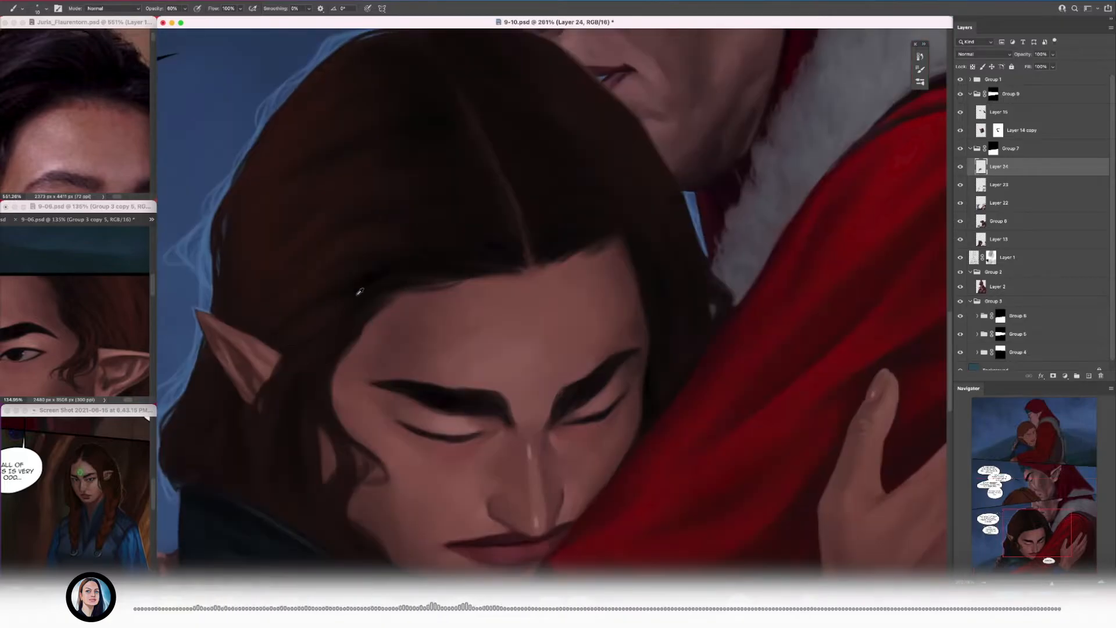
scroll(402, 267, "up", 2)
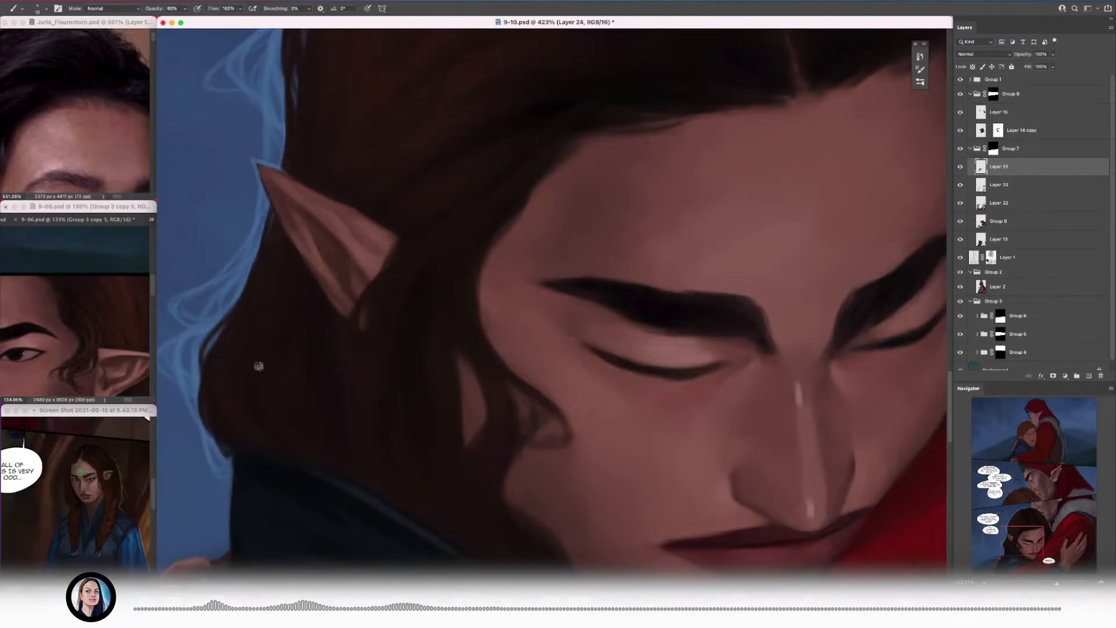
scroll(238, 402, "down", 5)
scroll(238, 402, "up", 5)
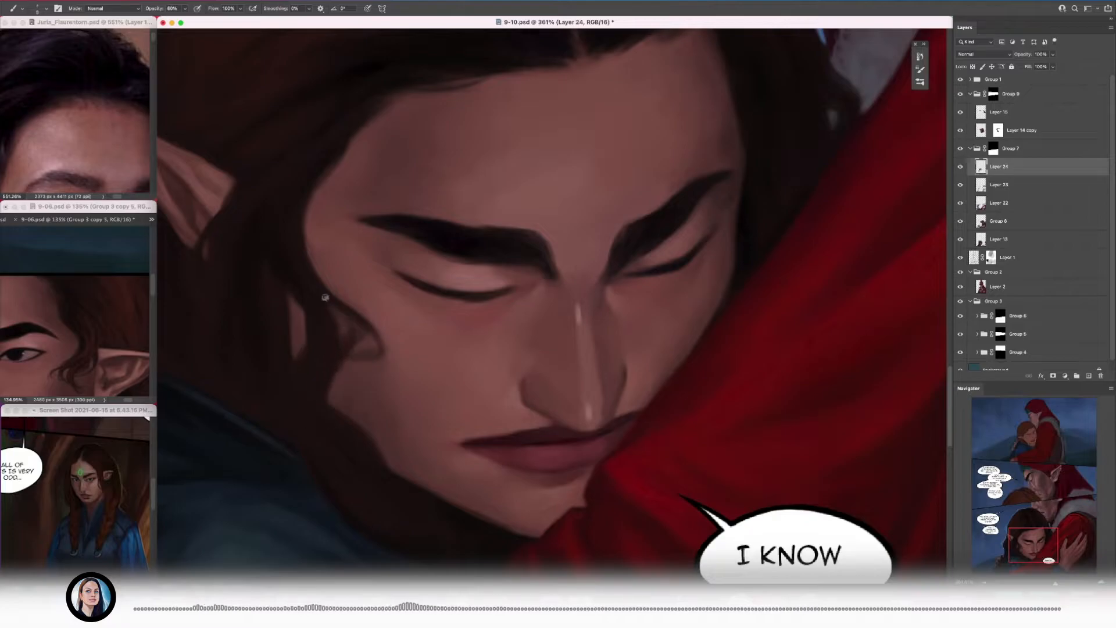
Step: Touch up the hair around the loose curl on the cheek and along the jaw, adjusting the brush size
scroll(317, 374, "down", 5)
scroll(168, 344, "up", 5)
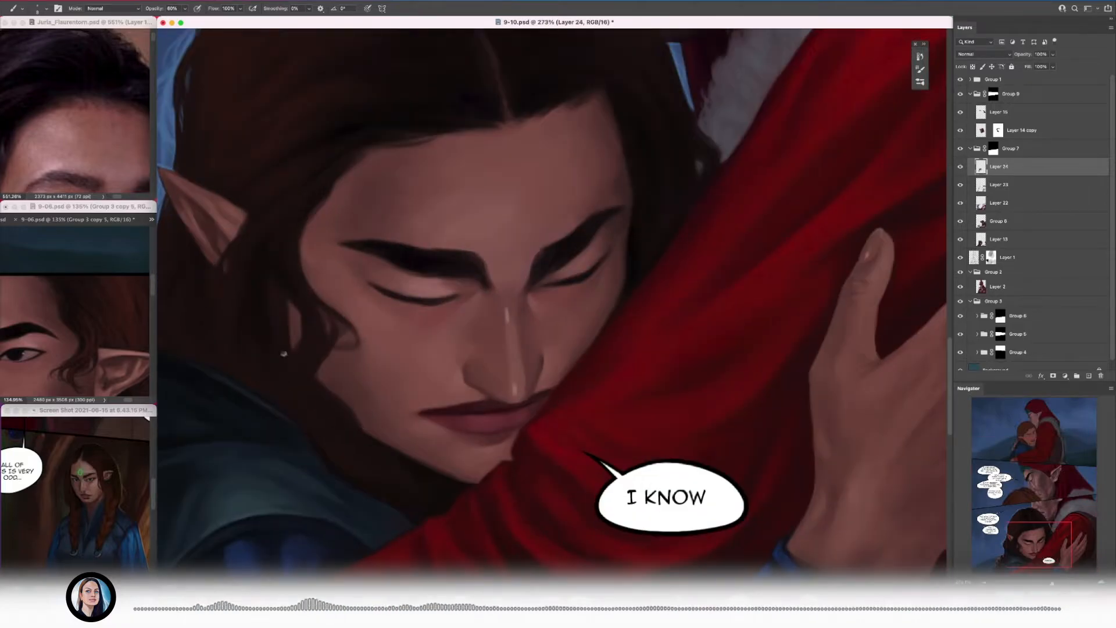
left_click(310, 341, "alt")
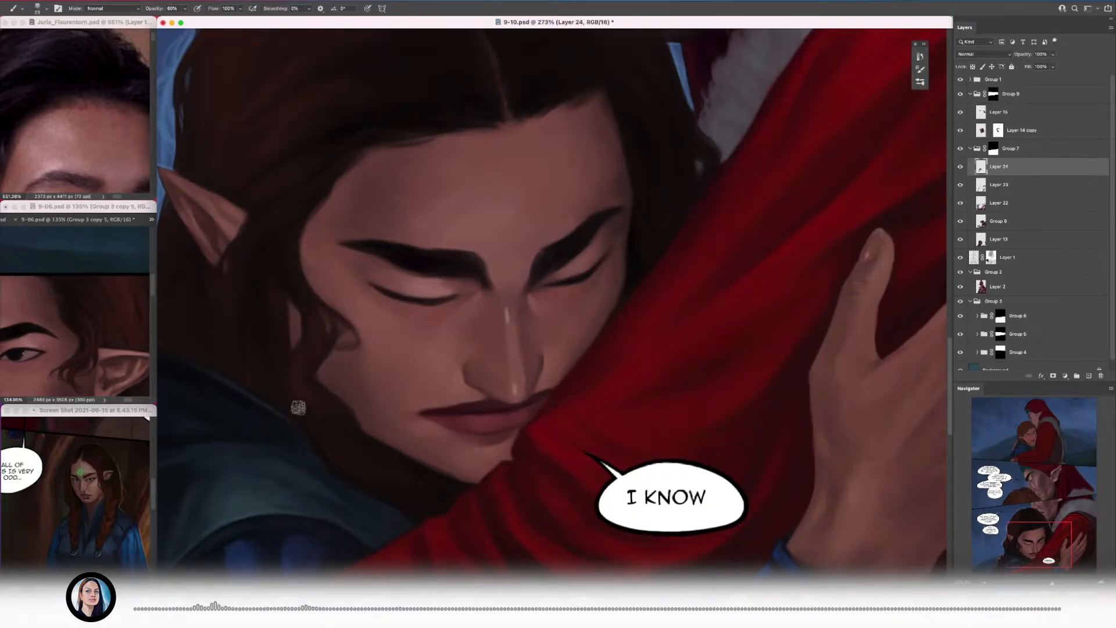
scroll(372, 453, "down", 5)
scroll(360, 395, "up", 5)
key("bracketleft")
key("bracketleft")
key("bracketleft")
scroll(324, 369, "down", 5)
scroll(464, 294, "up", 4)
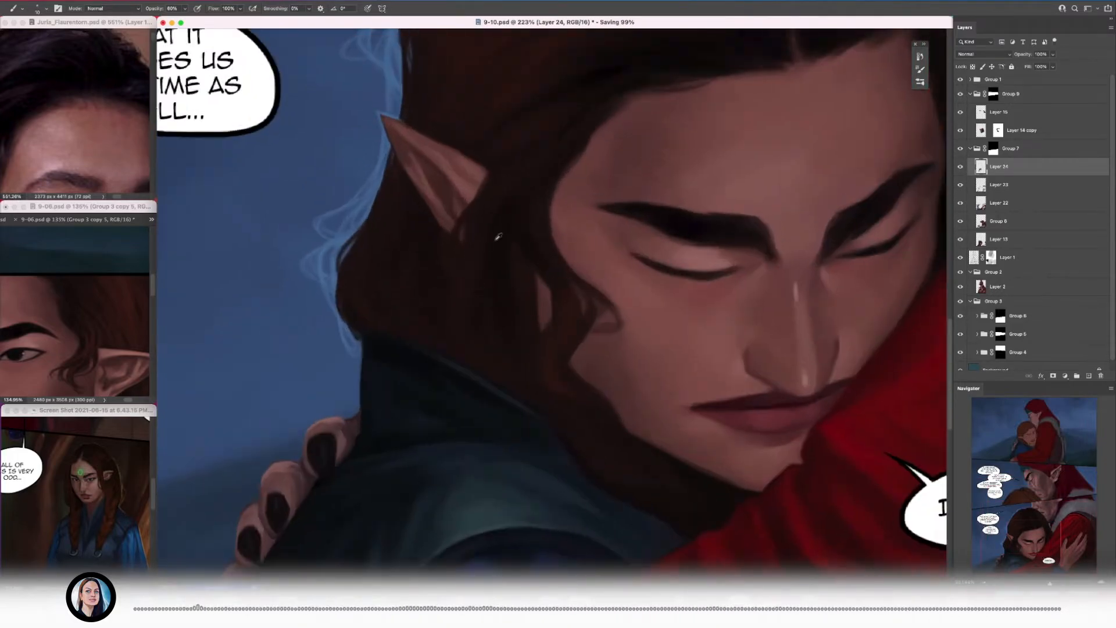
Step: Brush dark brown strands through the hair behind the ear and down to the blue collar, reducing the brush size
left_click_drag(485, 281, 419, 345)
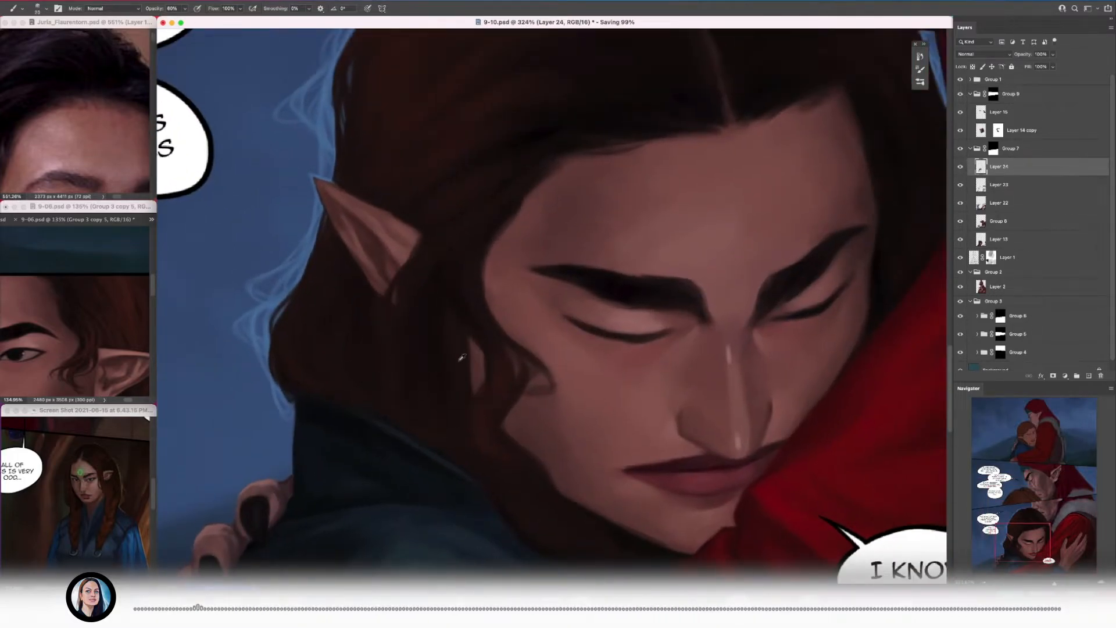
scroll(464, 445, "down", 5)
scroll(421, 478, "up", 5)
left_click_drag(421, 478, 397, 406)
key("bracketleft")
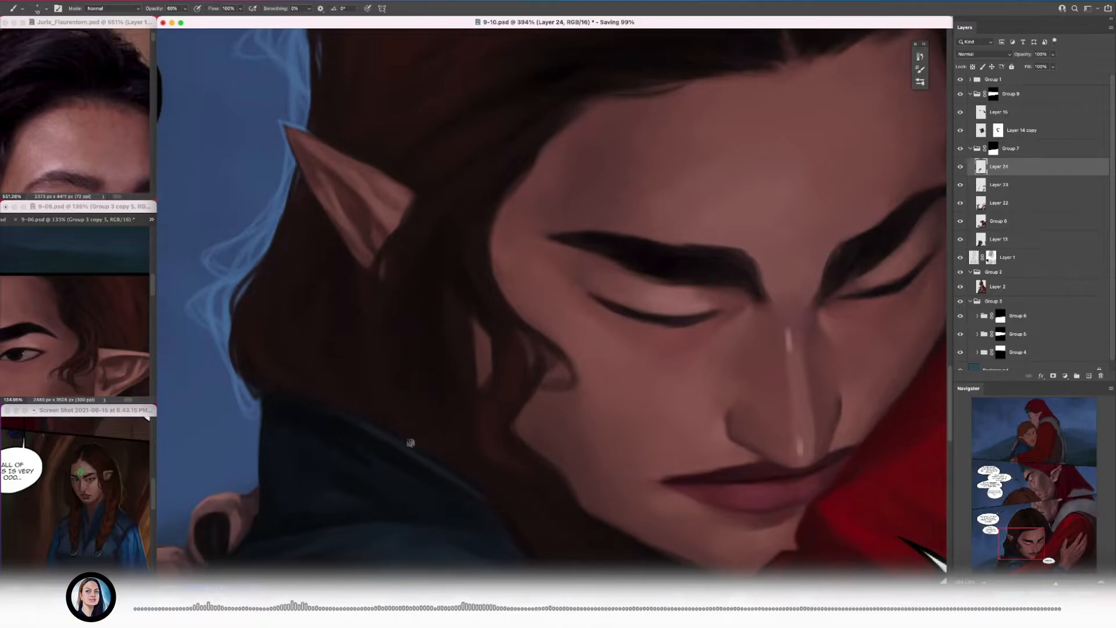
scroll(368, 382, "down", 5)
scroll(372, 343, "up", 5)
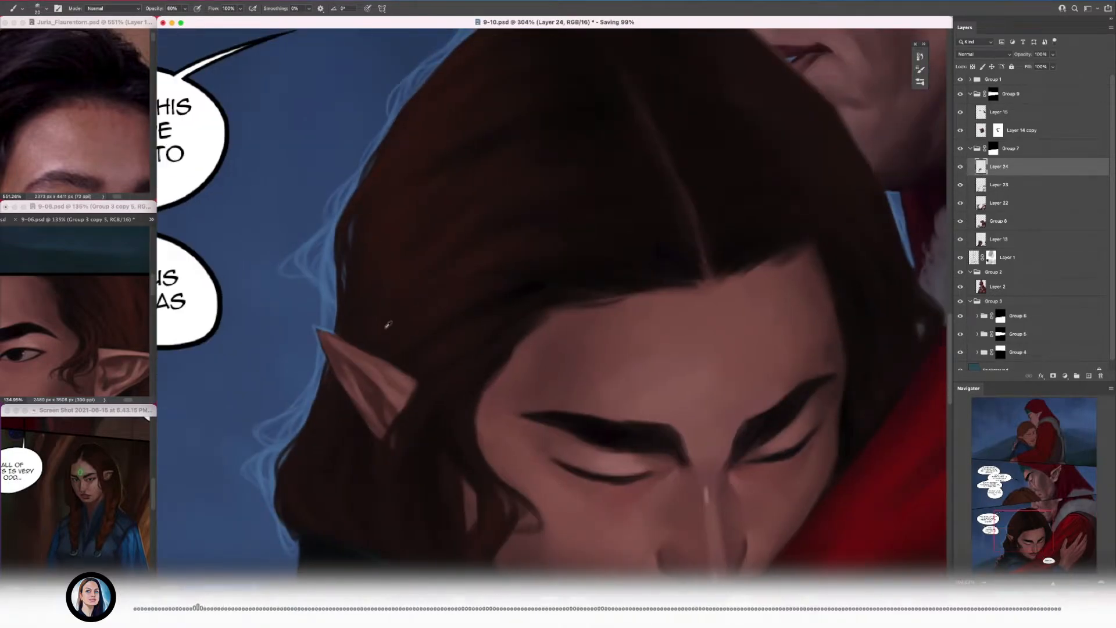
Step: Paint reddish-brown strands through the hair above the pointed ear and back from the temple, adjusting the brush size
key("]")
mouse_move(563, 226)
left_mouse_down()
mouse_move(520, 302)
mouse_move(527, 295)
left_mouse_up()
key("[")
key("[")
left_click_drag(372, 401, 385, 406)
left_click_drag(380, 419, 402, 344)
left_click(483, 318, "alt")
left_click_drag(532, 296, 464, 366)
left_click(406, 339, "alt")
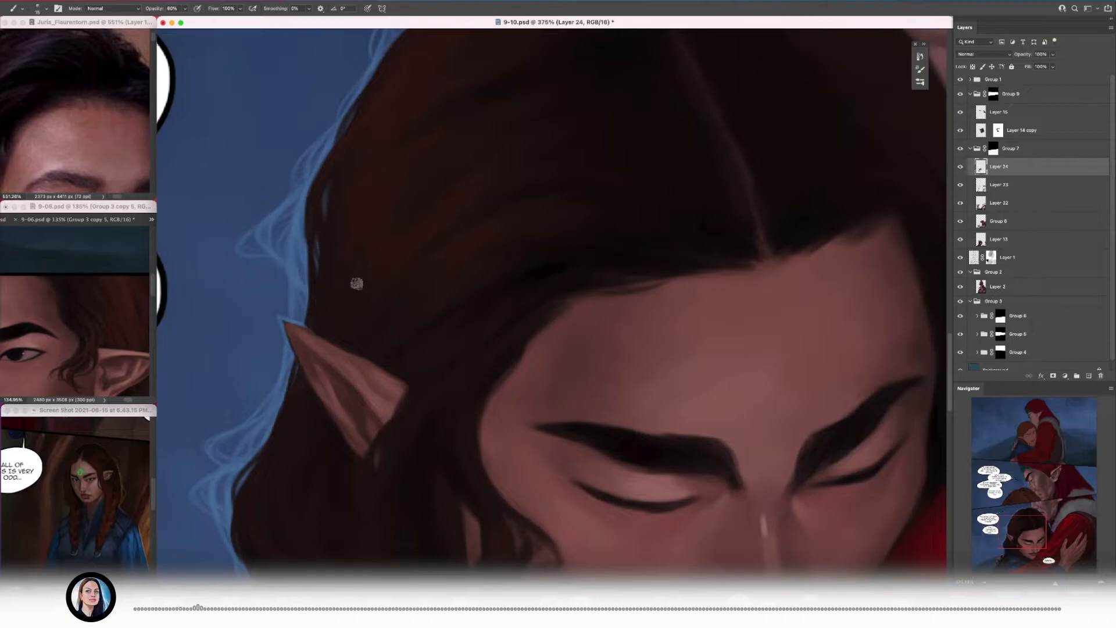
Step: Refine the hair around the ear, from above its tip to the strands below the lobe, with a smaller brush
left_click_drag(374, 257, 348, 261)
mouse_move(331, 375)
left_mouse_down()
mouse_move(348, 323)
mouse_move(337, 343)
left_mouse_up()
key("[")
key("[")
key("[")
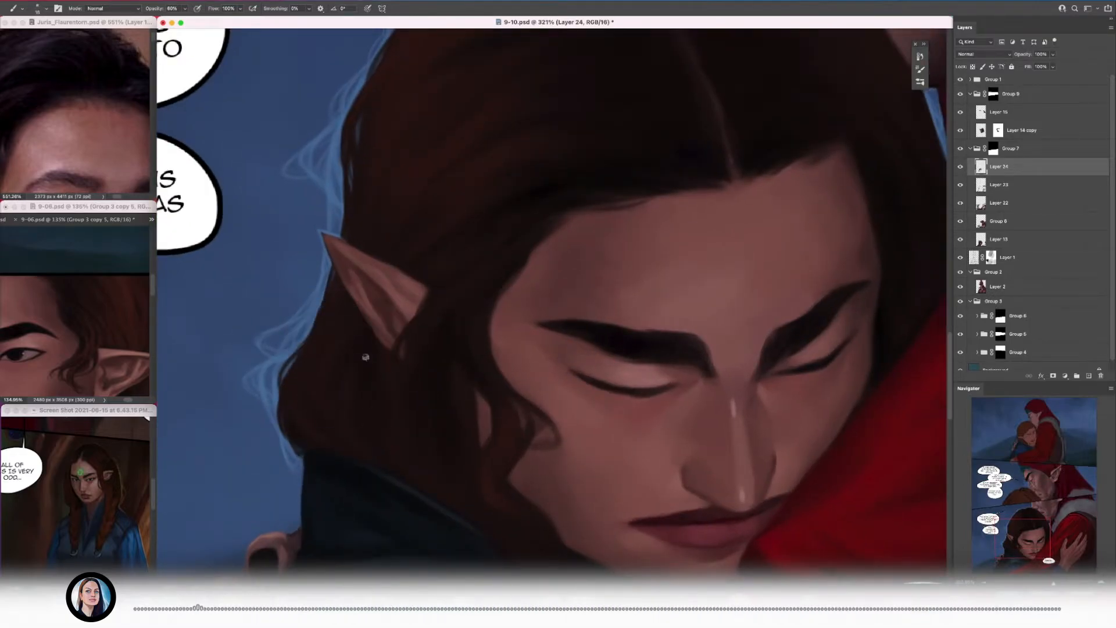
left_click_drag(352, 366, 384, 378)
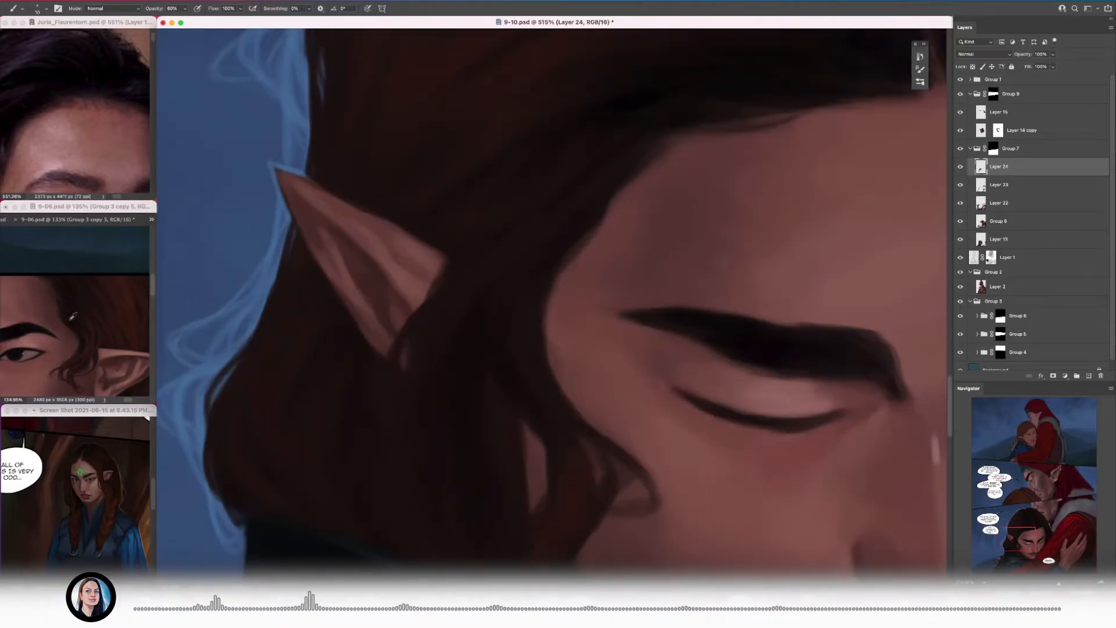
left_click_drag(377, 437, 335, 437)
left_click_drag(447, 333, 477, 325)
Step: Brush warm reddish-brown over the upper side of the crown, starting with a larger brush
key("]")
key("]")
left_click_drag(331, 178, 468, 199)
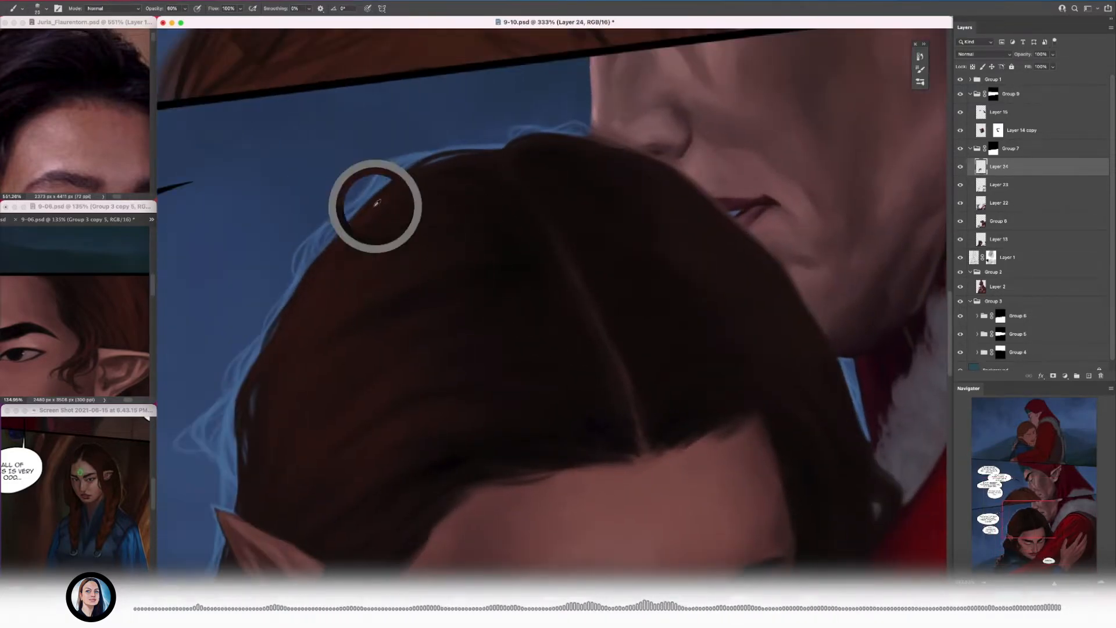
key("bracketleft")
left_click_drag(389, 234, 441, 197)
left_click_drag(507, 185, 344, 197)
left_click(448, 312, "alt")
left_click_drag(300, 208, 512, 163)
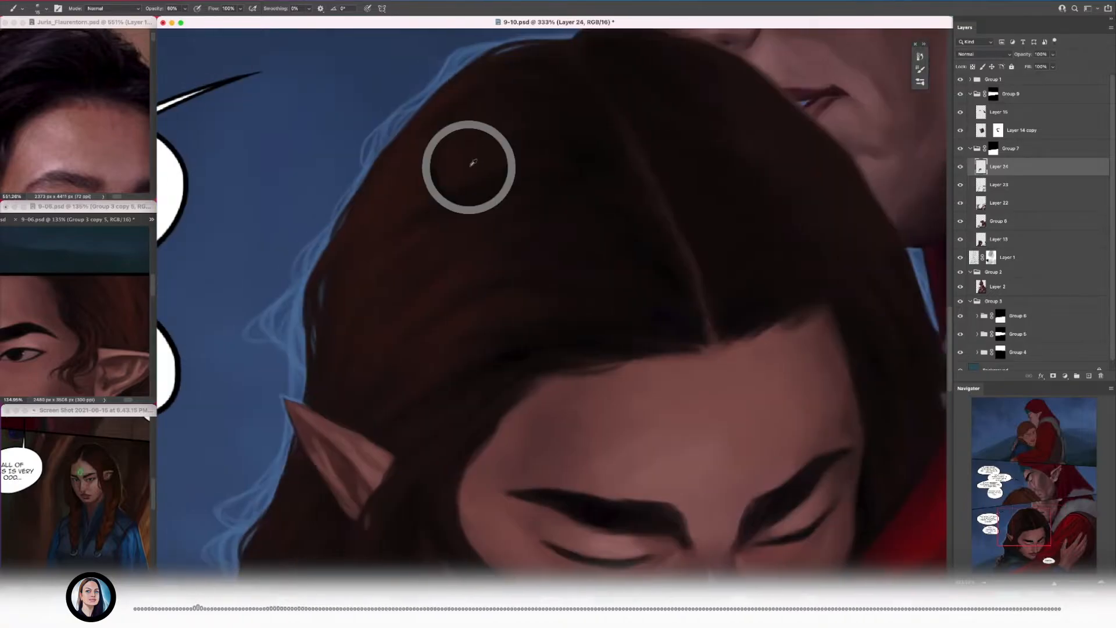
Step: Add finer strands between the outer edge of the crown and the temple with a smaller brush
left_click(406, 248, "alt")
key("bracketleft")
key("bracketleft")
key("bracketleft")
left_click_drag(465, 198, 384, 198)
left_click_drag(463, 175, 534, 180)
left_click(480, 254, "alt")
left_click(437, 274, "alt")
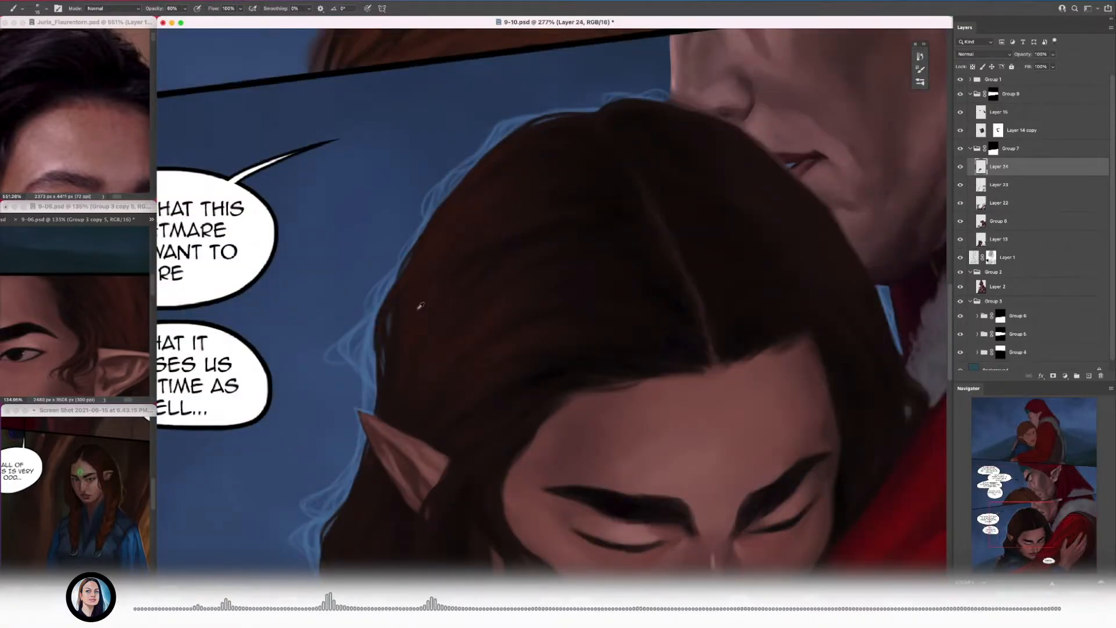
Step: Sweep broader strands across the side of the head toward the parting with a larger brush
key("bracketright")
key("bracketright")
left_click_drag(419, 306, 445, 305)
left_click_drag(625, 228, 408, 300)
left_click_drag(409, 257, 348, 262)
left_click_drag(359, 326, 491, 319)
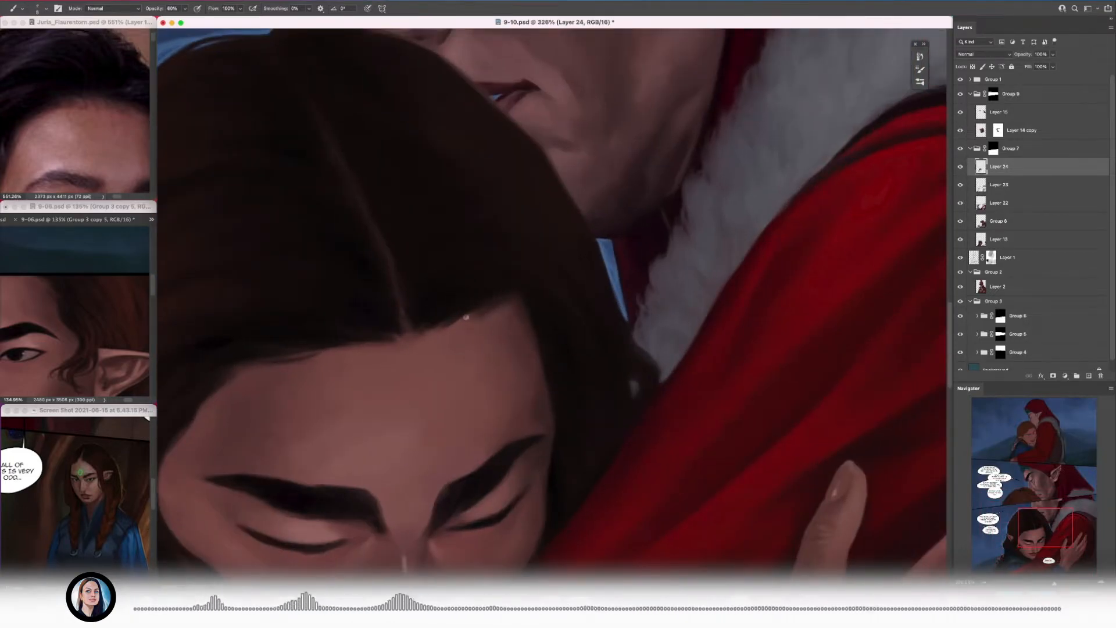
Step: Blend the forehead skin into the hairline on the far side of the parting with a larger brush
left_click(476, 369, "alt")
key("bracketright")
key("bracketright")
key("bracketright")
left_click(502, 349, "alt")
left_click(521, 378, "alt")
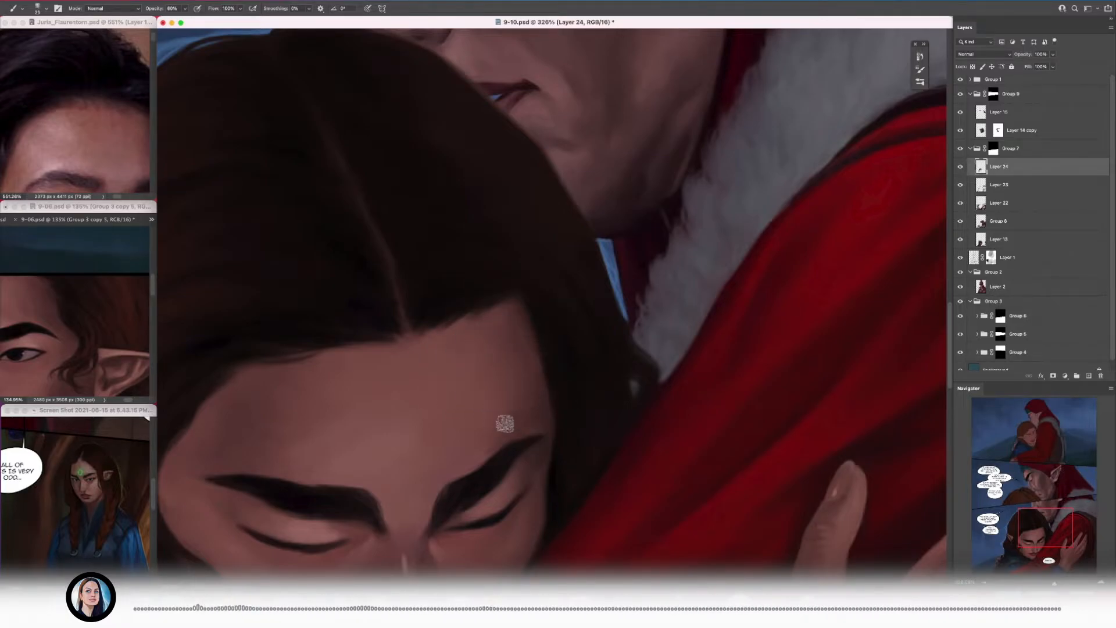
left_click(545, 406, "alt")
Step: Touch up the hair below the loose cheek curl and along the jaw with a smaller brush
scroll(541, 385, "down", 5)
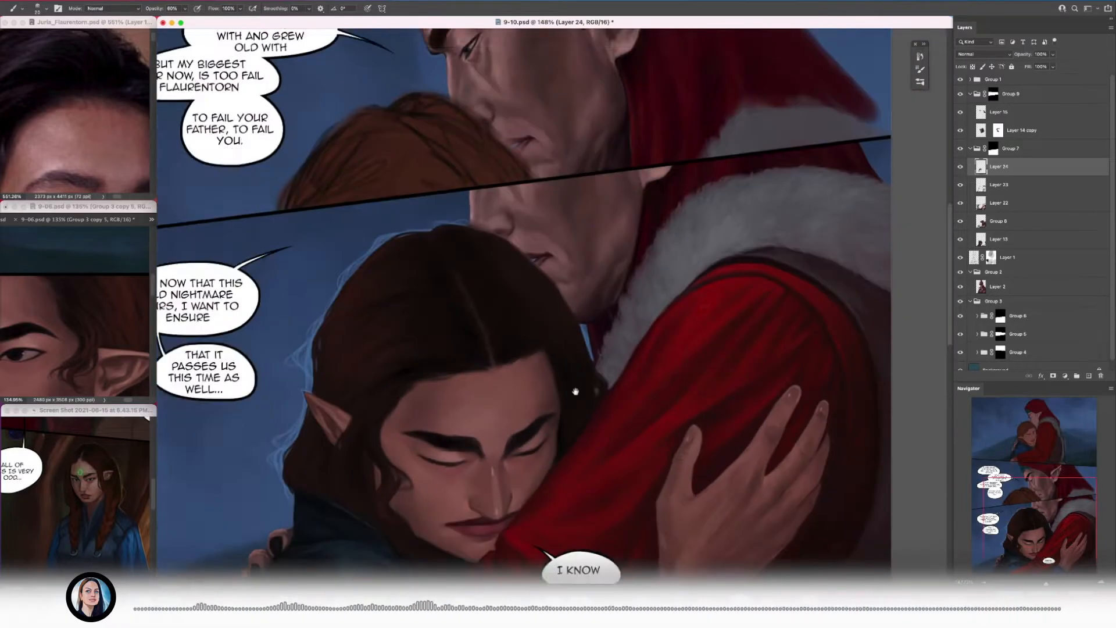
scroll(540, 383, "up", 4)
left_click(492, 298, "alt")
scroll(492, 299, "down", 4)
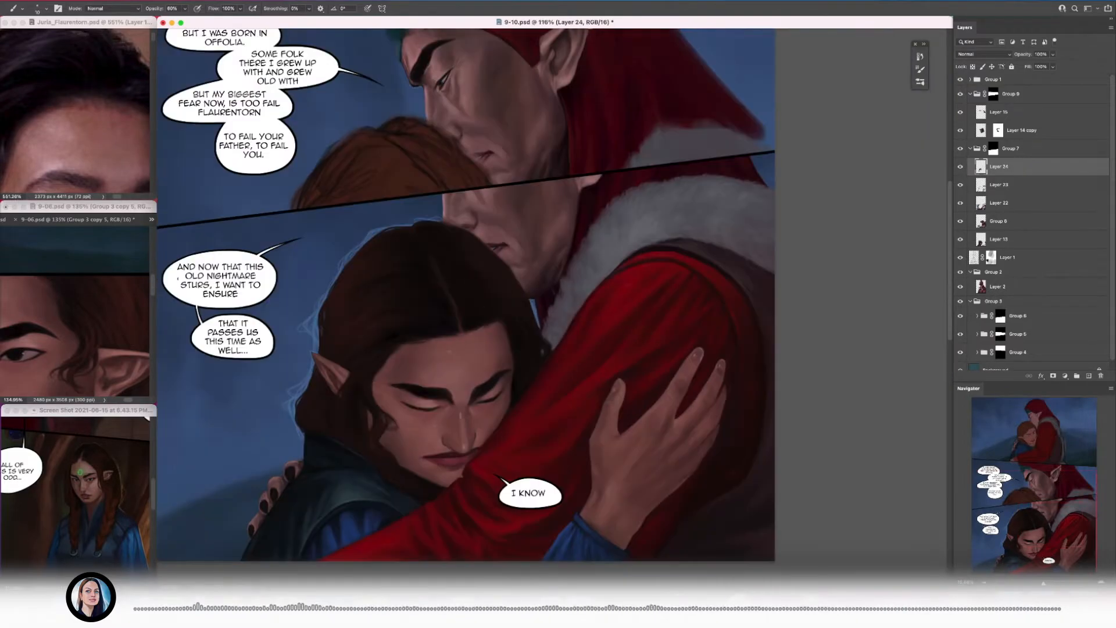
scroll(238, 412, "up", 5)
key("bracketleft")
key("bracketleft")
key("bracketleft")
left_click_drag(395, 388, 393, 407)
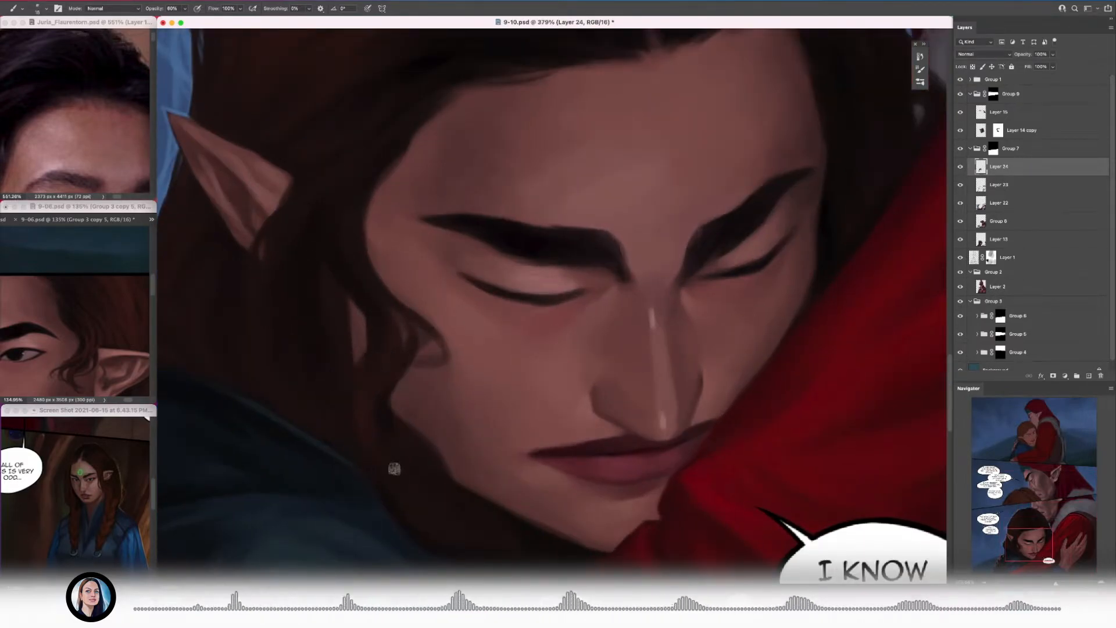
scroll(364, 425, "down", 4)
scroll(371, 428, "up", 3)
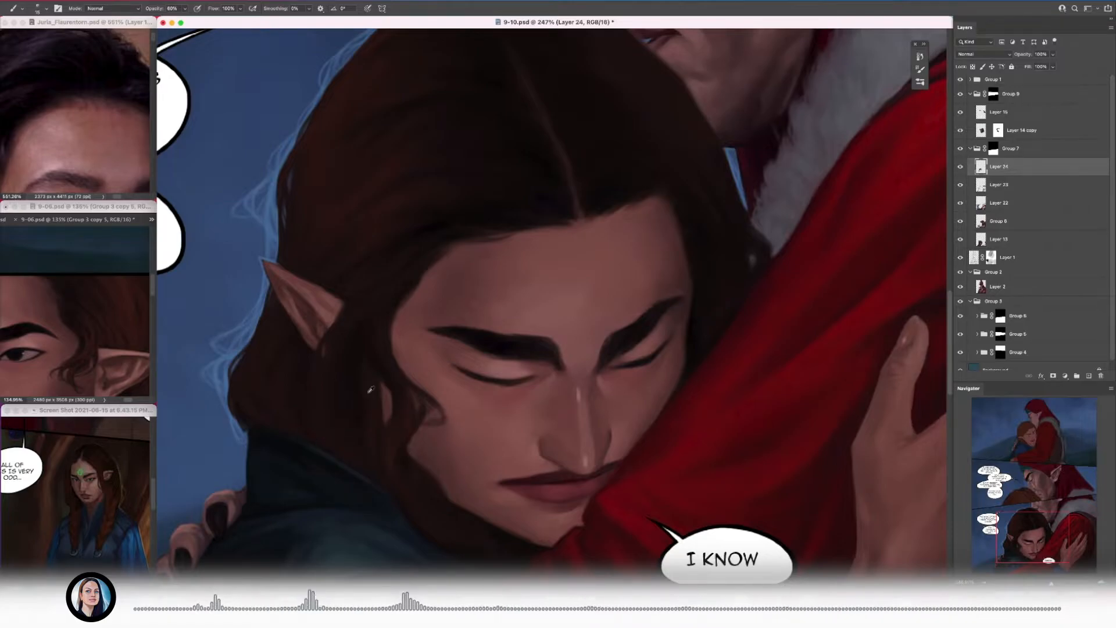
Step: Examine the hair against the whole panel, from the collar and jaw up to the parting
scroll(370, 390, "up", 1)
scroll(435, 503, "down", 4)
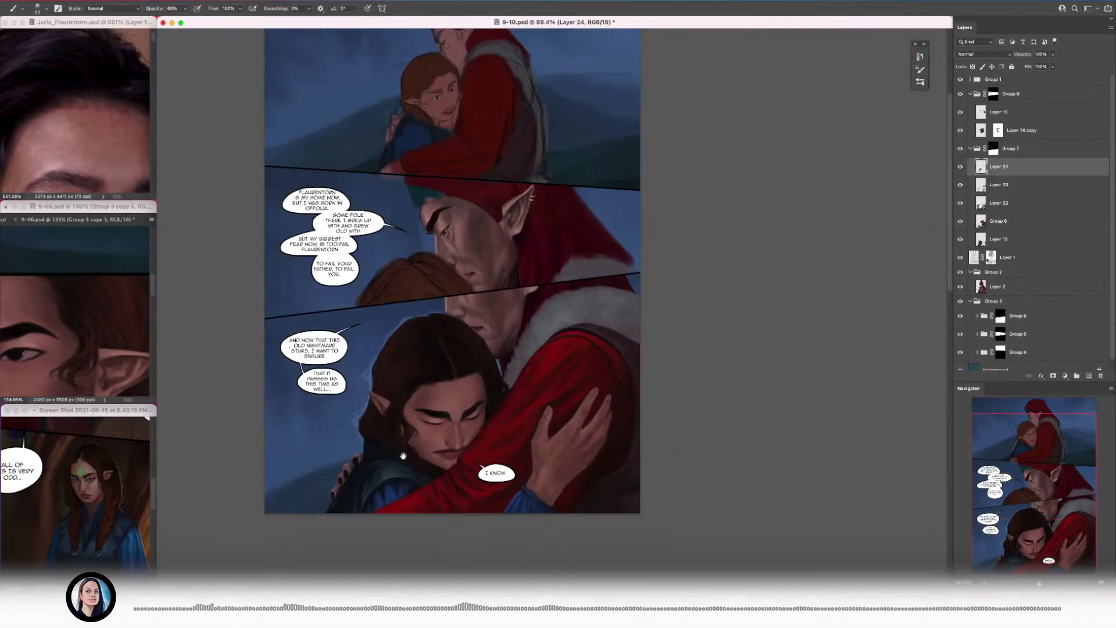
scroll(365, 438, "up", 5)
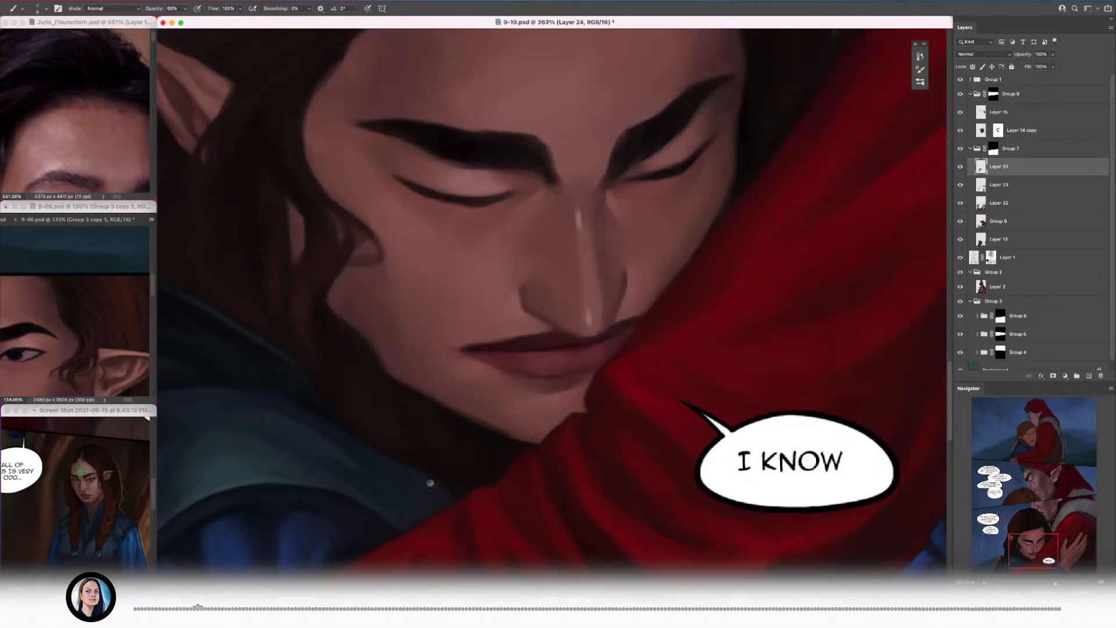
scroll(405, 464, "down", 1)
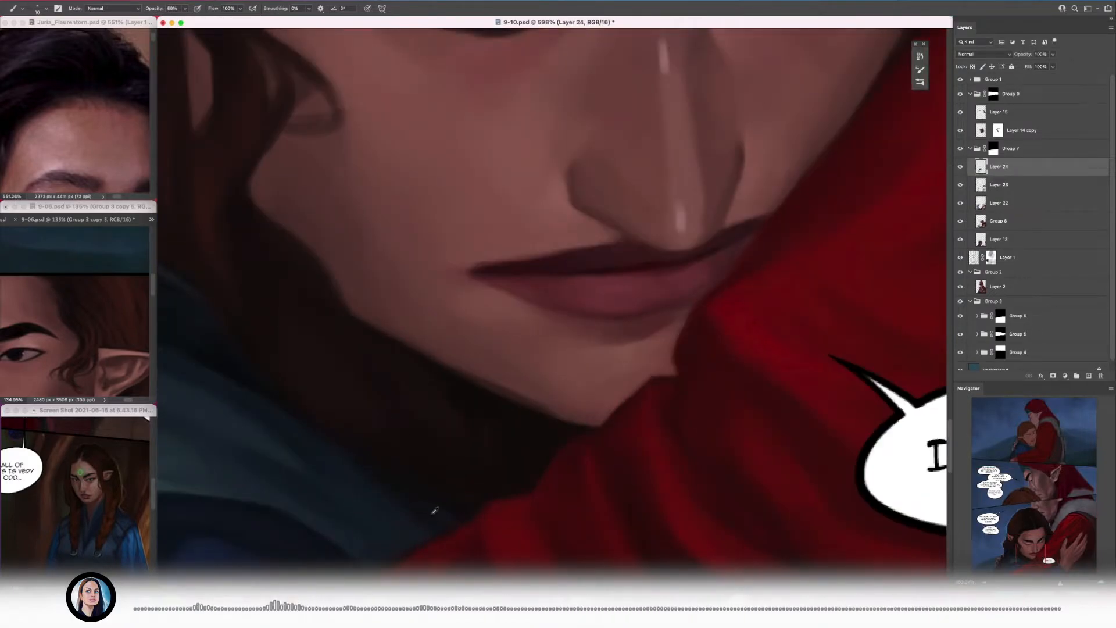
scroll(434, 511, "down", 3)
scroll(417, 309, "up", 2)
scroll(573, 181, "up", 2)
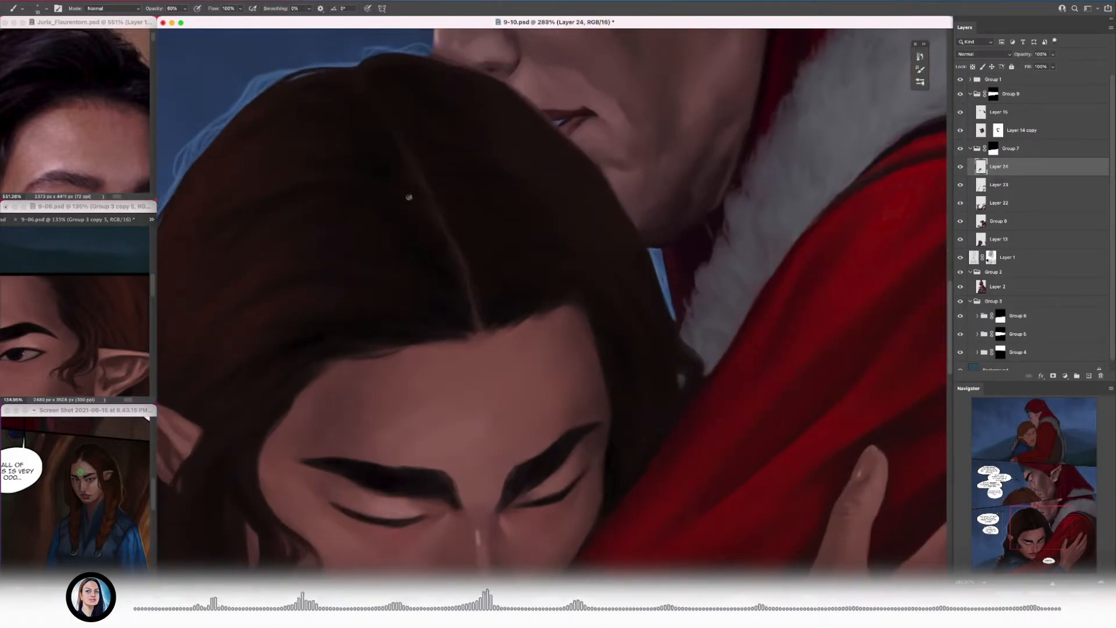
scroll(433, 269, "down", 2)
scroll(334, 442, "up", 2)
key("bracketleft")
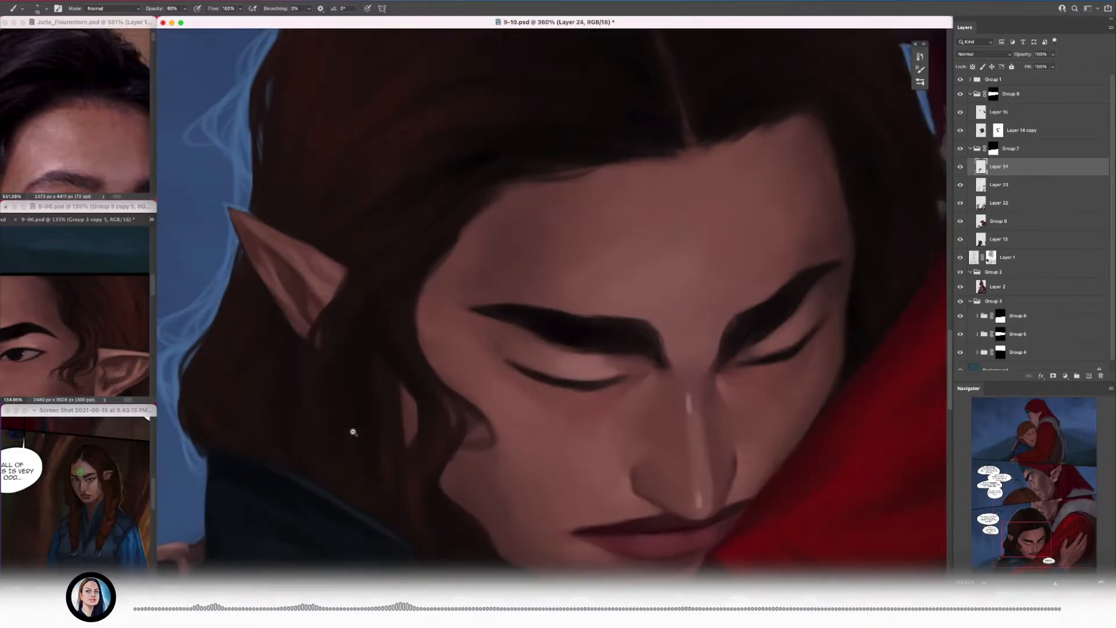
Step: Soften the hairline at the near temple with short dark strokes over the edge of the forehead
scroll(334, 401, "down", 3)
scroll(372, 323, "up", 3)
scroll(348, 233, "up", 2)
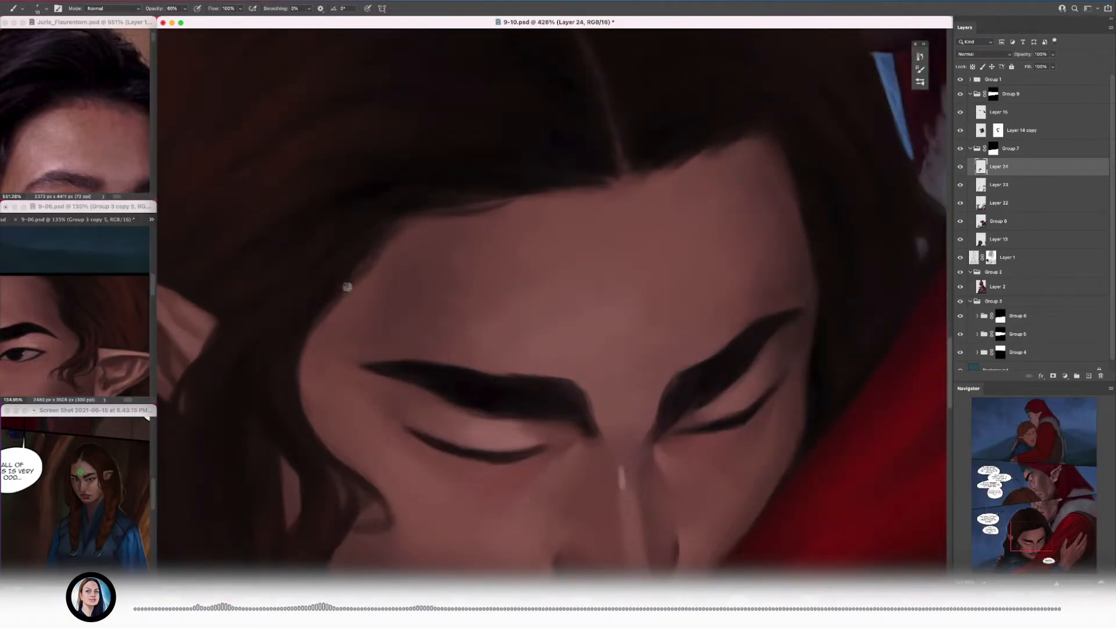
left_click(346, 294, "alt")
left_click_drag(312, 332, 350, 307)
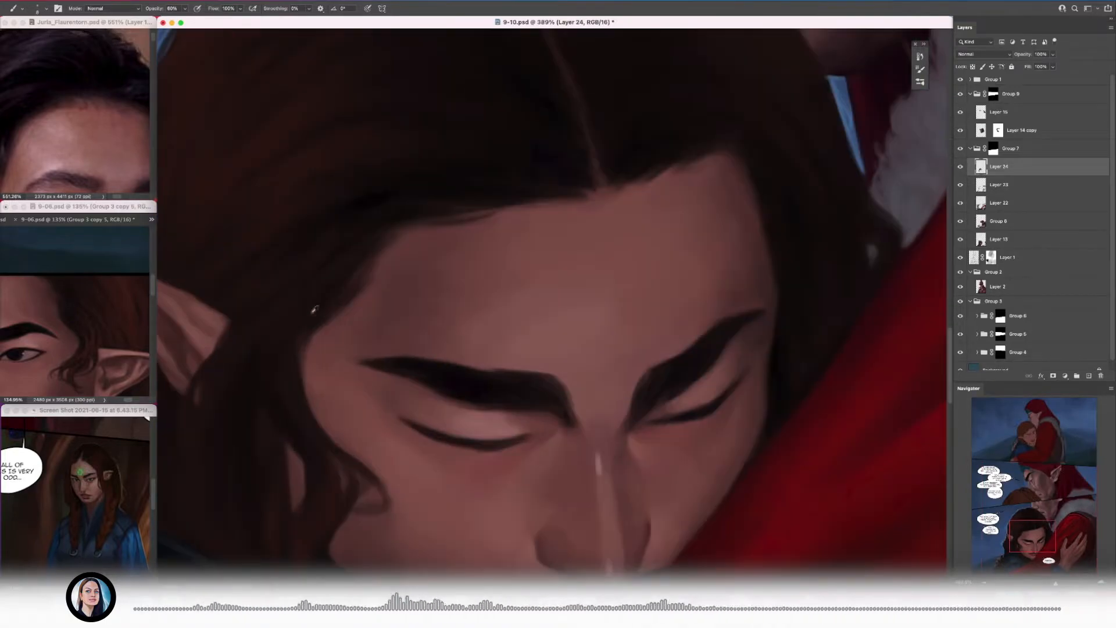
left_click(303, 324, "alt")
Step: Touch up the dark hair on the far side of the head beside the fur collar
scroll(368, 353, "down", 3)
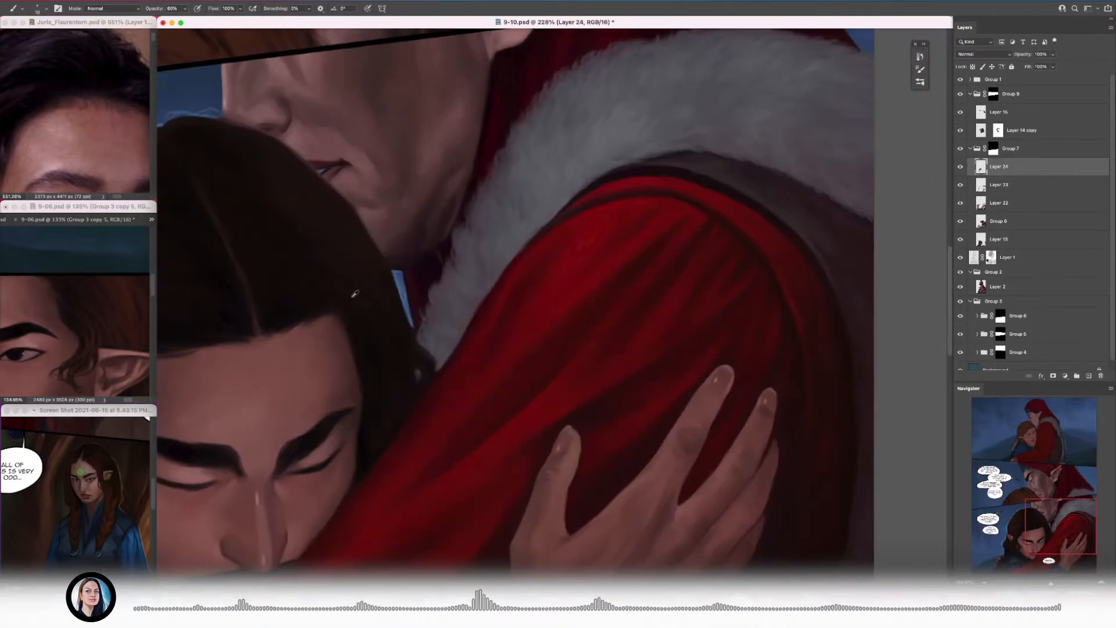
scroll(367, 353, "down", 5)
scroll(392, 314, "up", 5)
left_click(393, 317, "alt")
scroll(391, 262, "down", 5)
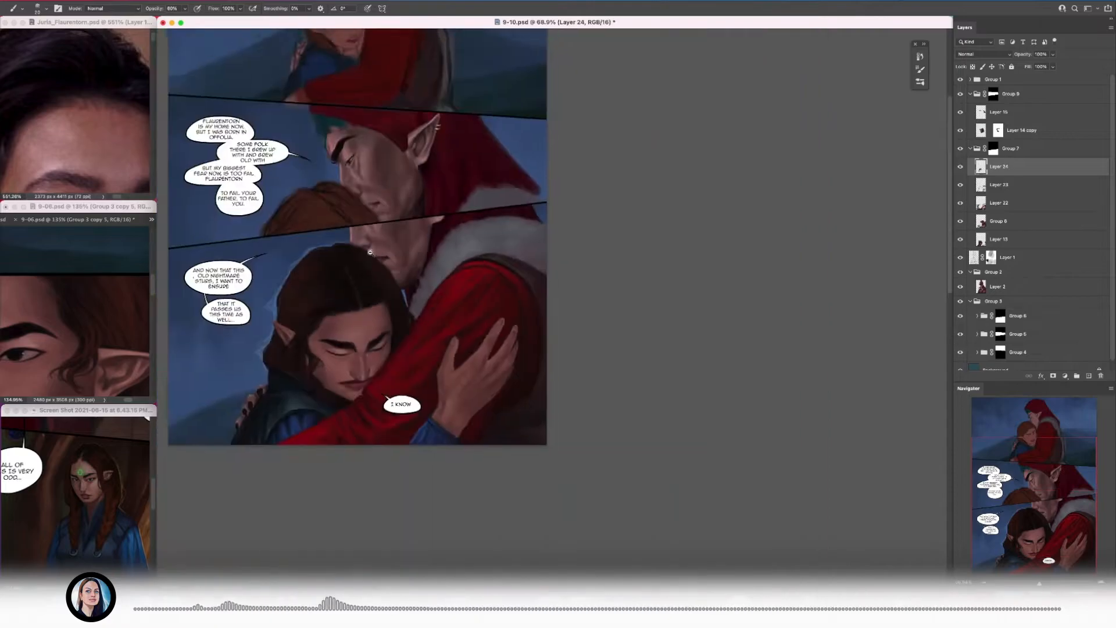
Step: Paint thin dark flyaways from the top of the head over the other figure's nose and lips with a smaller brush
scroll(348, 238, "up", 8)
left_click_drag(270, 279, 320, 296)
key("[")
key("[")
key("[")
key("[")
key("[")
mouse_move(355, 305)
left_mouse_down()
mouse_move(439, 353)
mouse_move(416, 350)
mouse_move(458, 352)
mouse_move(693, 283)
left_mouse_up()
left_click_drag(520, 273, 282, 250)
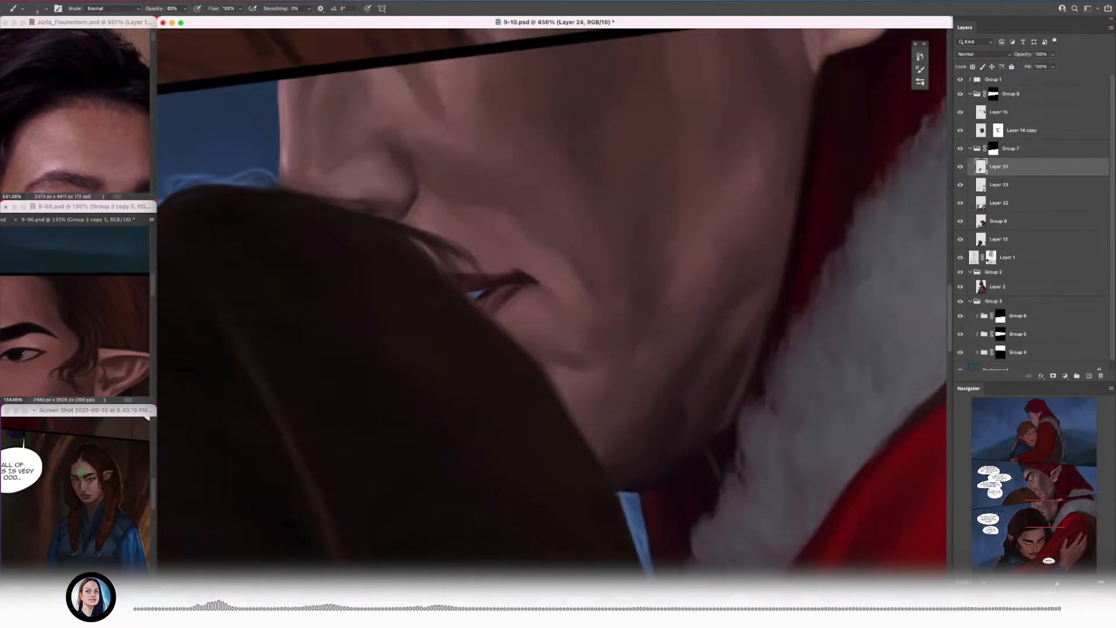
mouse_move(399, 231)
left_mouse_down()
mouse_move(315, 193)
mouse_move(391, 247)
left_mouse_up()
left_click_drag(377, 202, 406, 233)
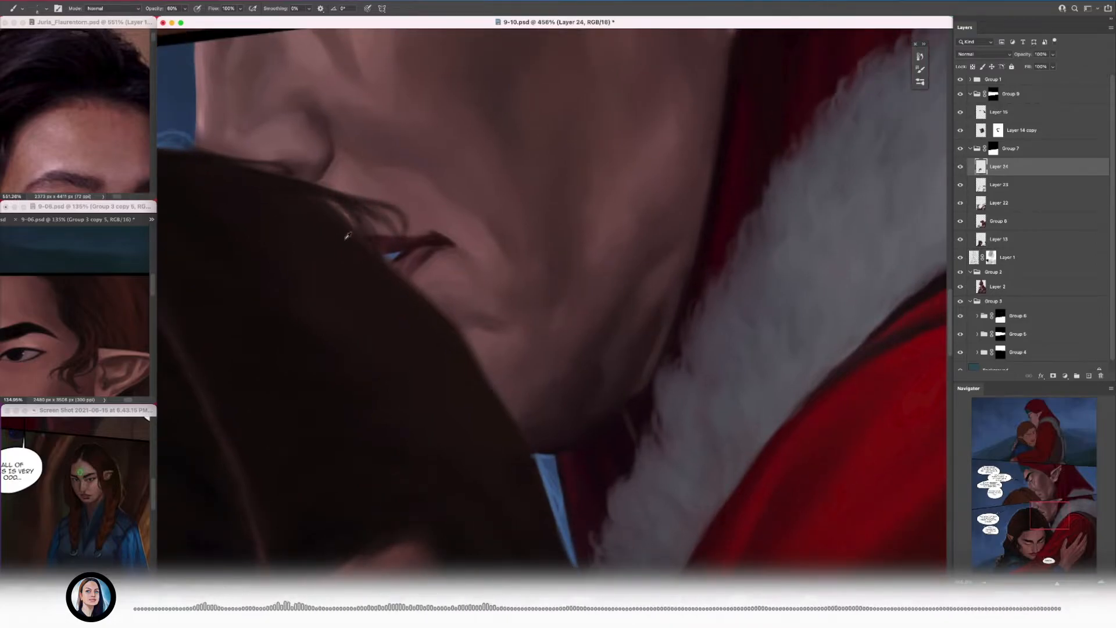
Step: Add fine dark strands along the hair's outer edge, from the other figure's mouth down to his chin
mouse_move(343, 206)
left_mouse_down()
mouse_move(398, 271)
mouse_move(308, 184)
mouse_move(390, 259)
left_mouse_up()
mouse_move(412, 299)
left_mouse_down()
mouse_move(454, 350)
mouse_move(452, 341)
left_mouse_up()
mouse_move(430, 212)
left_mouse_down()
mouse_move(343, 192)
mouse_move(382, 290)
left_mouse_up()
left_click_drag(454, 378, 296, 151)
left_click_drag(350, 190, 329, 153)
left_click_drag(421, 281, 478, 382)
left_click_drag(328, 173, 365, 213)
mouse_move(421, 237)
left_mouse_down()
mouse_move(337, 238)
mouse_move(494, 232)
left_mouse_up()
left_click_drag(384, 270, 407, 308)
left_click_drag(261, 201, 459, 294)
mouse_move(371, 250)
left_mouse_down()
mouse_move(285, 247)
mouse_move(358, 256)
left_mouse_up()
Step: Build up the dark hair below the other figure's mouth with a larger brush, then refine its edge with a smaller one
key("]")
key("]")
key("]")
key("]")
key("]")
key("]")
left_click_drag(286, 246, 367, 327)
mouse_move(424, 370)
left_mouse_down()
mouse_move(316, 280)
mouse_move(258, 212)
left_mouse_up()
key("[")
key("[")
left_click_drag(361, 318, 309, 222)
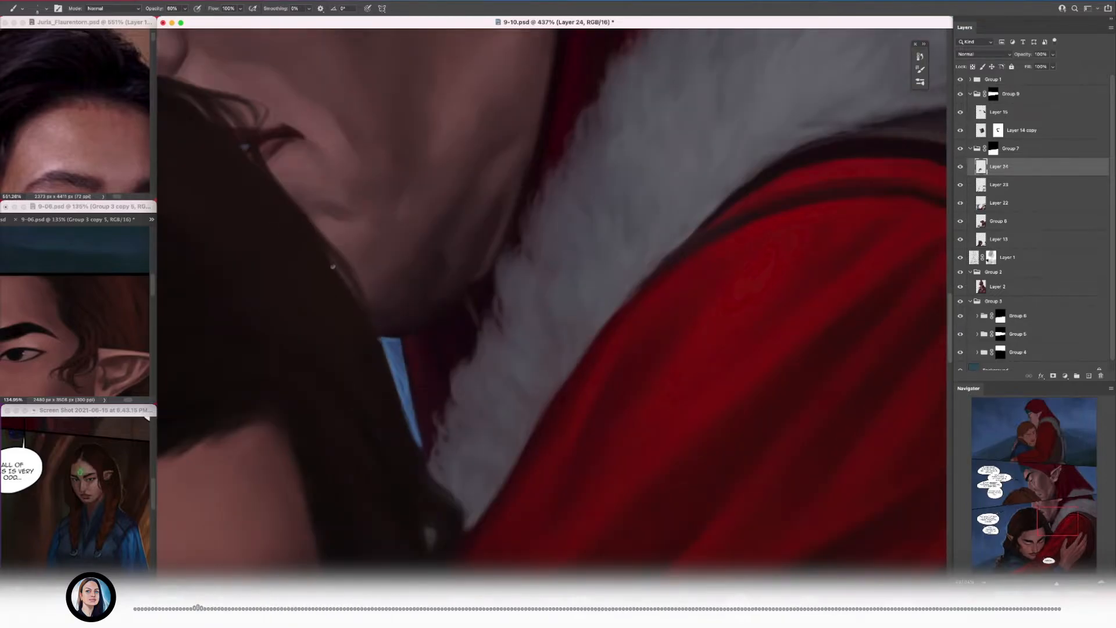
Step: Paint thin curved flyaways over the other figure's chin with a very fine brush
left_click(259, 248, "alt")
mouse_move(359, 342)
left_mouse_down()
mouse_move(386, 368)
mouse_move(331, 337)
mouse_move(401, 325)
left_mouse_up()
key("[")
key("[")
key("[")
key("[")
key("[")
key("[")
key("[")
left_click_drag(311, 229, 385, 317)
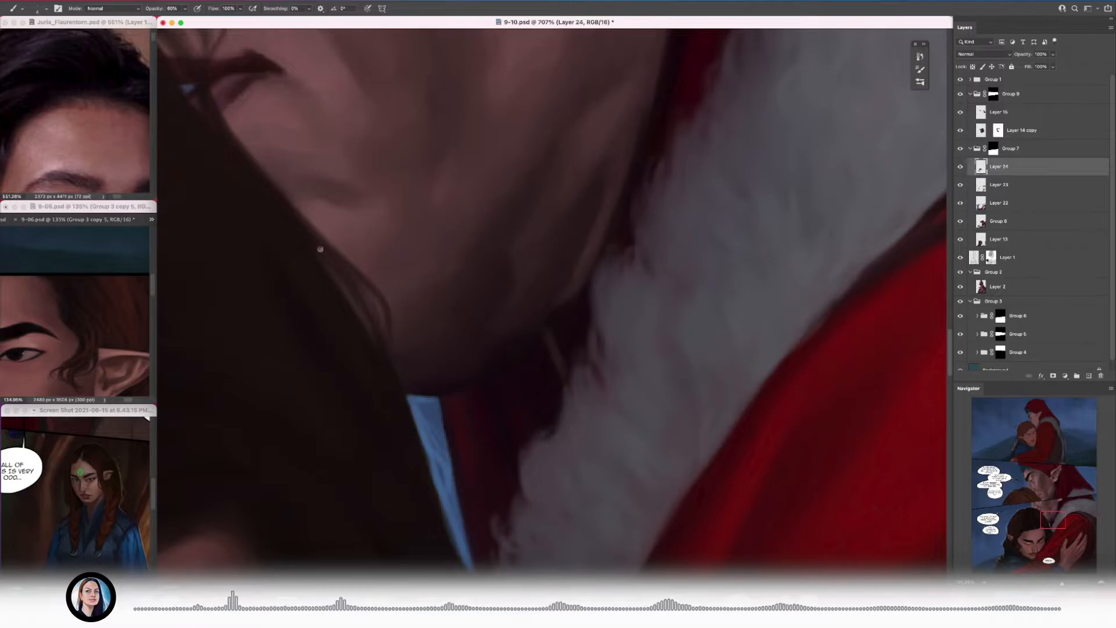
Step: Refine the chin flyaways and the hair edge leading up to the mouth, enlarging the brush
left_click_drag(440, 265, 354, 262)
left_click_drag(393, 224, 478, 228)
left_click(329, 247, "alt")
left_click_drag(397, 272, 247, 125)
key("]")
key("]")
key("]")
key("]")
key("]")
key("]")
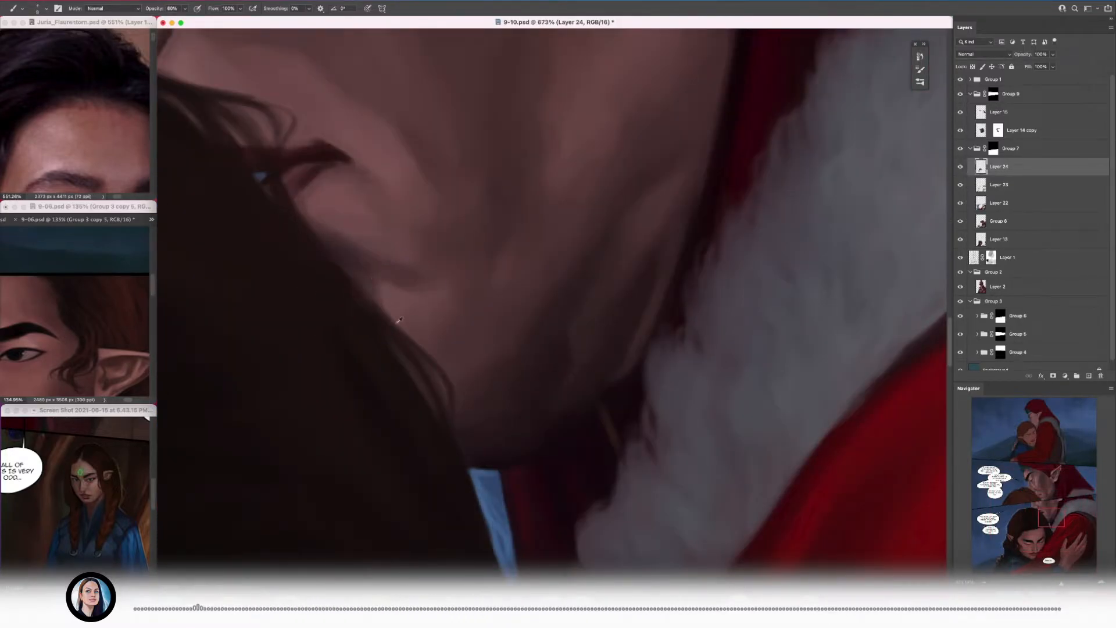
Step: Blend the hair edge between the other figure's mouth and chin and save the document
left_click_drag(455, 386, 291, 257)
left_click(323, 274, "alt")
key("super+s")
left_click_drag(290, 257, 343, 258)
mouse_move(462, 453)
left_mouse_down()
mouse_move(490, 456)
mouse_move(492, 421)
mouse_move(413, 326)
left_mouse_up()
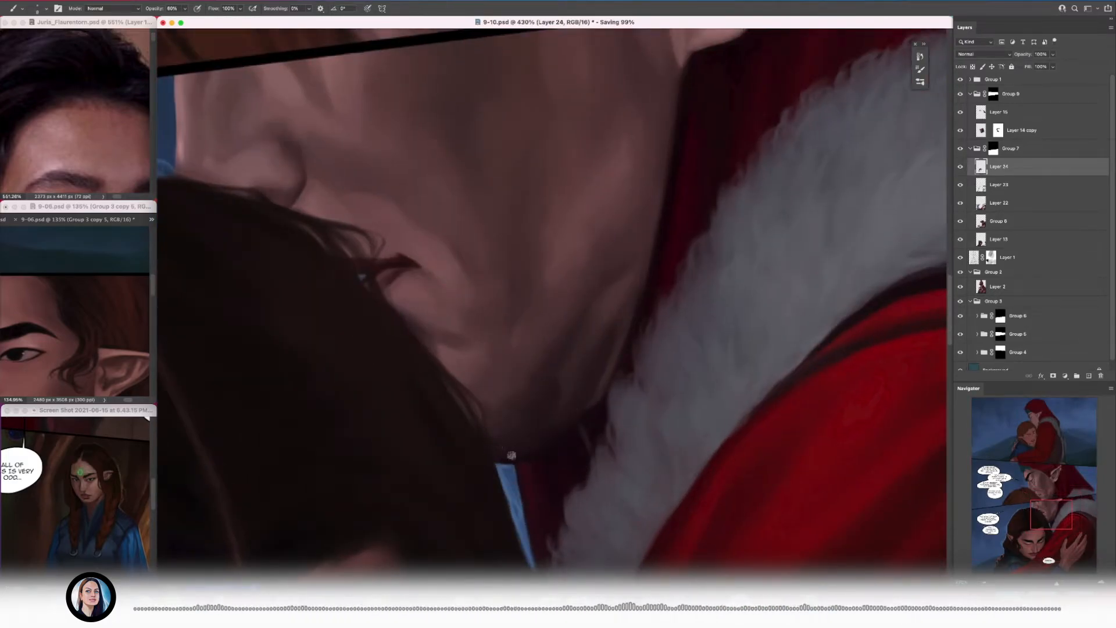
Step: Refine the flyaways and the hair contour beneath the other figure's nose, adjusting the brush size
left_click_drag(511, 455, 407, 372)
left_click_drag(471, 271, 808, 495)
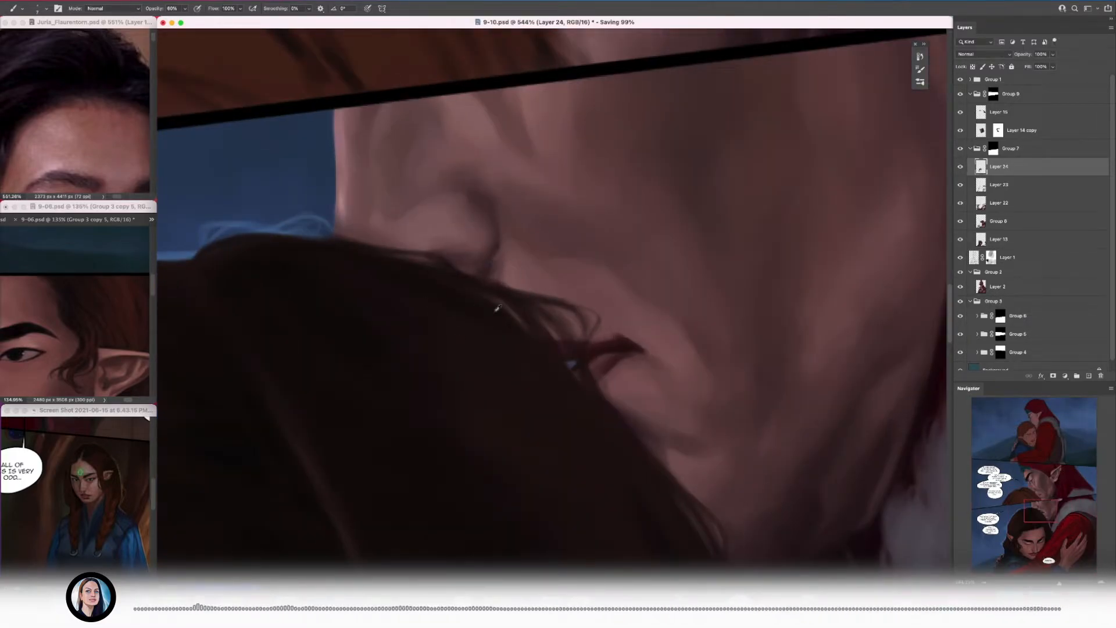
left_click_drag(500, 278, 616, 284)
left_click_drag(561, 367, 597, 389)
mouse_move(596, 389)
left_mouse_down()
mouse_move(553, 309)
mouse_move(546, 339)
mouse_move(473, 364)
left_mouse_up()
key("bracketright")
key("bracketright")
key("bracketright")
key("bracketright")
key("bracketright")
key("bracketleft")
key("bracketleft")
left_click(465, 243, "alt")
Step: Paint small dark curled flyaways over the fur trim beside the red sleeve with a smaller brush
left_click_drag(550, 378, 645, 380)
key("bracketleft")
key("bracketleft")
mouse_move(527, 241)
left_mouse_down()
mouse_move(597, 322)
mouse_move(576, 292)
mouse_move(618, 294)
left_mouse_up()
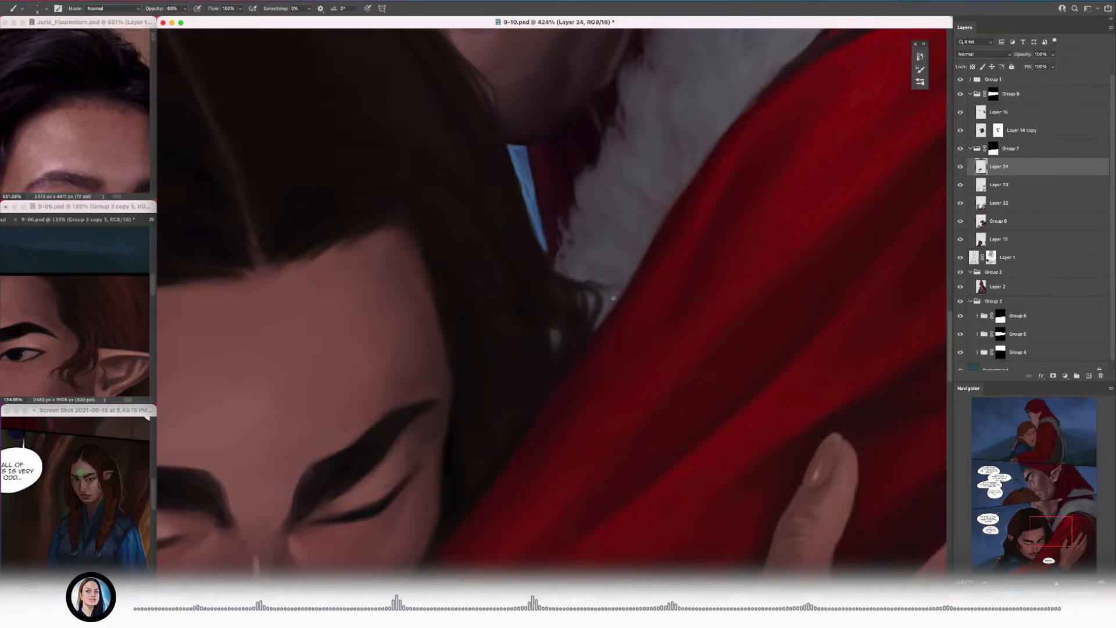
mouse_move(549, 278)
left_mouse_down()
mouse_move(526, 357)
mouse_move(531, 321)
mouse_move(545, 354)
mouse_move(488, 465)
left_mouse_up()
key("bracketleft")
key("bracketleft")
key("bracketleft")
key("bracketleft")
key("bracketleft")
key("bracketleft")
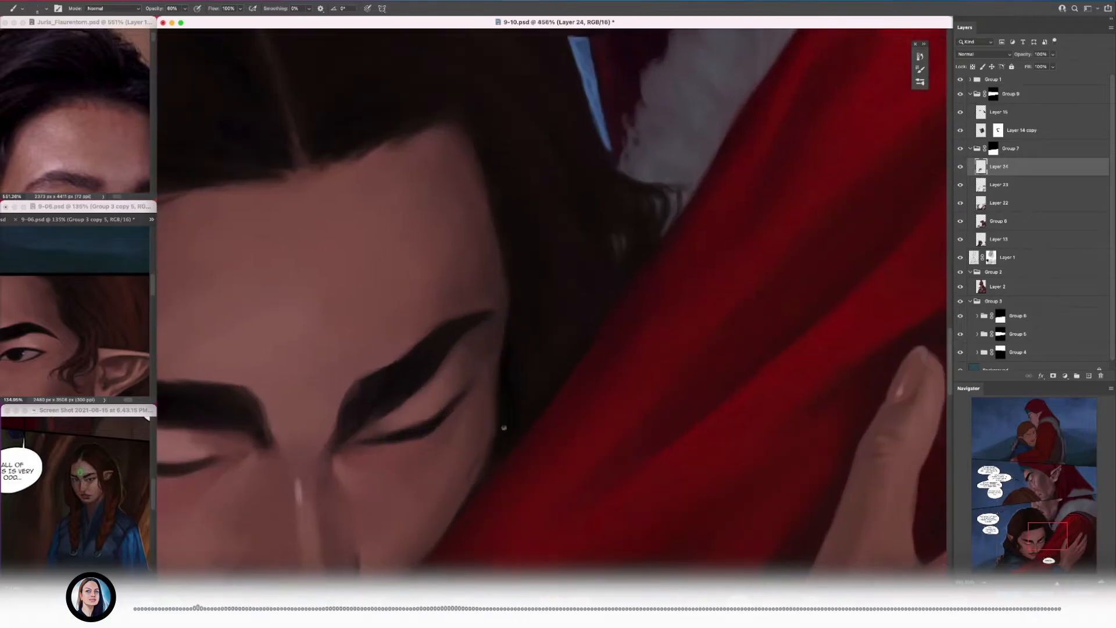
Step: Refine the hair's edge along the far side of the face and the near jaw with a small brush
mouse_move(501, 405)
left_mouse_down()
mouse_move(441, 409)
mouse_move(561, 378)
mouse_move(509, 443)
mouse_move(511, 383)
mouse_move(567, 395)
left_mouse_up()
left_click(572, 344, "alt")
left_click_drag(537, 372, 476, 343)
left_click_drag(462, 399, 535, 395)
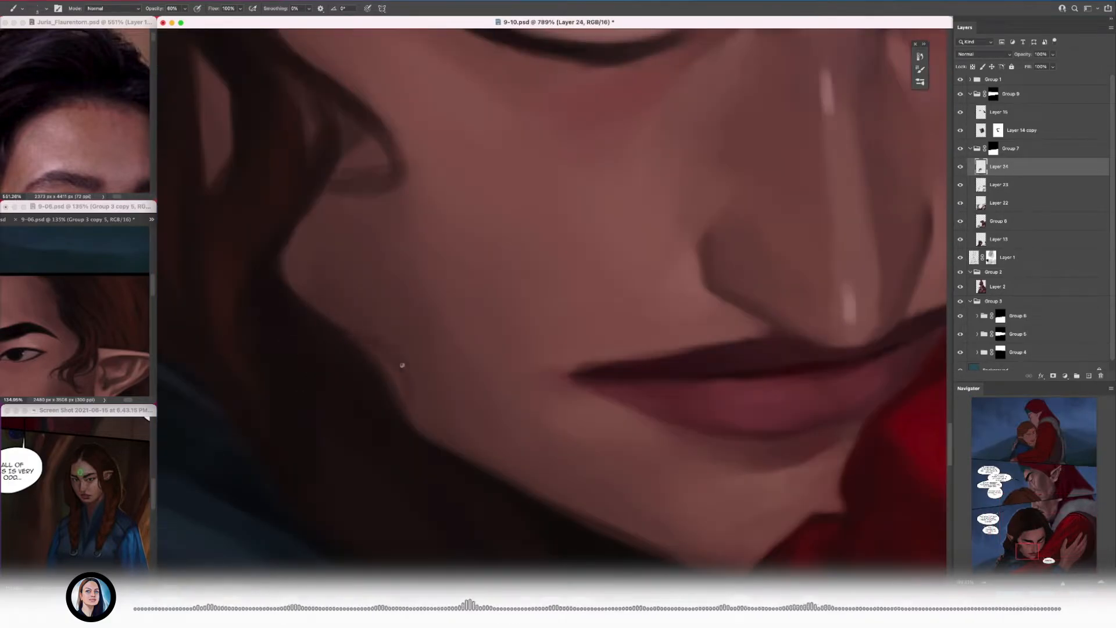
Step: Paint fine dark hair strands along the near jaw beneath the cheek curl
left_click(374, 396, "alt")
left_click_drag(372, 354, 326, 356)
left_click_drag(384, 407, 436, 396)
left_click_drag(360, 355, 406, 368)
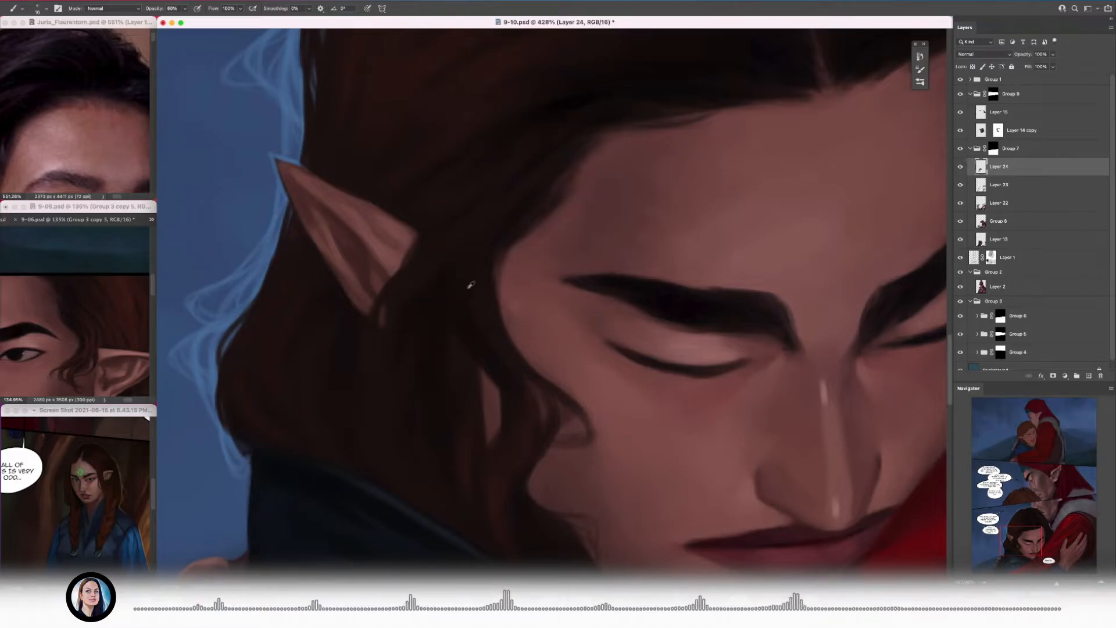
Step: Refine the hairline at the temple between the ear and the eyebrow with a smaller brush
key("bracketleft")
mouse_move(500, 250)
left_mouse_down()
mouse_move(447, 255)
mouse_move(504, 256)
left_mouse_up()
key("bracketleft")
key("bracketleft")
key("bracketleft")
key("bracketleft")
mouse_move(496, 250)
left_mouse_down()
mouse_move(445, 275)
mouse_move(490, 261)
left_mouse_up()
key("bracketright")
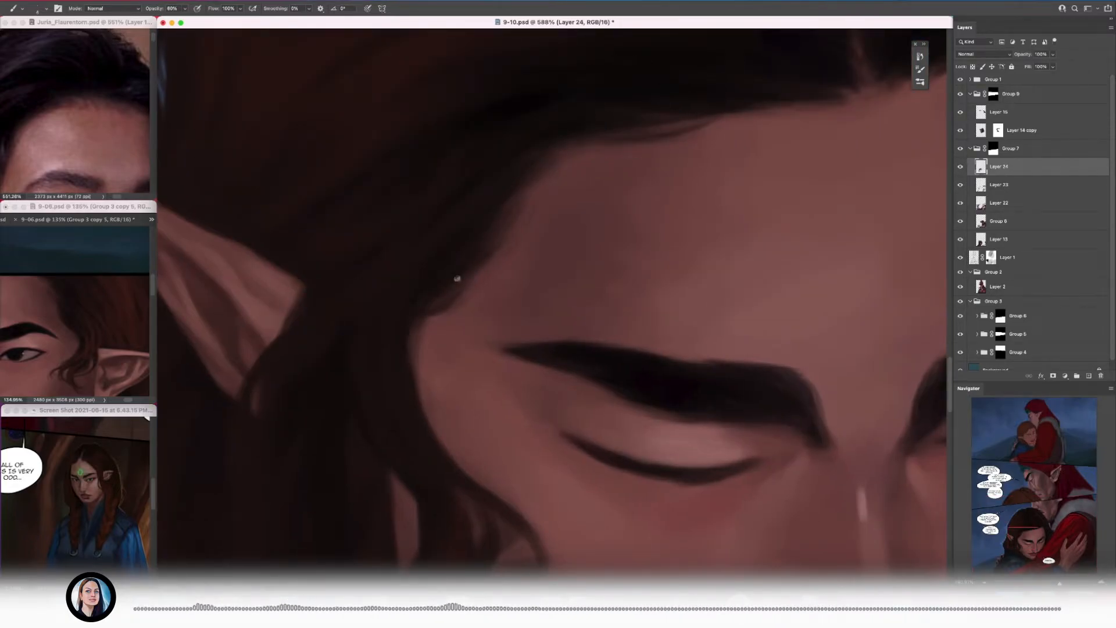
Step: Smooth the dark hair edge from the temple up to the forehead, enlarging the brush
scroll(452, 269, "down", 10)
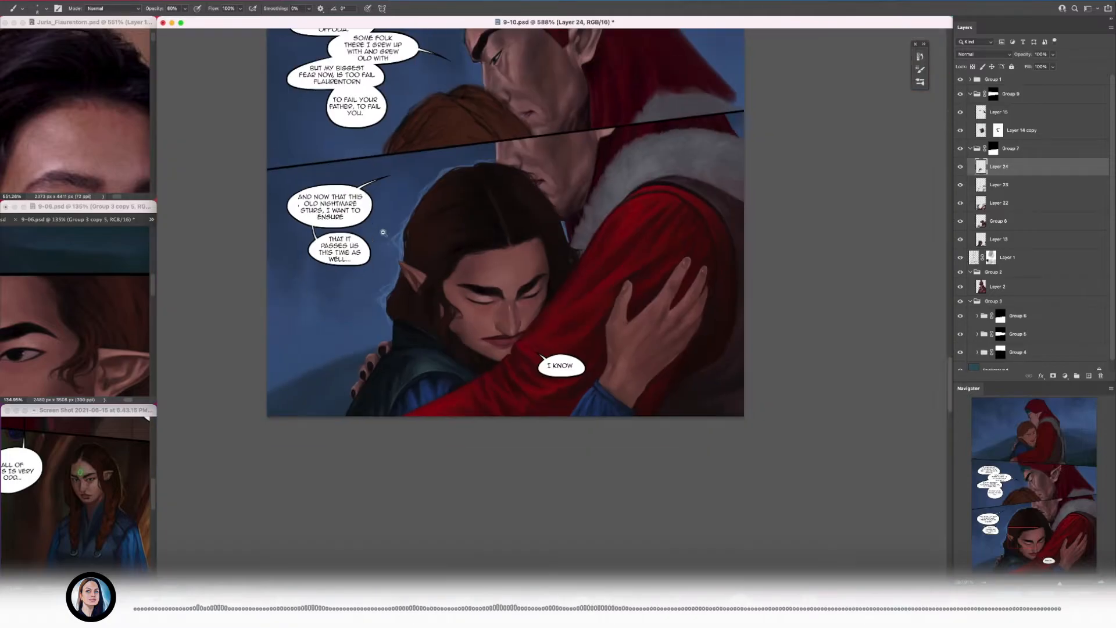
scroll(449, 272, "up", 8)
scroll(464, 275, "down", 4)
left_click(485, 234, "alt")
key("bracketright")
key("bracketright")
key("bracketright")
key("bracketright")
key("bracketright")
key("bracketright")
key("bracketright")
key("bracketright")
scroll(431, 275, "down", 2)
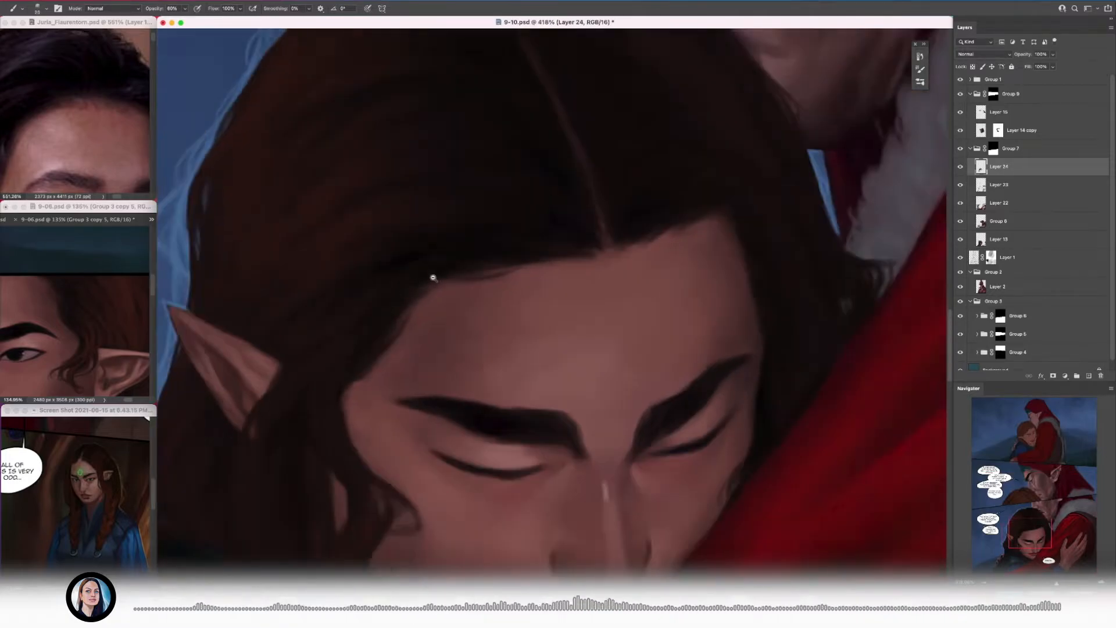
Step: Extend the curled lock in front of the ear with fine wisps over the cheek and save the document
scroll(412, 273, "up", 6)
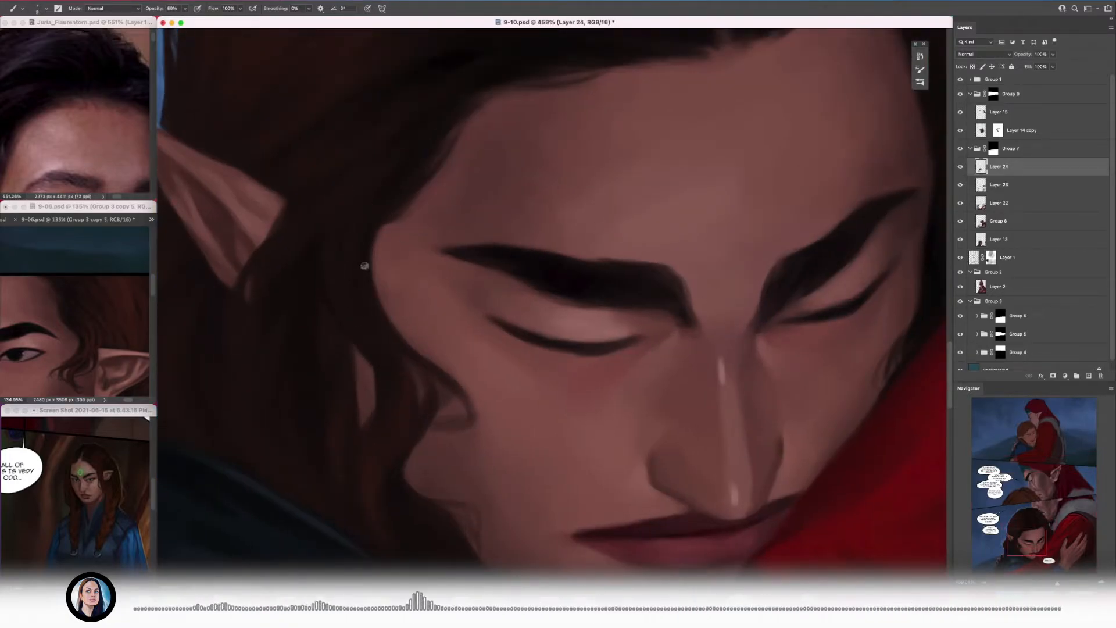
scroll(484, 408, "down", 4)
scroll(494, 380, "up", 3)
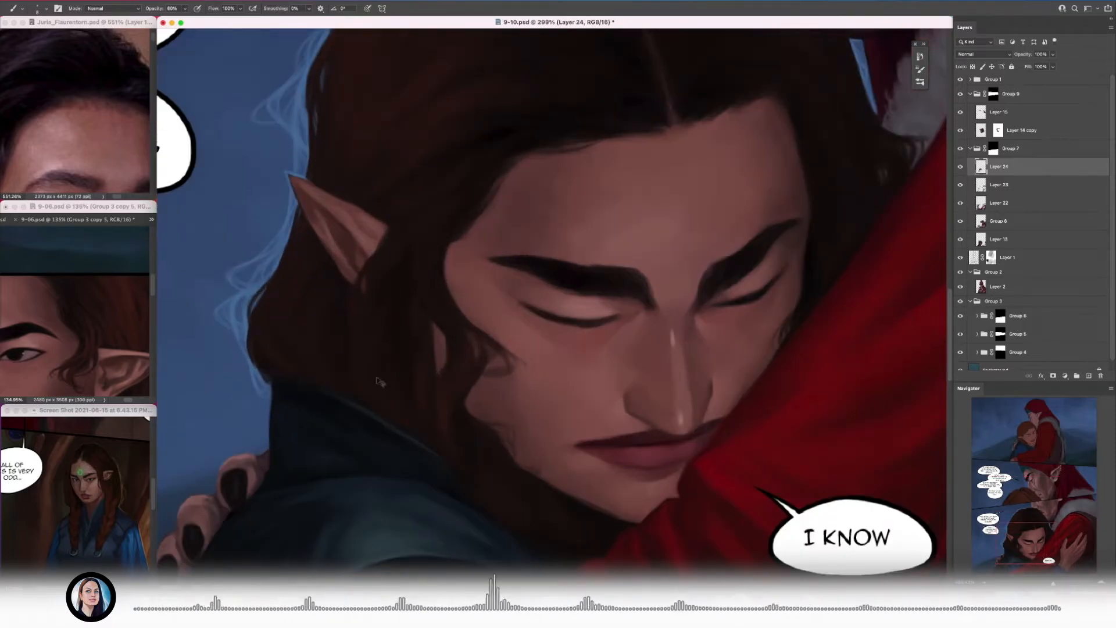
key("ctrl+s")
scroll(494, 381, "up", 4)
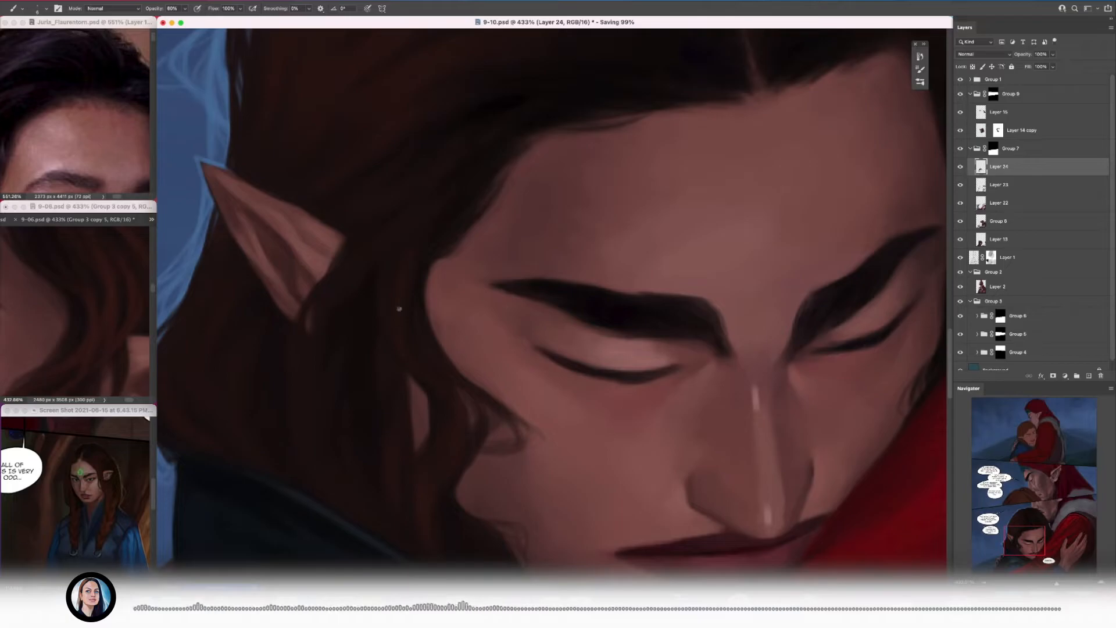
Step: Reframe the hair in the 9-06.psd reference and paint reddish-brown strands between the pointed ear and the face
scroll(426, 371, "down", 3)
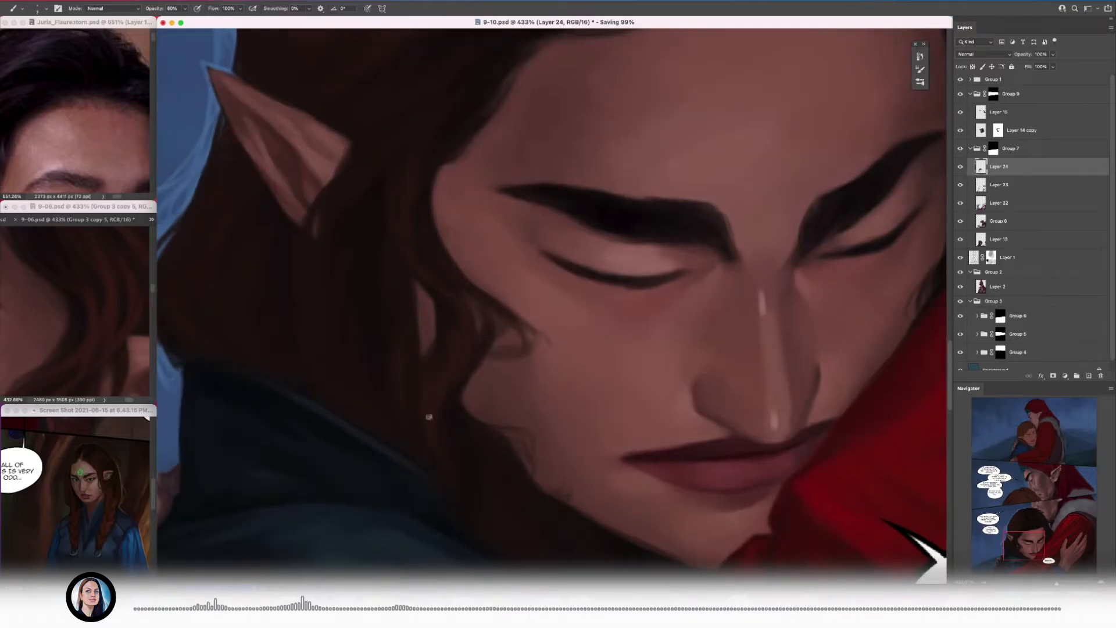
scroll(414, 407, "down", 5)
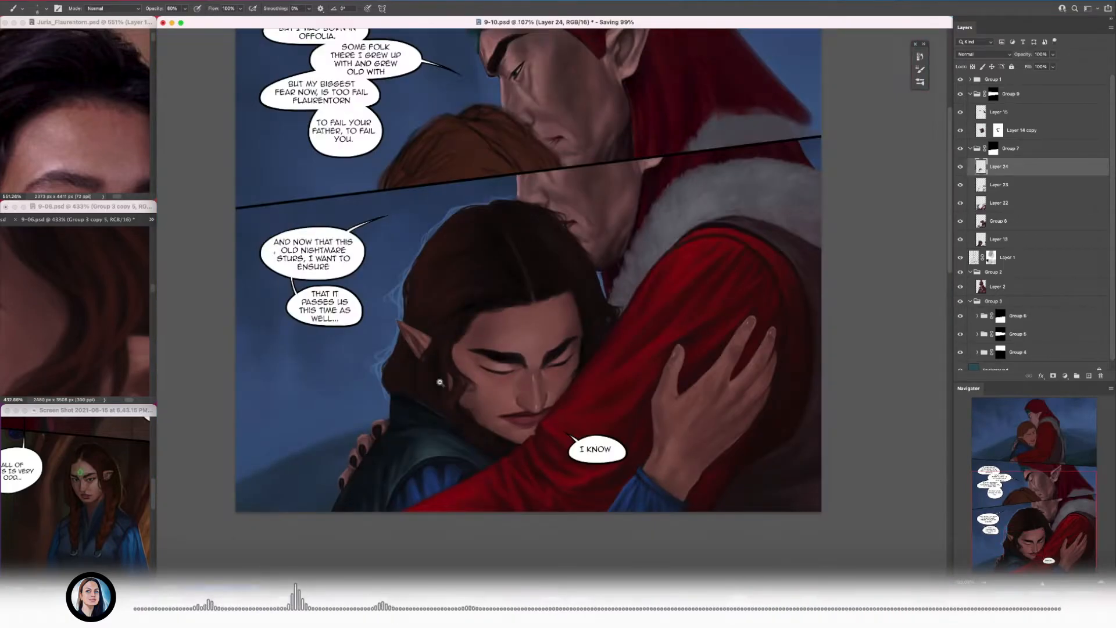
scroll(441, 378, "up", 5)
left_click(468, 374, "alt")
left_click_drag(535, 397, 469, 378)
left_click_drag(472, 248, 518, 250)
left_click_drag(151, 344, 147, 344)
left_click_drag(501, 365, 564, 333)
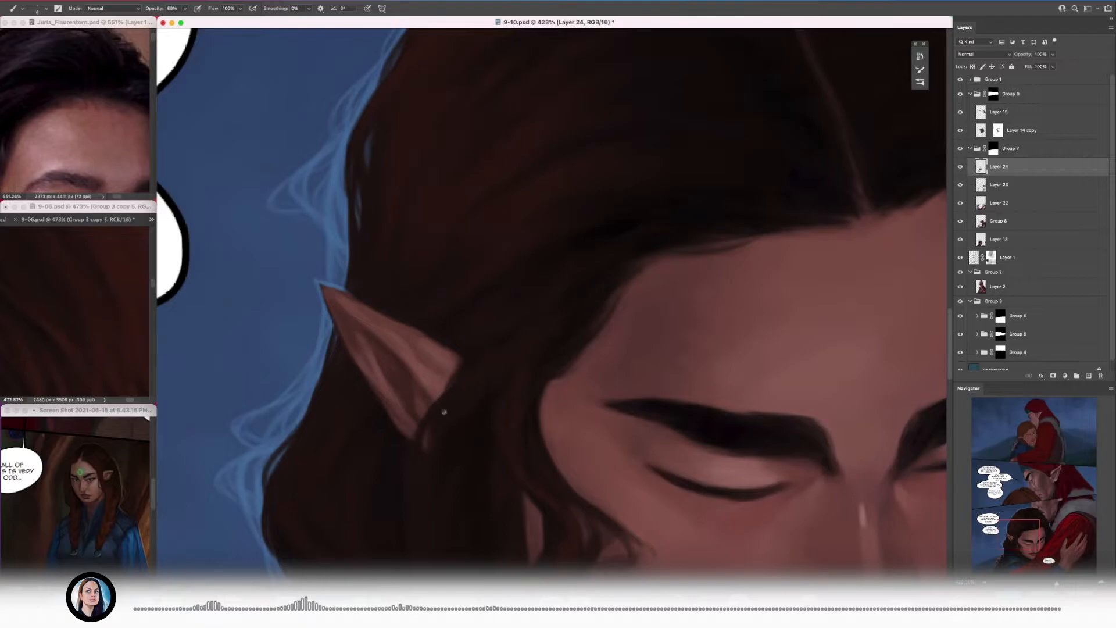
Step: Paint subtle reddish-brown strands through the hair below the pointed ear
scroll(465, 401, "down", 3)
left_click(441, 468, "alt")
left_click(424, 398, "alt")
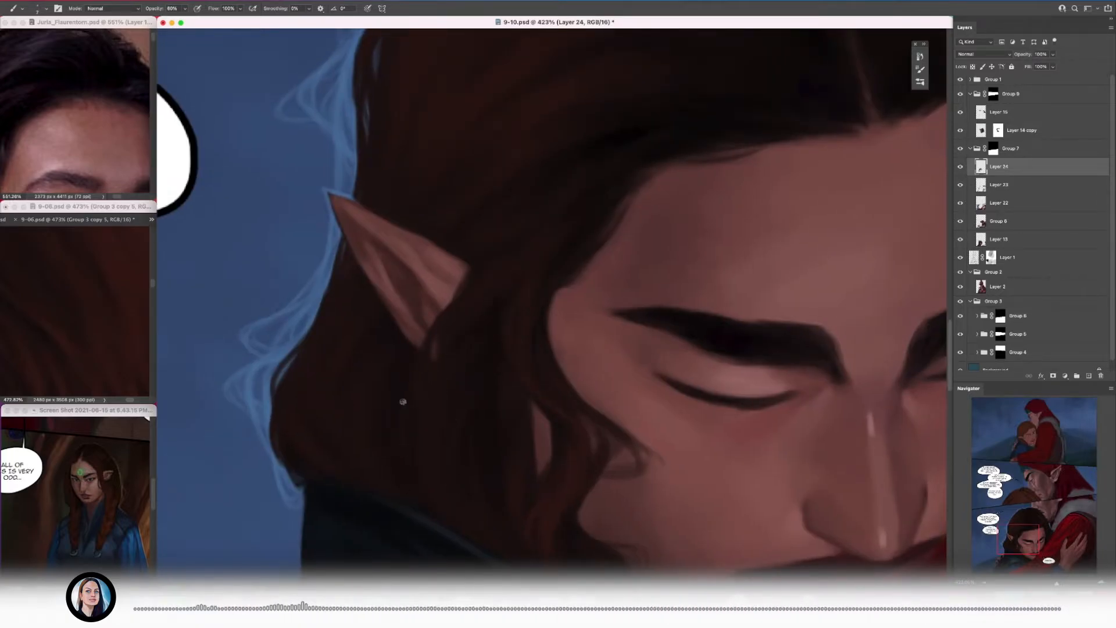
scroll(472, 359, "up", 1)
scroll(447, 353, "up", 4)
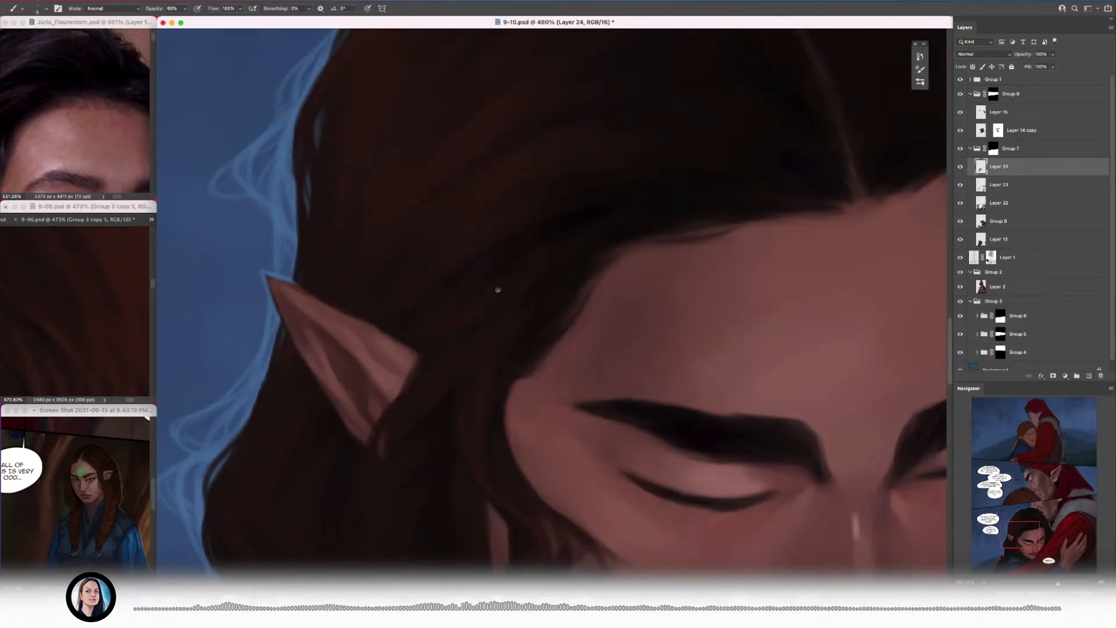
scroll(530, 260, "up", 2)
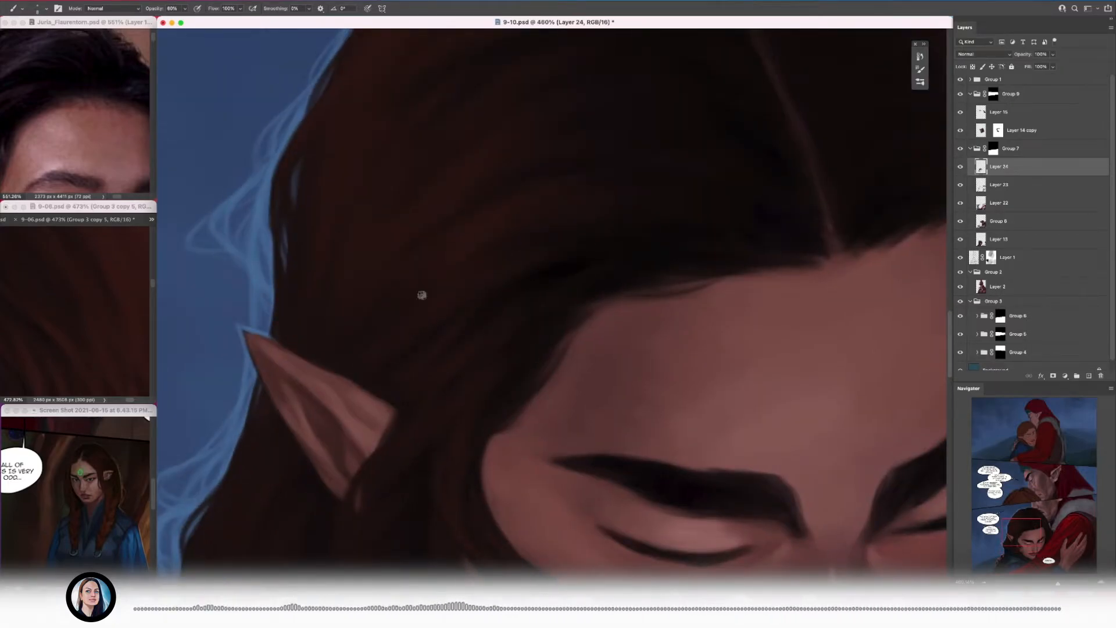
Step: Add soft reddish-brown strands above and in front of the pointed ear, enlarging the brush
left_click(467, 278, "alt")
key("bracketright")
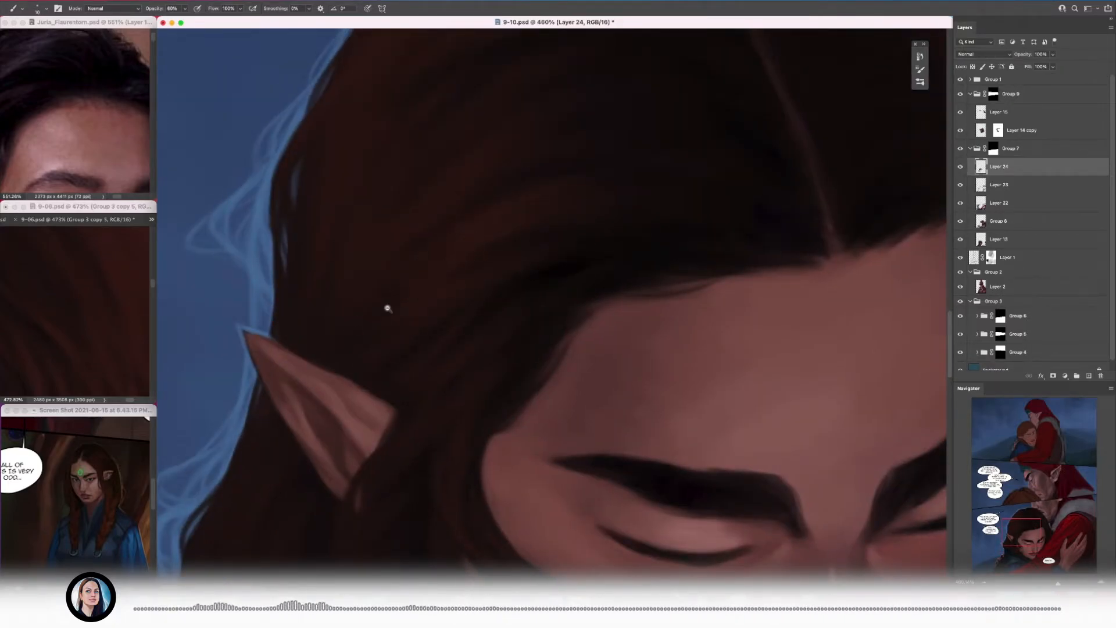
scroll(416, 333, "up", 3)
scroll(416, 312, "down", 3)
scroll(416, 312, "left", 3)
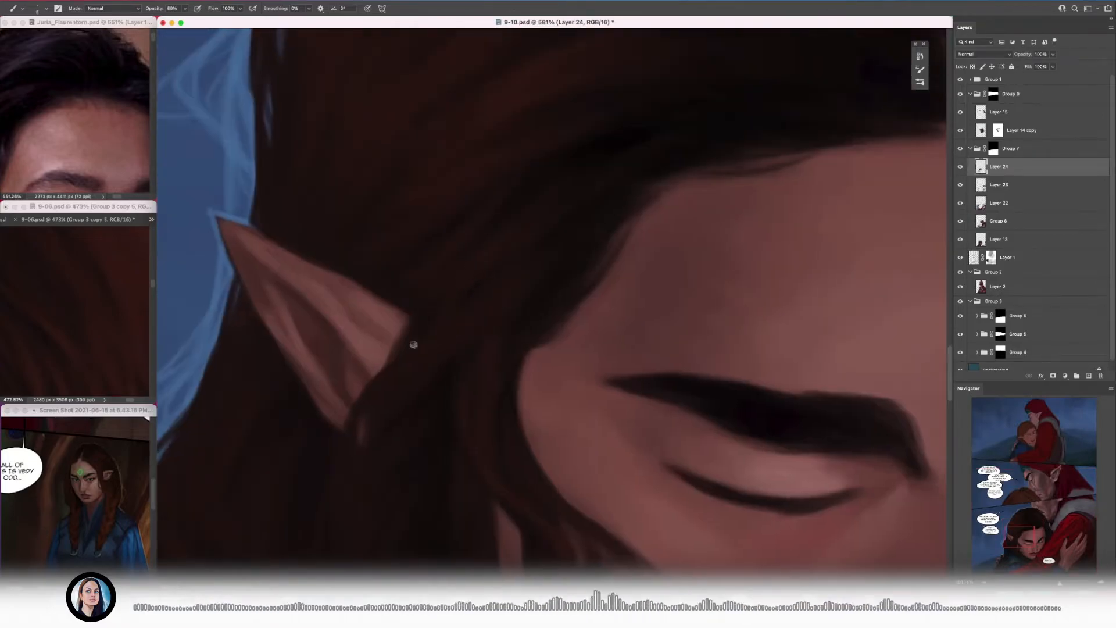
scroll(433, 332, "down", 4)
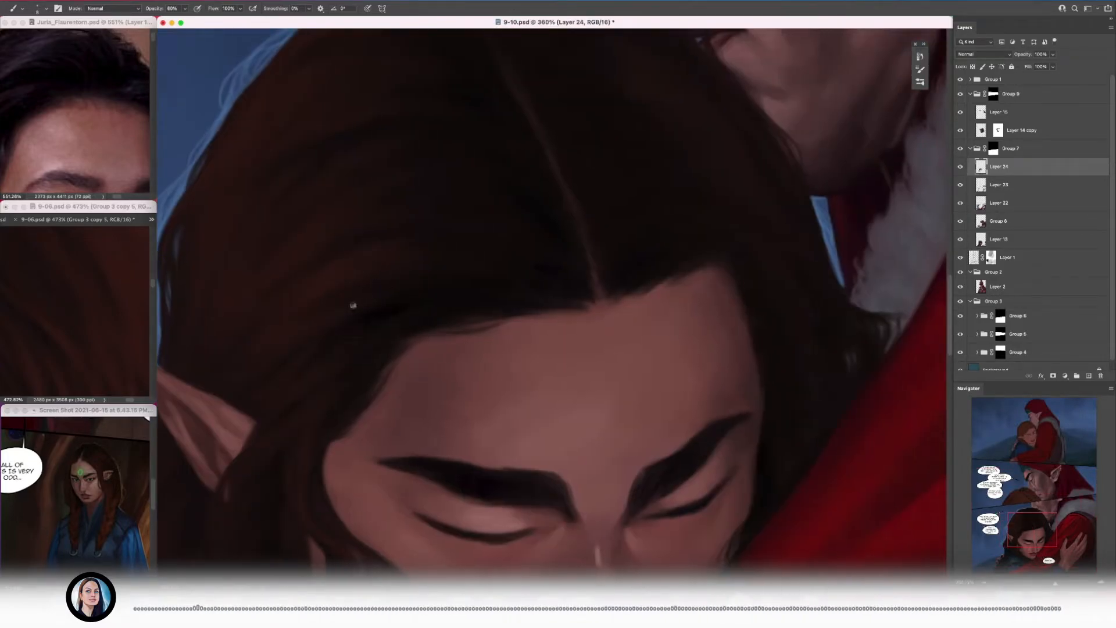
Step: Blend reddish-brown strands into the hair sweeping from the forehead hairline to the ear and save the document
scroll(452, 303, "down", 4)
scroll(452, 303, "left", 5)
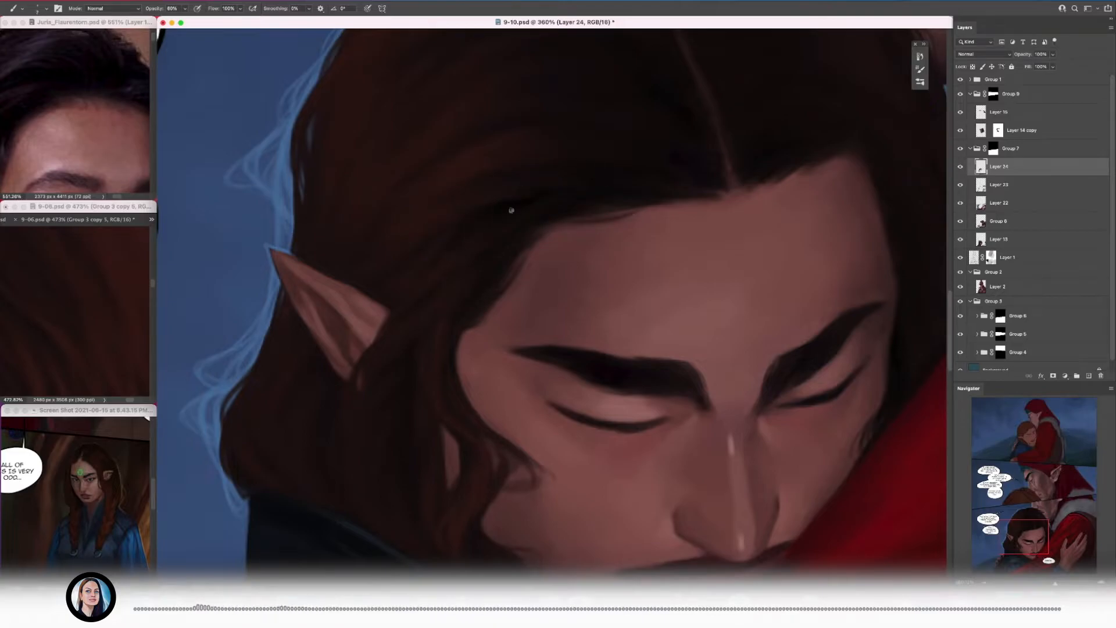
scroll(555, 208, "up", 3)
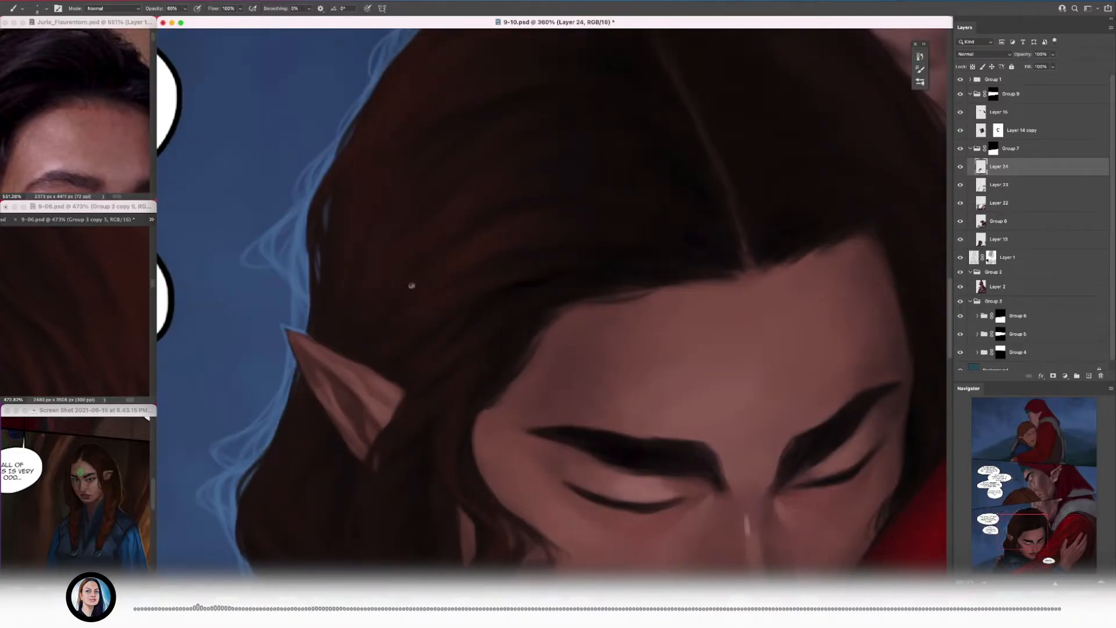
key("ctrl+s")
scroll(471, 241, "up", 2)
scroll(471, 241, "left", 1)
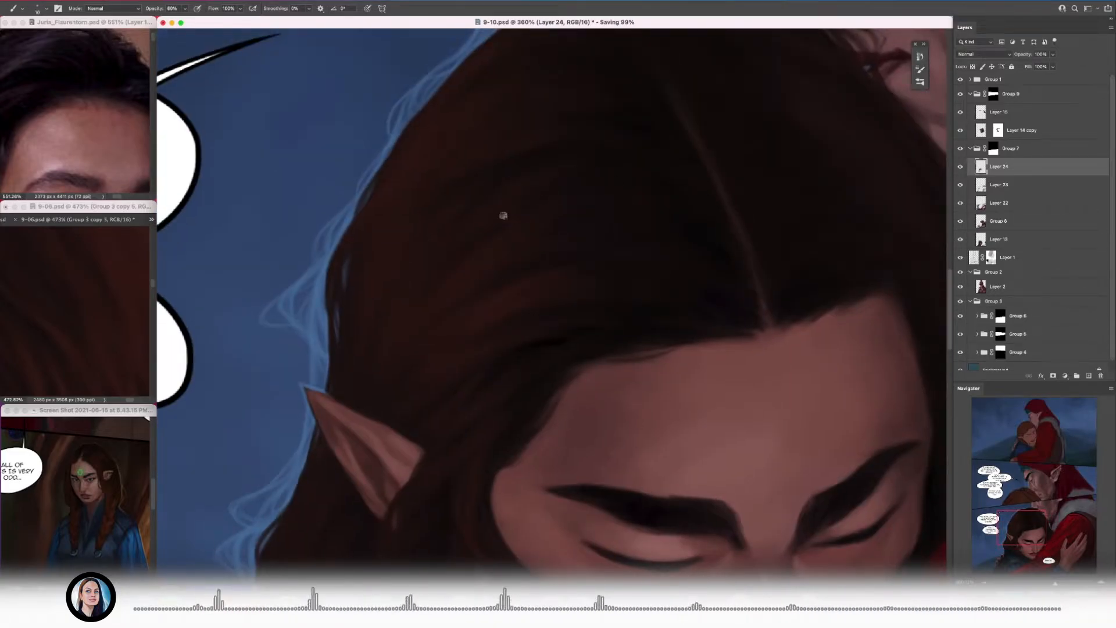
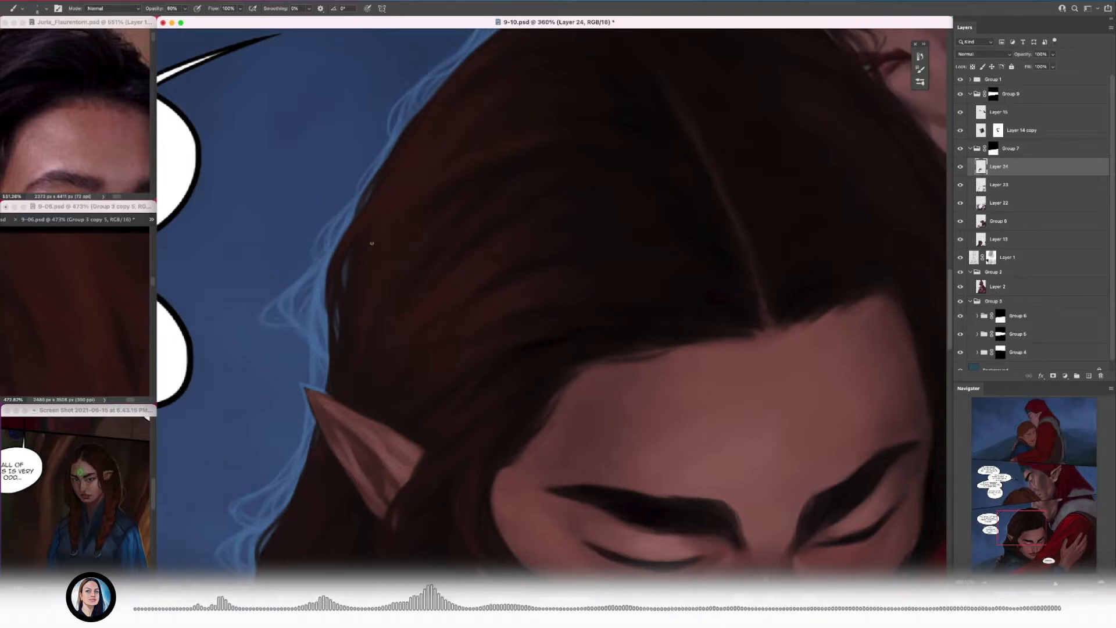
Step: Enlarge the brush and paint soft reddish-brown strands through the hair above the pointed ear, using the 9-06.psd reference
scroll(406, 221, "down", 8)
scroll(410, 226, "up", 9)
key("bracketright")
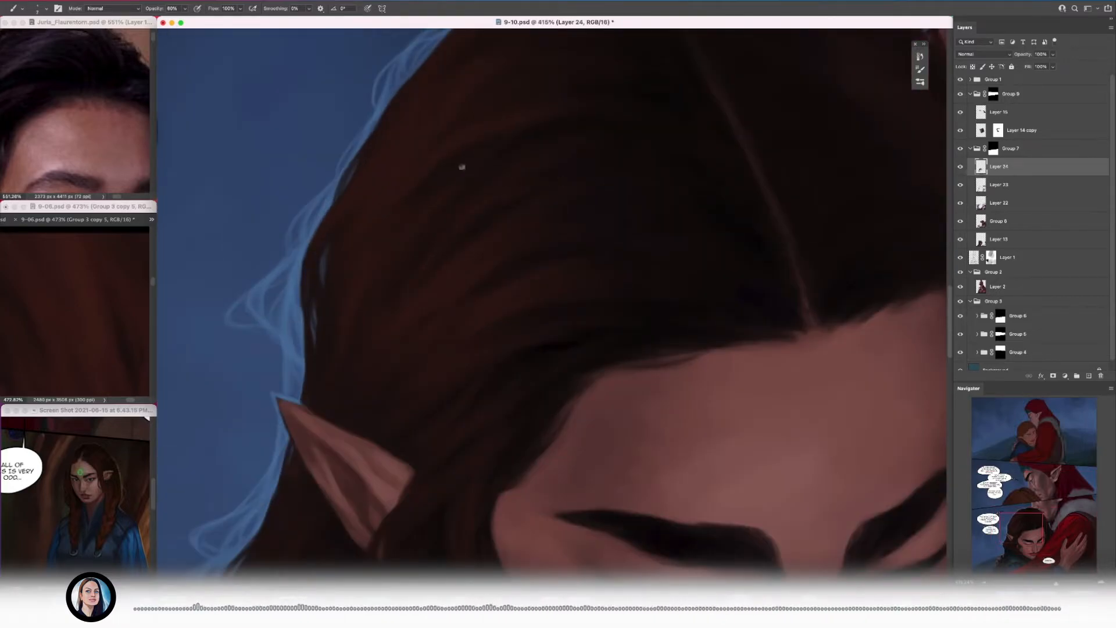
scroll(461, 166, "down", 8)
scroll(461, 166, "up", 7)
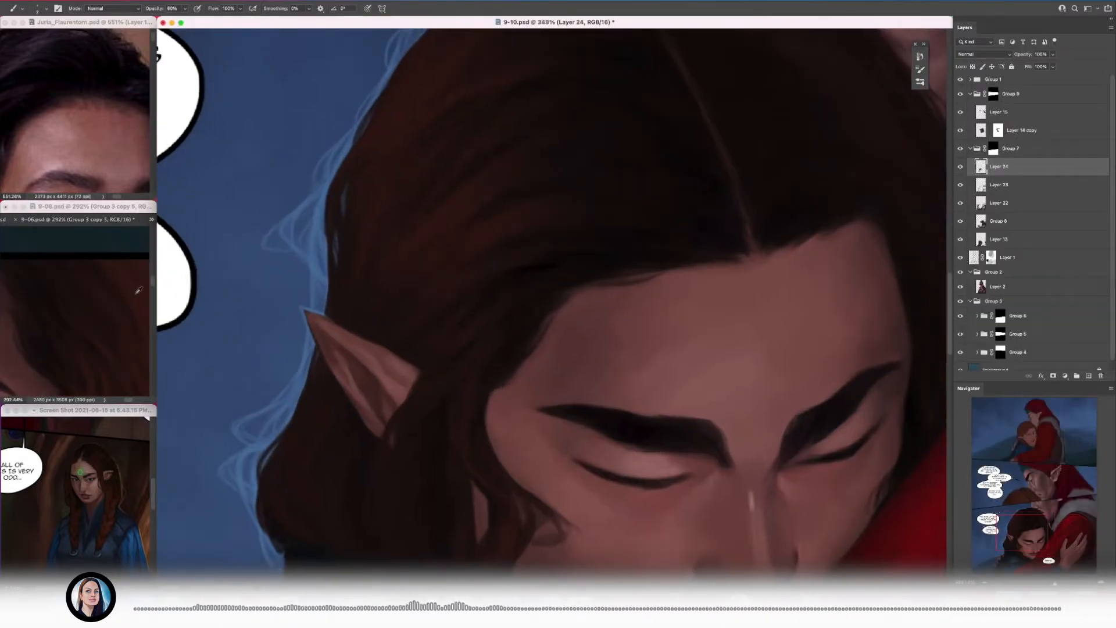
left_click_drag(370, 228, 377, 294)
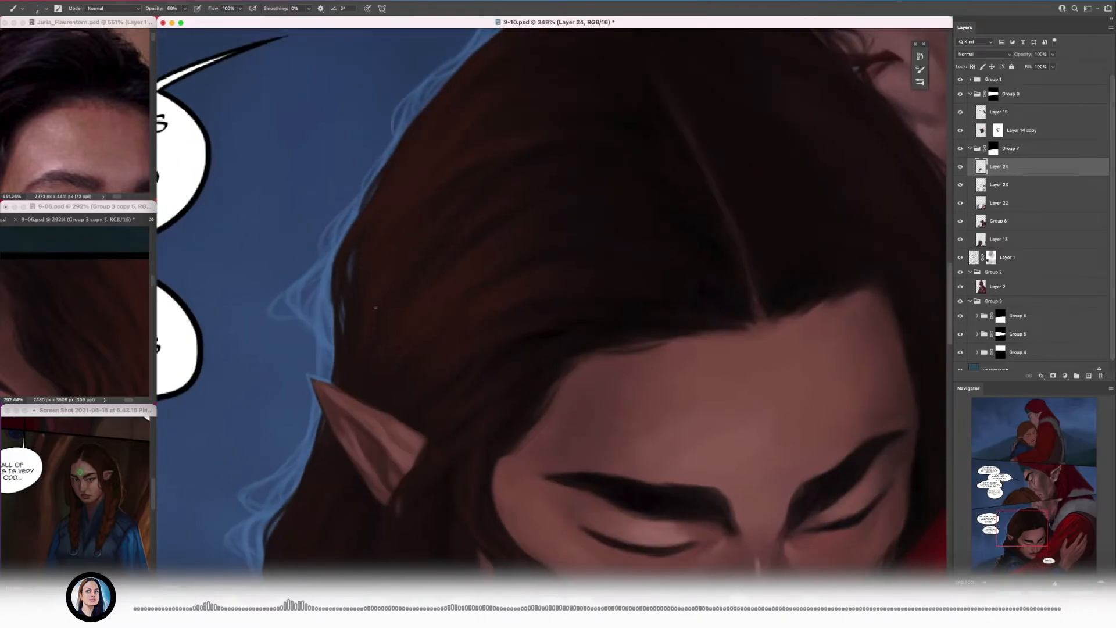
Step: Add fine reddish-brown strands along the outer hair edge just above the pointed ear
scroll(363, 331, "up", 3)
scroll(382, 271, "down", 3)
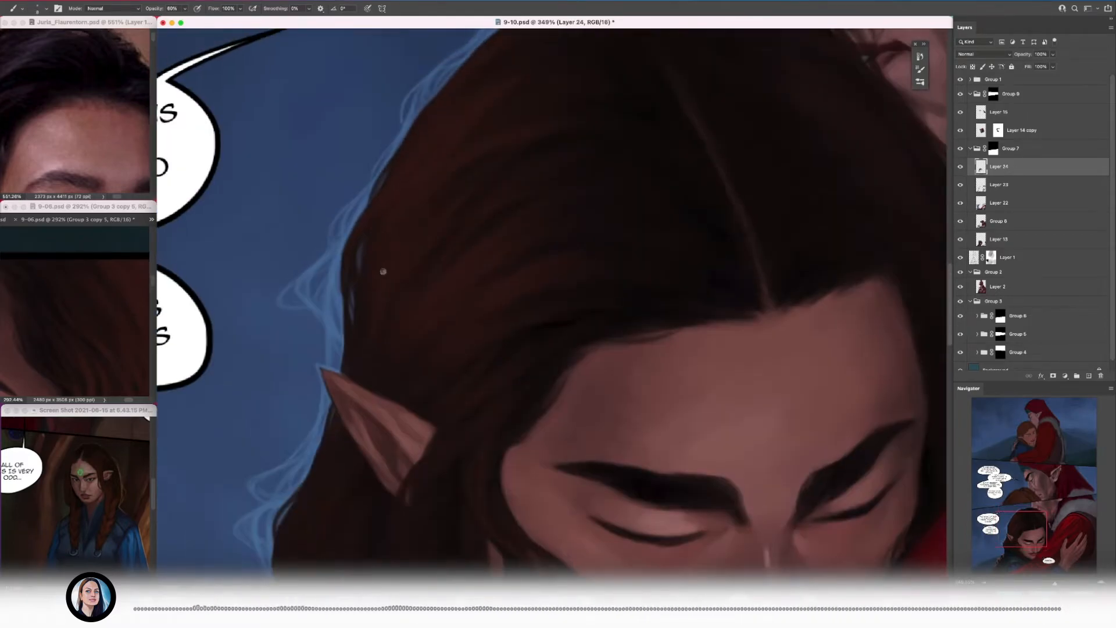
left_click(414, 232, "alt")
left_click(391, 311, "alt")
left_click(365, 326, "alt")
scroll(401, 279, "down", 10)
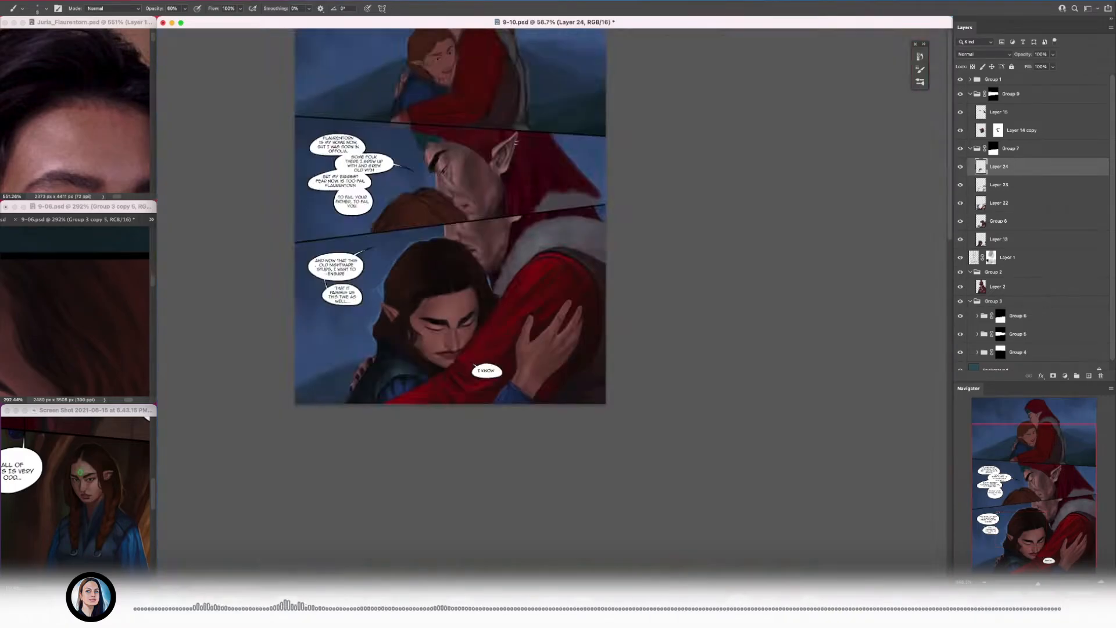
Step: Paint reddish-brown strands across the crown between the outer hair edge and the parting
scroll(400, 265, "up", 10)
scroll(372, 245, "up", 3)
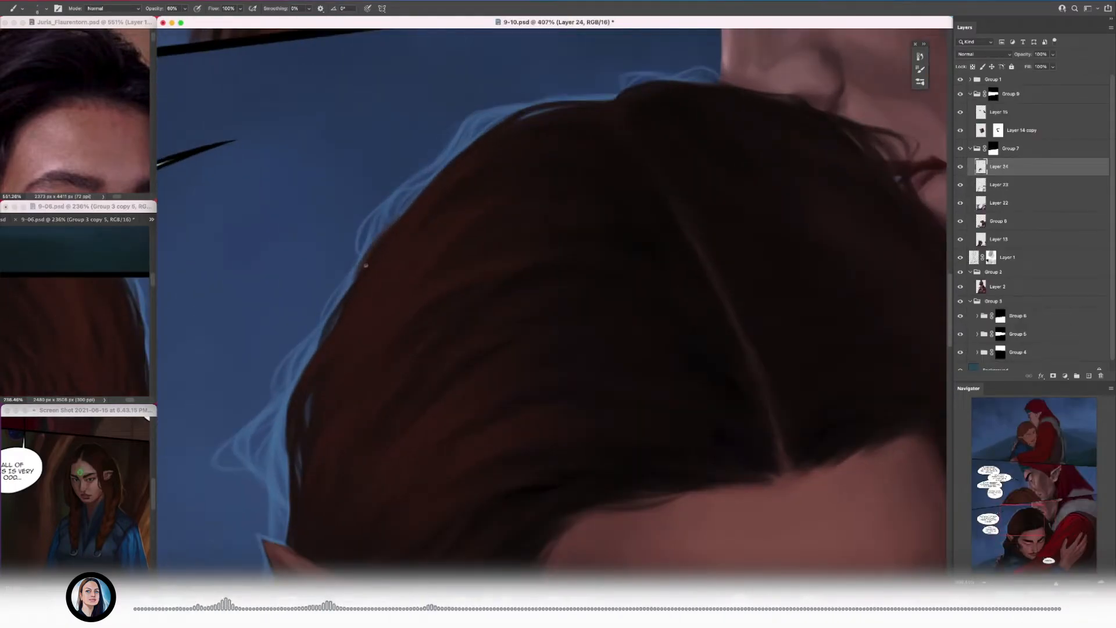
scroll(409, 211, "down", 10)
scroll(503, 206, "up", 9)
left_click(443, 226, "alt")
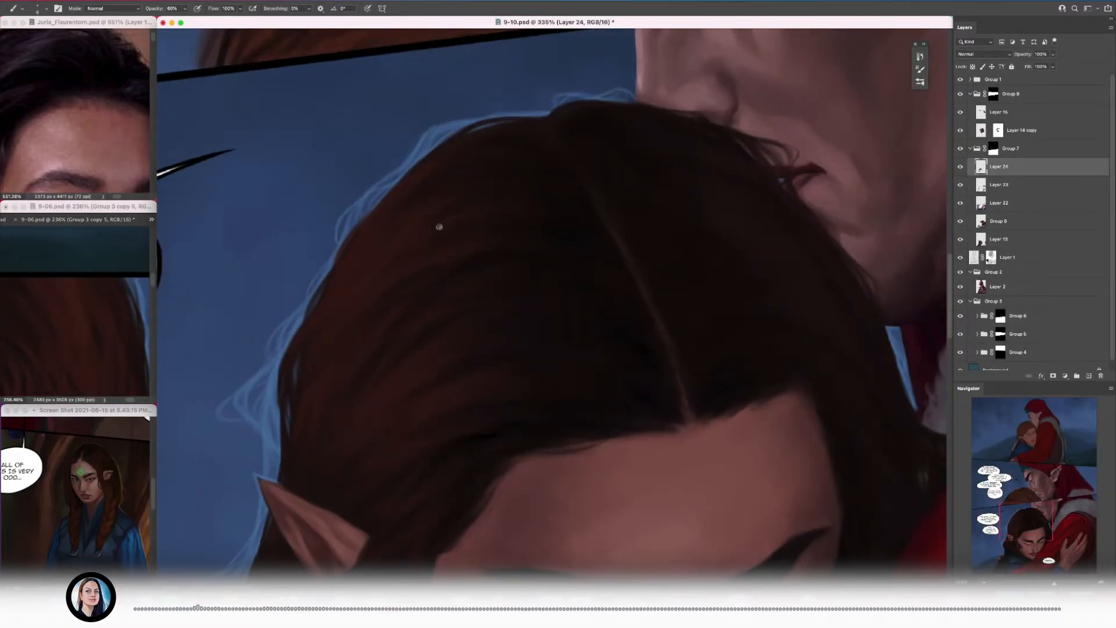
left_click(562, 220, "alt")
left_click(531, 206, "alt")
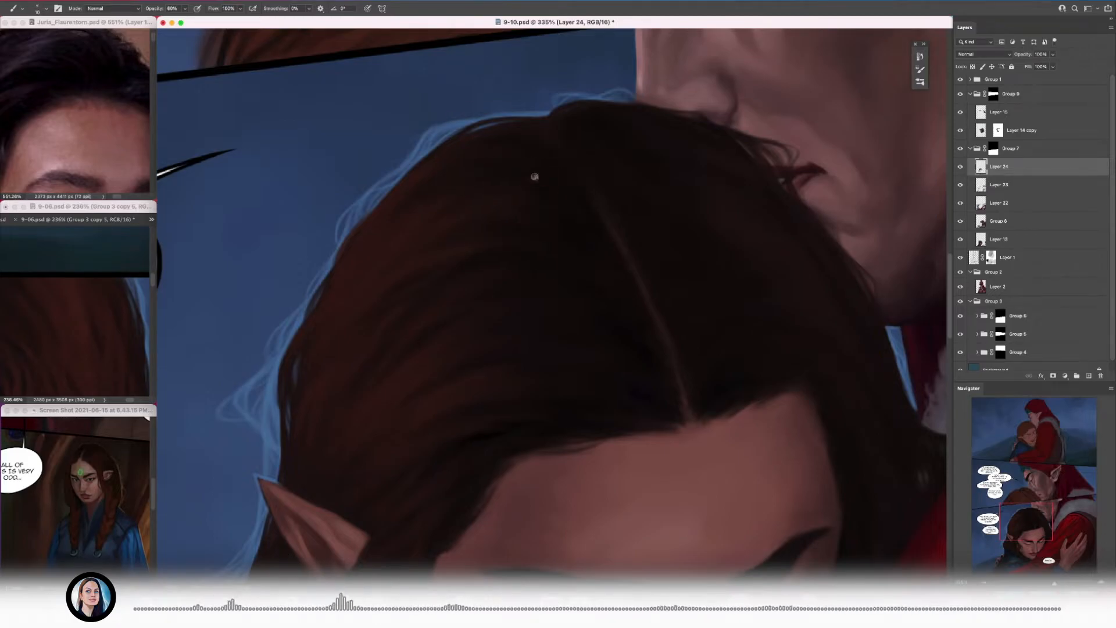
Step: Blend soft reddish-brown strands into the upper crown near the hair outline, enlarging the brush
scroll(487, 199, "up", 2)
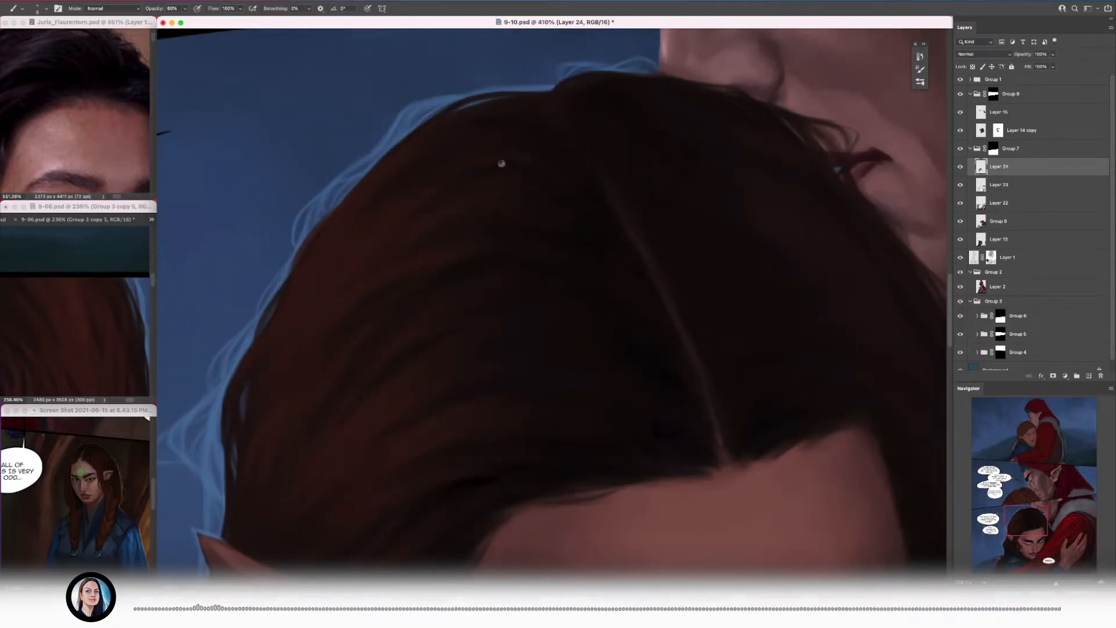
left_click(520, 150, "alt")
left_click(404, 174, "alt")
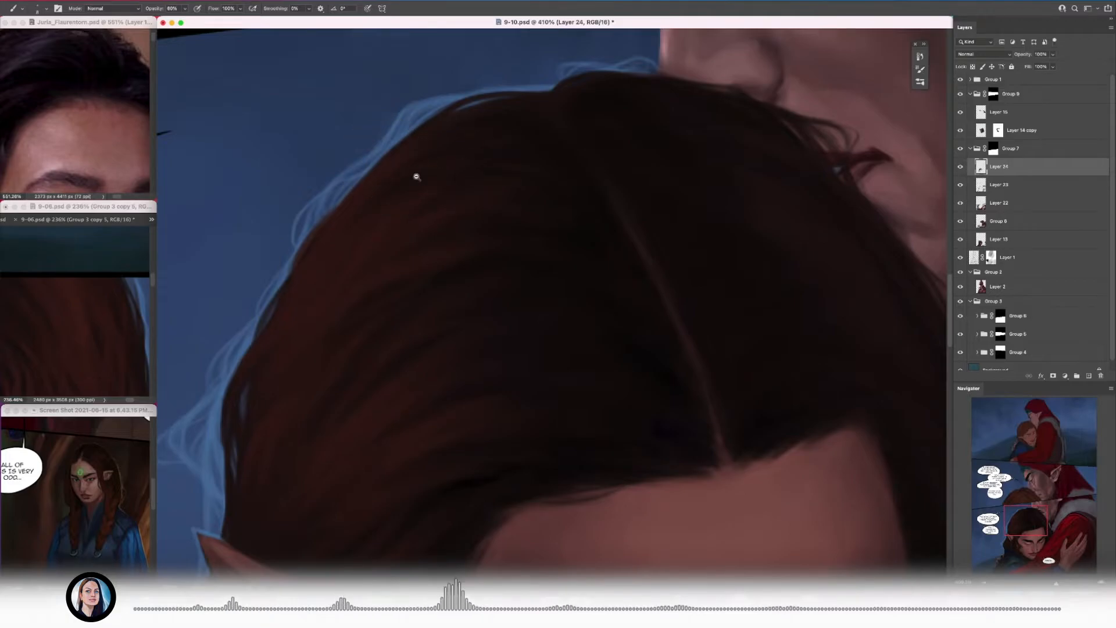
scroll(416, 179, "down", 2)
left_click(389, 192, "alt")
key("]")
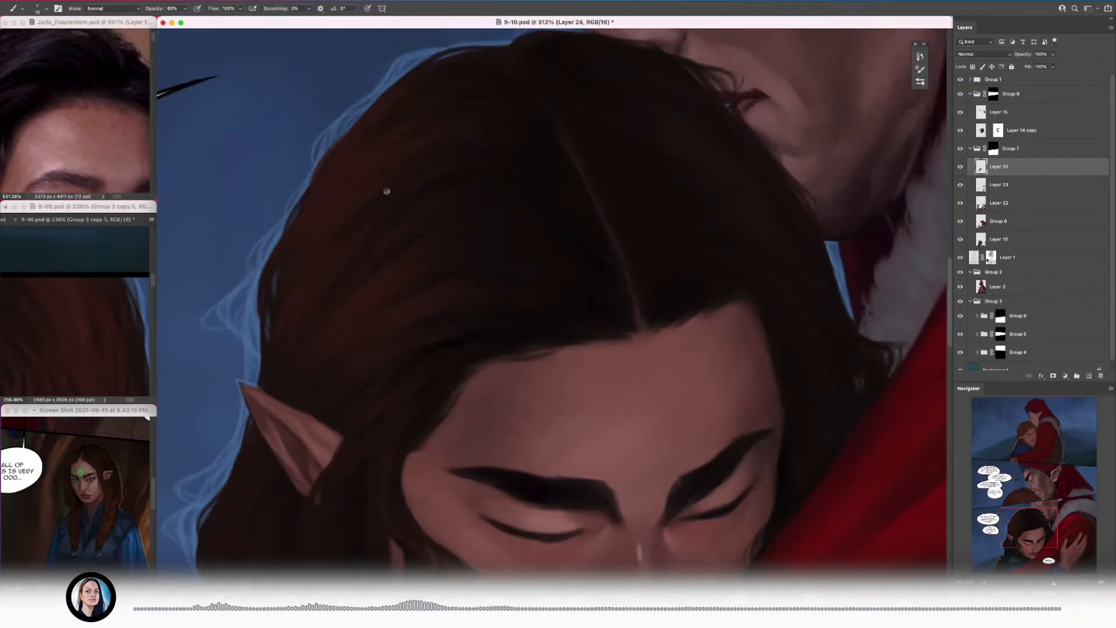
left_click(365, 170, "alt")
Step: Shrink the brush and paint thin strands in the hair around the pointed ear, reframing the 9-06.psd reference
scroll(348, 224, "down", 5)
scroll(349, 285, "up", 6)
key("[")
key("[")
key("[")
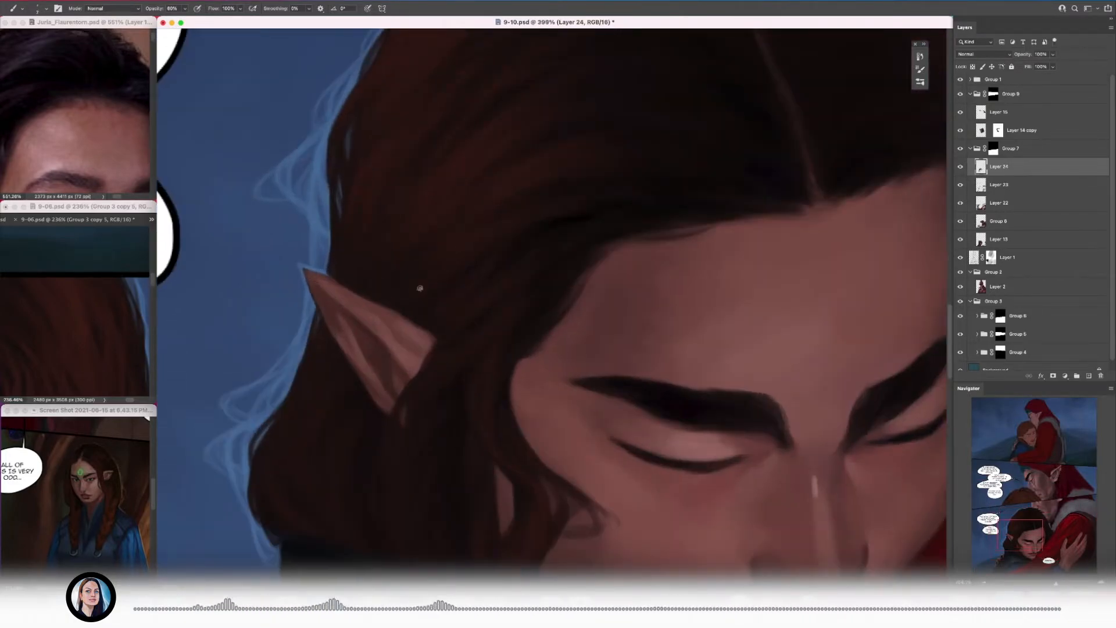
left_click(464, 277, "alt")
mouse_move(494, 296)
left_mouse_down()
mouse_move(231, 224)
mouse_move(359, 201)
left_mouse_up()
mouse_move(93, 288)
left_mouse_down()
mouse_move(99, 316)
mouse_move(81, 331)
left_mouse_up()
mouse_move(384, 218)
left_mouse_down()
mouse_move(499, 199)
mouse_move(448, 203)
mouse_move(441, 244)
mouse_move(411, 257)
mouse_move(430, 234)
mouse_move(473, 236)
left_mouse_up()
Step: Blend broader strands into the hair with an enlarged brush and save the document
key("bracketright")
key("bracketright")
left_click(489, 182, "alt")
key("super+s")
key("bracketright")
left_click(455, 244, "alt")
left_click(447, 212, "alt")
left_click_drag(511, 244, 493, 220)
left_click(526, 213, "alt")
Step: Blend subtle dark brown strands around the parting and over the hair on its far side
left_click(407, 136, "alt")
key("bracketleft")
key("bracketleft")
key("bracketleft")
left_click(337, 125, "alt")
left_click_drag(451, 183, 373, 165)
key("bracketright")
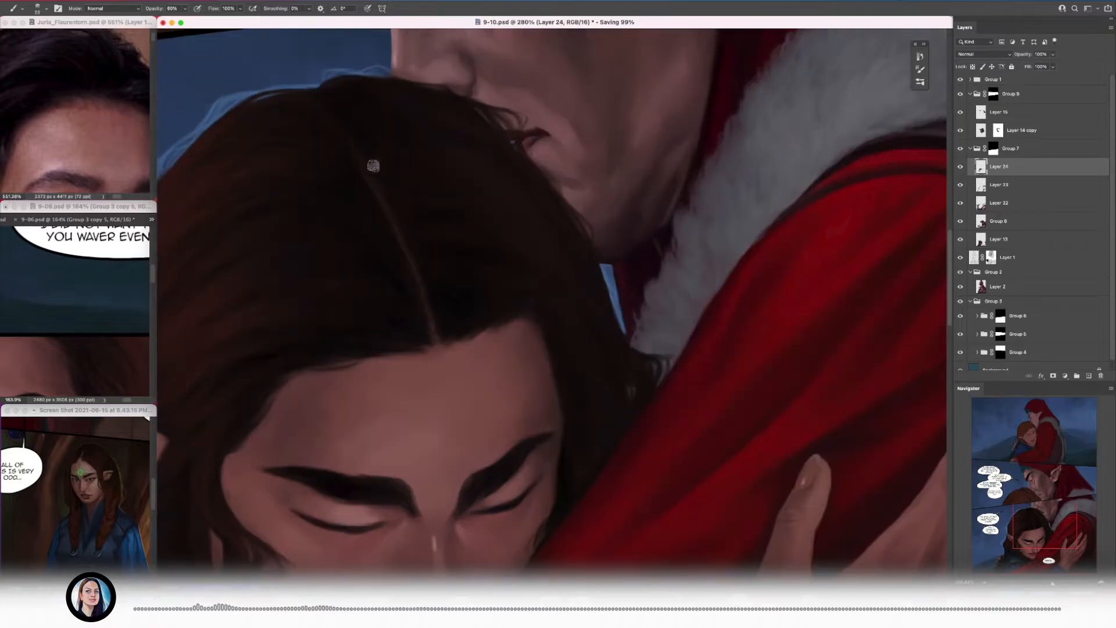
left_click(514, 201, "alt")
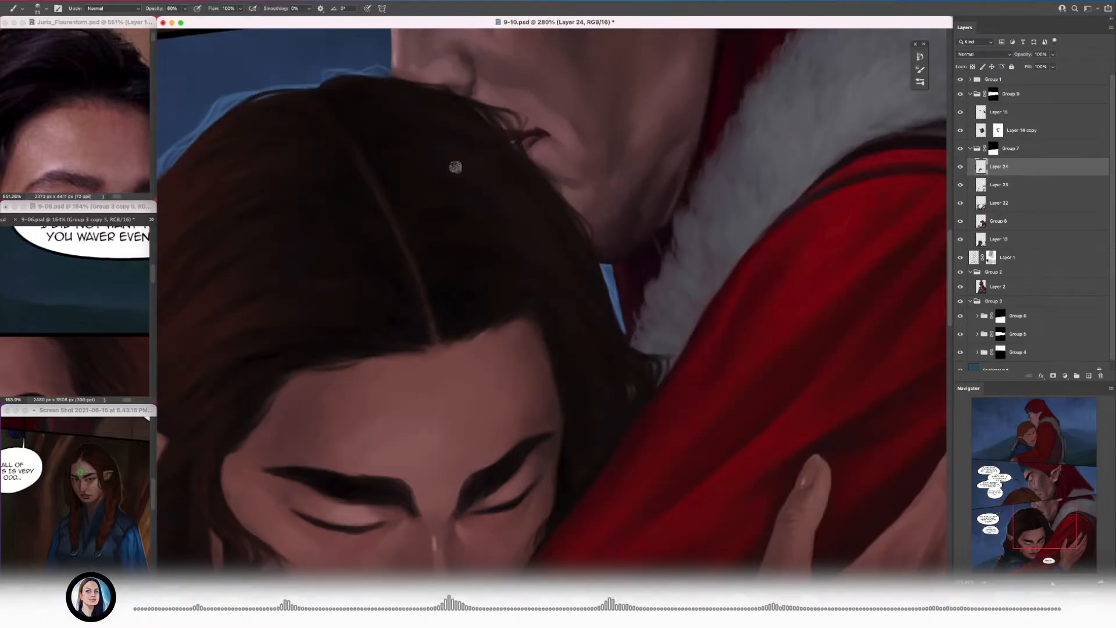
mouse_move(454, 167)
left_mouse_down()
mouse_move(391, 260)
mouse_move(418, 233)
left_mouse_up()
Step: Paint thin reddish-brown strands in the locks hanging between the pointed ear and the cheek with a smaller brush
left_click_drag(79, 316, 92, 316)
left_click(384, 393)
key("bracketleft")
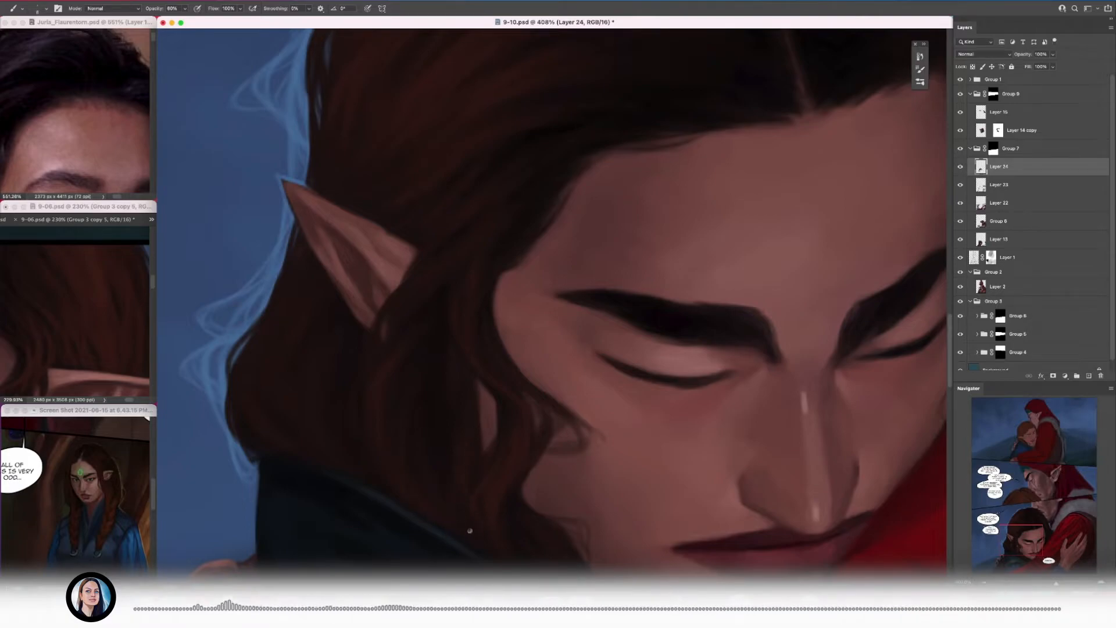
left_click(438, 379, "alt")
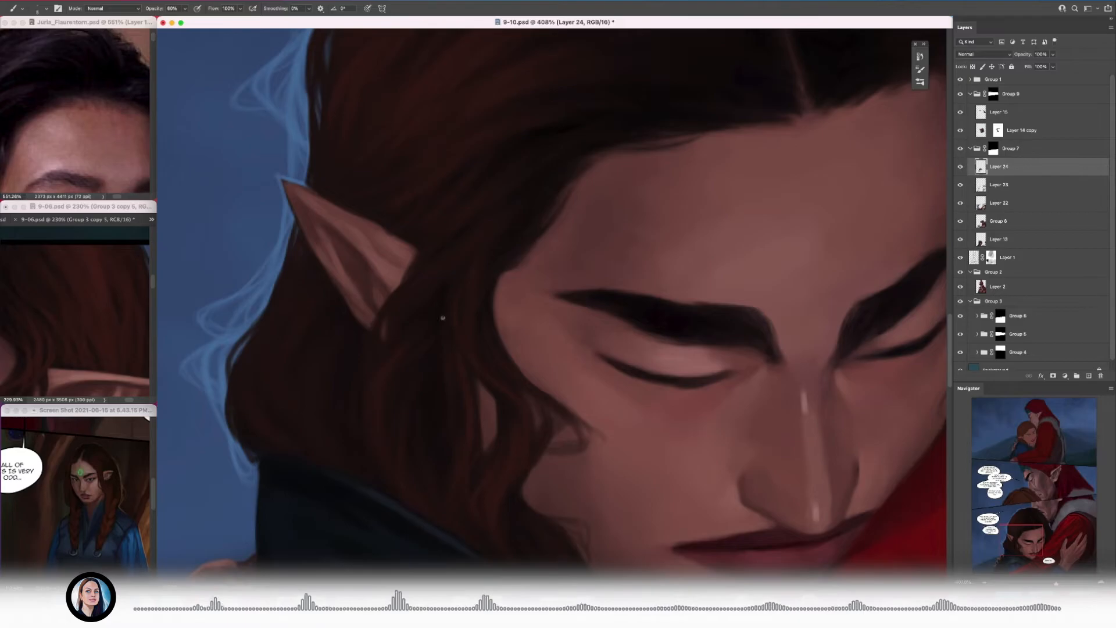
left_click(366, 365, "alt")
left_click_drag(356, 372, 308, 373)
left_click_drag(421, 453, 462, 453)
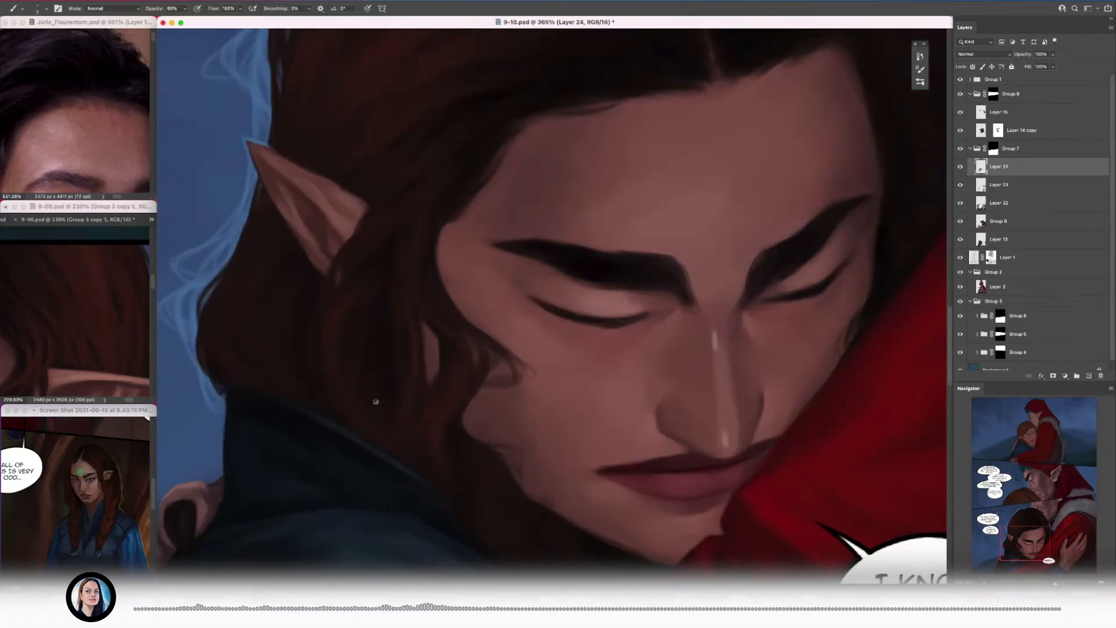
Step: Enlarge the brush and paint reddish-brown strands in the hair below the ear, down to the blue collar
left_click_drag(376, 401, 441, 467)
key("bracketright")
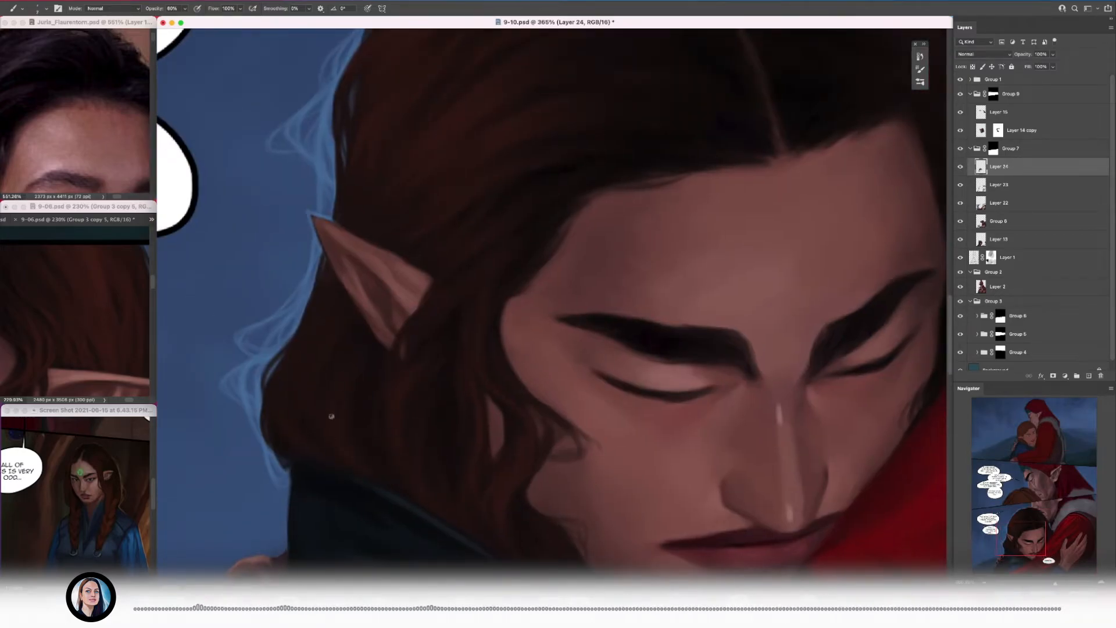
left_click(356, 443, "alt")
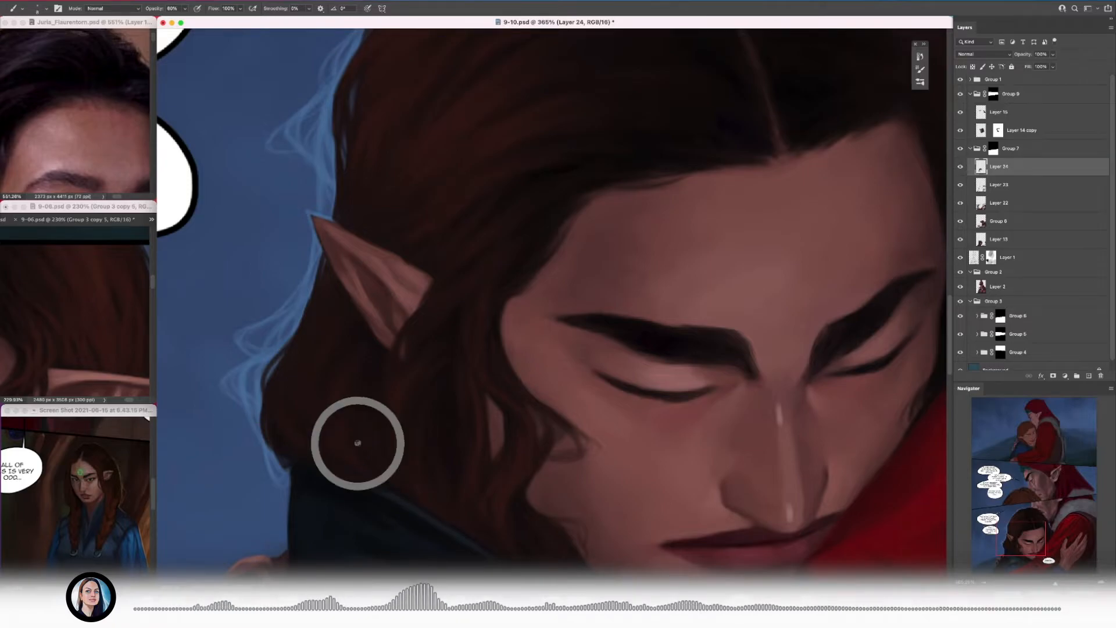
left_click(329, 393, "alt")
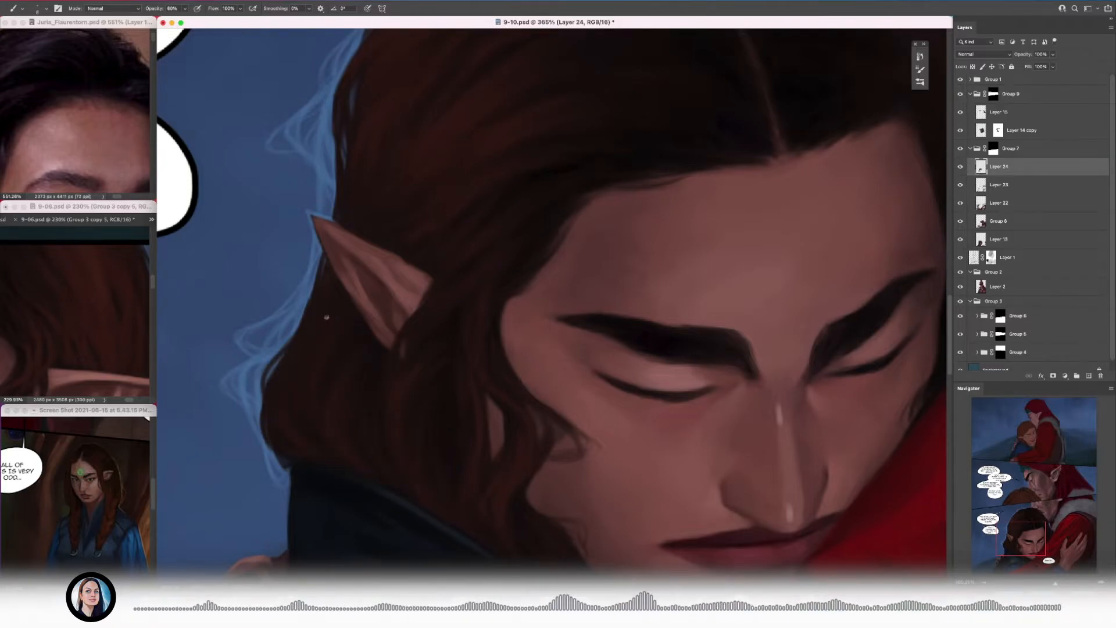
left_click_drag(347, 356, 302, 355)
left_click_drag(372, 390, 414, 391)
Step: Refine the hair below the ear with a smaller brush and save the document
key("bracketleft")
key("bracketleft")
mouse_move(285, 326)
left_mouse_down()
mouse_move(317, 348)
mouse_move(297, 352)
mouse_move(308, 372)
mouse_move(301, 354)
mouse_move(383, 363)
mouse_move(354, 343)
mouse_move(465, 322)
left_mouse_up()
left_click(422, 333, "alt")
key("super+s")
Step: Add fine strands through the hair behind and below the pointed ear
left_click(410, 340, "alt")
left_click(358, 291, "alt")
left_click_drag(349, 236, 343, 236)
mouse_move(344, 303)
left_mouse_down()
mouse_move(393, 304)
mouse_move(378, 390)
mouse_move(420, 409)
left_mouse_up()
mouse_move(401, 372)
left_mouse_down()
mouse_move(361, 364)
mouse_move(407, 365)
left_mouse_up()
mouse_move(358, 374)
left_mouse_down()
mouse_move(389, 353)
mouse_move(409, 409)
left_mouse_up()
mouse_move(425, 407)
left_mouse_down()
mouse_move(454, 326)
mouse_move(444, 392)
left_mouse_up()
left_click_drag(403, 299, 392, 254)
left_click_drag(423, 321, 437, 369)
Step: Refine the edges of the ear tip and adjoining hair with thin strokes against the light-blue rim
mouse_move(473, 331)
left_mouse_down()
mouse_move(383, 330)
mouse_move(566, 319)
left_mouse_up()
left_click(386, 336, "alt")
left_click_drag(370, 355, 388, 430)
mouse_move(368, 393)
left_mouse_down()
mouse_move(394, 430)
mouse_move(383, 429)
left_mouse_up()
left_click_drag(376, 378, 317, 376)
left_click_drag(397, 350, 468, 349)
left_click_drag(366, 254, 343, 264)
left_click_drag(306, 216, 343, 216)
mouse_move(349, 325)
left_mouse_down()
mouse_move(331, 275)
mouse_move(366, 264)
left_mouse_up()
left_click(340, 263, "alt")
left_click(362, 341, "alt")
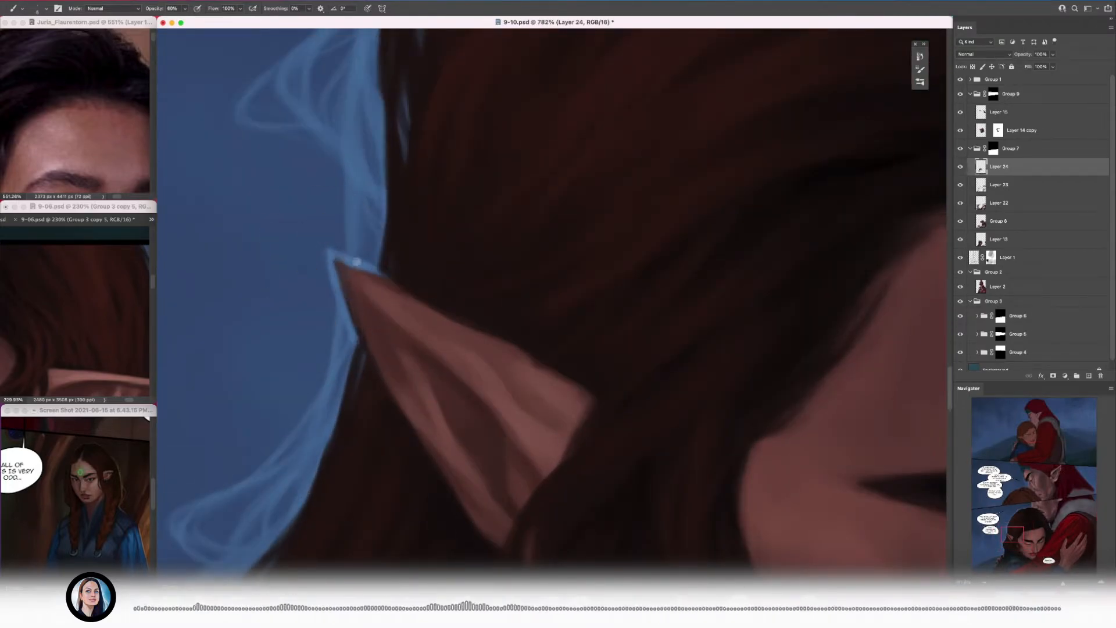
Step: Paint thin strokes along the outer hair edge just above the ear tip
left_click(398, 223, "alt")
left_click(382, 265, "alt")
left_click_drag(406, 225, 342, 225)
left_click_drag(410, 199, 477, 199)
left_click(396, 113, "alt")
mouse_move(381, 125)
left_mouse_down()
mouse_move(380, 199)
mouse_move(329, 191)
left_mouse_up()
left_click(371, 184, "alt")
Step: Paint light-blue wisps along the hair outline up to the top of the head
left_click_drag(512, 165, 572, 164)
mouse_move(441, 275)
left_mouse_down()
mouse_move(530, 272)
mouse_move(565, 350)
mouse_move(530, 272)
mouse_move(567, 369)
left_mouse_up()
left_click_drag(527, 339, 465, 339)
left_click_drag(415, 394, 477, 394)
left_click_drag(738, 305, 677, 305)
left_click_drag(773, 285, 834, 284)
left_click_drag(463, 237, 506, 349)
left_click_drag(491, 250, 531, 468)
left_click_drag(607, 281, 546, 281)
left_click_drag(494, 197, 555, 197)
mouse_move(568, 297)
left_mouse_down()
mouse_move(661, 266)
mouse_move(602, 248)
mouse_move(630, 264)
mouse_move(564, 293)
left_mouse_up()
left_click_drag(639, 270, 553, 298)
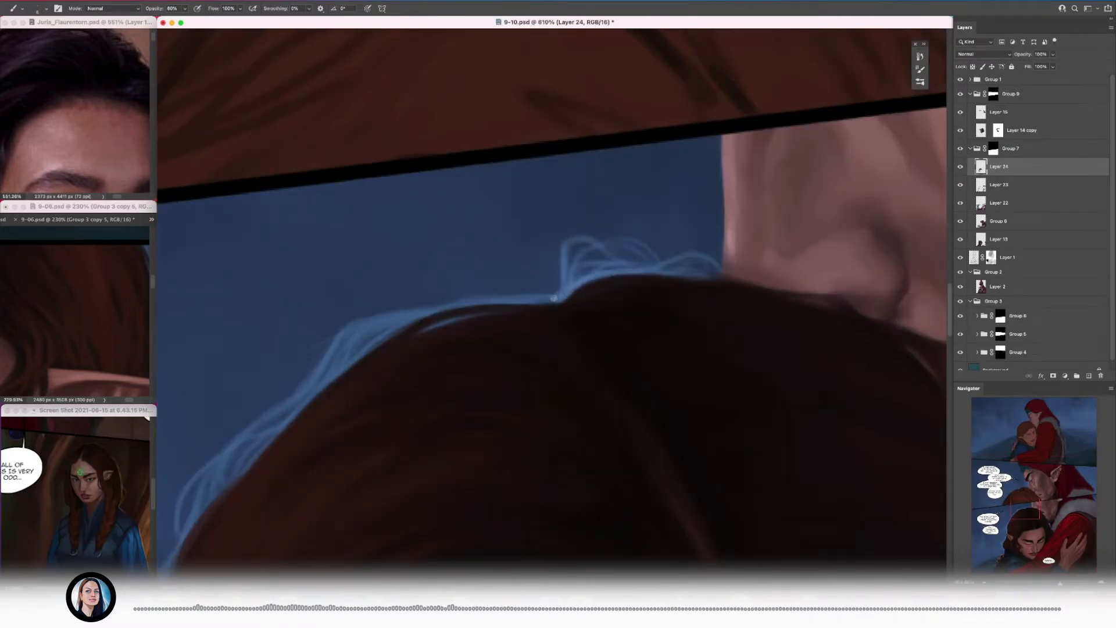
Step: Refine the wisps at the top of the head with a much smaller brush
key("bracketleft")
key("bracketleft")
key("bracketleft")
left_click_drag(600, 250, 426, 260)
mouse_move(498, 261)
left_mouse_down()
mouse_move(439, 264)
mouse_move(497, 261)
left_mouse_up()
mouse_move(476, 256)
left_mouse_down()
mouse_move(419, 254)
mouse_move(511, 261)
left_mouse_up()
key("bracketleft")
key("bracketleft")
mouse_move(467, 221)
left_mouse_down()
mouse_move(476, 194)
mouse_move(415, 215)
mouse_move(503, 203)
left_mouse_up()
Step: Touch up the fine hair strands while varying the brush size
key("bracketright")
left_click_drag(502, 241, 445, 243)
left_click_drag(504, 273, 526, 273)
mouse_move(485, 232)
left_mouse_down()
mouse_move(523, 230)
mouse_move(354, 209)
left_mouse_up()
key("bracketright")
key("bracketright")
key("bracketright")
key("bracketright")
key("bracketright")
key("bracketright")
key("bracketright")
key("bracketright")
key("bracketleft")
key("bracketleft")
key("bracketleft")
left_click(480, 240, "alt")
mouse_move(431, 229)
left_mouse_down()
mouse_move(509, 206)
mouse_move(483, 210)
mouse_move(518, 218)
mouse_move(479, 200)
mouse_move(455, 216)
left_mouse_up()
Step: Enlarge the brush and blend wider strokes into the dark hair
key("bracketright")
key("bracketright")
key("bracketright")
left_click(475, 182, "alt")
left_click(550, 239, "alt")
key("bracketright")
key("bracketright")
key("bracketright")
Step: Soften the dark hair with further broad strokes and save the document
mouse_move(557, 280)
left_mouse_down()
mouse_move(446, 244)
mouse_move(476, 258)
mouse_move(407, 276)
left_mouse_up()
left_click(502, 300, "alt")
key("bracketright")
key("bracketright")
left_click(416, 269, "alt")
left_click(443, 258, "alt")
left_click(468, 272, "alt")
key("super+s")
Step: Refine the light-blue wisps along the top of the head with a smaller brush
mouse_move(447, 339)
left_mouse_down()
mouse_move(476, 326)
mouse_move(468, 319)
left_mouse_up()
key("bracketleft")
key("bracketleft")
key("bracketleft")
key("bracketleft")
left_click_drag(504, 285, 453, 273)
mouse_move(459, 262)
left_mouse_down()
mouse_move(514, 254)
mouse_move(582, 325)
left_mouse_up()
Step: Enlarge the brush and blend sampled dark tones into the hair between the face and the red sleeve
key("bracketright")
key("bracketright")
key("bracketright")
key("bracketright")
key("bracketright")
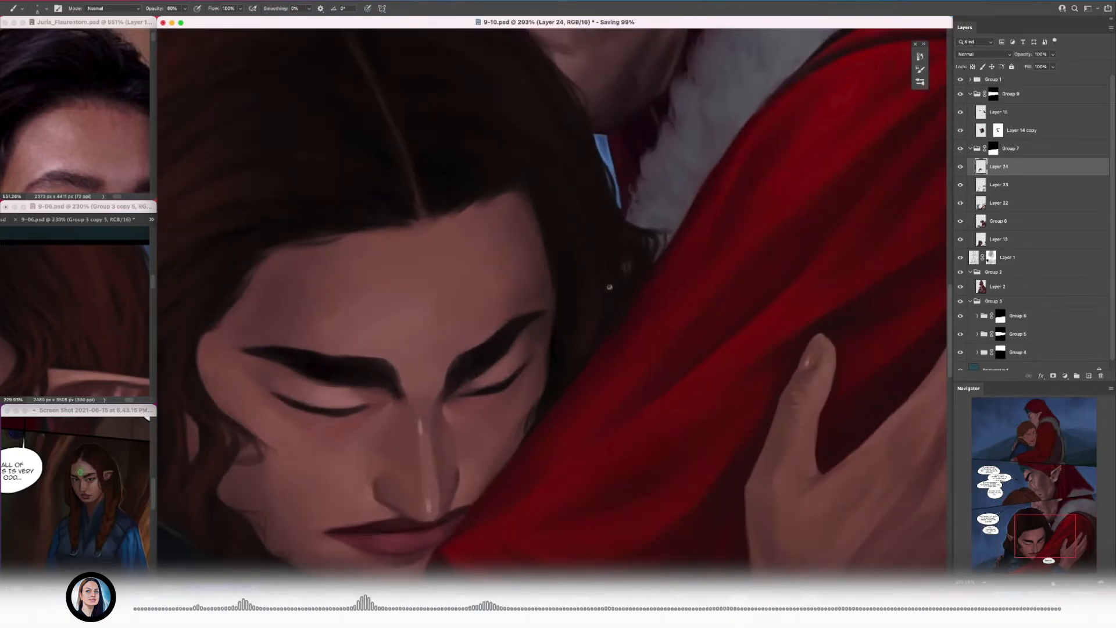
left_click(582, 338, "alt")
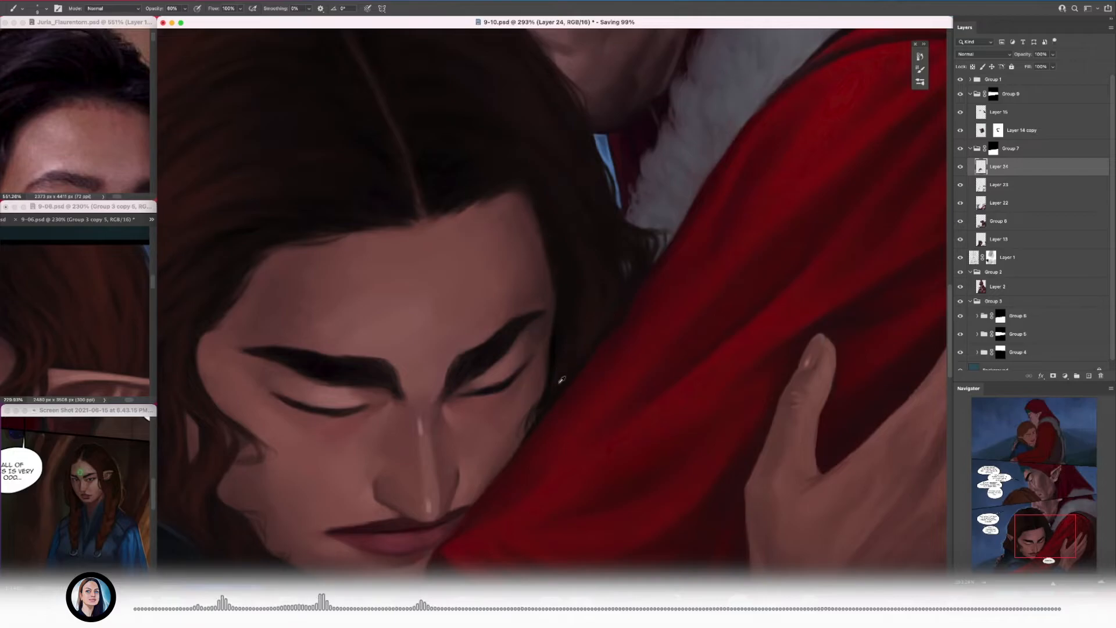
left_click_drag(562, 412, 599, 401)
key("bracketright")
key("bracketright")
key("bracketright")
left_click(597, 261, "alt")
left_click_drag(418, 552, 363, 549)
left_click(518, 405, "alt")
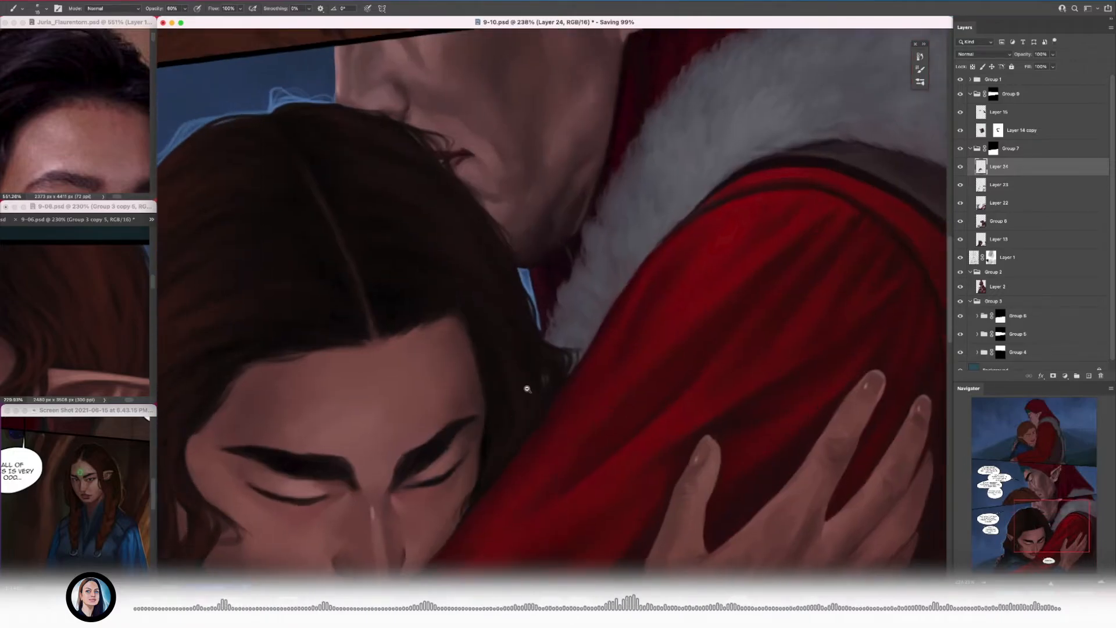
Step: Refine the strands on the collar side of the dark hair with a smaller brush and save the document
left_click_drag(525, 386, 547, 388)
key("bracketleft")
key("bracketleft")
key("bracketleft")
key("bracketleft")
mouse_move(469, 268)
left_mouse_down()
mouse_move(428, 266)
mouse_move(517, 235)
left_mouse_up()
left_click_drag(476, 275, 507, 275)
key("super+s")
Step: Detail the hair between the pointed ear and the temple, varying the brush size and sampling nearby colors
mouse_move(675, 278)
left_mouse_down()
mouse_move(661, 276)
mouse_move(669, 299)
left_mouse_up()
key("bracketleft")
key("bracketleft")
key("bracketleft")
mouse_move(406, 284)
left_mouse_down()
mouse_move(455, 269)
mouse_move(408, 295)
left_mouse_up()
left_click_drag(391, 349, 387, 271)
key("bracketright")
key("bracketright")
left_click(442, 193, "alt")
left_click_drag(443, 192, 437, 210)
left_click(457, 227, "alt")
left_click(391, 293, "alt")
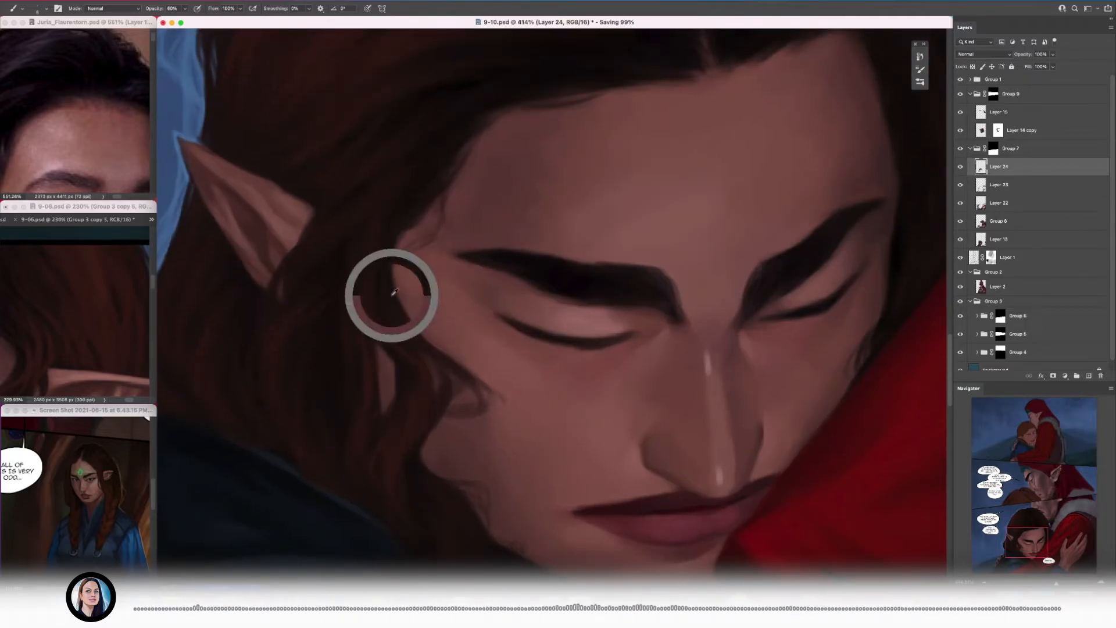
Step: Soften the hairline above the forehead with sampled hair and skin tones, gradually enlarging the brush
mouse_move(463, 282)
left_mouse_down()
mouse_move(459, 201)
mouse_move(416, 229)
left_mouse_up()
left_click_drag(572, 134, 606, 134)
key("bracketright")
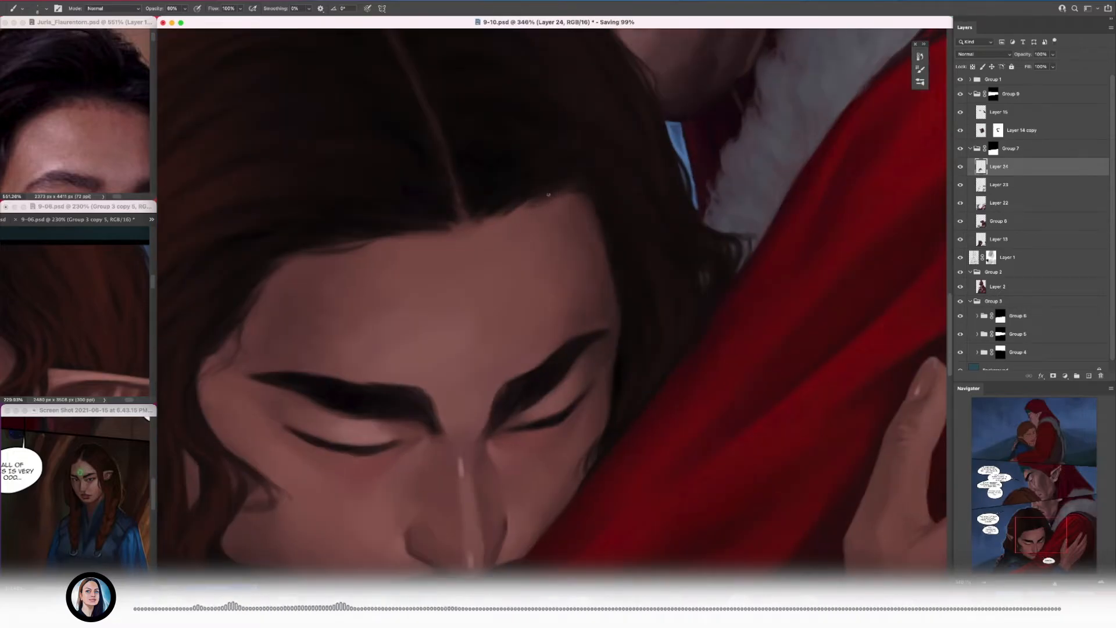
left_click(593, 200, "alt")
left_click(612, 237, "alt")
mouse_move(587, 190)
left_mouse_down()
mouse_move(508, 175)
mouse_move(651, 183)
left_mouse_up()
left_click(610, 298, "alt")
key("bracketright")
left_click_drag(626, 267, 549, 264)
left_click_drag(610, 263, 669, 264)
Step: Blend more sampled brown tones into the dark hair and save the document
left_click_drag(535, 294, 469, 345)
left_click(378, 333, "alt")
left_click(466, 323, "alt")
left_click(443, 279, "alt")
left_click_drag(379, 267, 325, 268)
key("super+s")
Step: Compare with the 9-06 reference page and paint thin dark strands where the lower hair edge meets the blue wisps
mouse_move(597, 308)
left_mouse_down()
mouse_move(523, 308)
mouse_move(604, 295)
left_mouse_up()
left_click_drag(93, 308, 55, 308)
mouse_move(386, 602)
left_mouse_down()
mouse_move(441, 418)
mouse_move(444, 232)
left_mouse_up()
left_click(417, 378, "alt")
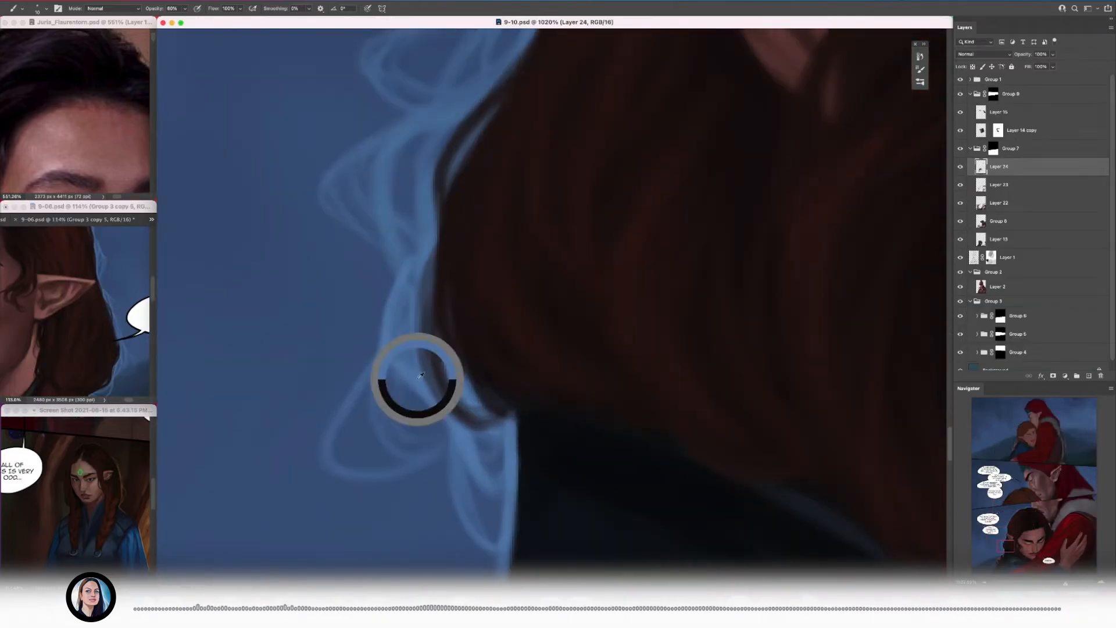
key("bracketleft")
key("bracketleft")
key("bracketleft")
key("bracketleft")
mouse_move(581, 218)
left_mouse_down()
mouse_move(511, 216)
mouse_move(599, 221)
left_mouse_up()
Step: Check the whole page and blend broader strokes into the dark hair with a larger brush
mouse_move(601, 302)
left_mouse_down()
mouse_move(476, 297)
mouse_move(407, 325)
left_mouse_up()
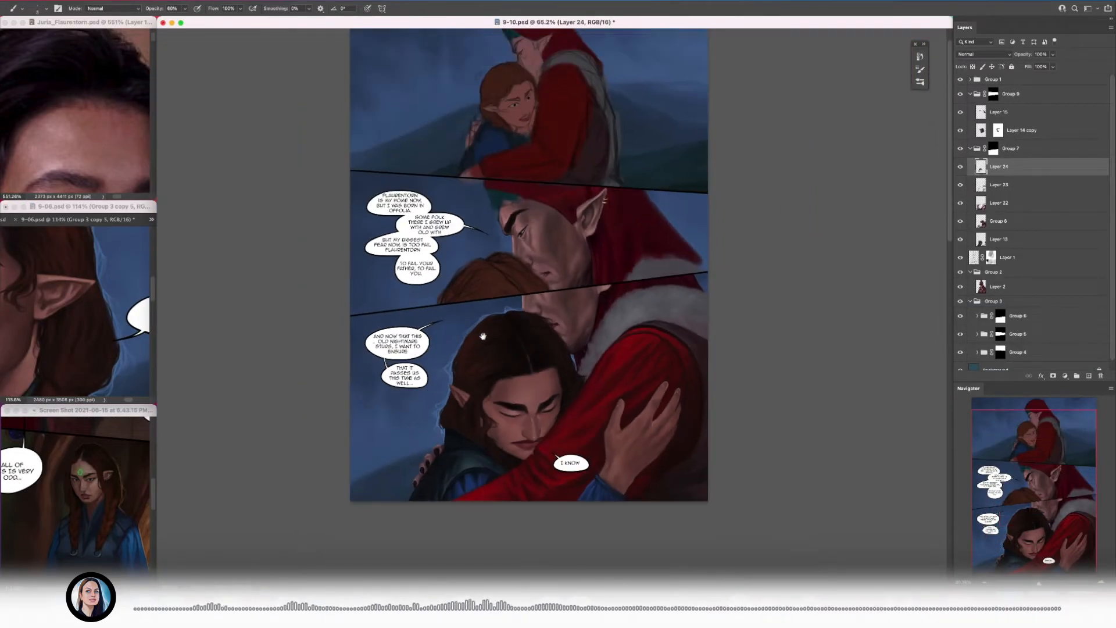
left_click_drag(497, 459, 584, 459)
left_click_drag(469, 291, 481, 310)
key("bracketright")
key("bracketright")
key("bracketright")
mouse_move(507, 342)
left_mouse_down()
mouse_move(501, 379)
mouse_move(515, 302)
mouse_move(605, 291)
left_mouse_up()
left_click(535, 328, "alt")
left_click(497, 349, "alt")
Step: Add fine strands to the dark hair with a much smaller brush
key("bracketleft")
key("bracketleft")
key("bracketleft")
left_click_drag(530, 364, 535, 392)
mouse_move(479, 342)
left_mouse_down()
mouse_move(431, 326)
mouse_move(481, 308)
left_mouse_up()
Step: Check the curls on the 9-06 reference page and shape the curled locks over the cheek in dark brown
left_click_drag(24, 323, 79, 317)
left_click(468, 278)
key("bracketright")
key("bracketright")
key("bracketright")
mouse_move(470, 277)
left_mouse_down()
mouse_move(483, 319)
mouse_move(403, 314)
left_mouse_up()
left_click(482, 322, "alt")
left_click_drag(473, 317, 552, 316)
key("bracketright")
key("bracketright")
key("bracketright")
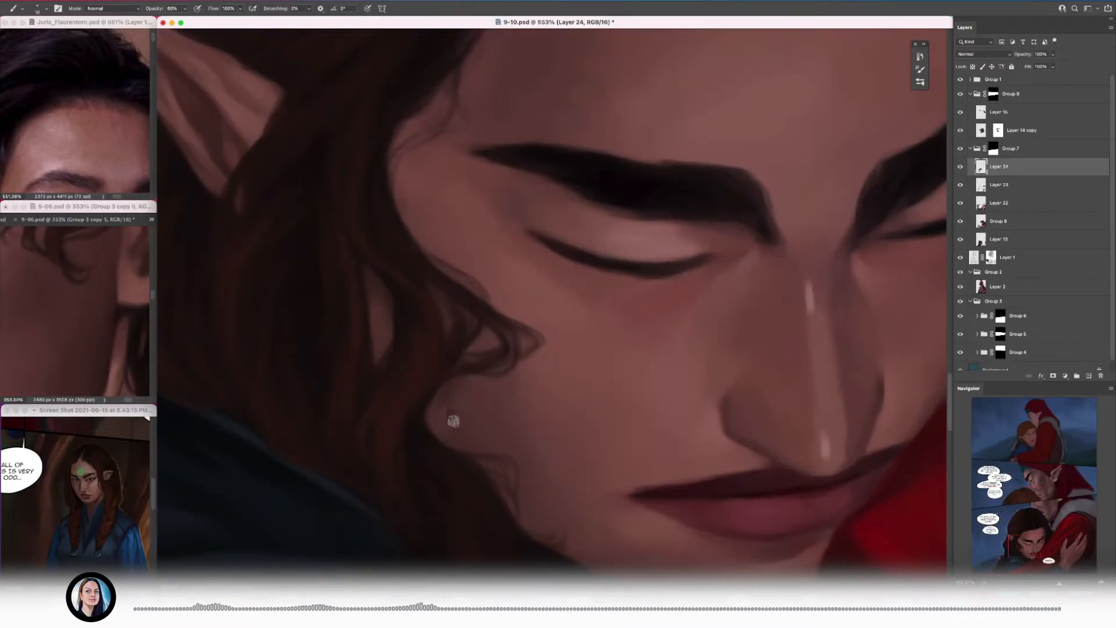
Step: Refine the locks framing the cheek and temple with sampled hair and skin tones
left_click_drag(469, 414, 383, 413)
left_click_drag(470, 378, 541, 378)
left_click(422, 440, "alt")
key("bracketright")
left_click(445, 372, "alt")
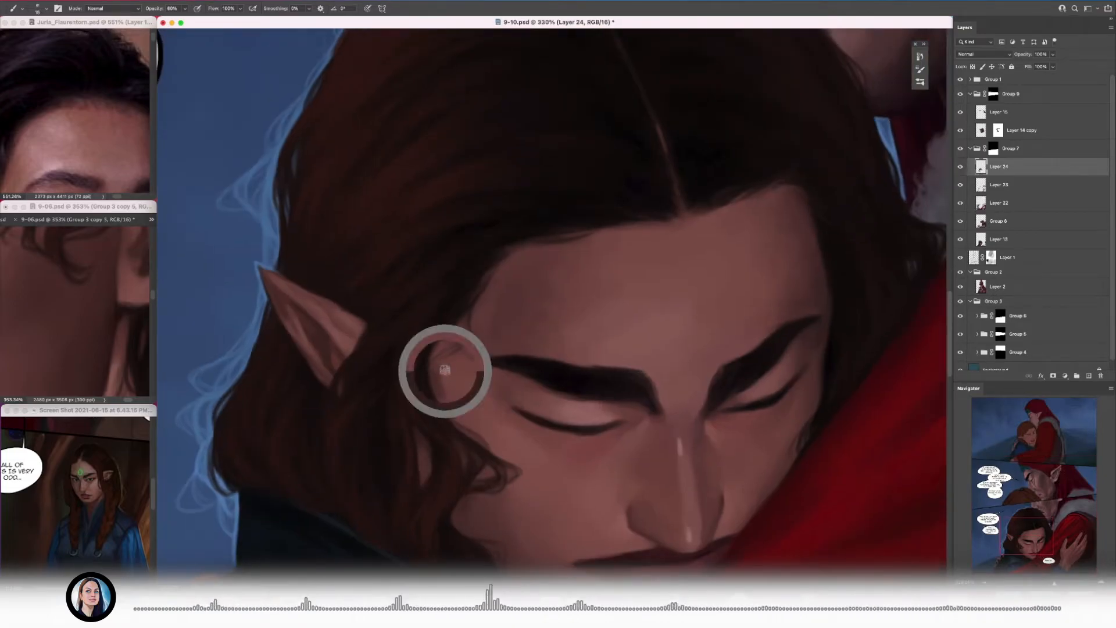
left_click(459, 404, "alt")
key("bracketleft")
key("bracketleft")
key("bracketleft")
key("bracketleft")
mouse_move(474, 381)
left_mouse_down()
mouse_move(395, 380)
mouse_move(544, 375)
left_mouse_up()
mouse_move(460, 405)
left_mouse_down()
mouse_move(472, 373)
mouse_move(401, 366)
left_mouse_up()
Step: Touch up the hair around the face with finer strokes, reducing the brush size further
left_click_drag(488, 297, 555, 297)
key("bracketleft")
left_click_drag(488, 233, 425, 233)
mouse_move(465, 241)
left_mouse_down()
mouse_move(495, 242)
mouse_move(436, 249)
left_mouse_up()
left_click_drag(356, 353, 413, 357)
key("bracketleft")
key("bracketleft")
key("bracketleft")
key("bracketleft")
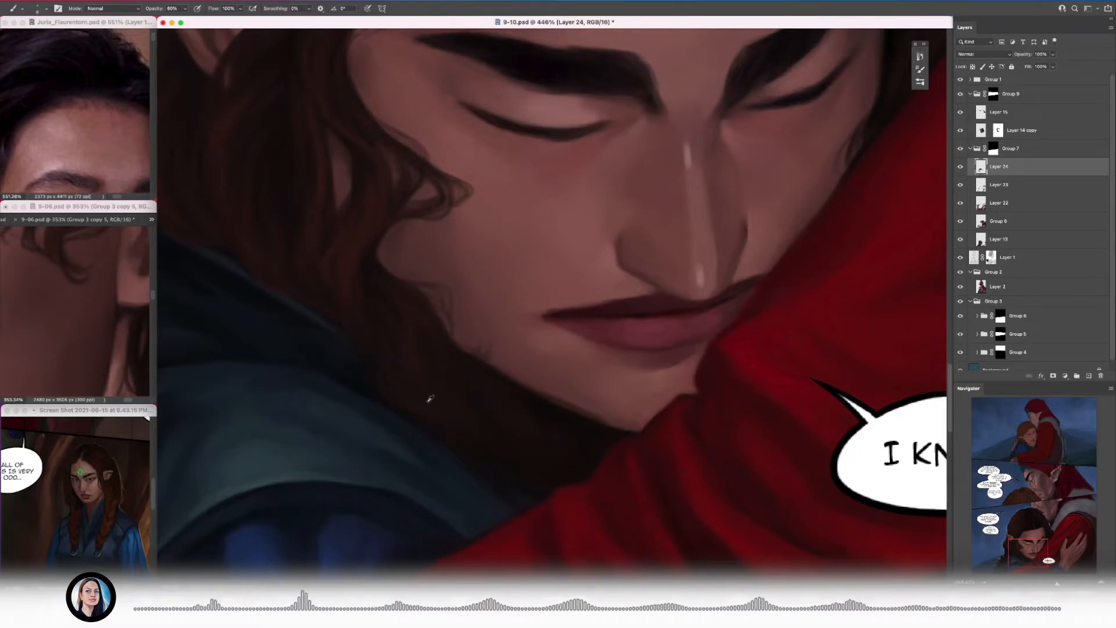
Step: Blend sampled dark brown into the hair beneath the jawline
left_click_drag(444, 323, 313, 389)
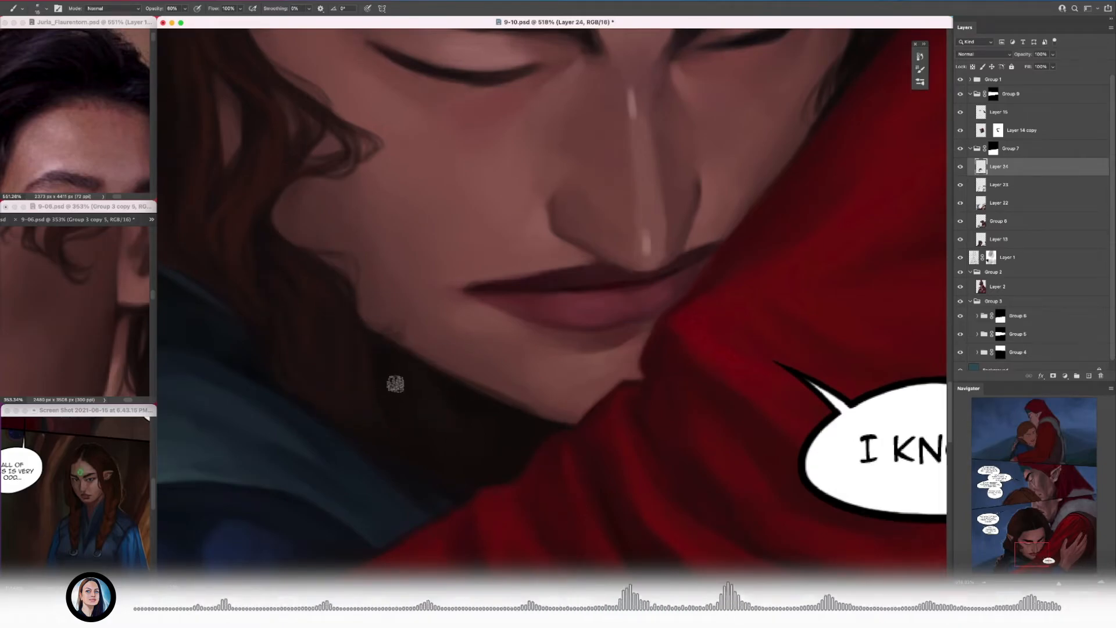
left_click(389, 411, "alt")
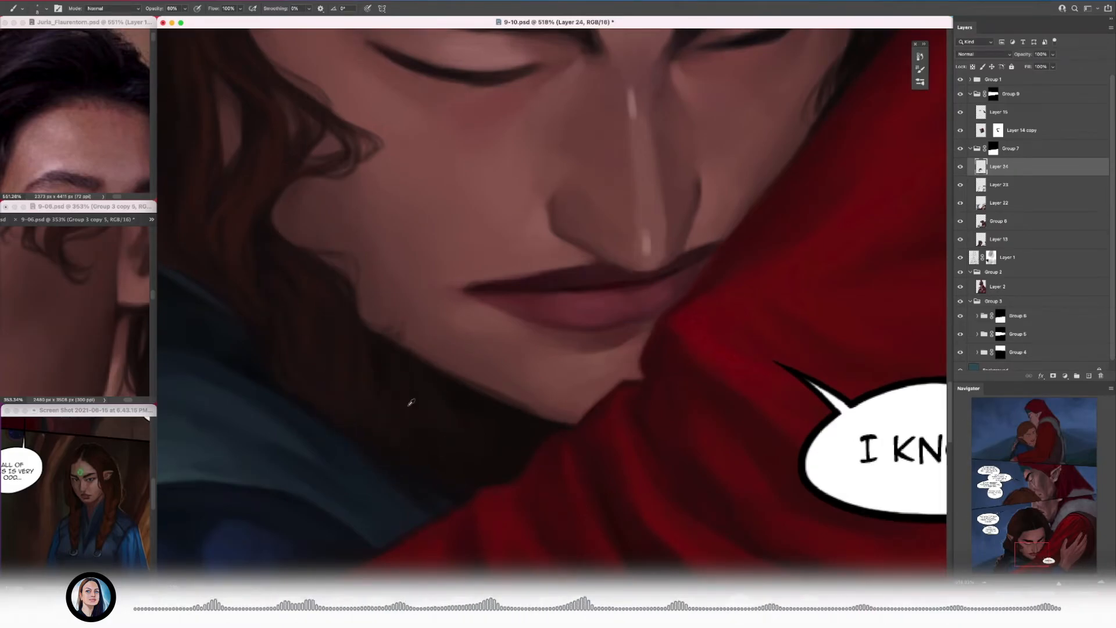
left_click_drag(394, 369, 369, 367)
left_click(472, 360, "alt")
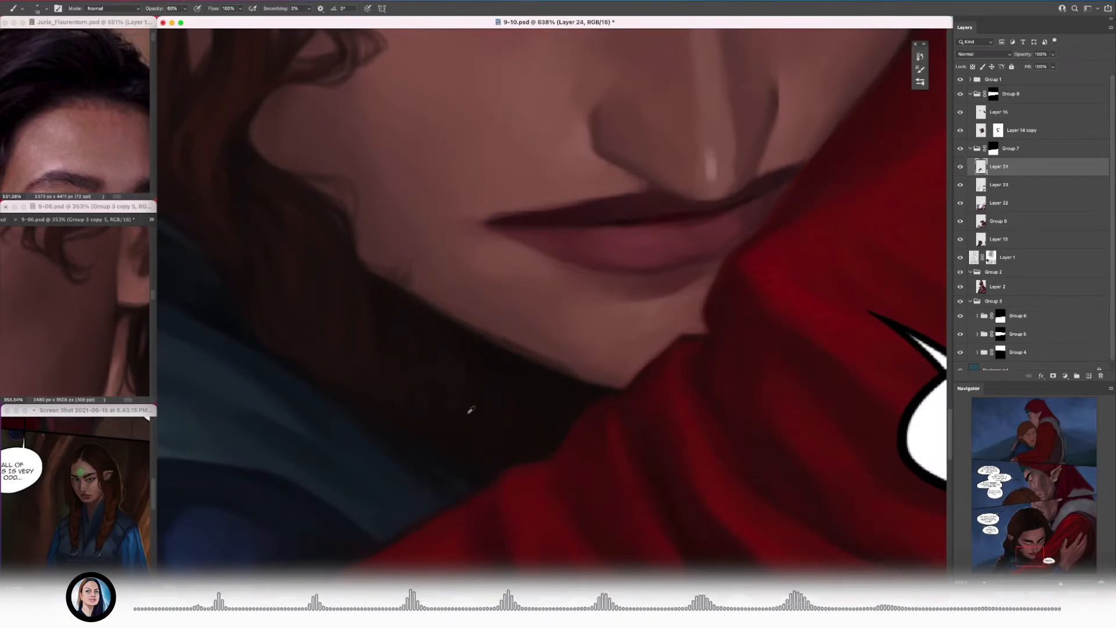
left_click(373, 330, "alt")
Step: Paint finer strands into the hair under the chin and above the blue collar with a smaller brush
key("bracketleft")
key("bracketleft")
mouse_move(419, 440)
left_mouse_down()
mouse_move(303, 407)
mouse_move(331, 364)
left_mouse_up()
left_click(474, 433, "alt")
left_click_drag(515, 514, 428, 412)
left_click(513, 415, "alt")
mouse_move(399, 367)
left_mouse_down()
mouse_move(344, 375)
mouse_move(389, 410)
left_mouse_up()
key("bracketleft")
key("bracketleft")
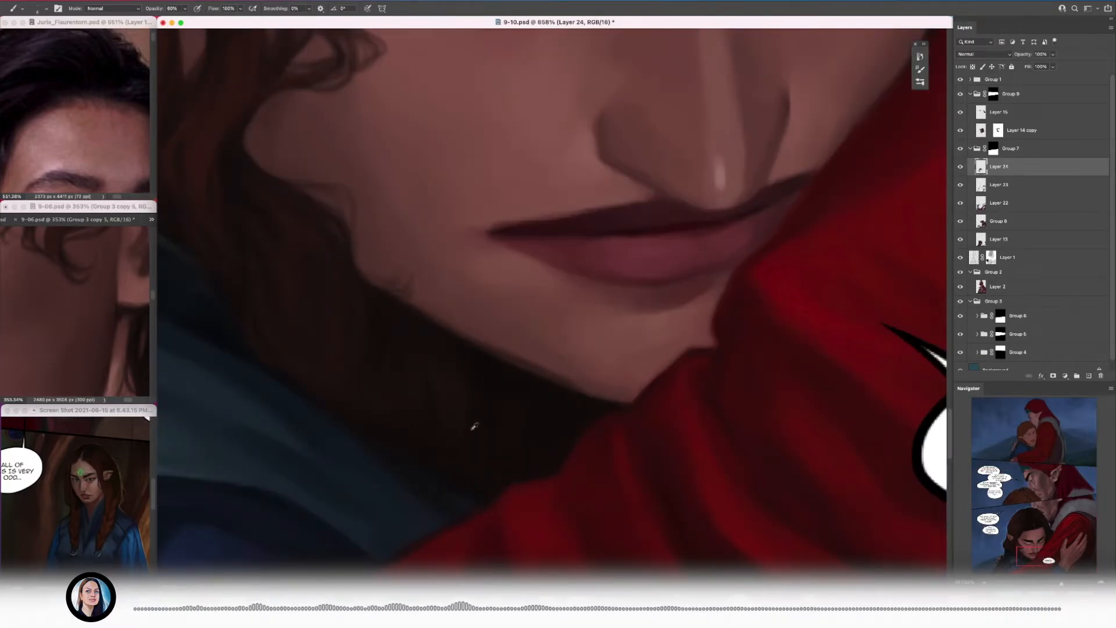
left_click_drag(471, 471, 298, 329)
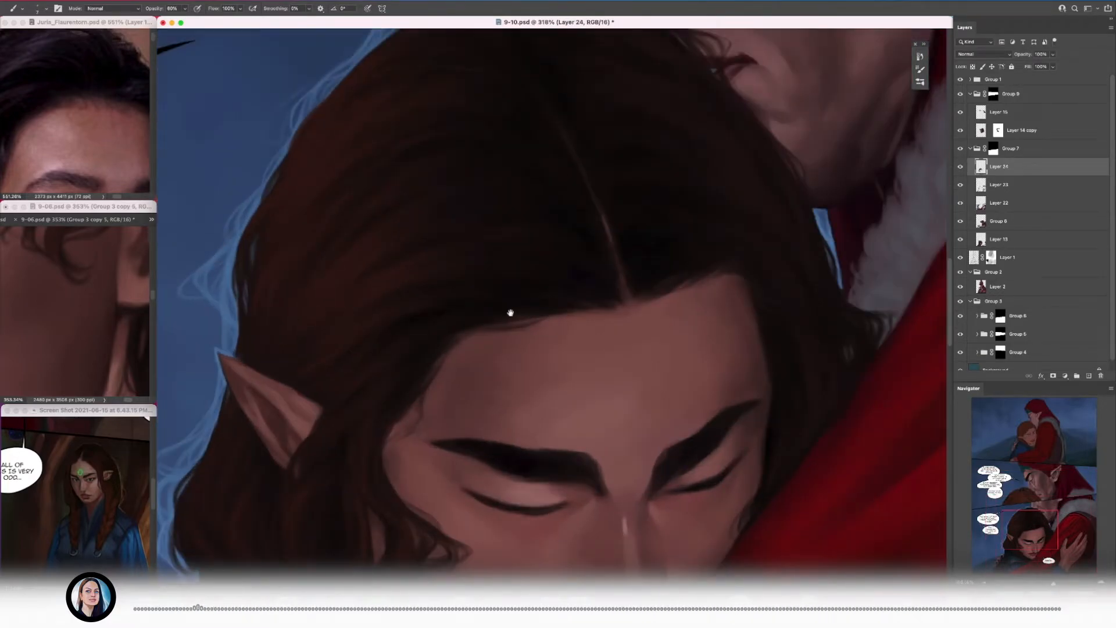
left_click_drag(511, 313, 510, 360)
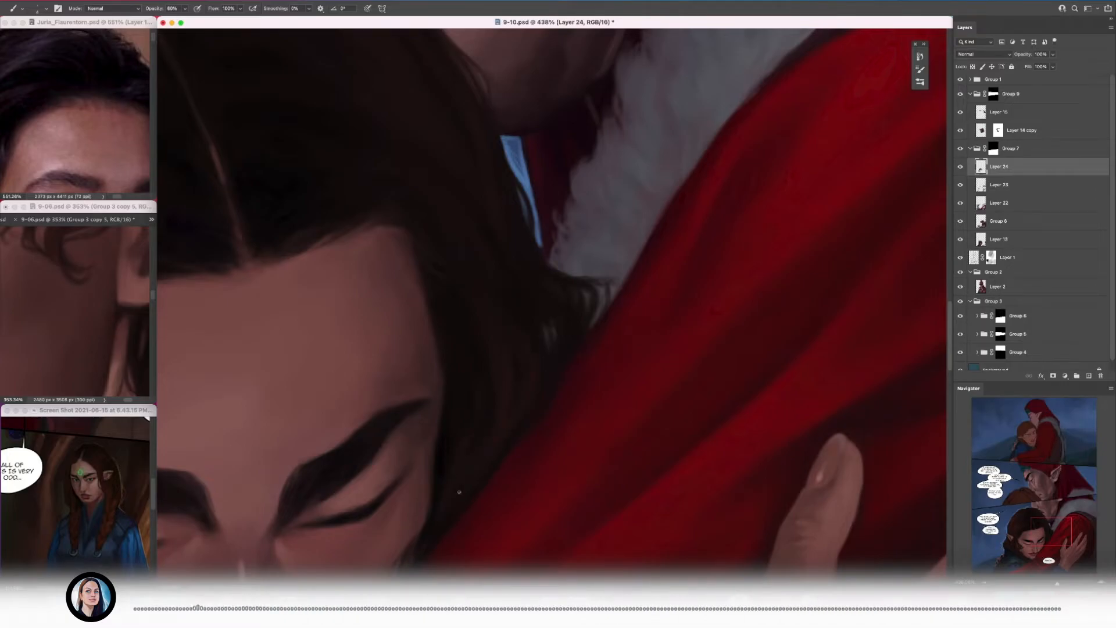
Step: Paint dark strands into the hair between the temple and the red sleeve, gradually enlarging the brush
left_click_drag(459, 279, 468, 325)
key("bracketright")
key("bracketright")
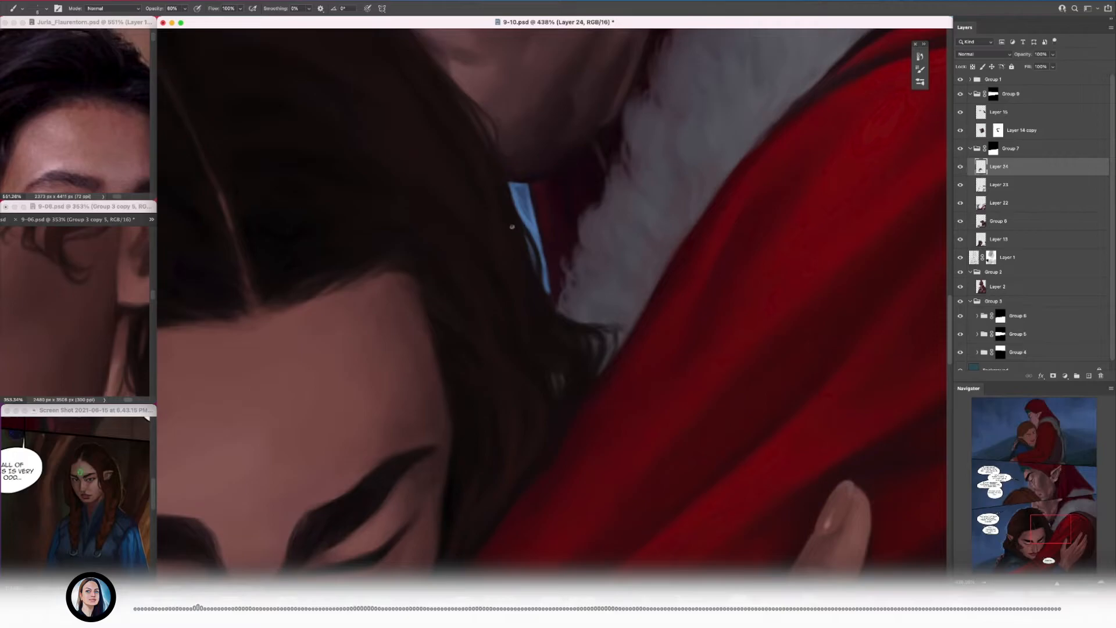
left_click_drag(512, 226, 477, 282)
key("bracketright")
key("bracketright")
left_click_drag(560, 427, 583, 367)
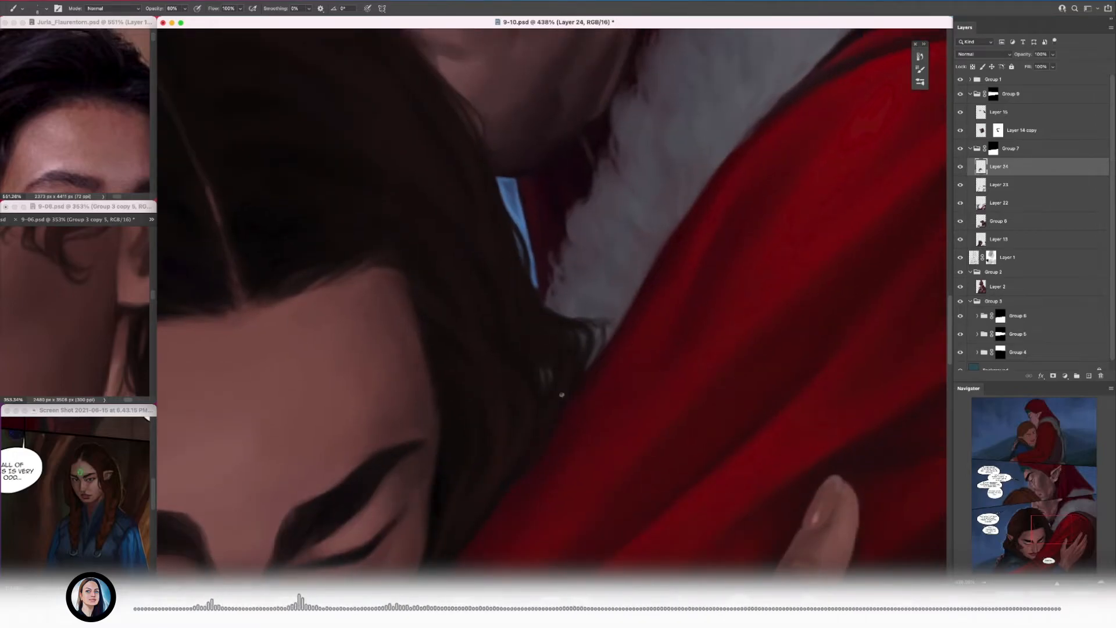
Step: Blend the dark hair between the parting and the outer edge with a larger brush and sampled hair tones
key("bracketright")
key("bracketright")
key("bracketright")
key("bracketright")
key("bracketright")
key("bracketright")
key("bracketright")
key("bracketright")
key("bracketright")
key("bracketright")
scroll(523, 449, "down", 5)
scroll(512, 384, "up", 3)
scroll(501, 343, "up", 2)
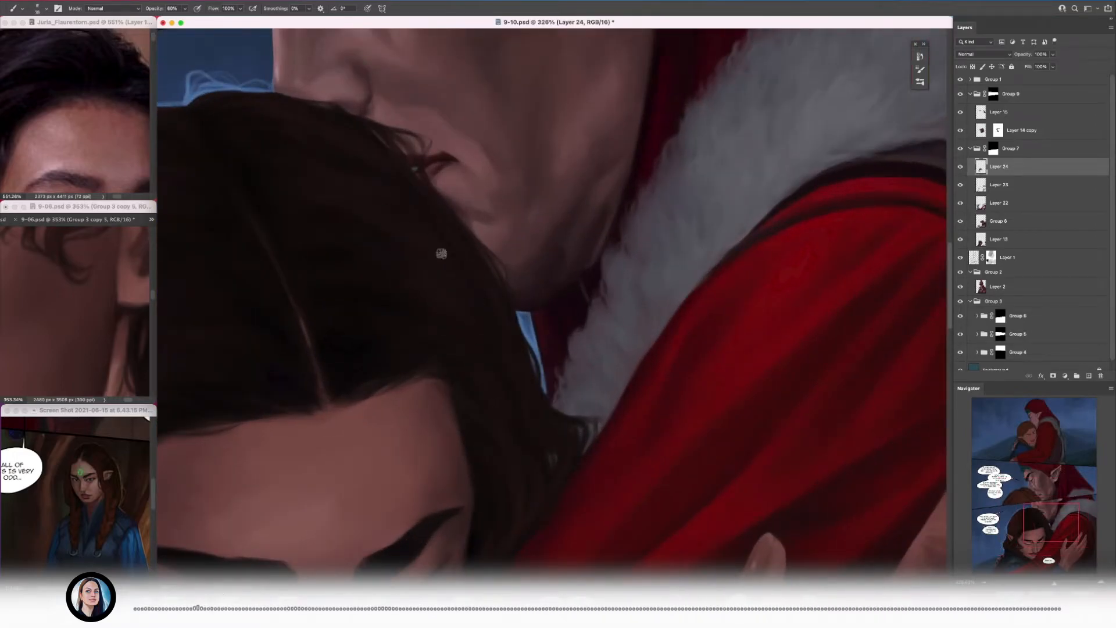
scroll(473, 293, "down", 5)
scroll(513, 393, "up", 6)
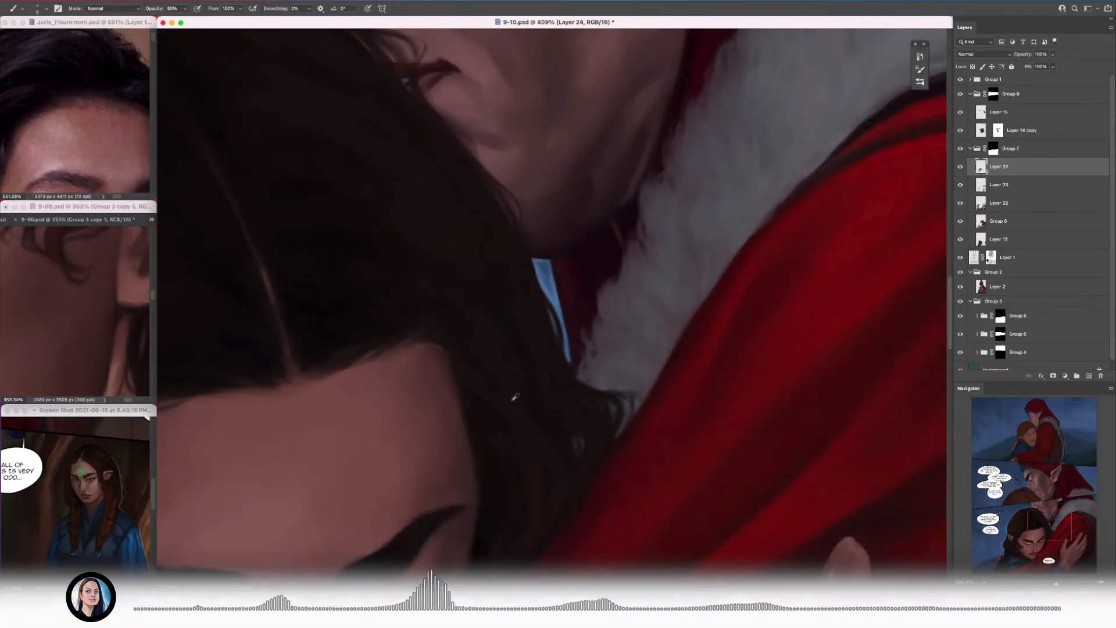
scroll(513, 342, "down", 4)
scroll(607, 410, "up", 4)
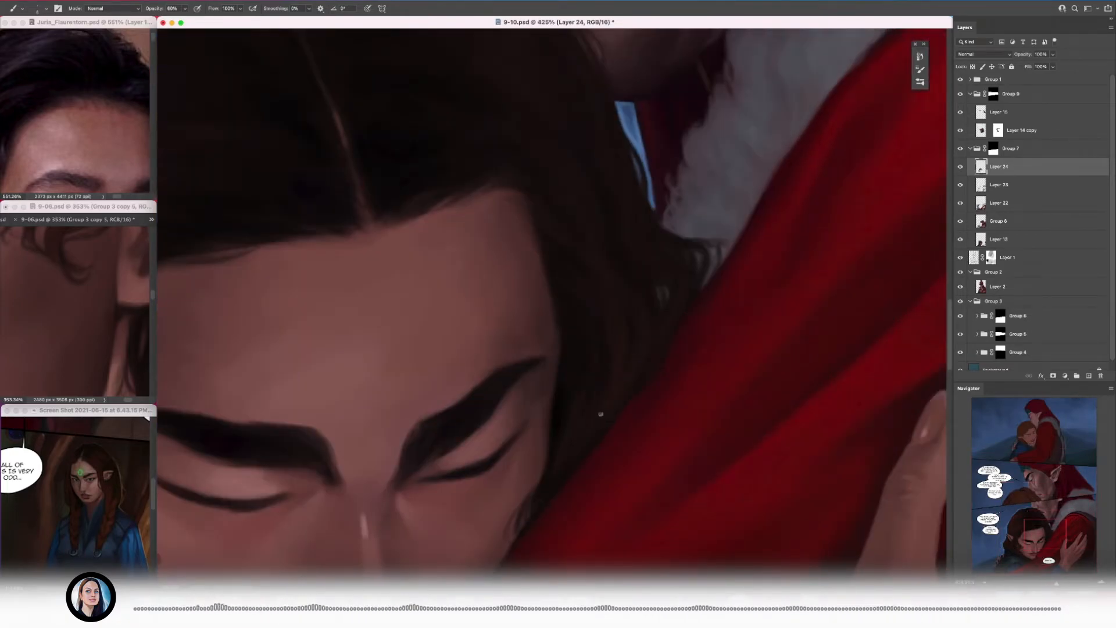
Step: Soften the hair above the forehead with broad strokes, reduce the brush size again, and save the document
scroll(643, 341, "down", 4)
scroll(498, 291, "up", 3)
key("bracketright")
key("bracketright")
key("bracketright")
key("bracketright")
key("bracketright")
key("bracketright")
key("bracketright")
key("bracketright")
key("bracketright")
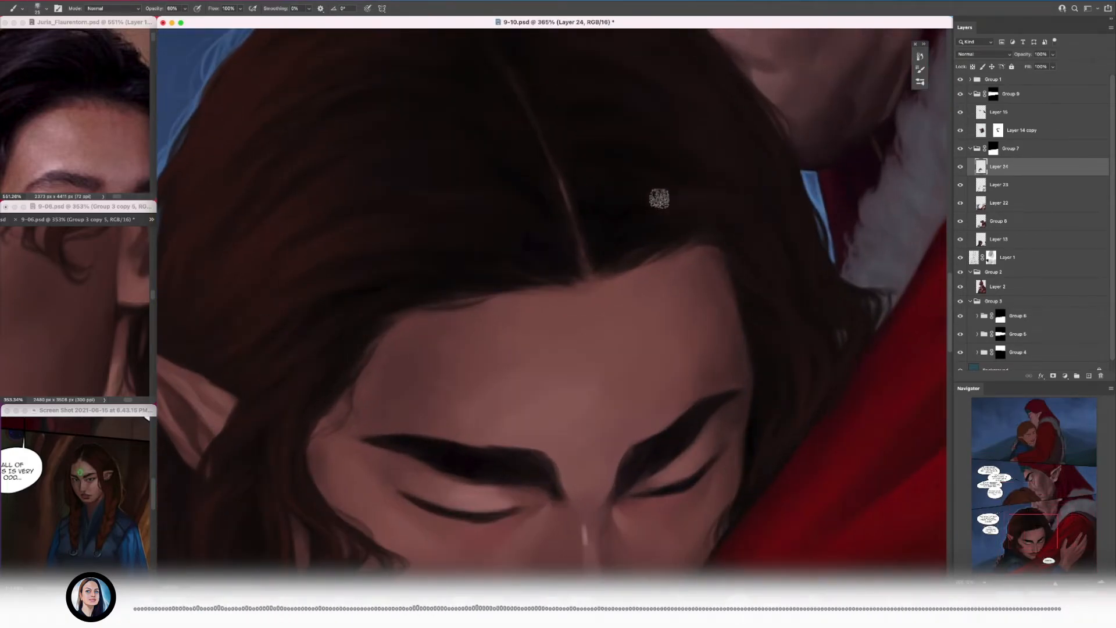
scroll(658, 198, "down", 4)
scroll(697, 175, "up", 4)
key("bracketleft")
key("bracketleft")
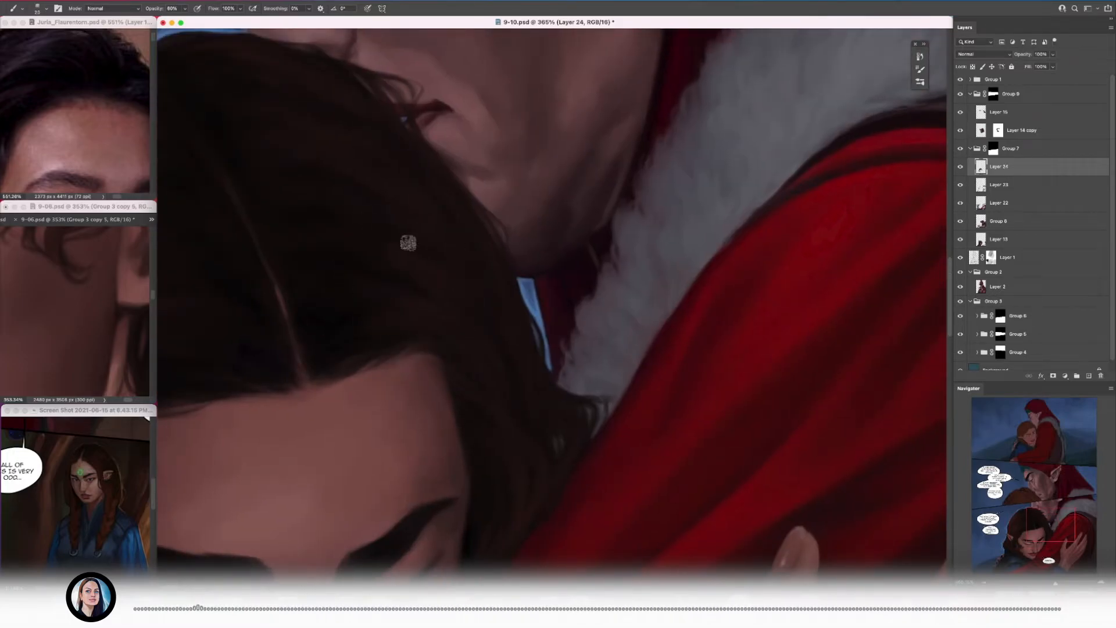
scroll(378, 245, "down", 1)
key("super+s")
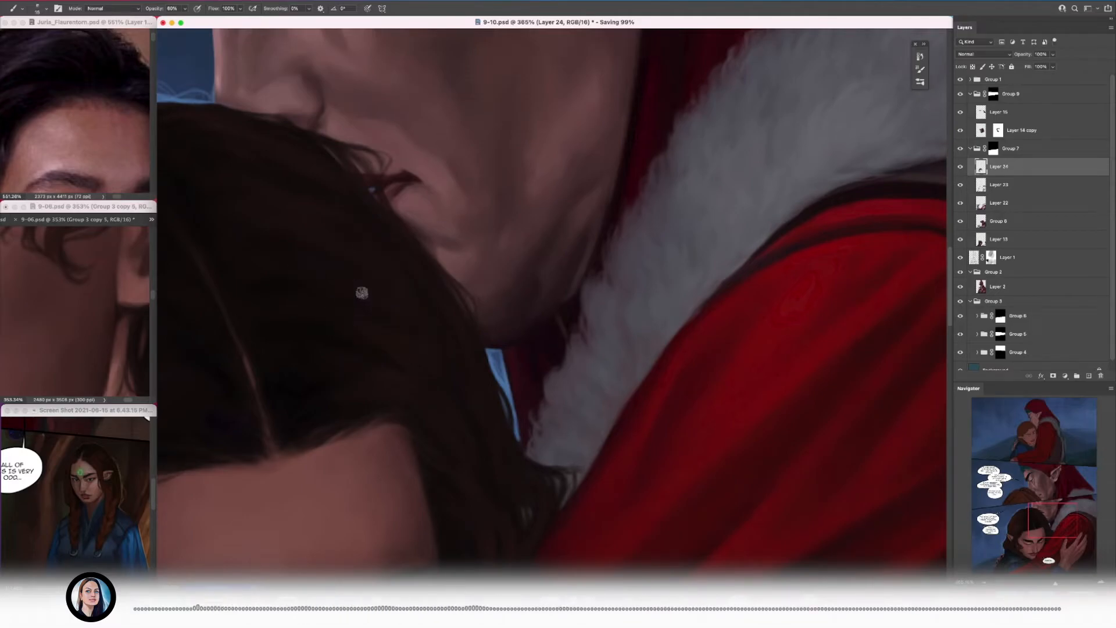
Step: Paint thin loose strands over the cheek beside the closed eye, along the red sleeve's edge
scroll(364, 291, "down", 5)
scroll(357, 296, "up", 5)
scroll(448, 359, "down", 5)
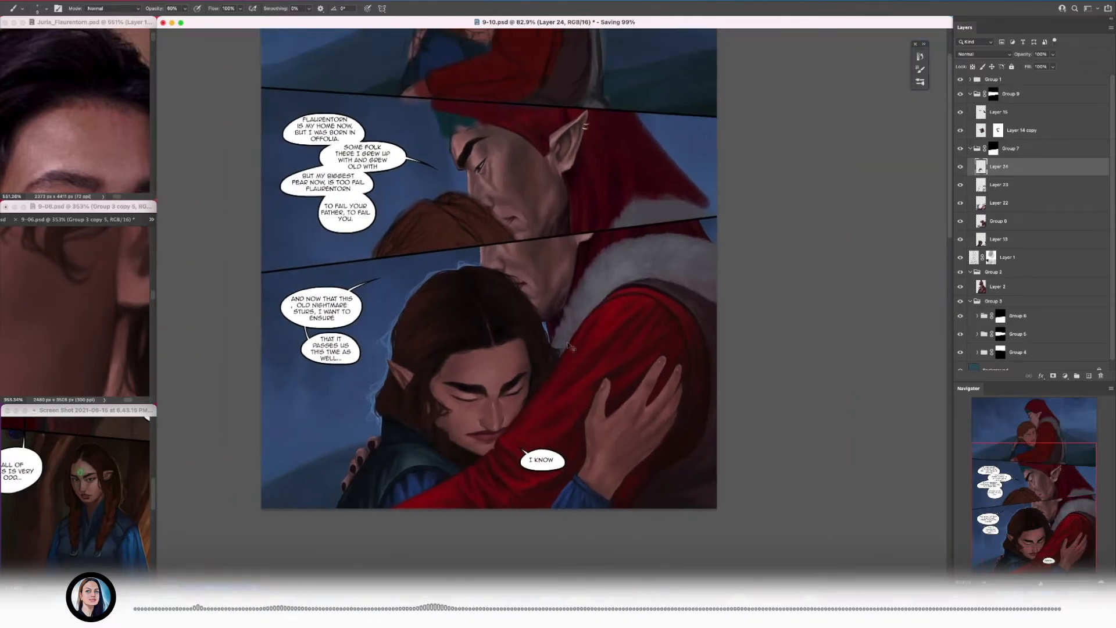
scroll(506, 375, "up", 5)
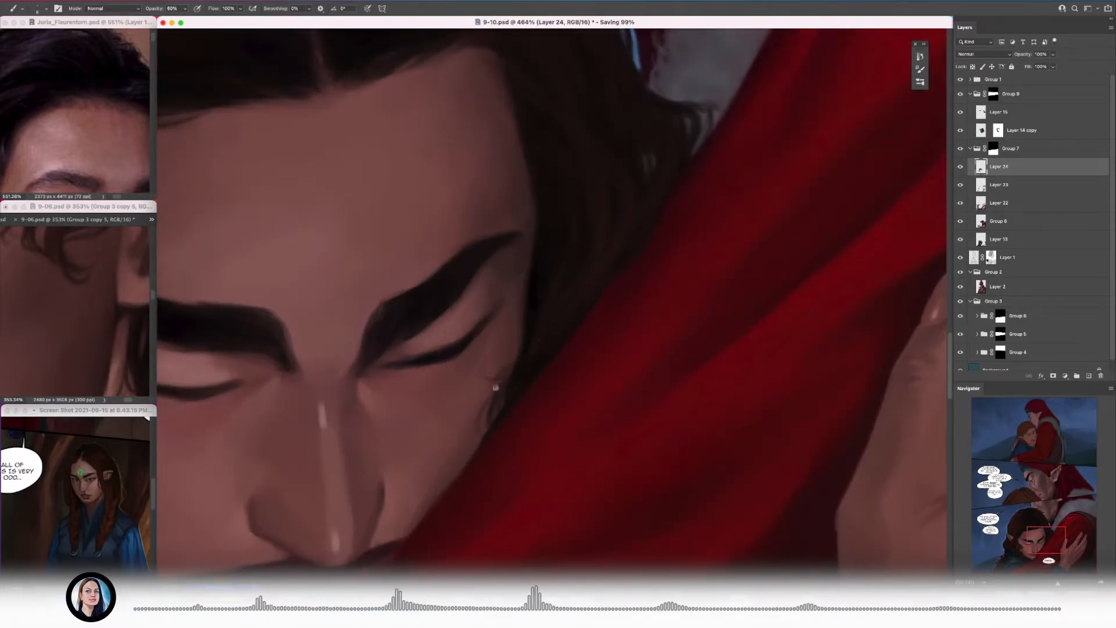
scroll(497, 382, "down", 5)
scroll(517, 383, "up", 4)
scroll(523, 375, "up", 2)
scroll(517, 375, "down", 5)
scroll(451, 395, "up", 5)
Step: Refine the wisps beside the cheek with a smaller brush
key("bracketleft")
key("bracketleft")
key("bracketleft")
key("bracketleft")
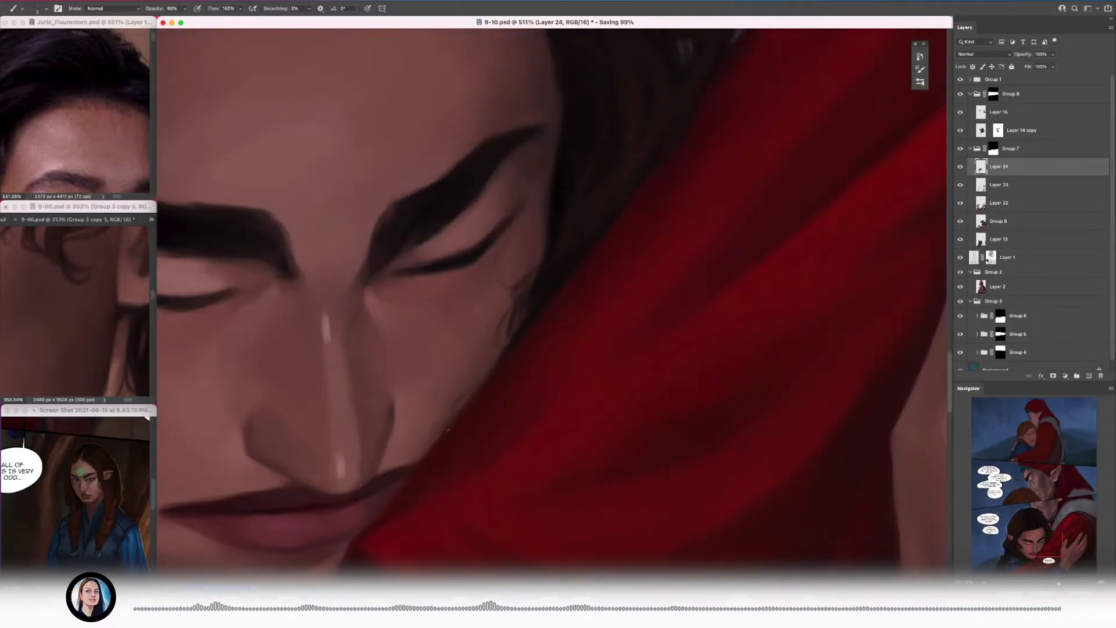
scroll(452, 410, "down", 5)
scroll(487, 407, "up", 4)
scroll(499, 408, "up", 1)
scroll(466, 401, "down", 2)
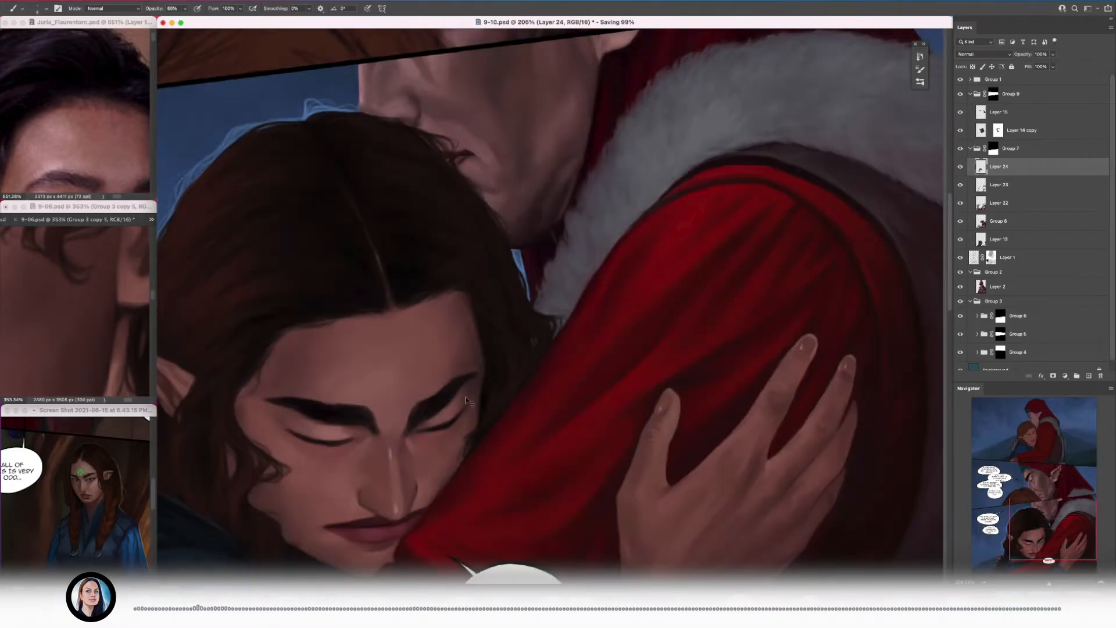
Step: Examine the bottom panel's hair and faces close up and at page scale
scroll(466, 401, "down", 3)
scroll(494, 326, "up", 5)
key("bracketright")
key("bracketright")
key("bracketright")
key("bracketright")
key("bracketright")
key("bracketright")
left_click(372, 278, "alt")
scroll(494, 270, "down", 5)
scroll(500, 268, "up", 2)
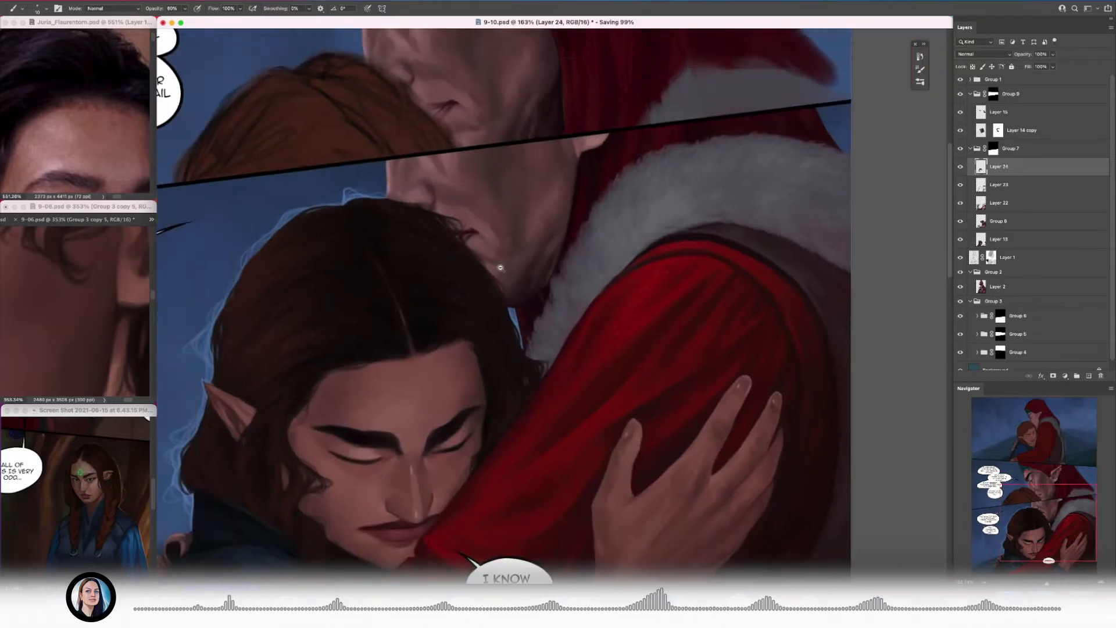
scroll(499, 268, "up", 2)
scroll(386, 231, "down", 4)
scroll(407, 241, "up", 6)
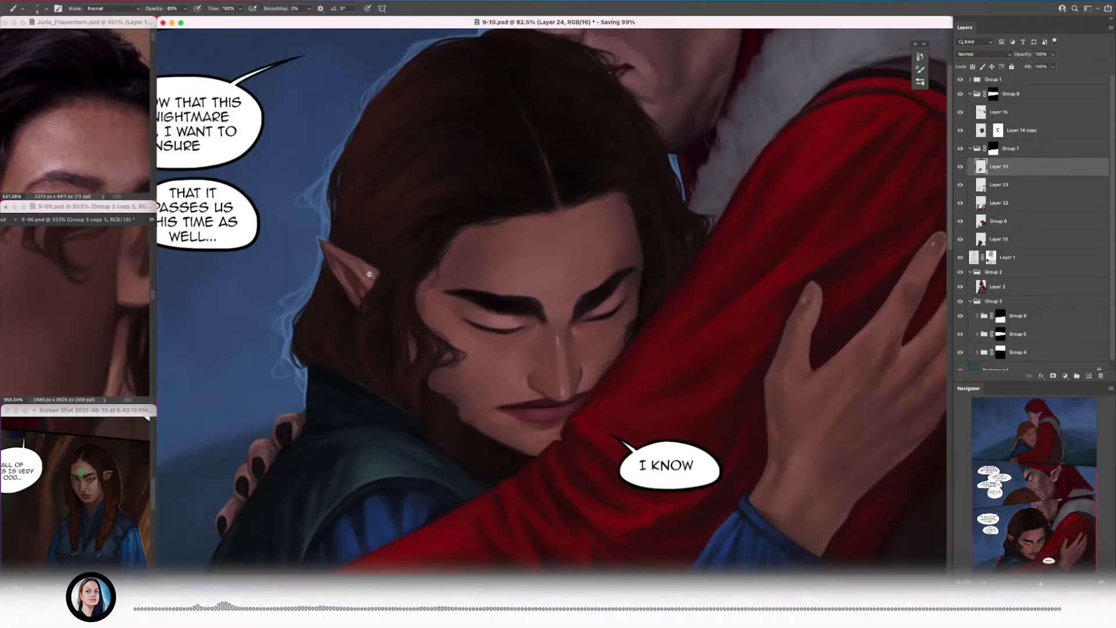
scroll(401, 222, "down", 6)
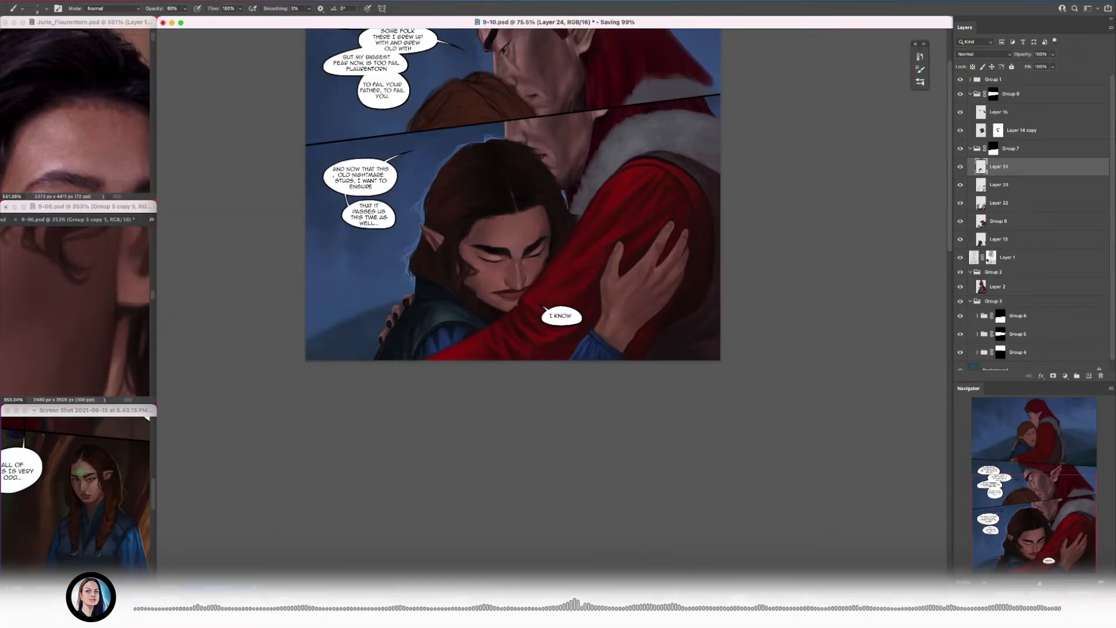
scroll(384, 181, "up", 6)
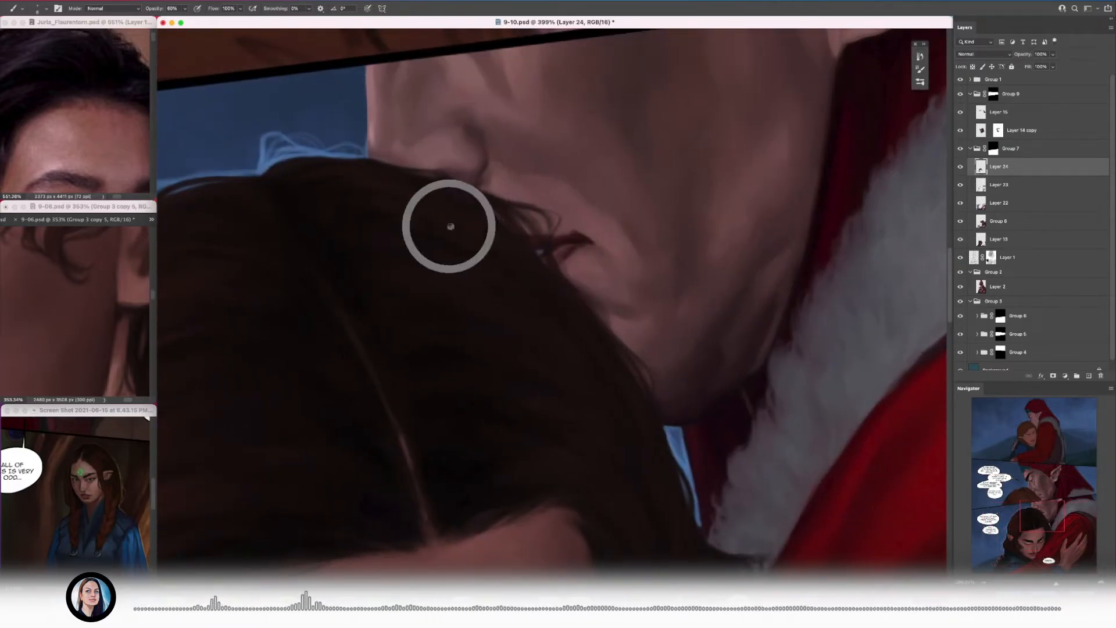
Step: Paint strands over the crown beside the parting and save the document
scroll(448, 225, "left", 5)
scroll(448, 224, "up", 2)
left_click_drag(446, 261, 530, 343)
key("super+s")
left_click_drag(489, 267, 517, 244)
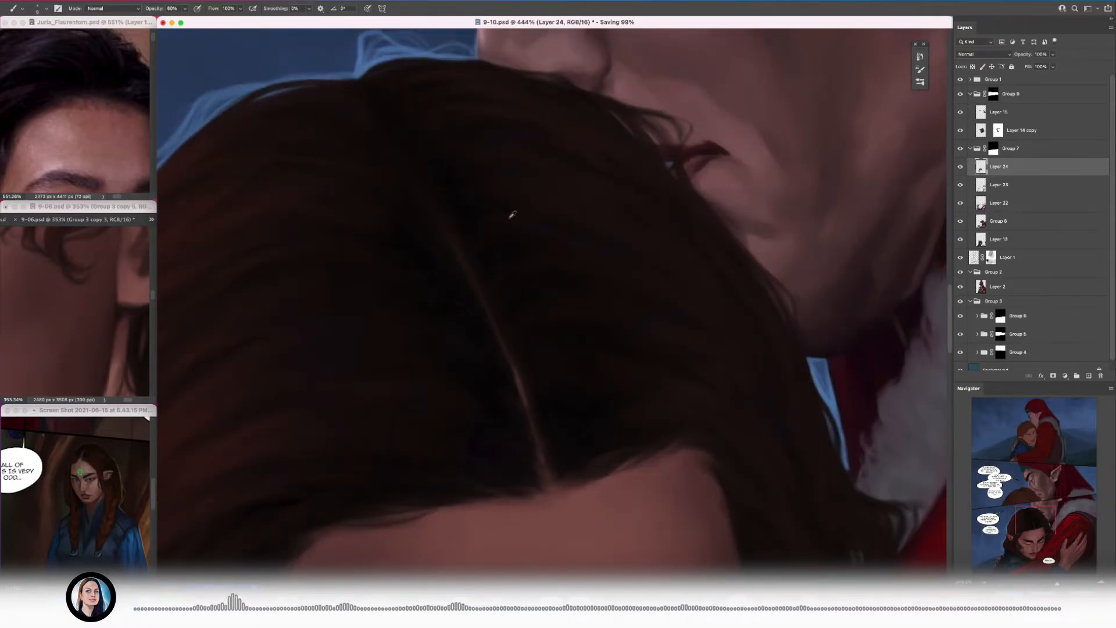
Step: Refine the strands on both sides of the parting with sampled brown and a smaller brush
left_click_drag(490, 241, 617, 223)
key("bracketleft")
key("bracketleft")
key("bracketleft")
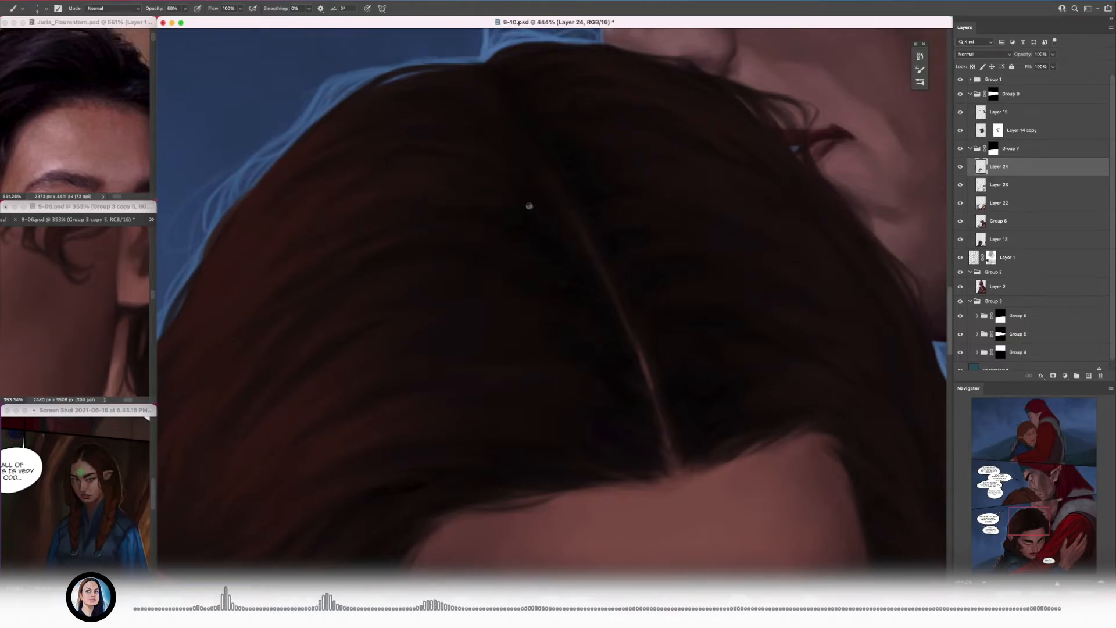
left_click(710, 266)
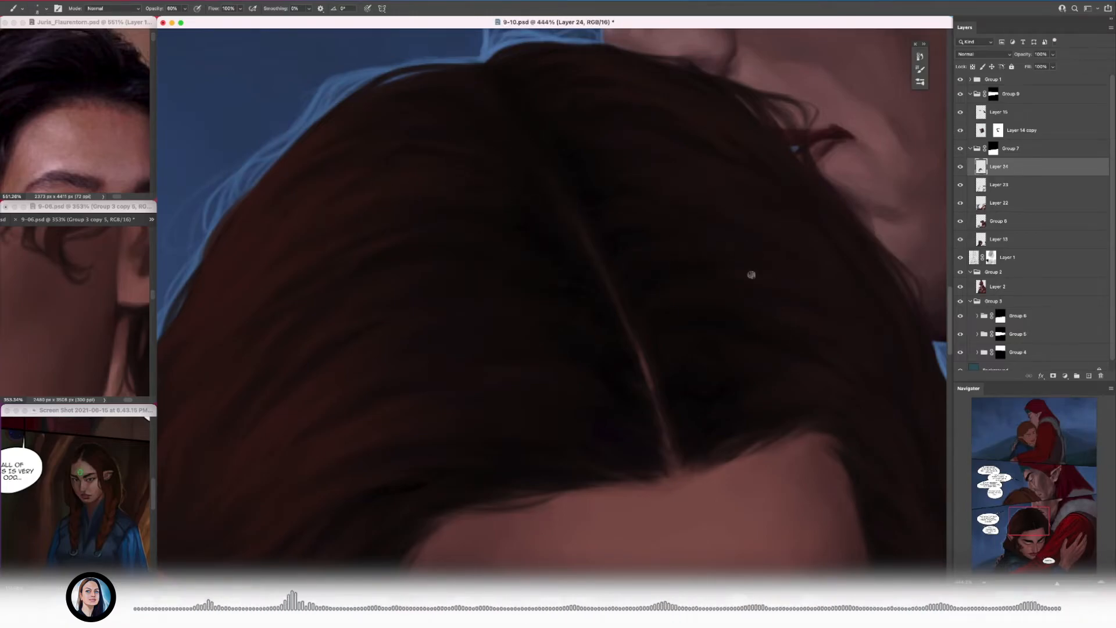
Step: Blend sampled brown tones into the hair between the parting and the hooded figure's chin, slightly enlarging the brush
left_click_drag(752, 275, 448, 279)
left_click(427, 278, "alt")
left_click(451, 285, "alt")
left_click(480, 279, "alt")
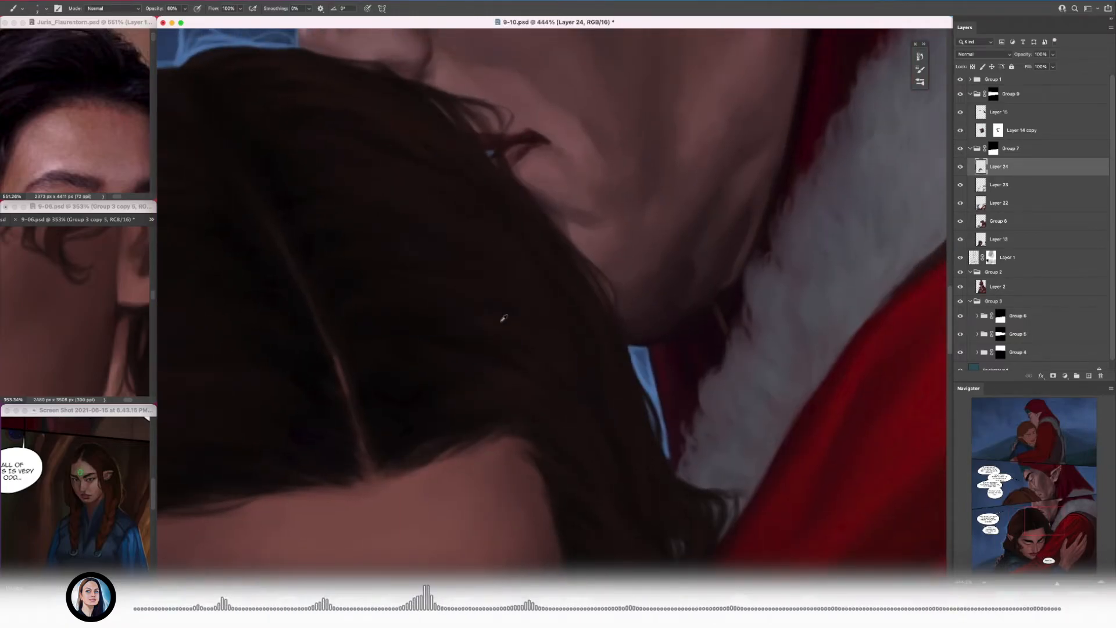
key("bracketright")
mouse_move(502, 321)
left_mouse_down()
mouse_move(456, 284)
mouse_move(434, 227)
mouse_move(500, 241)
left_mouse_up()
left_click_drag(227, 285, 301, 319)
left_click_drag(591, 261, 486, 276)
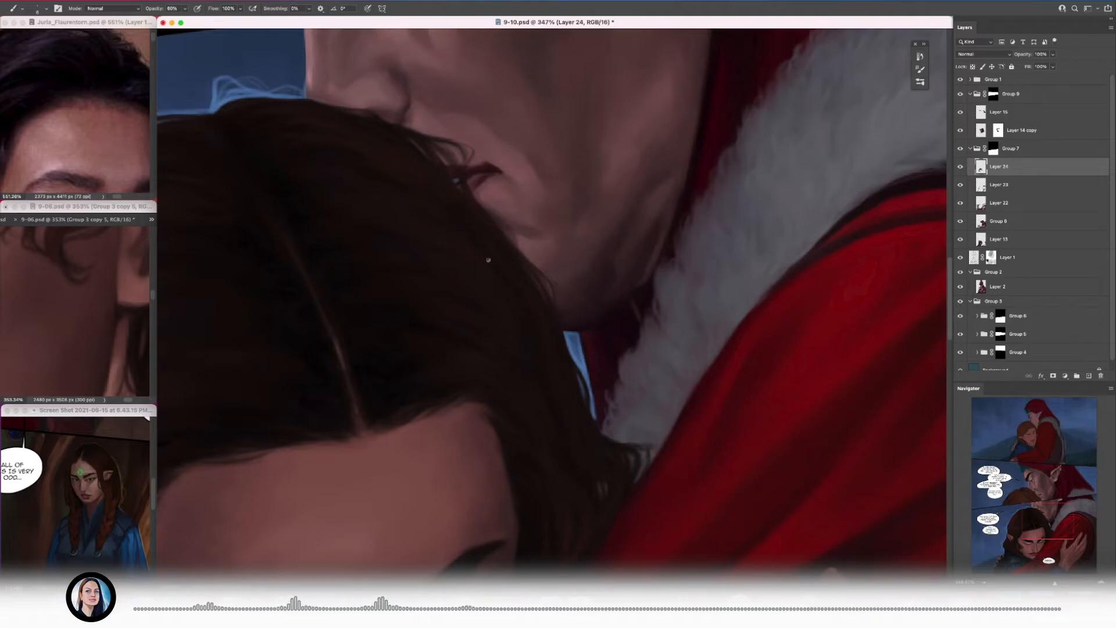
Step: Add finer strands to the hair above the temple with a smaller brush
left_click_drag(497, 300, 363, 198)
key("bracketleft")
key("bracketleft")
key("bracketleft")
left_click_drag(400, 279, 481, 316)
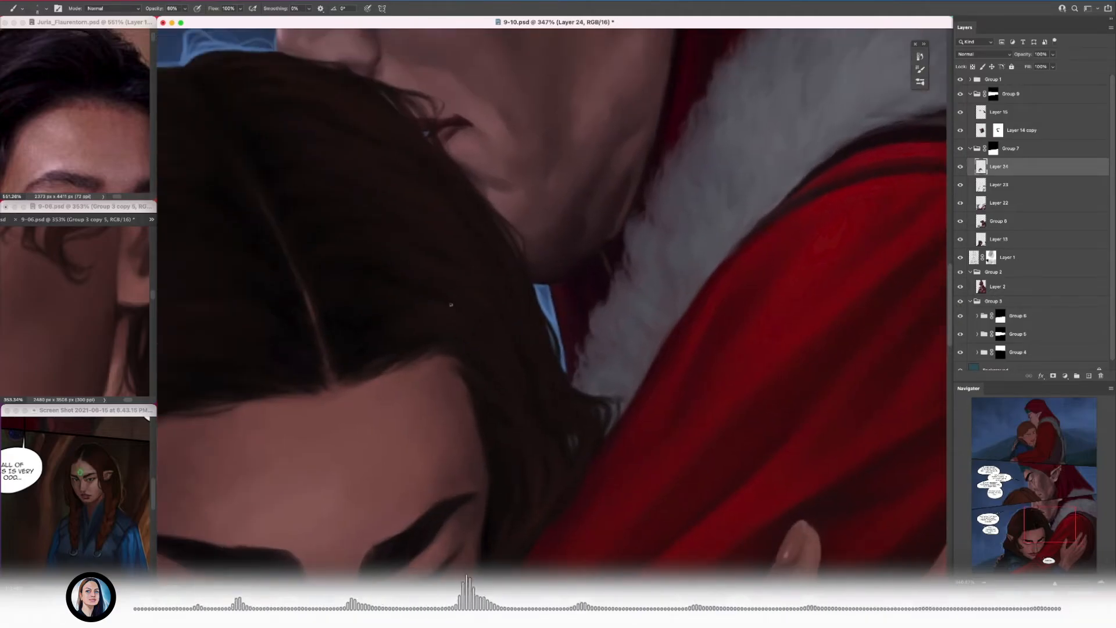
left_click_drag(480, 271, 591, 236)
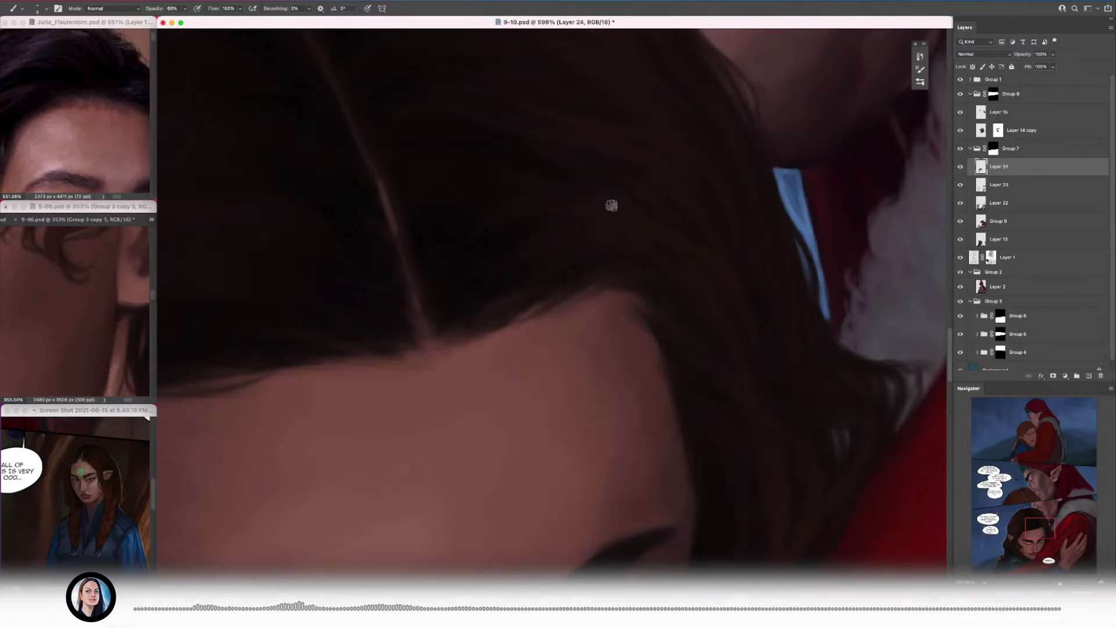
Step: Paint flowing strands above the forehead hairline beside the parting, reducing the brush size
left_click(534, 161, "alt")
left_click_drag(481, 209, 378, 215)
left_click(560, 200, "alt")
left_click(230, 307, "alt")
key("[")
key("[")
Step: Touch up the hair falling past the temple with a slightly larger brush and save the document
mouse_move(488, 276)
left_mouse_down()
mouse_move(537, 264)
mouse_move(430, 276)
left_mouse_up()
key("]")
left_click(552, 267, "alt")
key("super+s")
left_click_drag(571, 281, 540, 281)
left_click_drag(447, 309, 499, 308)
left_click_drag(648, 215, 554, 280)
Step: Compare the bottom panel with and without Layer 24
left_click(960, 166)
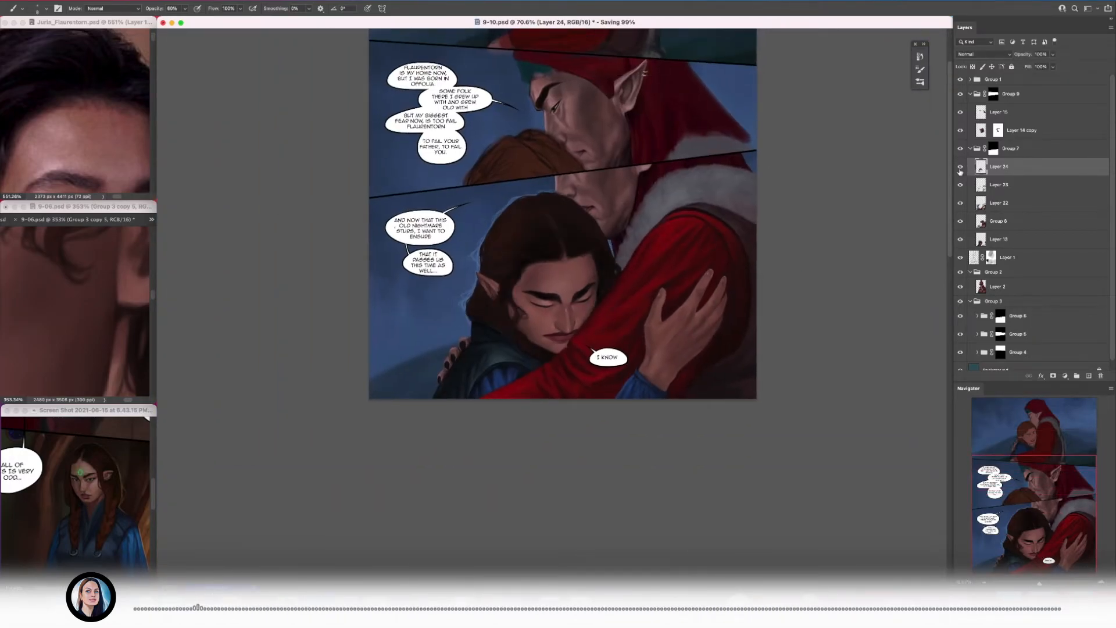
left_click(960, 166)
left_click_drag(552, 227, 619, 227)
left_click_drag(547, 319, 501, 319)
Step: Create a new layer above Layer 24 and sketch faint guide arcs on the back of the hand and the wrist
left_click(1089, 376)
left_click_drag(689, 438, 591, 337)
left_click_drag(583, 347, 639, 327)
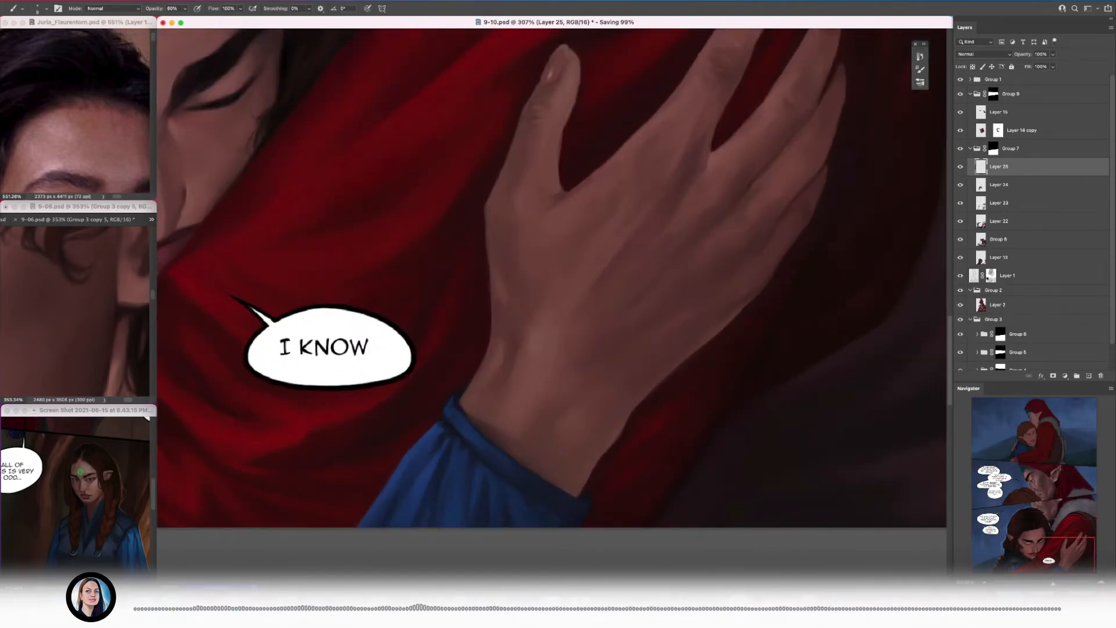
left_click_drag(581, 403, 611, 403)
key("bracketleft")
key("bracketleft")
left_click_drag(525, 431, 480, 440)
left_click(959, 169)
left_click(959, 168)
left_click_drag(539, 383, 659, 382)
left_click_drag(497, 369, 489, 411)
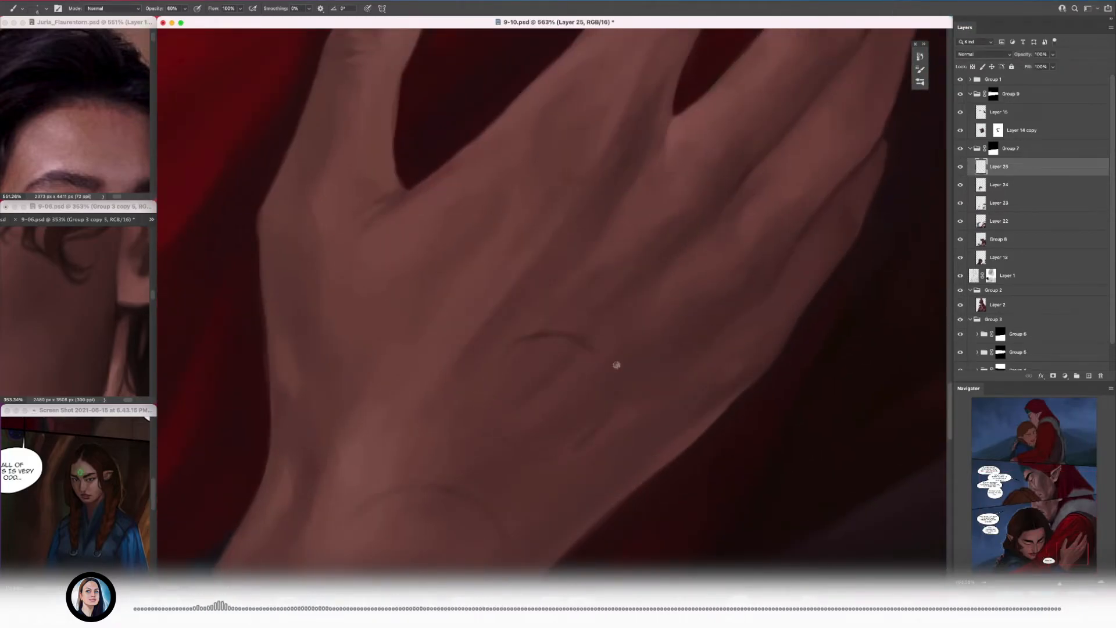
Step: Draw a dark circle on the back of the hand and begin curled script along the wrist arc
left_click_drag(529, 451, 593, 435)
mouse_move(452, 496)
left_mouse_down()
mouse_move(537, 335)
mouse_move(561, 346)
left_mouse_up()
mouse_move(564, 336)
left_mouse_down()
mouse_move(565, 308)
mouse_move(605, 309)
left_mouse_up()
mouse_move(576, 332)
left_mouse_down()
mouse_move(609, 352)
mouse_move(594, 398)
left_mouse_up()
left_click_drag(613, 420, 605, 448)
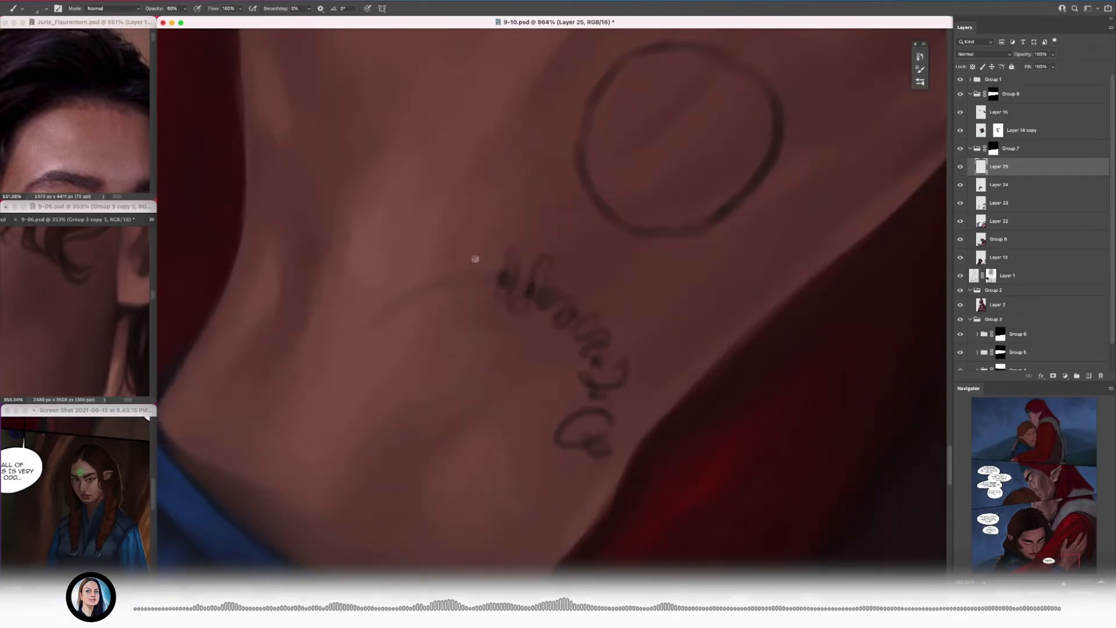
Step: Continue the curled script around the wrist toward the blue cuff, adjusting the brush size
left_click_drag(462, 256, 501, 280)
mouse_move(398, 238)
left_mouse_down()
mouse_move(413, 322)
mouse_move(401, 301)
left_mouse_up()
mouse_move(364, 323)
left_mouse_down()
mouse_move(294, 341)
mouse_move(401, 344)
left_mouse_up()
key("]")
left_click_drag(513, 223, 543, 224)
key("[")
mouse_move(507, 208)
left_mouse_down()
mouse_move(498, 232)
mouse_move(480, 236)
left_mouse_up()
left_click_drag(463, 235, 487, 251)
left_click_drag(426, 273, 440, 294)
mouse_move(443, 338)
left_mouse_down()
mouse_move(406, 391)
mouse_move(428, 492)
mouse_move(487, 546)
left_mouse_up()
Step: Close the script ring with letters between the blue cuff and the red sleeve
scroll(471, 445, "down", 3)
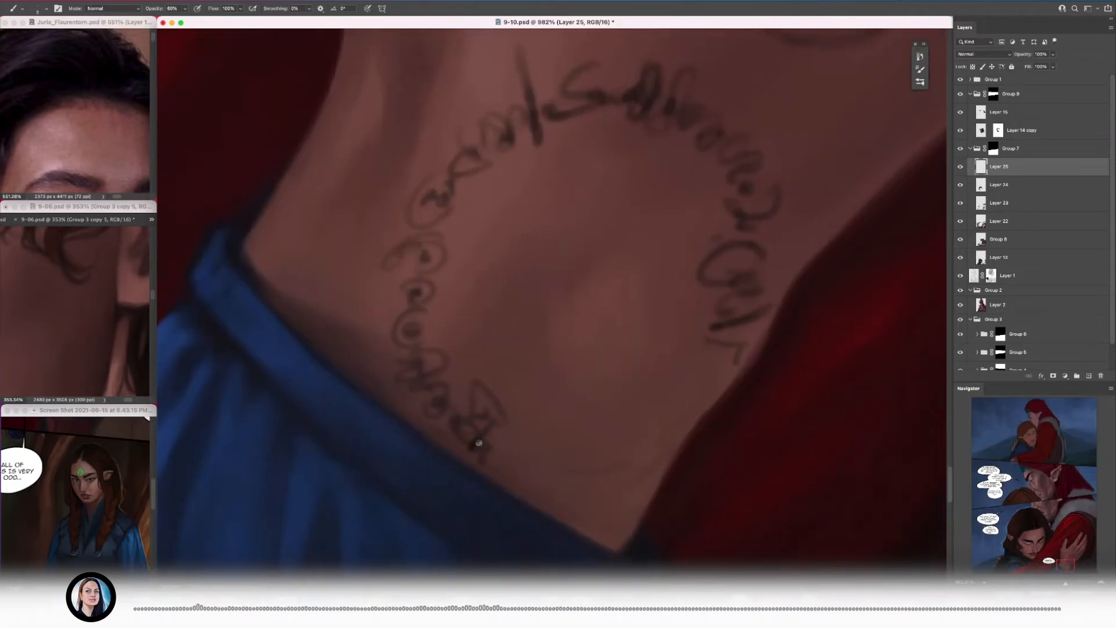
left_click_drag(521, 468, 621, 472)
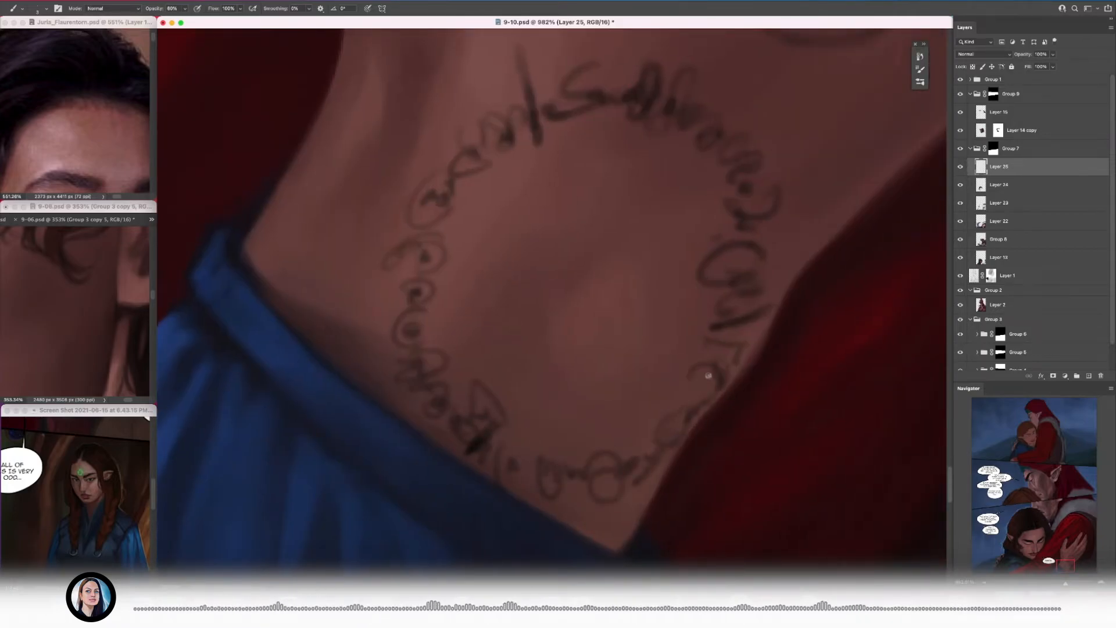
left_click_drag(708, 375, 691, 406)
scroll(655, 374, "down", 5)
scroll(587, 256, "up", 8)
Step: Redraw the script letters on the cuff side of the ring more clearly with a smaller brush
mouse_move(583, 240)
left_mouse_down()
mouse_move(525, 236)
mouse_move(510, 274)
left_mouse_up()
left_click_drag(521, 244, 549, 279)
mouse_move(492, 286)
left_mouse_down()
mouse_move(516, 313)
mouse_move(468, 330)
left_mouse_up()
mouse_move(479, 291)
left_mouse_down()
mouse_move(450, 363)
mouse_move(395, 408)
left_mouse_up()
key("bracketleft")
mouse_move(430, 423)
left_mouse_down()
mouse_move(482, 312)
mouse_move(450, 370)
left_mouse_up()
left_click_drag(442, 337, 407, 377)
mouse_move(463, 409)
left_mouse_down()
mouse_move(480, 319)
mouse_move(456, 336)
left_mouse_up()
mouse_move(471, 355)
left_mouse_down()
mouse_move(488, 256)
mouse_move(464, 317)
left_mouse_up()
mouse_move(501, 351)
left_mouse_down()
mouse_move(452, 311)
mouse_move(431, 312)
left_mouse_up()
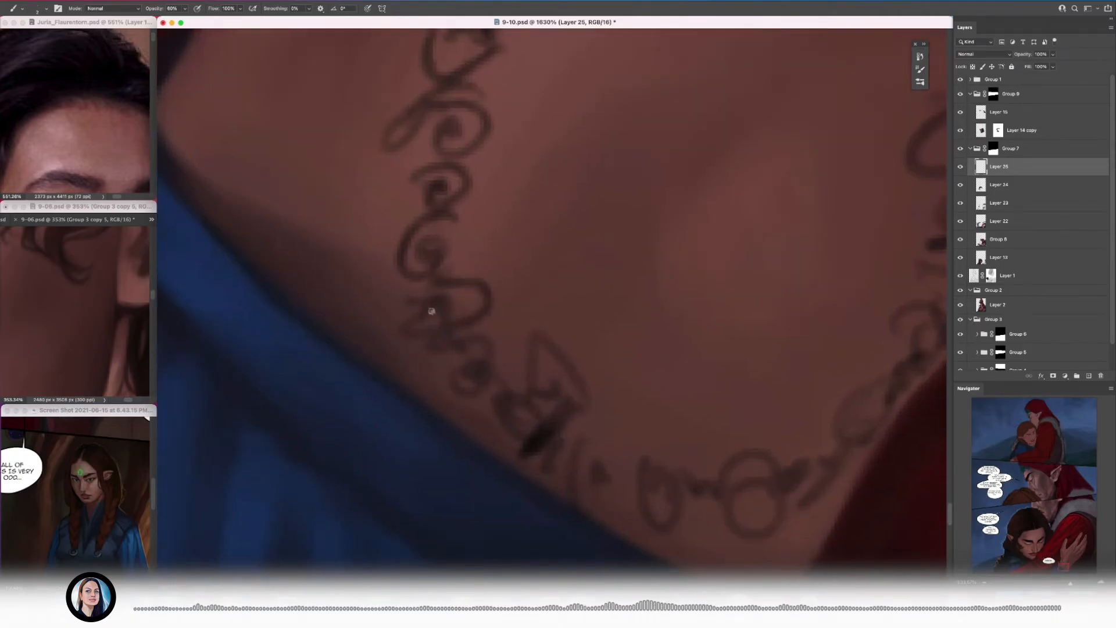
Step: Strengthen the script letters on the ring's upper and outer side with a slightly larger brush
scroll(431, 311, "down", 5)
scroll(543, 281, "up", 3)
key("bracketright")
left_click_drag(543, 281, 530, 312)
scroll(603, 320, "right", 4)
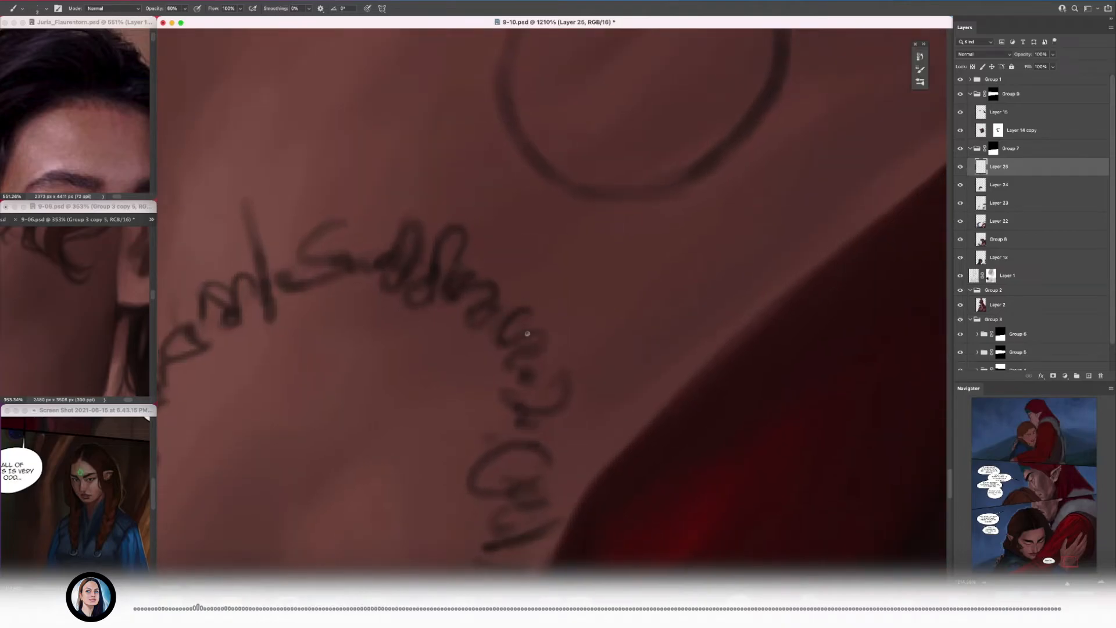
mouse_move(563, 404)
left_mouse_down()
mouse_move(473, 468)
mouse_move(433, 532)
left_mouse_up()
Step: Touch up the plain circle tattoo on the back of the hand and trim its outline with the eraser
scroll(518, 362, "down", 5)
scroll(532, 356, "down", 5)
scroll(508, 262, "up", 5)
key("bracketright")
key("bracketright")
key("bracketright")
mouse_move(508, 261)
left_mouse_down()
mouse_move(490, 289)
mouse_move(525, 469)
mouse_move(689, 278)
mouse_move(647, 254)
mouse_move(465, 354)
left_mouse_up()
scroll(466, 354, "right", 3)
key("e")
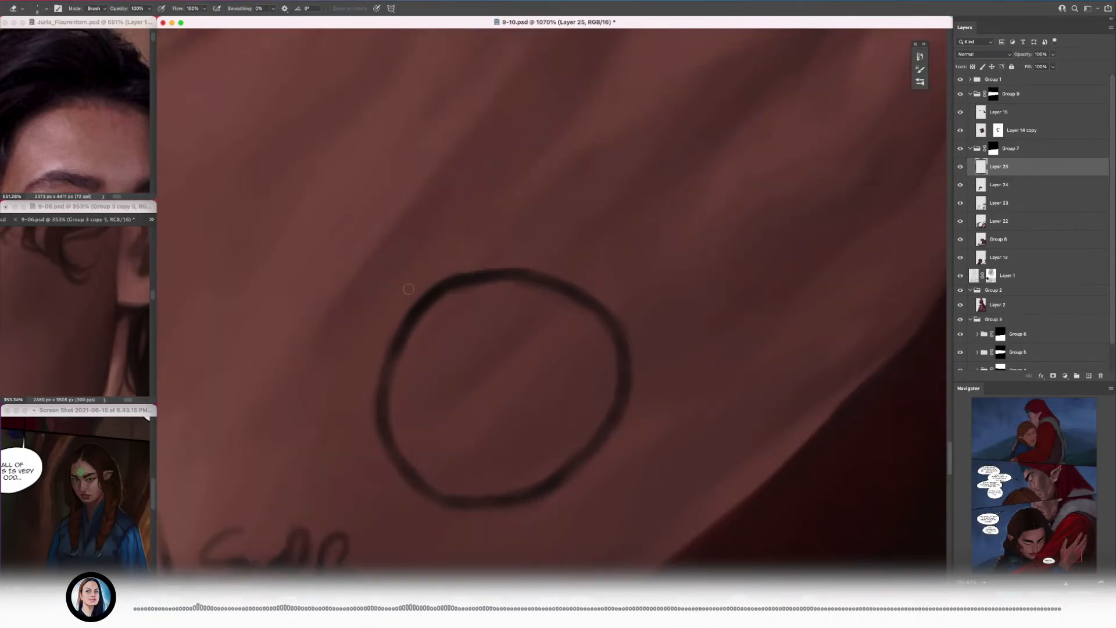
mouse_move(555, 467)
left_mouse_down()
mouse_move(598, 310)
mouse_move(580, 339)
left_mouse_up()
Step: Set the brush opacity to 100% and darken the upper arc of the plain circle on the hand
key("b")
left_click(483, 348, "alt")
left_click_drag(499, 312, 461, 232)
key("0")
left_click(457, 291, "alt")
left_click_drag(505, 287, 572, 295)
key("]")
key("]")
left_click_drag(521, 268, 554, 284)
Step: Thicken the sides and lower arc of the plain circle to even out its outline
left_click_drag(392, 418, 379, 393)
left_click_drag(582, 309, 580, 351)
left_click_drag(408, 445, 484, 451)
mouse_move(482, 439)
left_mouse_down()
mouse_move(475, 450)
mouse_move(393, 429)
mouse_move(451, 428)
left_mouse_up()
key("[")
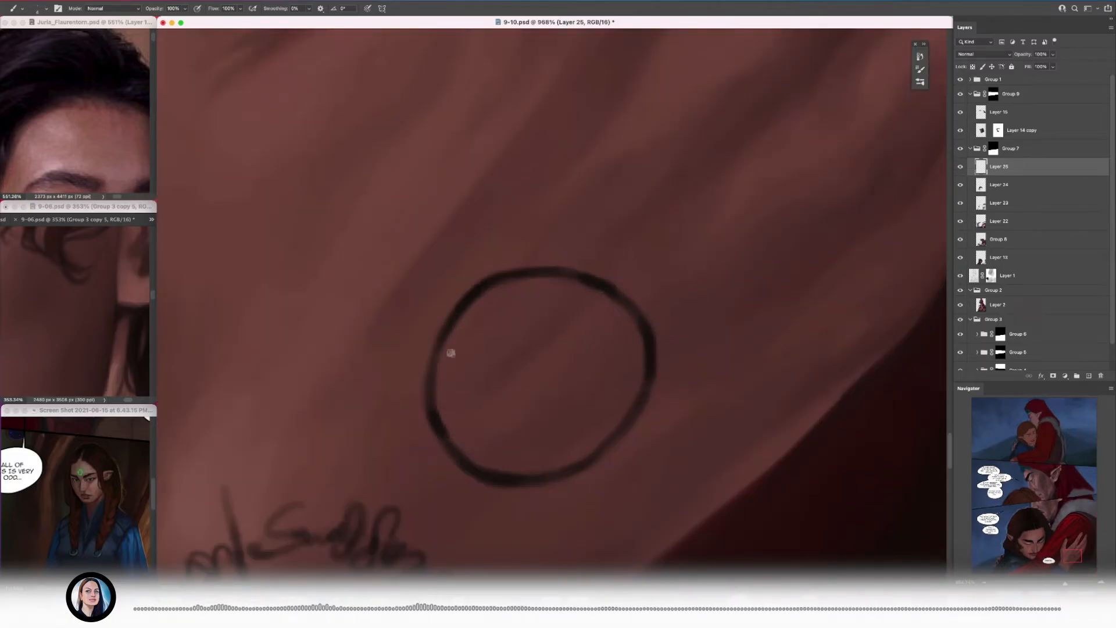
left_click_drag(621, 295, 432, 398)
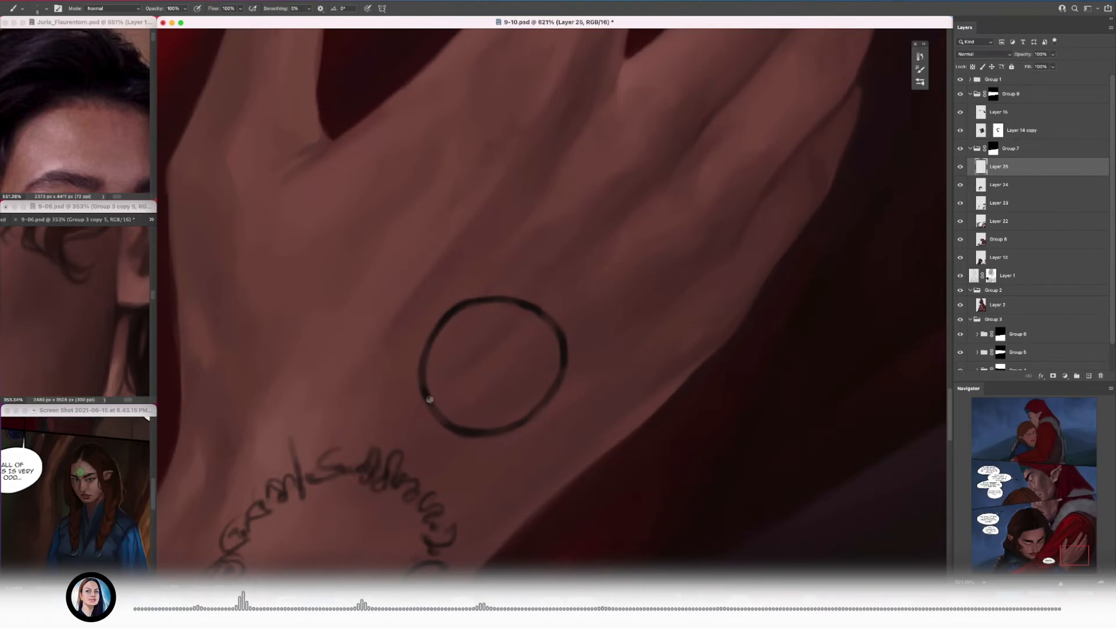
left_click(558, 381, "alt")
Step: Refine the script letters around the wrist ring with a smaller brush
key("[")
key("[")
mouse_move(498, 433)
left_mouse_down()
mouse_move(523, 433)
mouse_move(426, 413)
mouse_move(586, 144)
mouse_move(424, 432)
left_mouse_up()
left_click(407, 379, "alt")
left_click_drag(564, 453, 599, 452)
left_click_drag(599, 438, 632, 438)
key("]")
left_click_drag(497, 432, 548, 470)
left_click_drag(473, 436, 453, 415)
mouse_move(463, 401)
left_mouse_down()
mouse_move(469, 371)
mouse_move(501, 416)
left_mouse_up()
mouse_move(422, 403)
left_mouse_down()
mouse_move(436, 438)
mouse_move(417, 430)
left_mouse_up()
left_click_drag(448, 424, 372, 391)
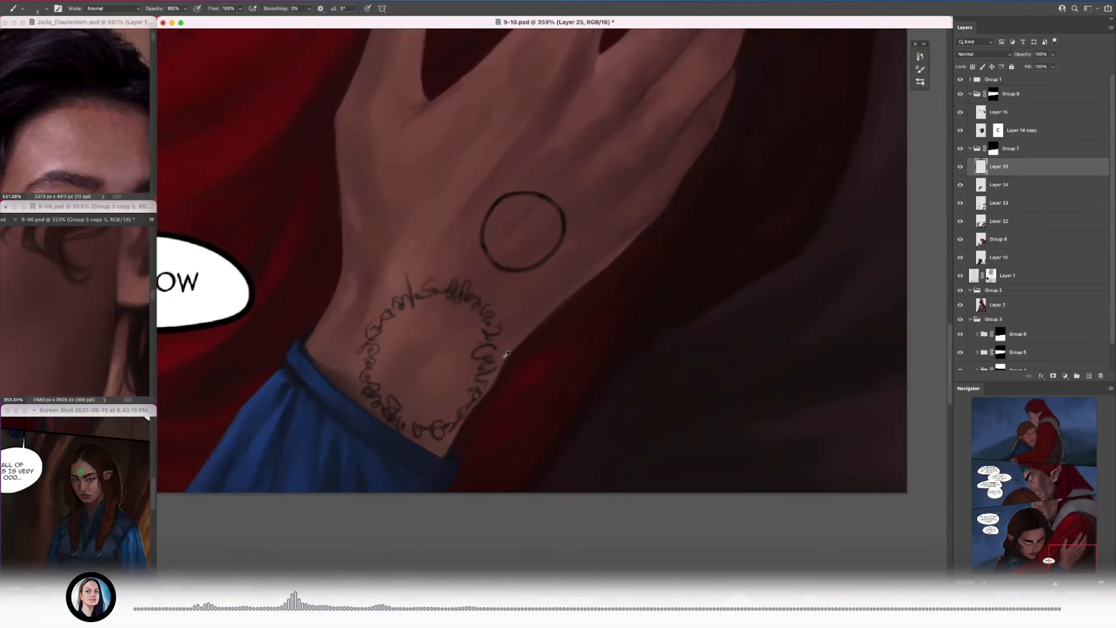
Step: Touch up the long slanted stroke at the top of the script ring and add a layer mask to the tattoo layer
left_click_drag(493, 354, 536, 355)
left_click_drag(454, 440, 629, 533)
left_click_drag(464, 278, 485, 367)
key("ctrl+z")
key("e")
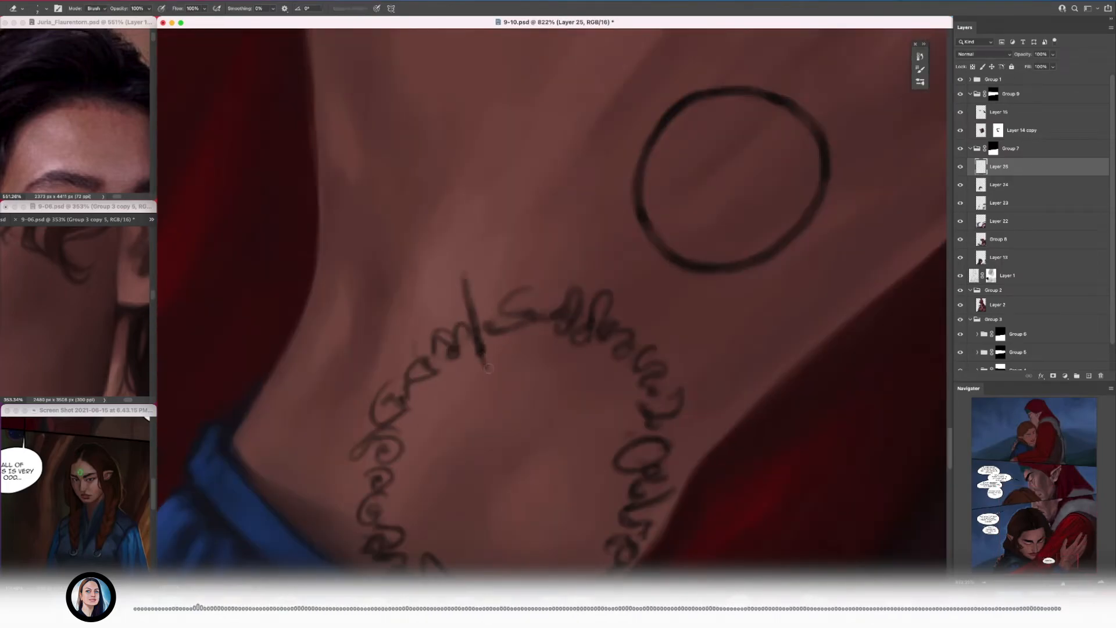
key("b")
mouse_move(668, 484)
left_mouse_down()
mouse_move(638, 330)
mouse_move(589, 329)
mouse_move(668, 300)
left_mouse_up()
left_click(1052, 376)
key("e")
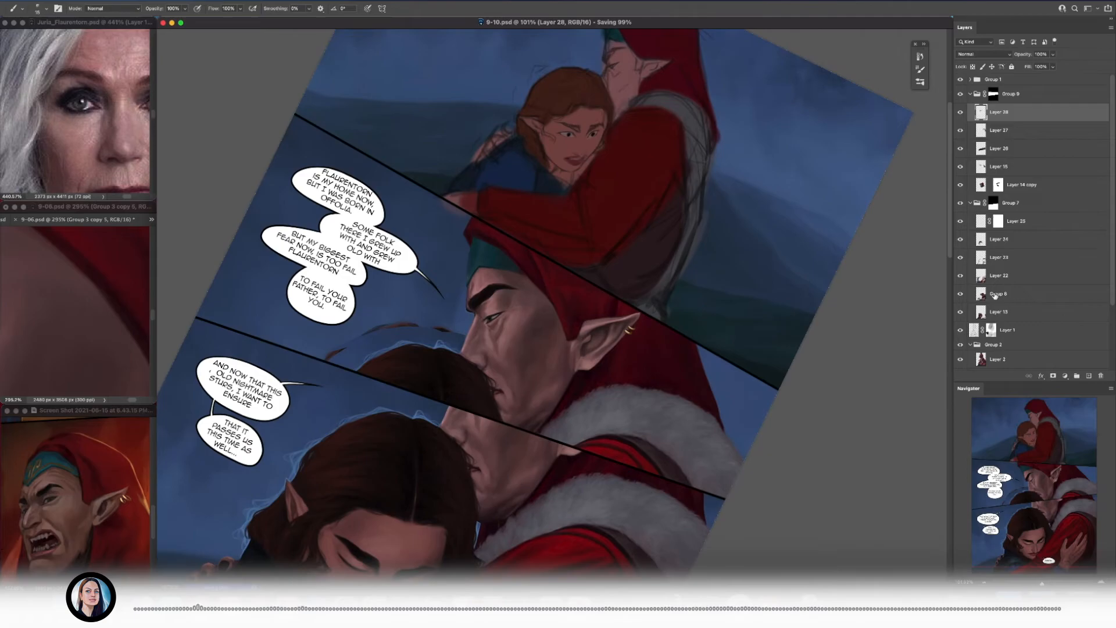
Step: Place a merged copy of Group 5 at the top of Group 9, apply its mask, and add a hide-all mask
scroll(995, 305, "down", 5)
left_click_drag(1006, 325, 1004, 104)
key("super+e")
right_click(996, 112)
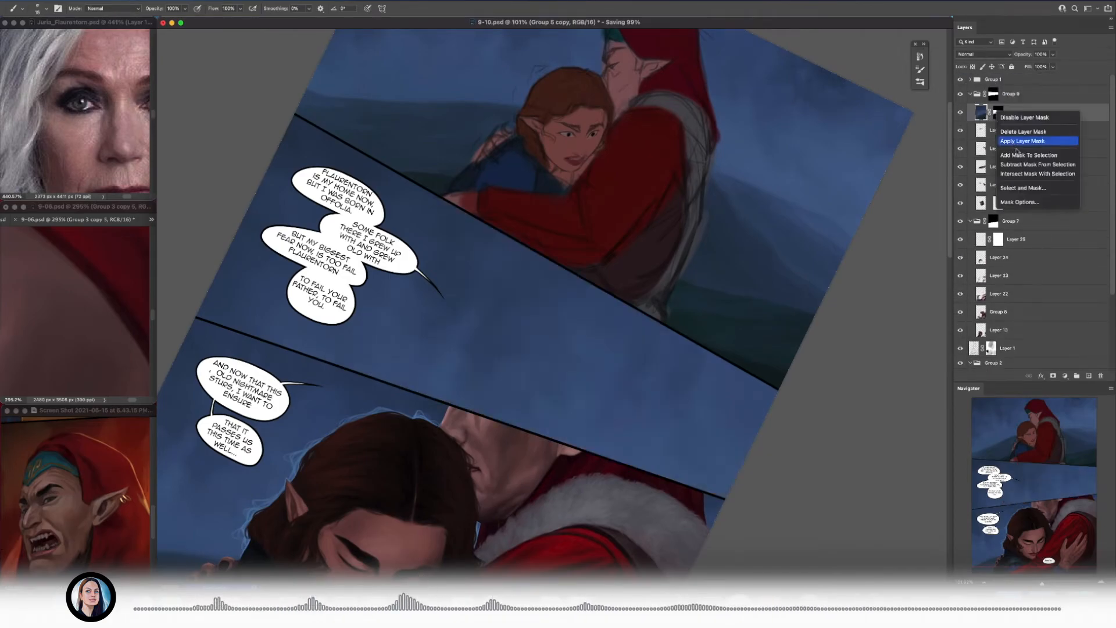
left_click(1018, 141)
left_click(1053, 375, "alt")
Step: Reveal the copied sky through its mask beside the hooded man's face in the middle panel, varying the brush size
scroll(433, 201, "up", 5)
key("bracketright")
key("bracketright")
key("bracketright")
key("bracketright")
scroll(503, 211, "up", 5)
key("bracketleft")
key("bracketleft")
key("bracketleft")
key("bracketleft")
key("bracketleft")
scroll(521, 345, "up", 1)
left_click_drag(483, 503, 486, 411)
key("bracketright")
key("bracketright")
key("bracketright")
key("bracketright")
key("bracketleft")
key("bracketleft")
key("bracketright")
mouse_move(460, 468)
left_mouse_down()
mouse_move(467, 312)
mouse_move(502, 308)
left_mouse_up()
left_click_drag(497, 282, 461, 224)
Step: Paint the sky tightly along the edge of the man's headband, forehead and brow on the mask
scroll(461, 225, "up", 1)
key("bracketleft")
key("bracketleft")
key("bracketleft")
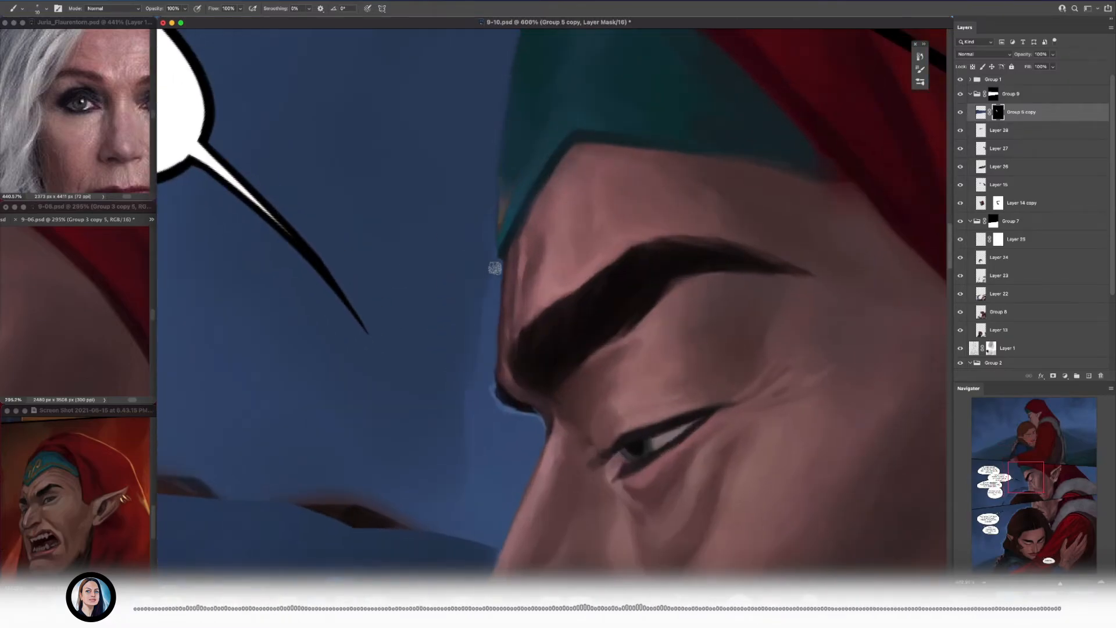
key("bracketright")
key("bracketright")
key("bracketright")
key("bracketright")
left_click_drag(466, 486, 436, 430)
left_click_drag(451, 379, 437, 284)
key("bracketleft")
key("bracketleft")
left_click_drag(499, 375, 500, 271)
mouse_move(467, 387)
left_mouse_down()
mouse_move(457, 437)
mouse_move(420, 397)
left_mouse_up()
Step: Cover the leftover brown hair shapes above the dark-haired head with the masked sky, using a larger brush
key("bracketright")
key("bracketright")
key("bracketright")
key("bracketright")
key("bracketright")
key("bracketright")
scroll(431, 385, "down", 4)
left_click_drag(396, 352, 710, 237)
scroll(394, 266, "up", 1)
key("bracketright")
left_click_drag(571, 224, 457, 261)
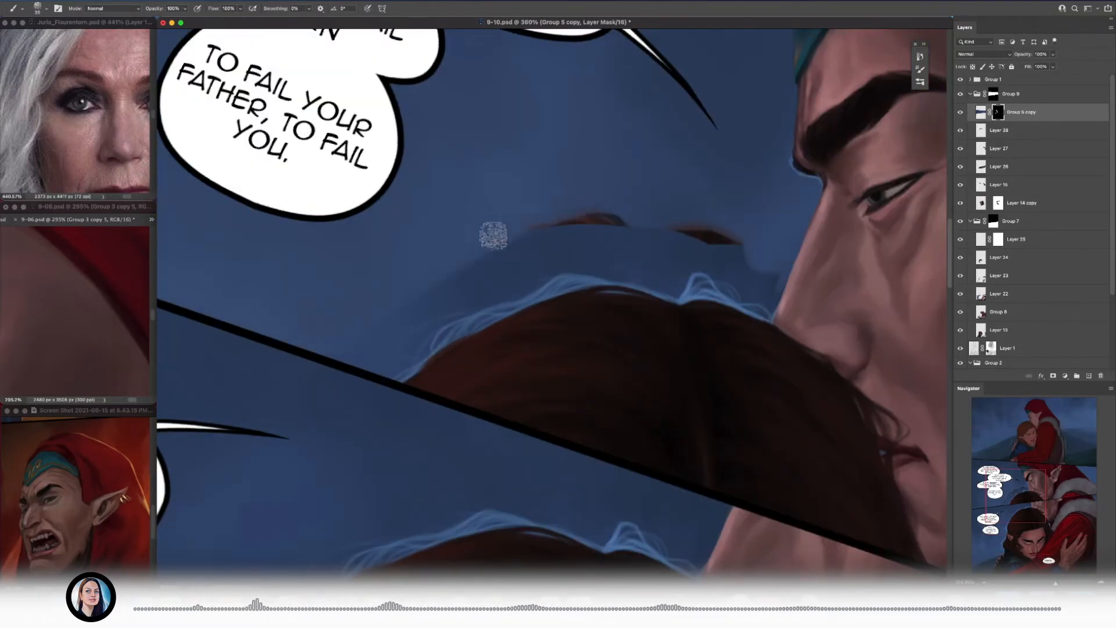
left_click_drag(610, 234, 461, 269)
scroll(548, 229, "down", 2)
left_click_drag(548, 229, 472, 271)
key("bracketright")
key("bracketright")
key("bracketright")
left_click_drag(613, 273, 568, 274)
scroll(570, 274, "down", 5)
left_click_drag(604, 284, 435, 279)
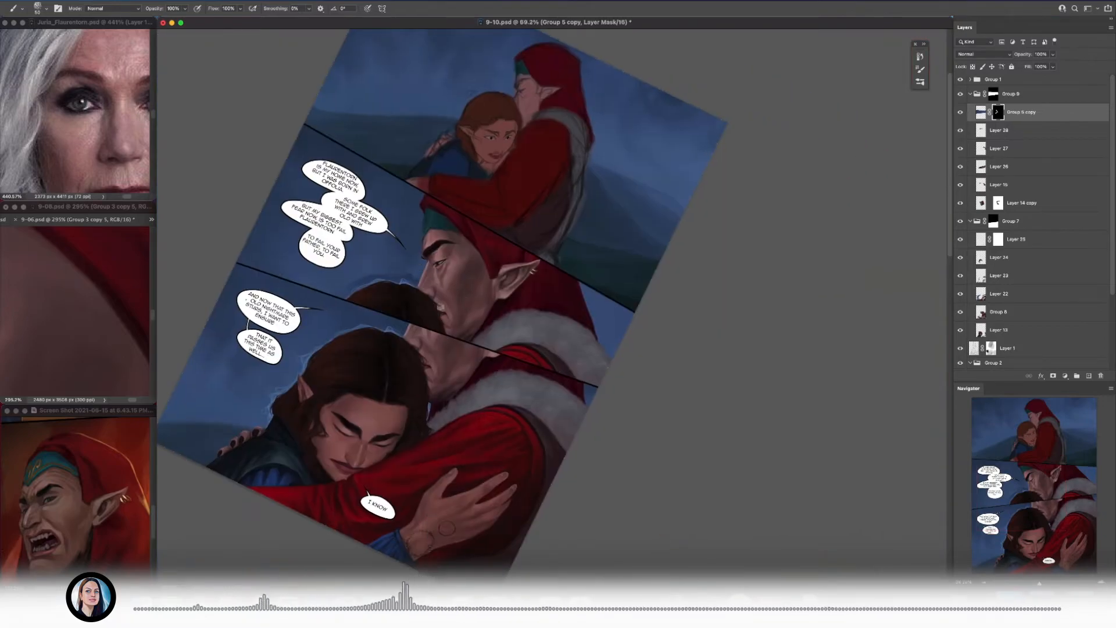
Step: Extend the masked sky down toward the dark hair's outline between the speech balloon and the man's nose
scroll(403, 274, "up", 8)
key("bracketleft")
key("bracketleft")
key("bracketleft")
key("bracketleft")
key("bracketleft")
key("bracketleft")
key("bracketleft")
key("bracketleft")
key("bracketright")
key("bracketright")
left_click_drag(416, 277, 491, 305)
key("bracketleft")
key("bracketleft")
left_click_drag(475, 342, 498, 333)
key("bracketright")
key("bracketright")
key("bracketright")
mouse_move(267, 280)
left_mouse_down()
mouse_move(369, 289)
mouse_move(495, 279)
mouse_move(541, 303)
left_mouse_up()
key("bracketleft")
key("bracketleft")
mouse_move(347, 321)
left_mouse_down()
mouse_move(480, 356)
mouse_move(377, 318)
left_mouse_up()
key("bracketleft")
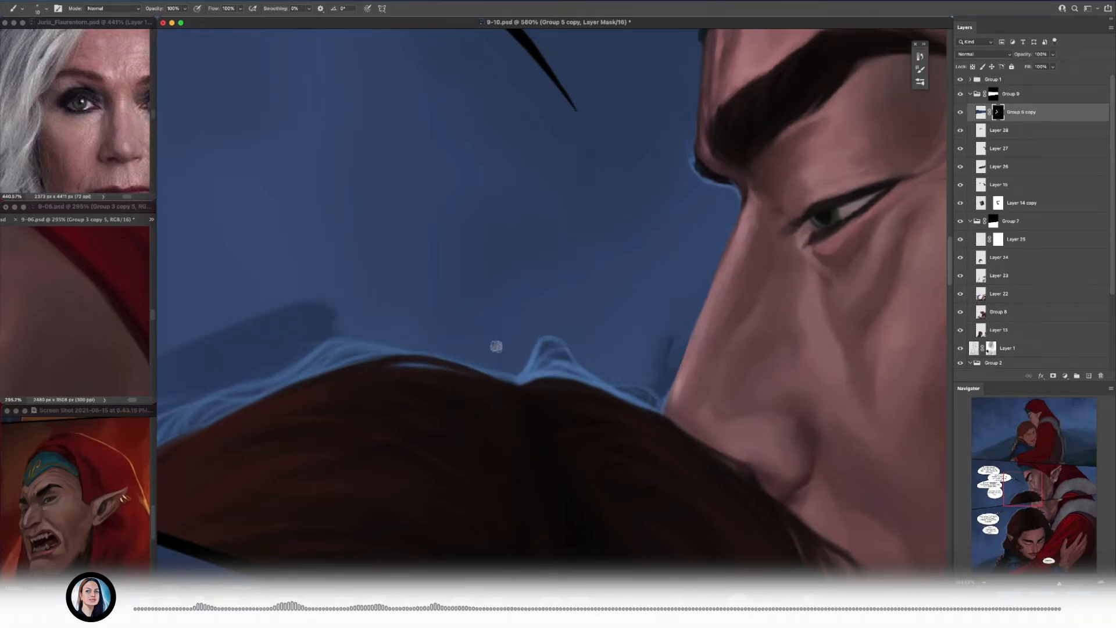
Step: Cover the darker patch and loose pale strands above the outer curve of the hair with the masked sky
left_click_drag(454, 383, 630, 322)
key("bracketright")
key("bracketright")
key("bracketright")
left_click_drag(465, 295, 430, 307)
key("bracketright")
key("bracketright")
mouse_move(520, 244)
left_mouse_down()
mouse_move(306, 319)
mouse_move(466, 242)
left_mouse_up()
key("bracketleft")
mouse_move(558, 246)
left_mouse_down()
mouse_move(238, 322)
mouse_move(444, 272)
left_mouse_up()
Step: Clean up the sky between the hair and the bridge of the man's nose with a finer mask brush
key("bracketright")
key("bracketright")
key("bracketright")
key("bracketleft")
key("bracketleft")
key("bracketleft")
key("bracketleft")
left_click_drag(515, 258, 378, 367)
mouse_move(422, 315)
left_mouse_down()
mouse_move(440, 303)
mouse_move(535, 336)
left_mouse_up()
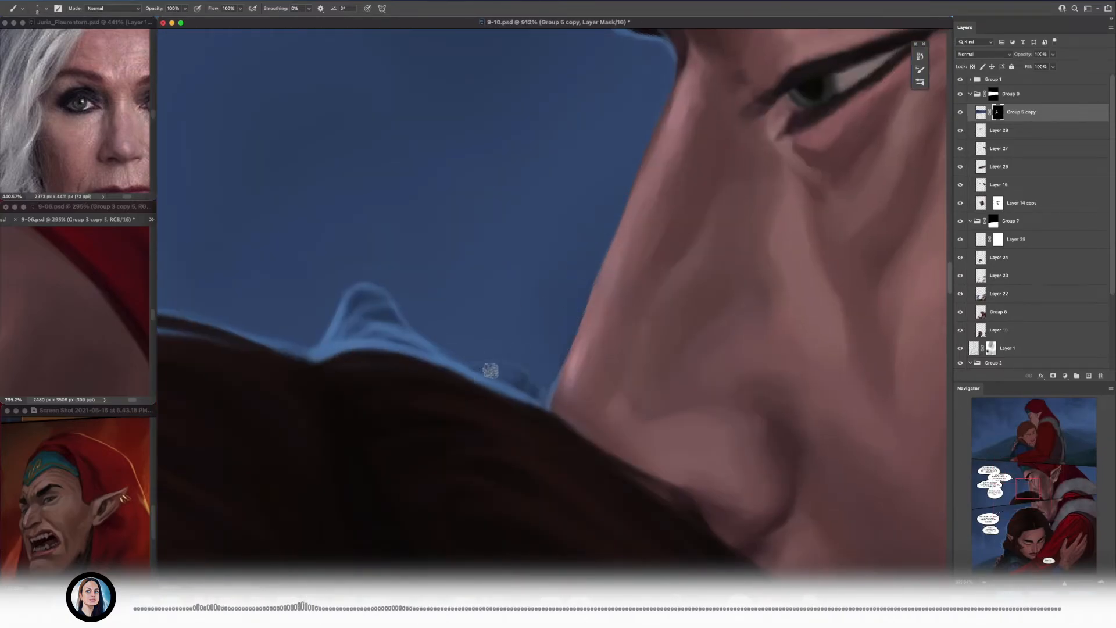
Step: Cover the pale blue tuft above the hair parting and the dark smudge beside the nose with the masked sky
left_click_drag(532, 381, 628, 401)
left_click_drag(439, 344, 538, 370)
key("bracketright")
key("bracketright")
key("bracketright")
left_click_drag(488, 316, 413, 343)
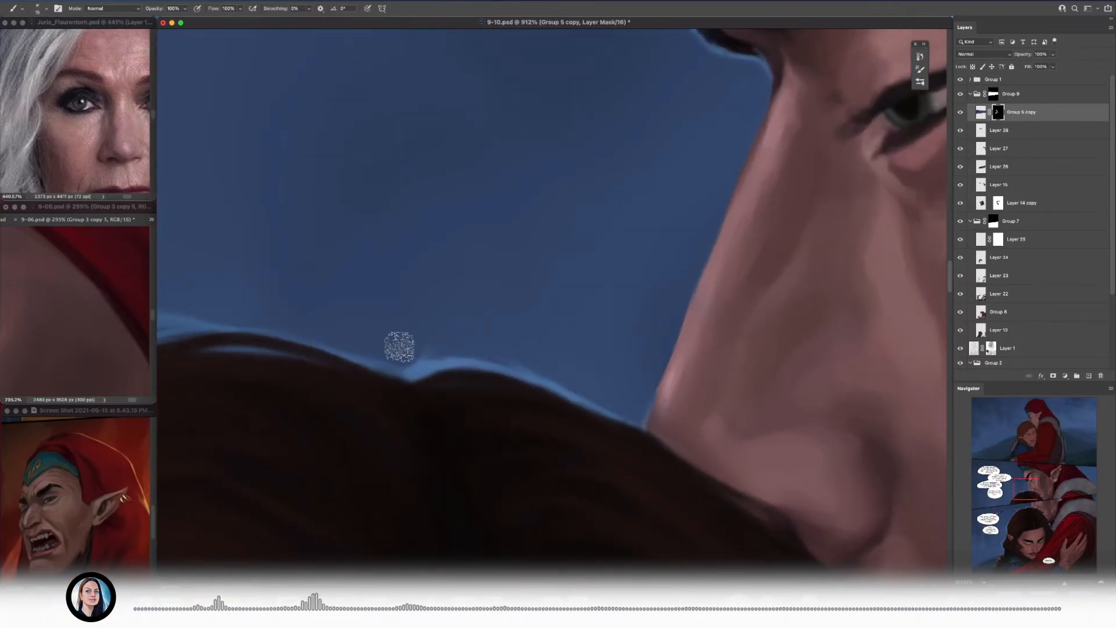
Step: Remove the remaining pale blue strands along the hair's outer curve below the speech balloon
left_click_drag(621, 382, 540, 288)
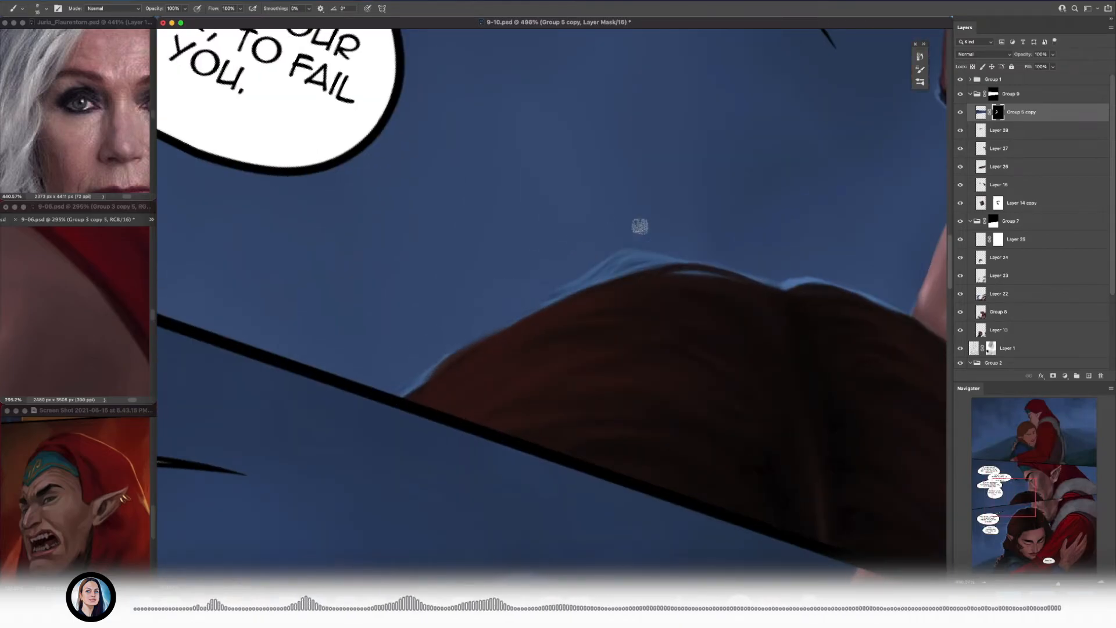
left_click_drag(392, 384, 294, 349)
left_click_drag(532, 282, 584, 297)
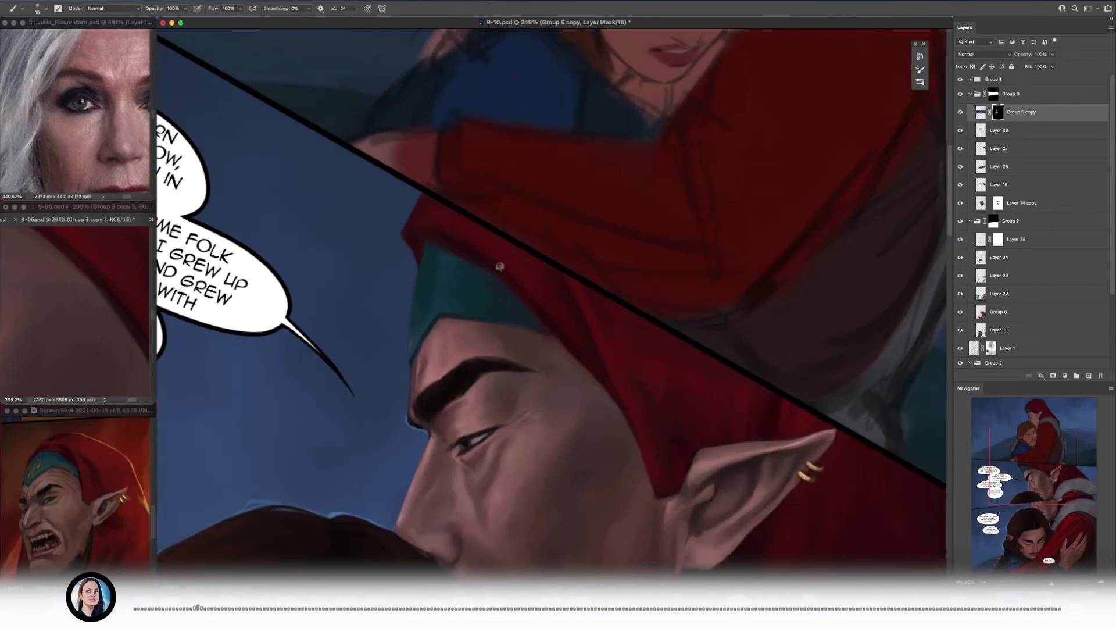
Step: Add a new layer and repaint the red hood's edge where it meets the teal headband and forehead
key("alt+shift+super+n")
left_click_drag(512, 309, 382, 298)
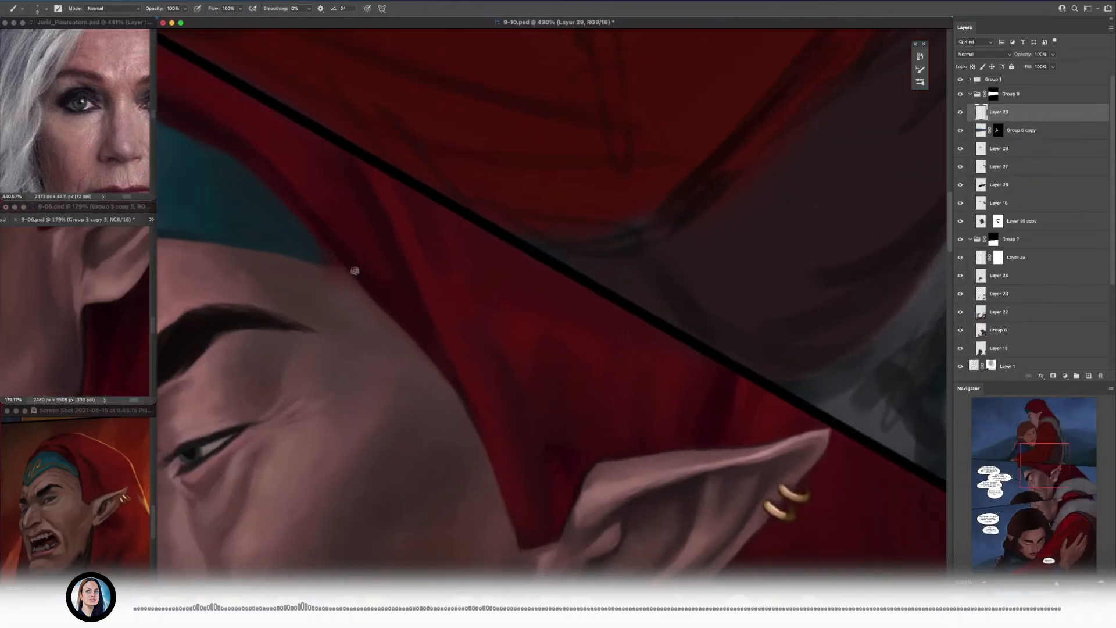
left_click_drag(409, 322, 379, 275)
left_click(415, 324, "alt")
left_click_drag(420, 338, 464, 426)
mouse_move(494, 368)
left_mouse_down()
mouse_move(424, 324)
mouse_move(418, 271)
mouse_move(506, 278)
left_mouse_up()
left_click(300, 256, "alt")
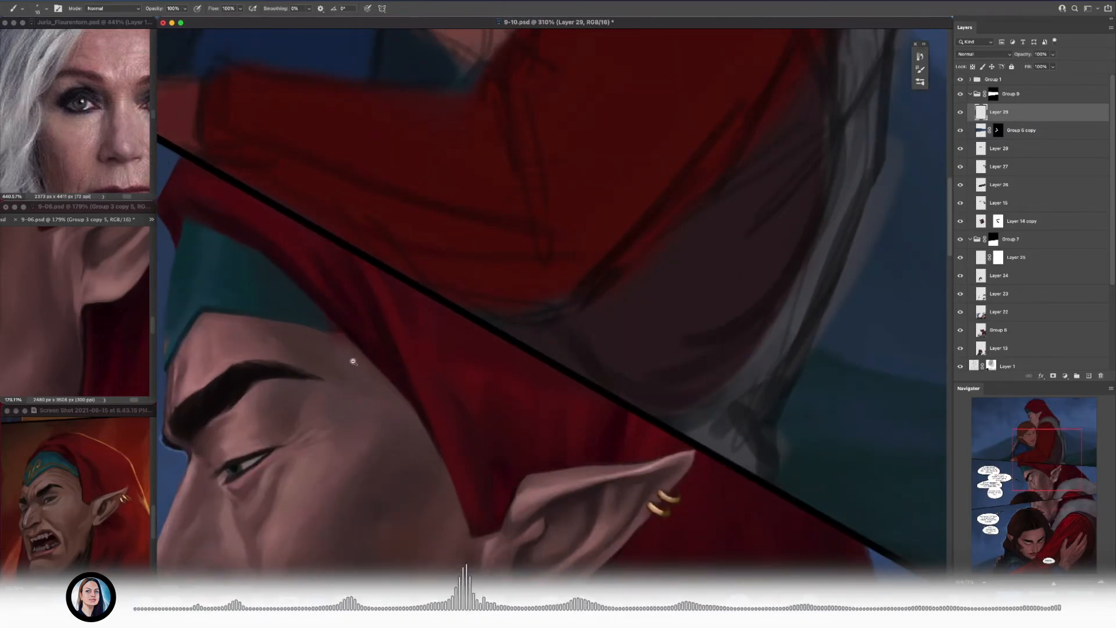
Step: Repaint the front tip of the man's red hood above the teal headband and save the file
left_click_drag(391, 392, 367, 312)
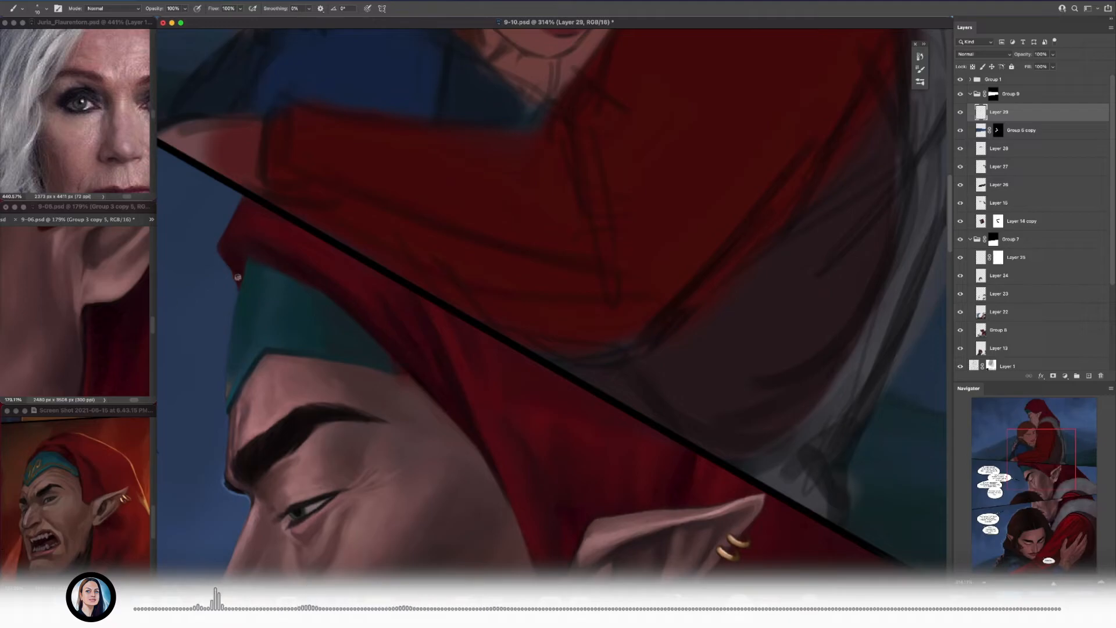
mouse_move(271, 262)
left_mouse_down()
mouse_move(208, 262)
mouse_move(350, 263)
left_mouse_up()
left_click_drag(208, 229, 248, 227)
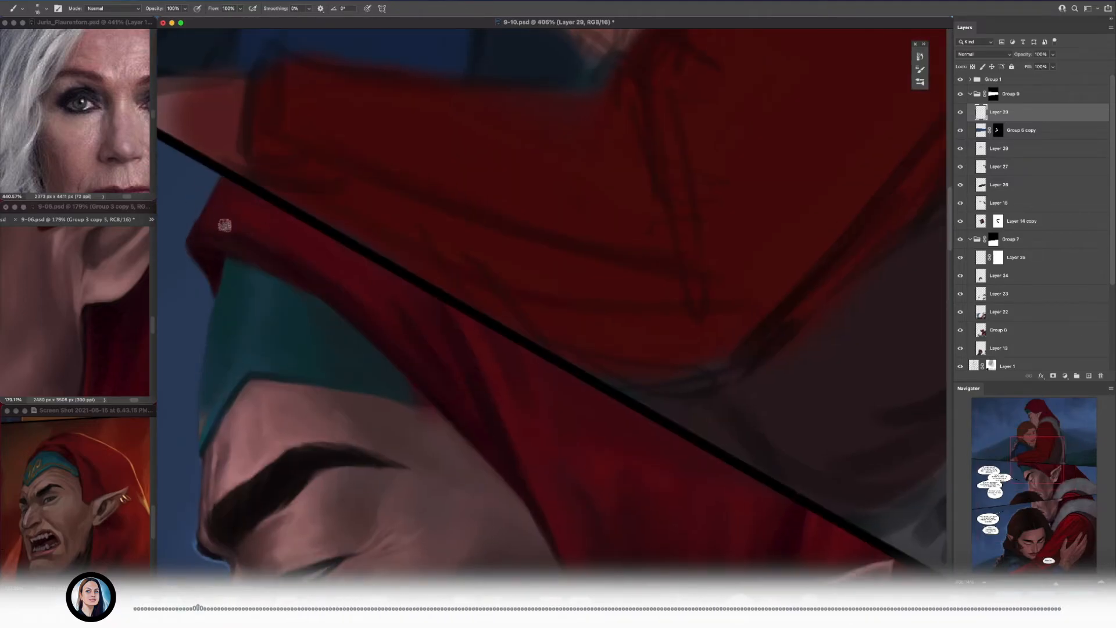
left_click_drag(214, 308, 239, 290)
left_click_drag(250, 270, 449, 203)
left_click_drag(430, 251, 357, 253)
key("super+s")
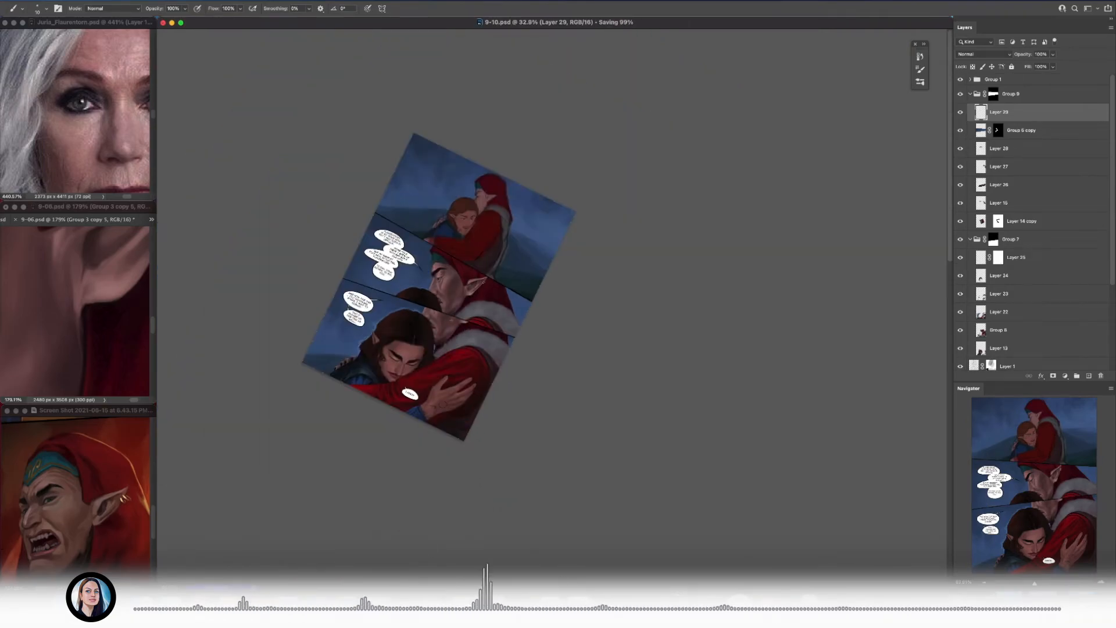
Step: Refine the hood's front tip against the sky and deepen the shadow in its fold above the headband
left_click_drag(409, 241, 462, 240)
left_click_drag(521, 189, 572, 189)
left_click_drag(510, 295, 548, 370)
left_click(532, 362, "alt")
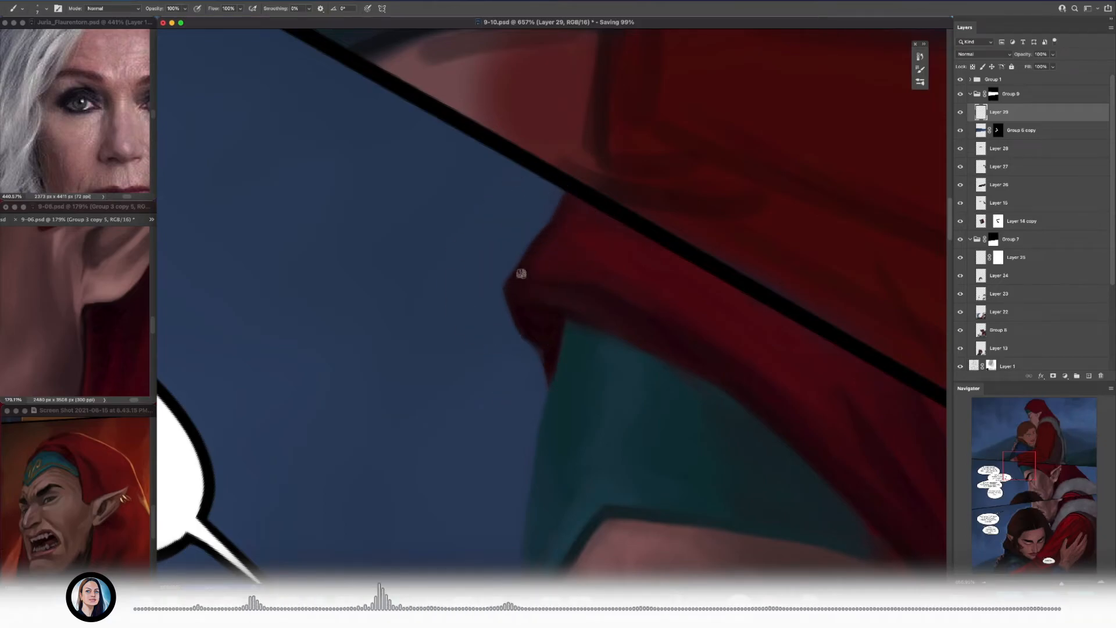
left_click_drag(540, 331, 430, 343)
mouse_move(349, 323)
left_mouse_down()
mouse_move(401, 320)
mouse_move(363, 319)
left_mouse_up()
left_click(329, 276, "alt")
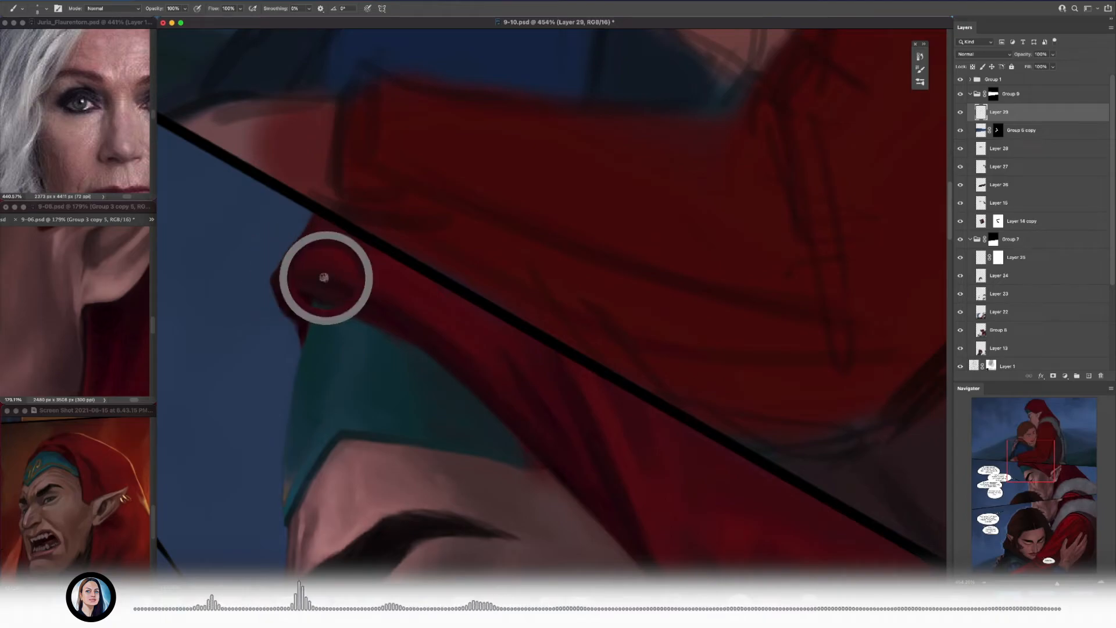
Step: Frame the headband on the 9-06.psd reference page and paint lighter teal strokes on the front of the man's headband
left_click_drag(310, 252, 250, 254)
left_click_drag(96, 293, 119, 296)
left_click_drag(110, 339, 76, 311)
left_click(76, 311, "alt")
left_click_drag(305, 272, 385, 256)
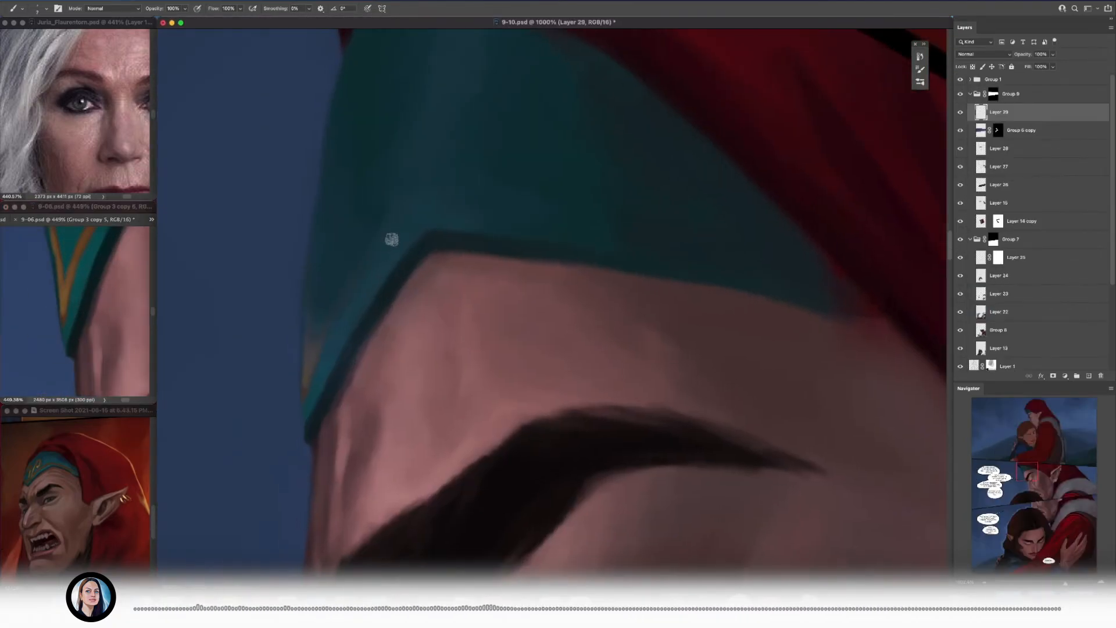
left_click_drag(336, 283, 356, 239)
mouse_move(389, 231)
left_mouse_down()
mouse_move(386, 304)
mouse_move(423, 239)
left_mouse_up()
key("bracketright")
key("bracketright")
key("bracketright")
left_click(381, 260, "alt")
left_click(422, 213, "alt")
left_click_drag(524, 344, 515, 281)
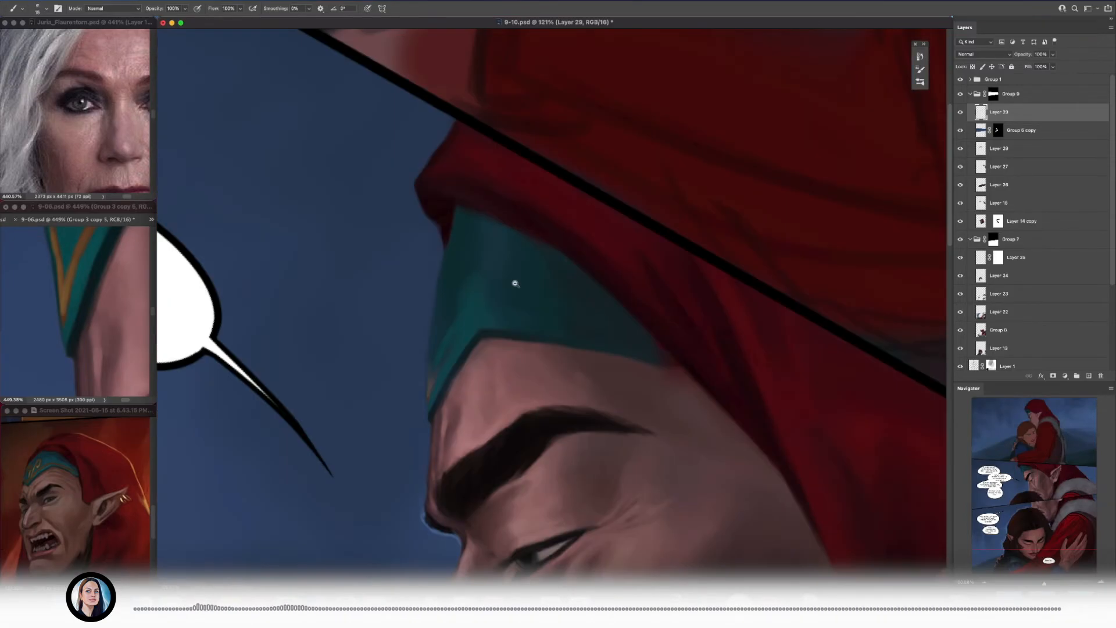
Step: Extend the dark hood fold down beside the headband and cover the gold remnant on the headband's outer edge with teal
left_click(446, 242, "alt")
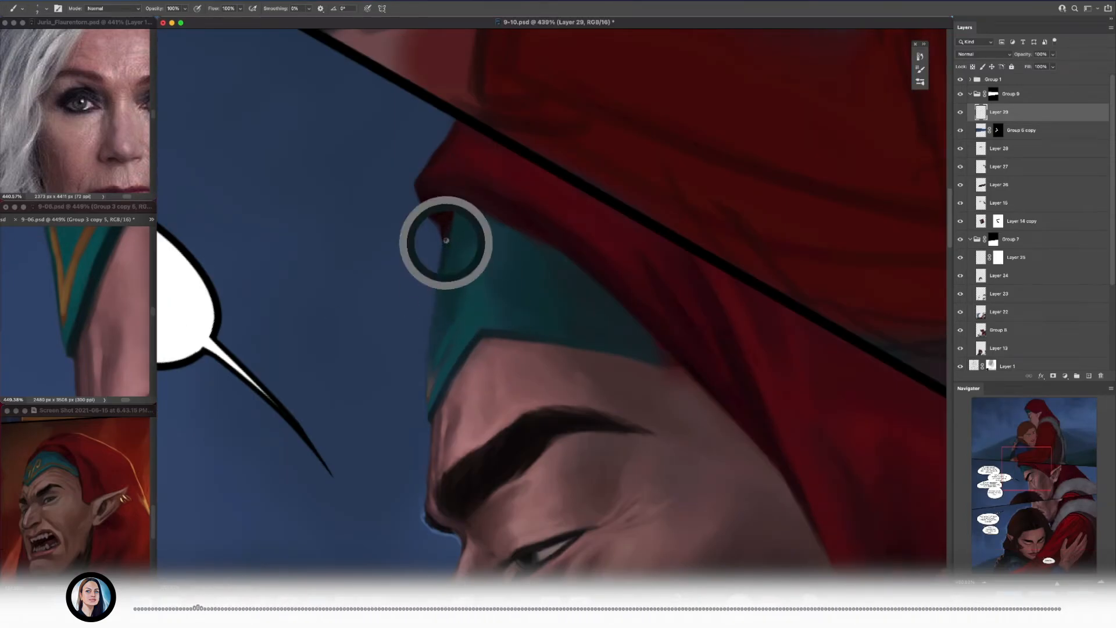
left_click(420, 312, "alt")
left_click_drag(423, 368, 413, 339)
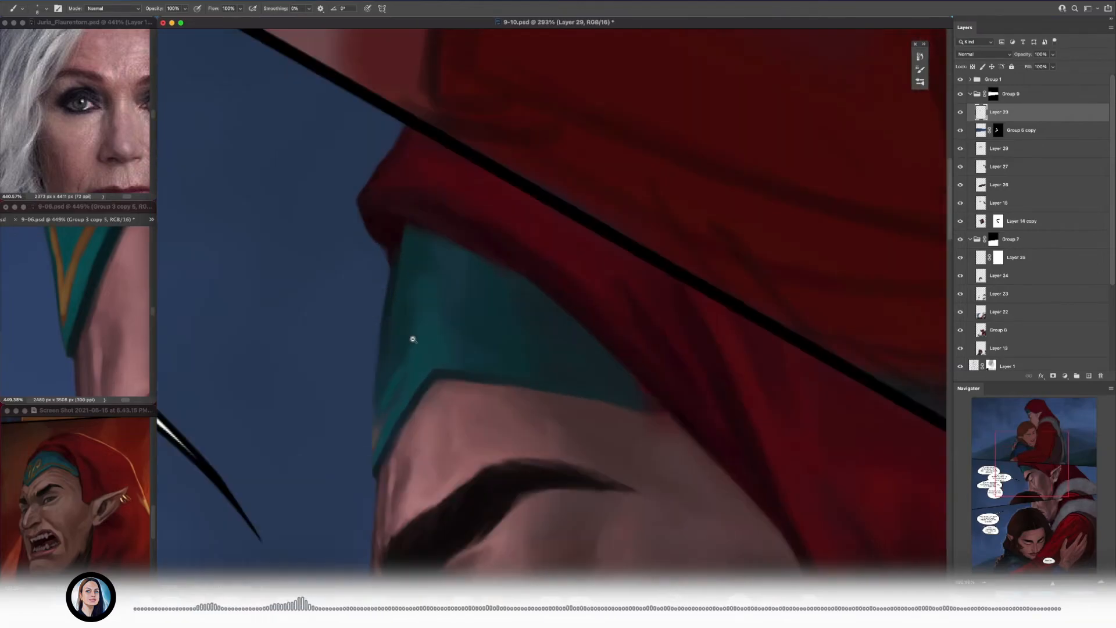
left_click_drag(374, 437, 382, 411)
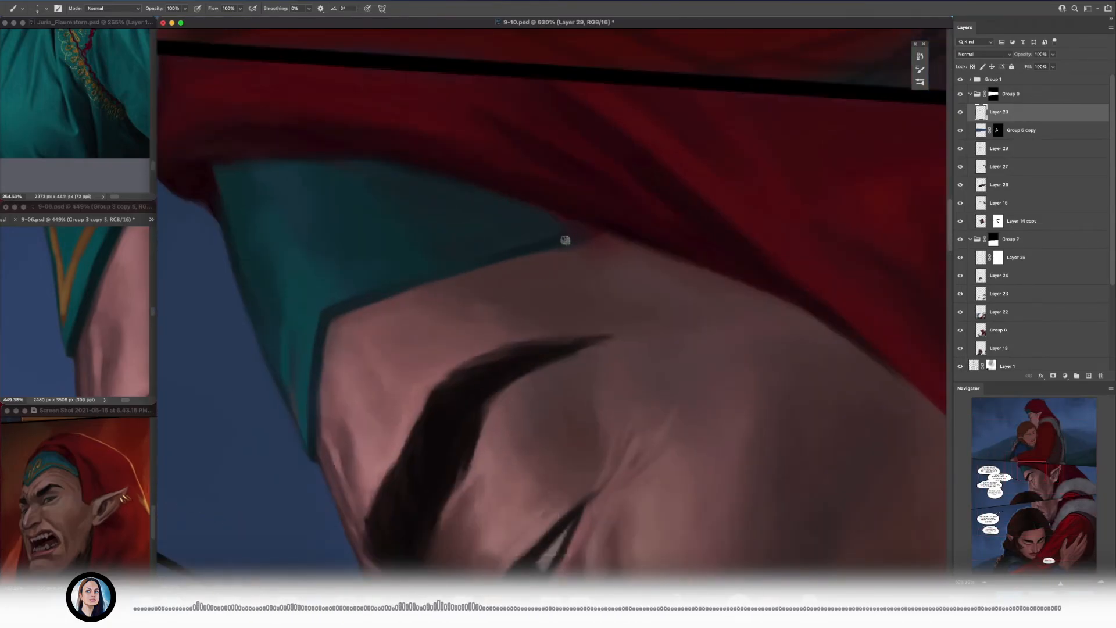
Step: Sharpen the headband's dark lower rim towards the corner where it meets the hood and forehead
left_click(440, 250)
left_click(566, 238)
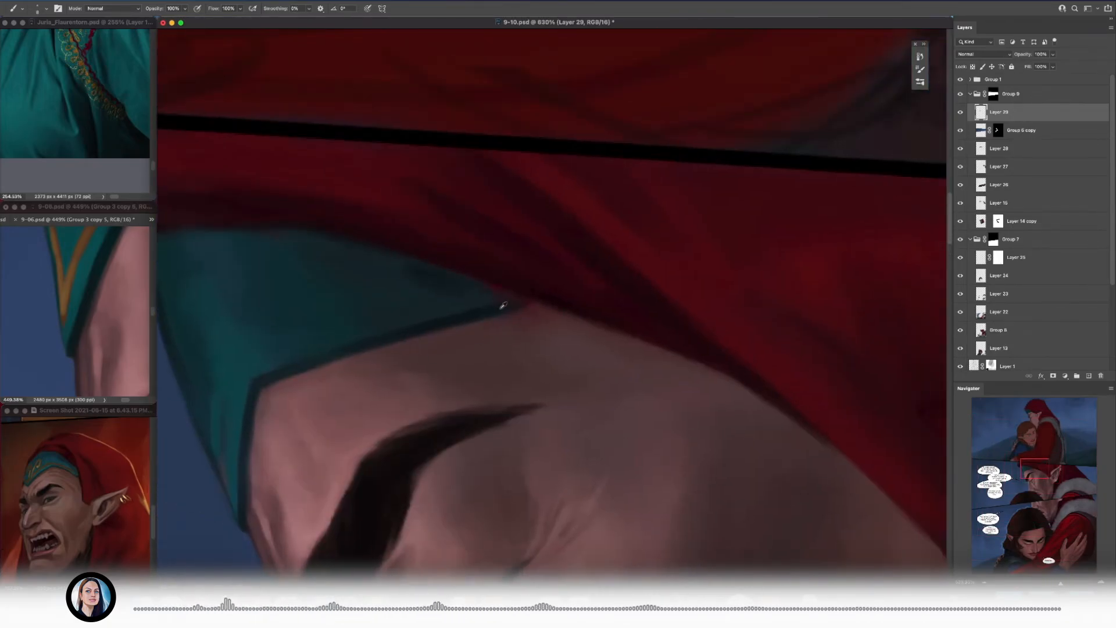
left_click(434, 285, "alt")
key("bracketright")
key("bracketright")
left_click_drag(391, 316, 365, 309)
left_click(388, 320, "alt")
left_click(368, 298, "alt")
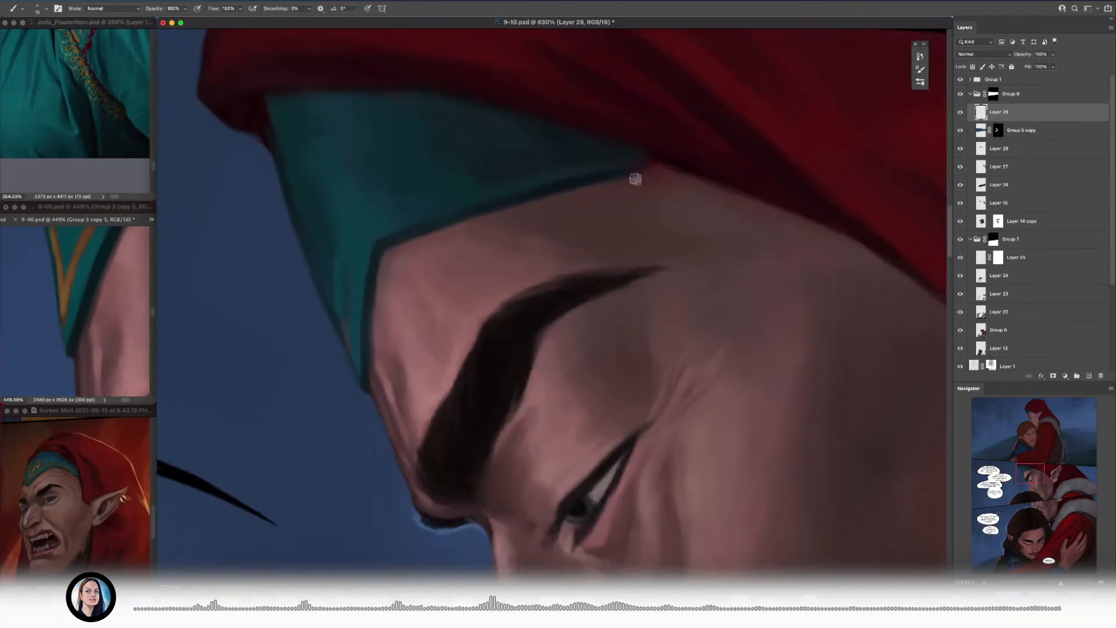
Step: Blend the headband's teal shading beneath the hood and along its front with a larger brush
left_click(610, 172, "alt")
left_click(630, 165, "alt")
left_click(478, 157, "alt")
scroll(479, 157, "up", 1)
key("bracketright")
key("bracketright")
key("bracketright")
left_click(401, 124, "alt")
left_click(490, 166, "alt")
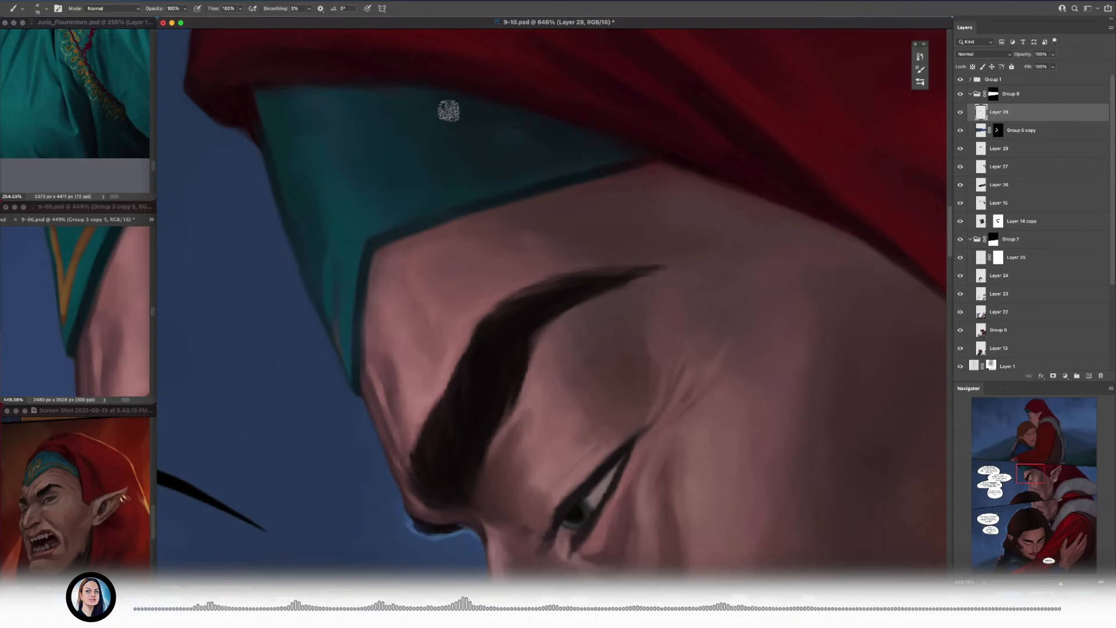
scroll(450, 146, "down", 10)
scroll(433, 151, "up", 9)
left_click(428, 151, "alt")
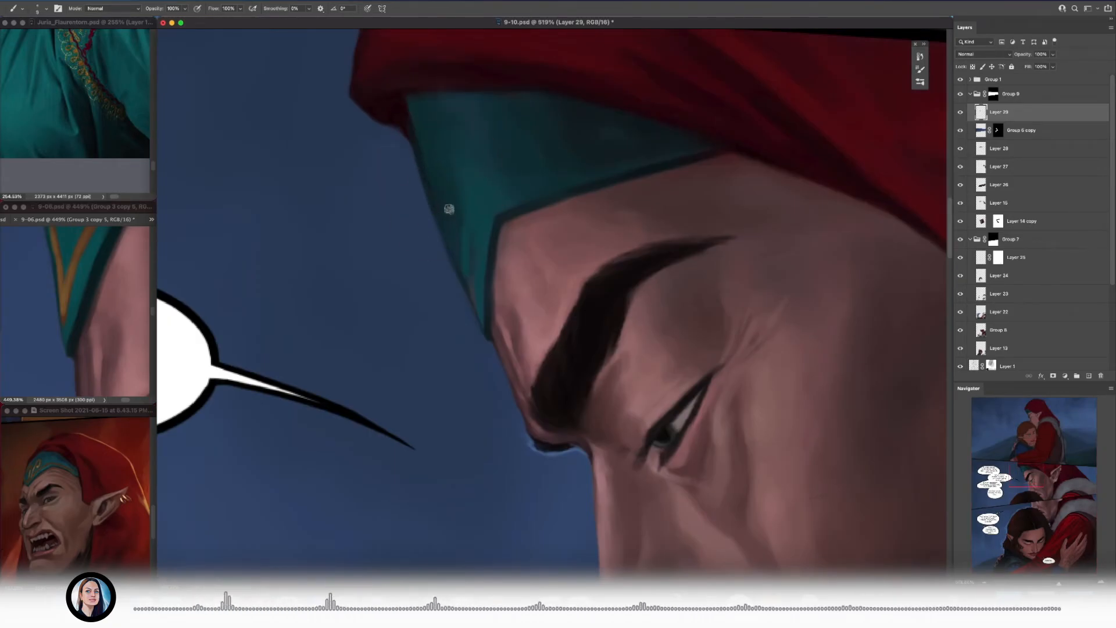
scroll(451, 218, "down", 10)
scroll(457, 226, "up", 6)
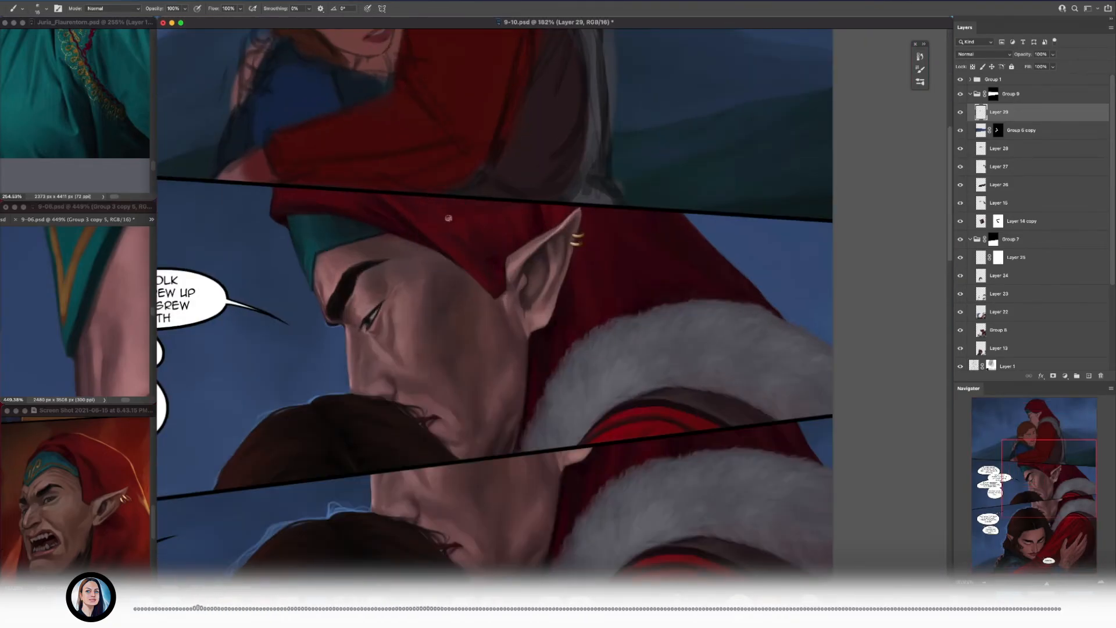
Step: Examine the embroidered red headscarf photo and the red hood on the 9-06.psd page as references
left_click(443, 203, "alt")
key("[")
left_click_drag(490, 225, 544, 258)
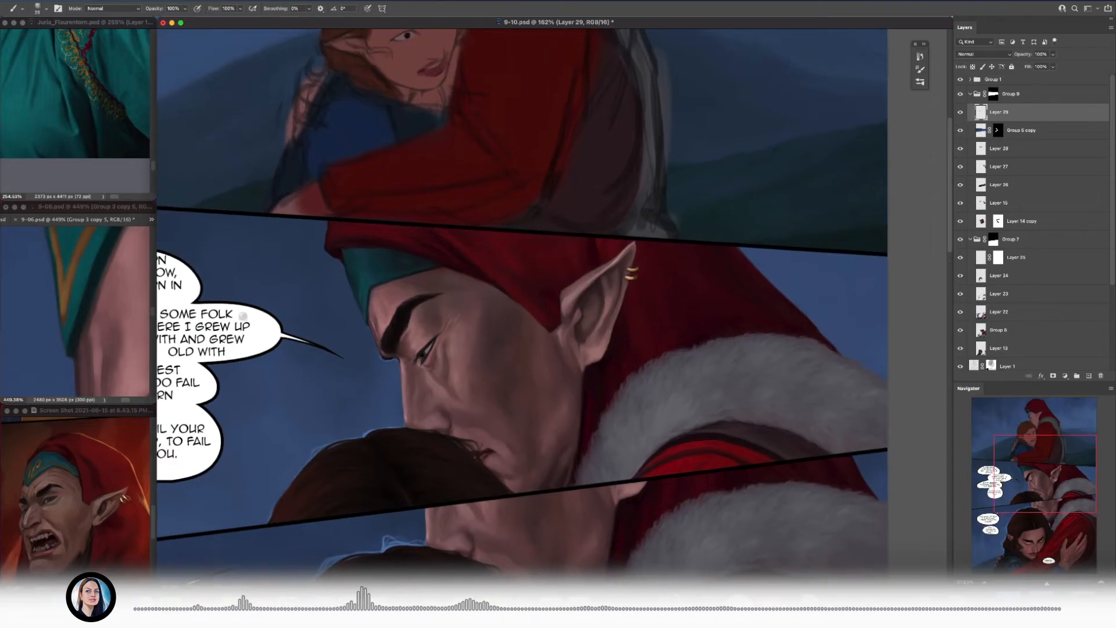
left_click(103, 297)
scroll(102, 297, "down", 8)
left_click_drag(103, 297, 3, 322)
left_click(372, 224)
scroll(372, 224, "up", 4)
left_click(81, 104)
scroll(81, 105, "down", 5)
left_click_drag(81, 105, 44, 86)
scroll(87, 111, "up", 5)
Step: Paint red fabric folds on the hood above the headband with a smaller brush
left_click(387, 232)
key("bracketleft")
left_click(419, 232, "alt")
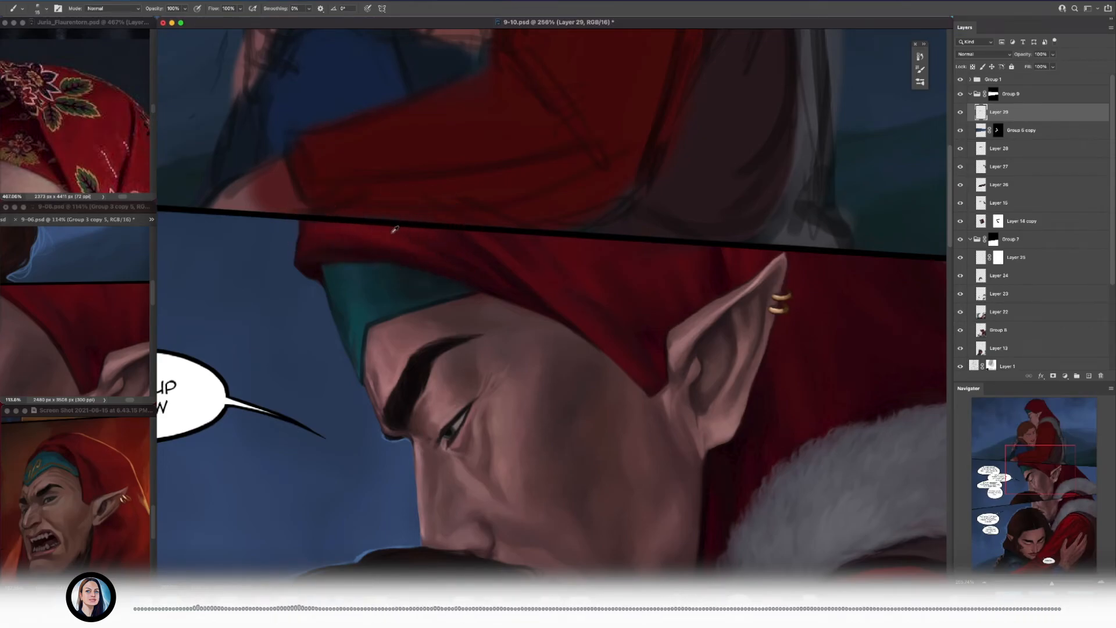
scroll(443, 232, "down", 5)
scroll(634, 270, "up", 4)
Step: Shade the hood area behind the ear with a larger brush, using the headscarf reference for the folds
left_click_drag(110, 134, 76, 99)
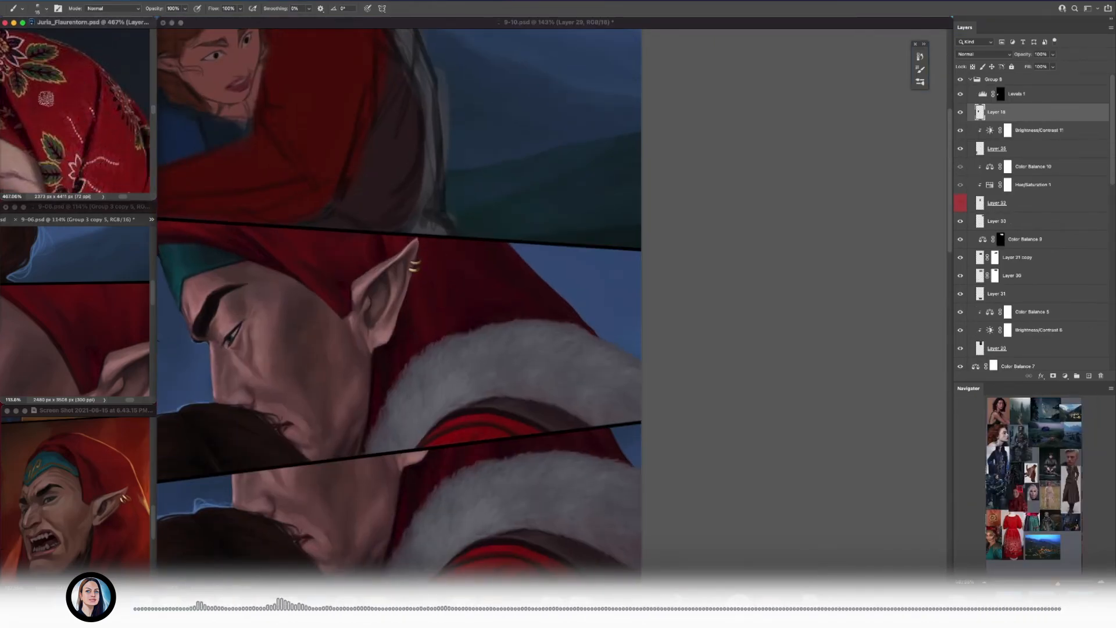
left_click(416, 262)
scroll(416, 262, "up", 4)
key("bracketright")
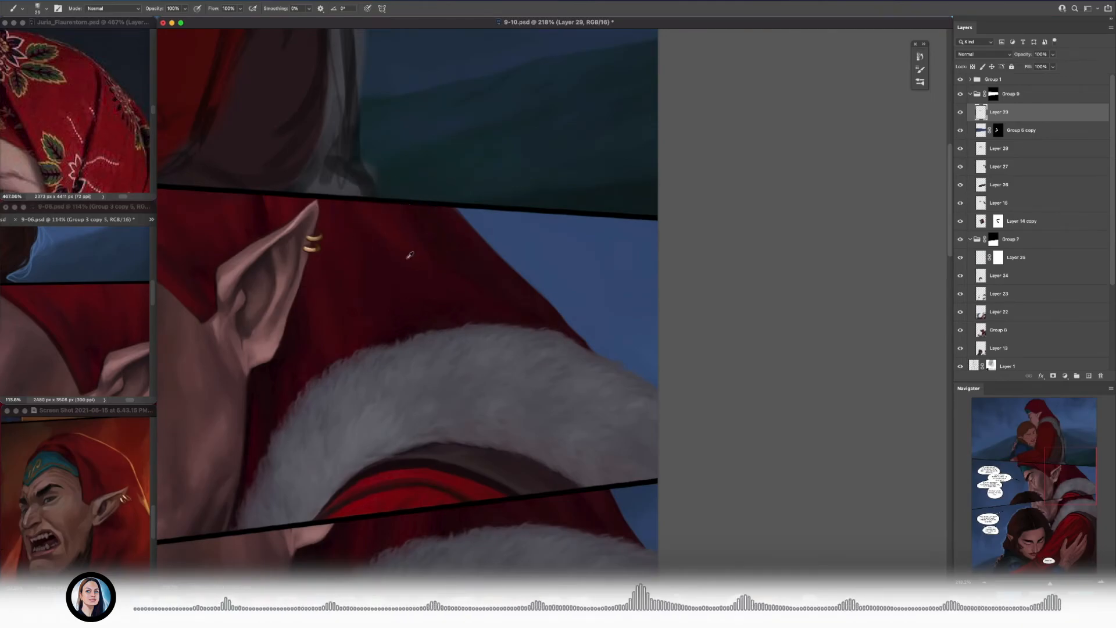
key("bracketright")
left_click(424, 256, "alt")
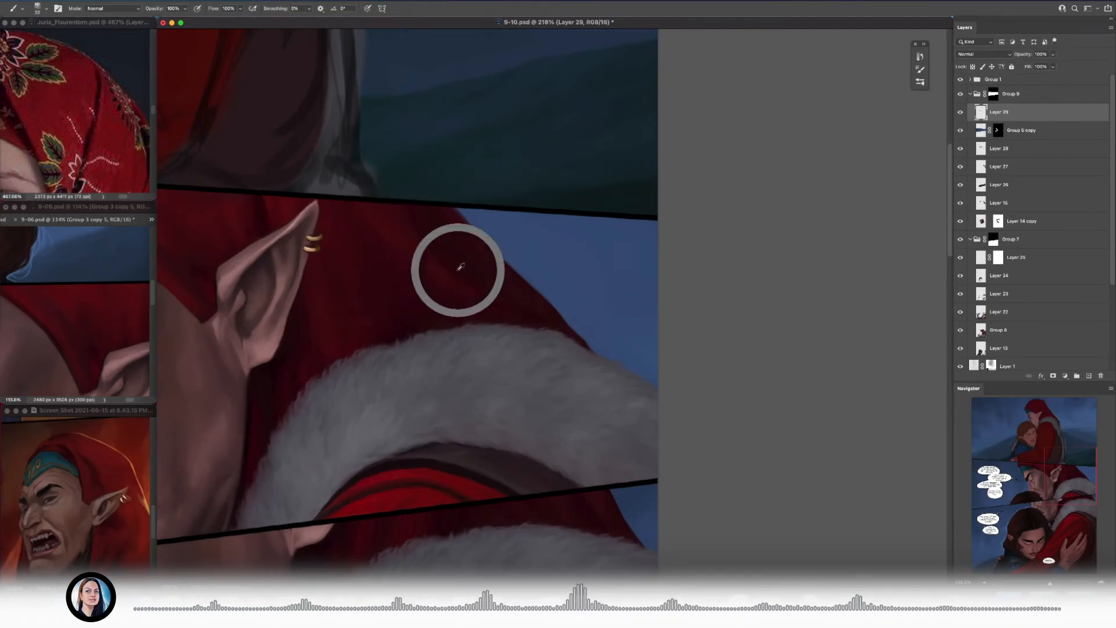
scroll(423, 244, "down", 10)
scroll(433, 252, "up", 7)
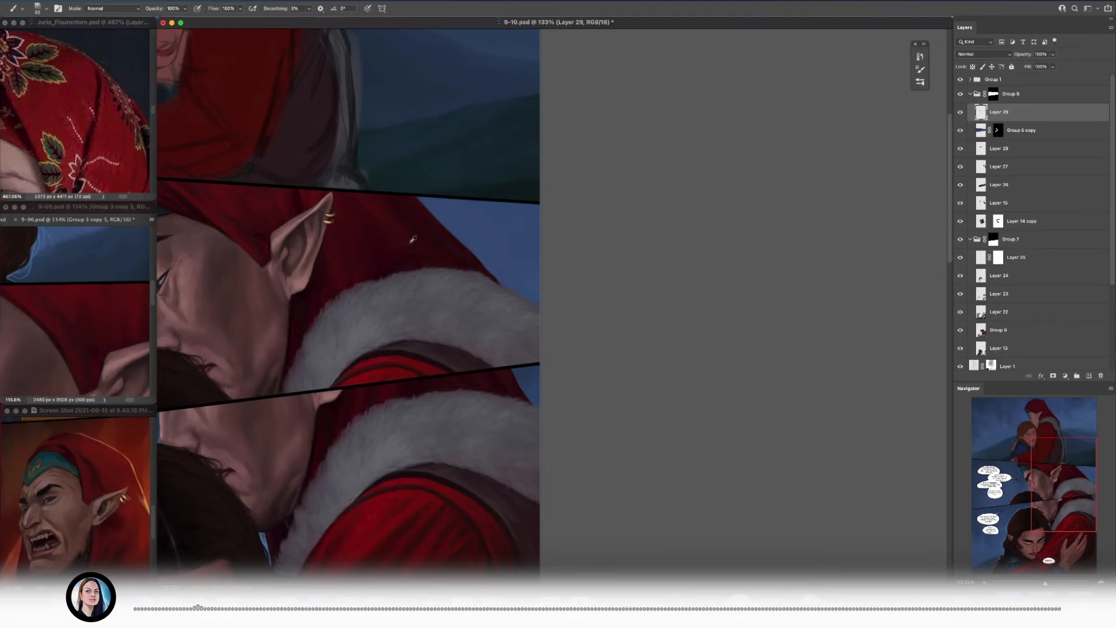
Step: Compare the hood with the profile on the 9-06.psd page, touch up its red near the ear and save the file
scroll(424, 246, "down", 6)
left_click(106, 336)
scroll(105, 336, "down", 4)
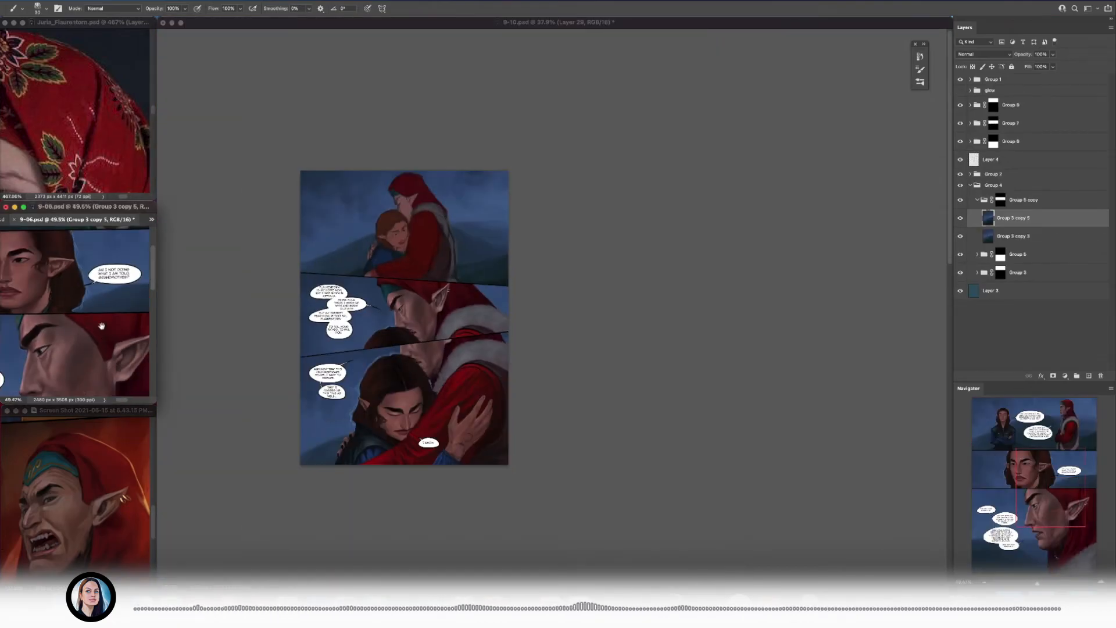
left_click(407, 341)
scroll(406, 341, "up", 8)
scroll(414, 327, "up", 1)
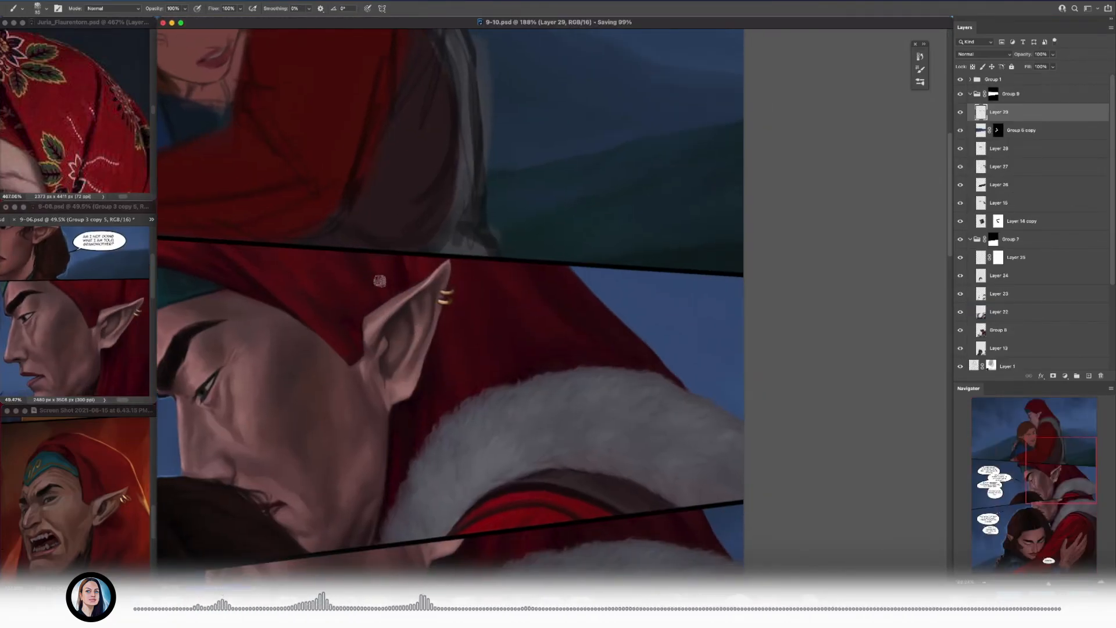
key("ctrl+s")
Step: Refine the dark red shading along the back of the hood beside the sky
scroll(341, 254, "down", 6)
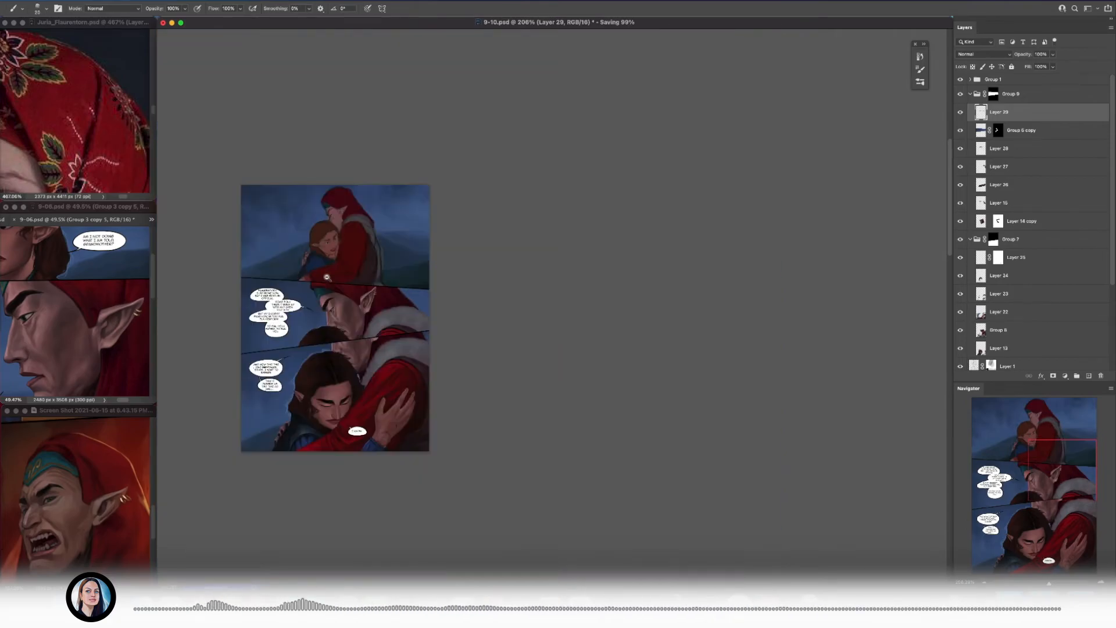
scroll(337, 232, "up", 6)
scroll(306, 218, "down", 6)
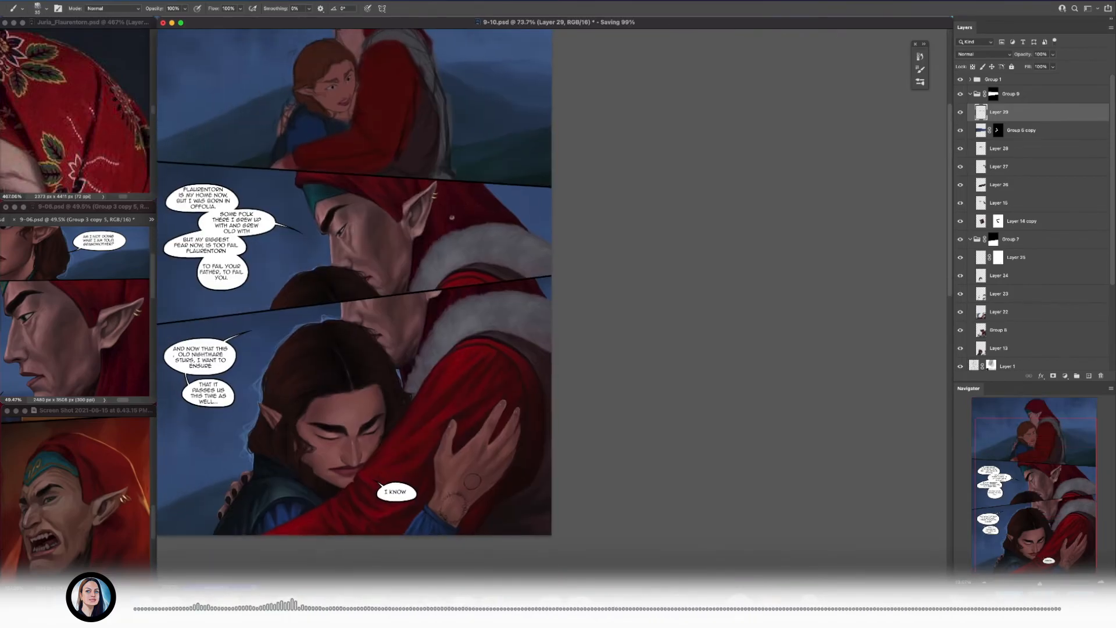
scroll(482, 263, "up", 8)
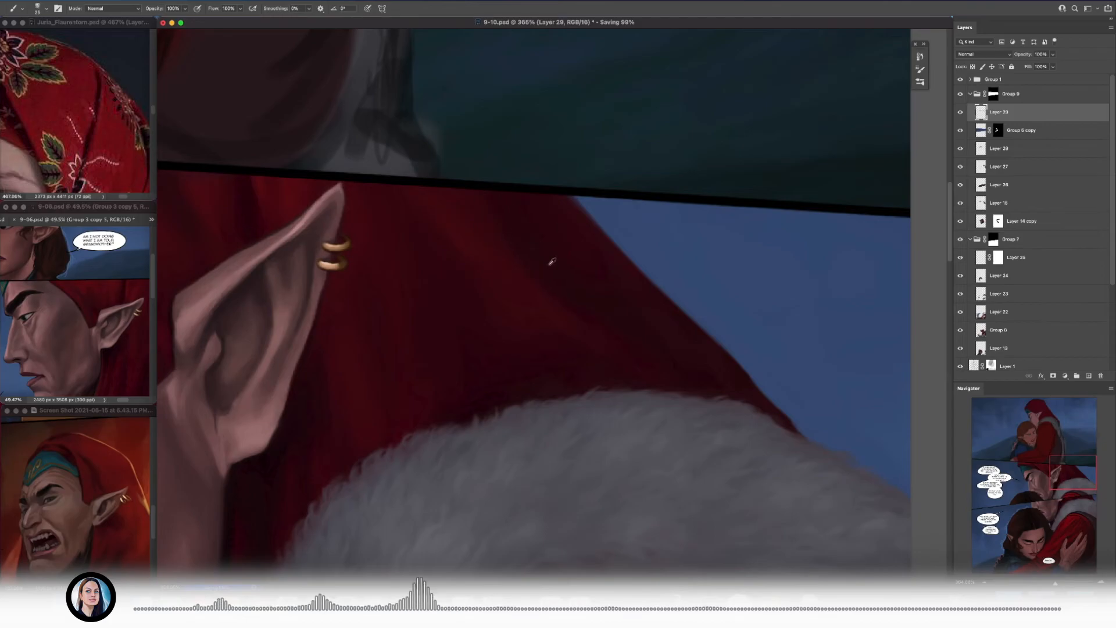
scroll(548, 256, "down", 6)
scroll(394, 366, "up", 8)
scroll(319, 250, "up", 4)
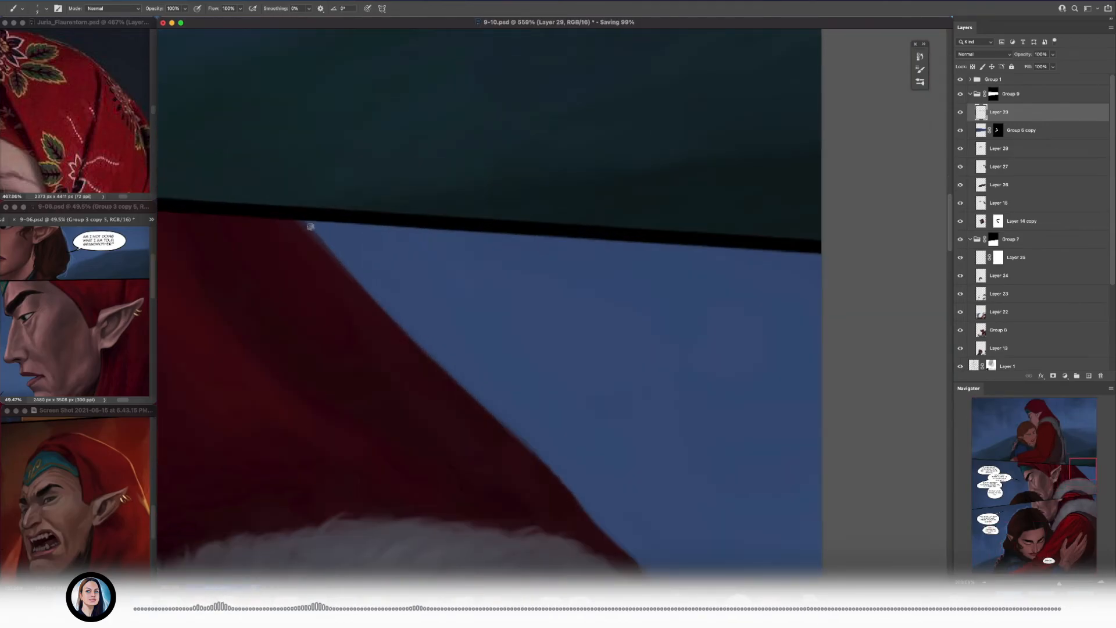
Step: Paint a thin pale blue rim light along the hood's back edge and the top of the fur collar
scroll(324, 257, "down", 2)
scroll(319, 248, "right", 2)
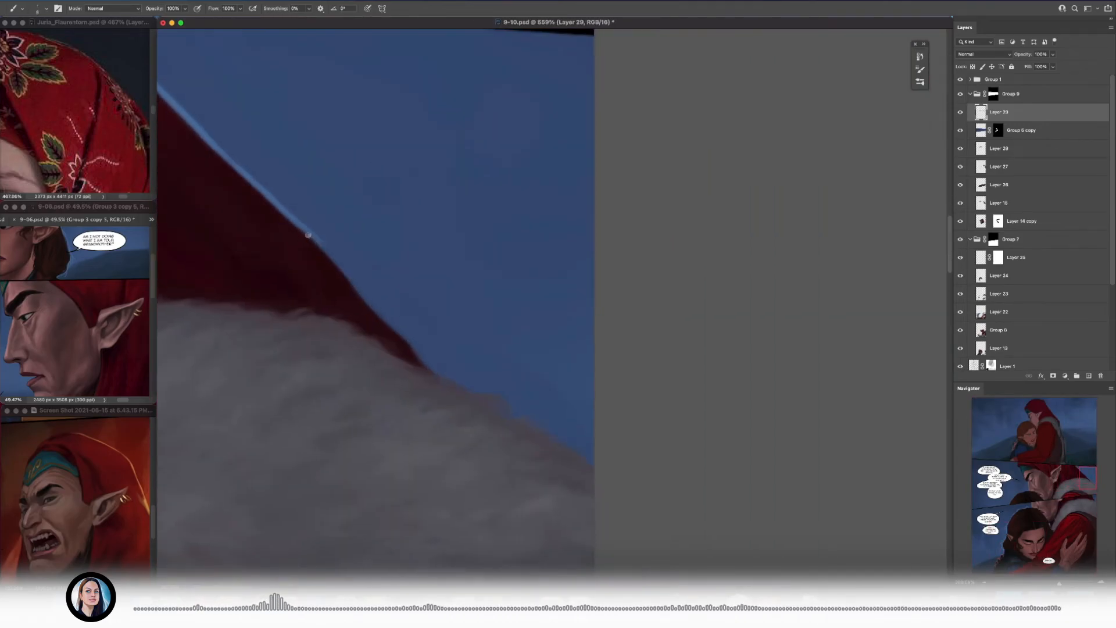
scroll(398, 332, "down", 2)
scroll(398, 332, "right", 2)
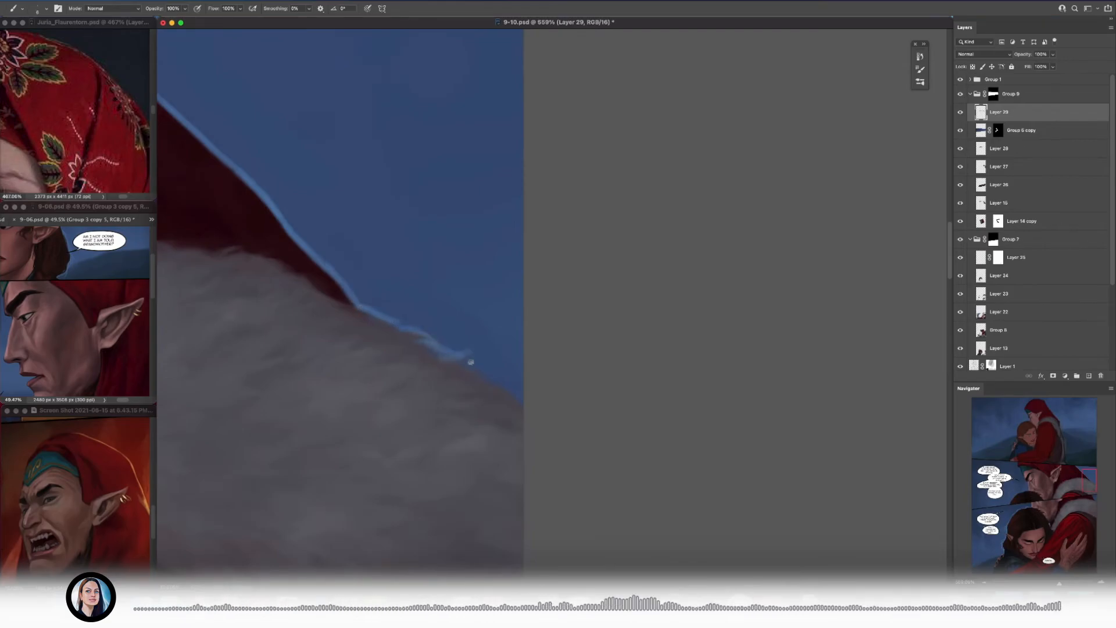
left_click_drag(497, 369, 480, 356)
mouse_move(436, 353)
left_mouse_down()
mouse_move(366, 342)
mouse_move(434, 352)
left_mouse_up()
mouse_move(408, 364)
left_mouse_down()
mouse_move(394, 362)
mouse_move(446, 414)
left_mouse_up()
left_click(375, 381, "alt")
left_click_drag(361, 354, 384, 303)
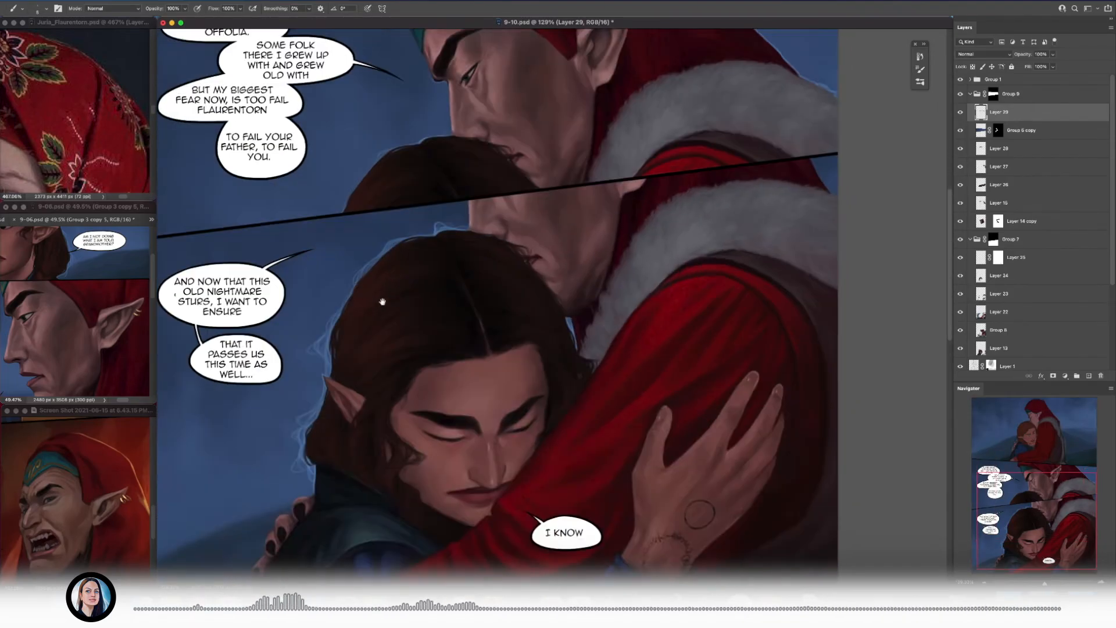
Step: Add a new layer and paint pale blue flyaway strands along the outer curve of the hair in the middle panel
left_click_drag(298, 443, 314, 435)
left_click(315, 433, "alt")
mouse_move(427, 273)
left_mouse_down()
mouse_move(406, 270)
mouse_move(429, 270)
left_mouse_up()
key("super+shift+alt+n")
left_click_drag(501, 255, 558, 251)
mouse_move(515, 207)
left_mouse_down()
mouse_move(572, 189)
mouse_move(549, 230)
left_mouse_up()
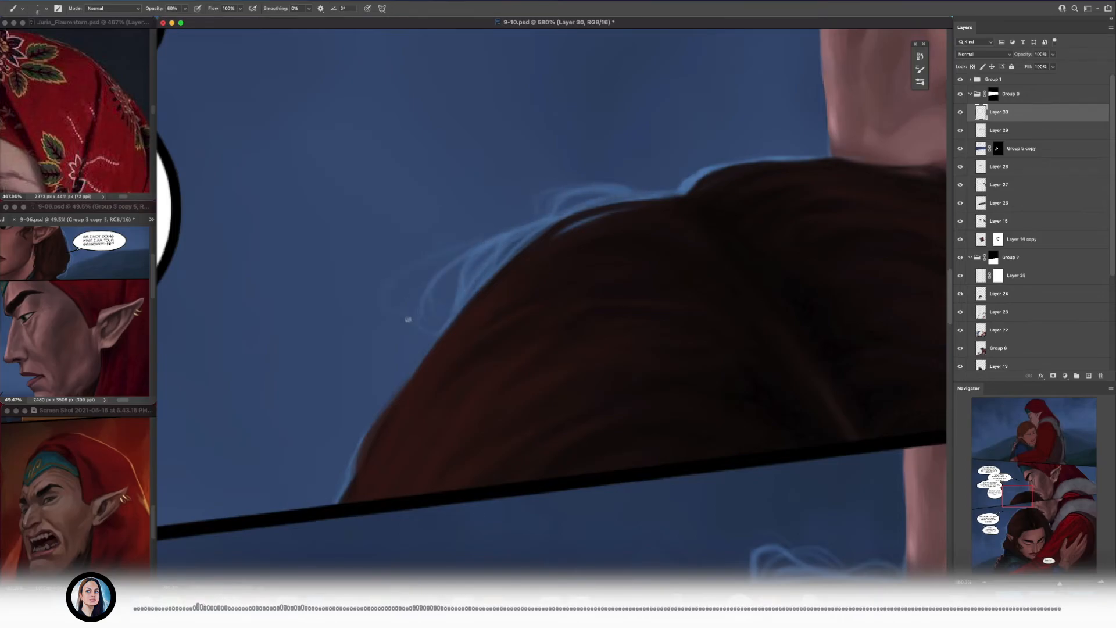
left_click_drag(439, 326, 404, 380)
left_click_drag(415, 358, 448, 267)
key("[")
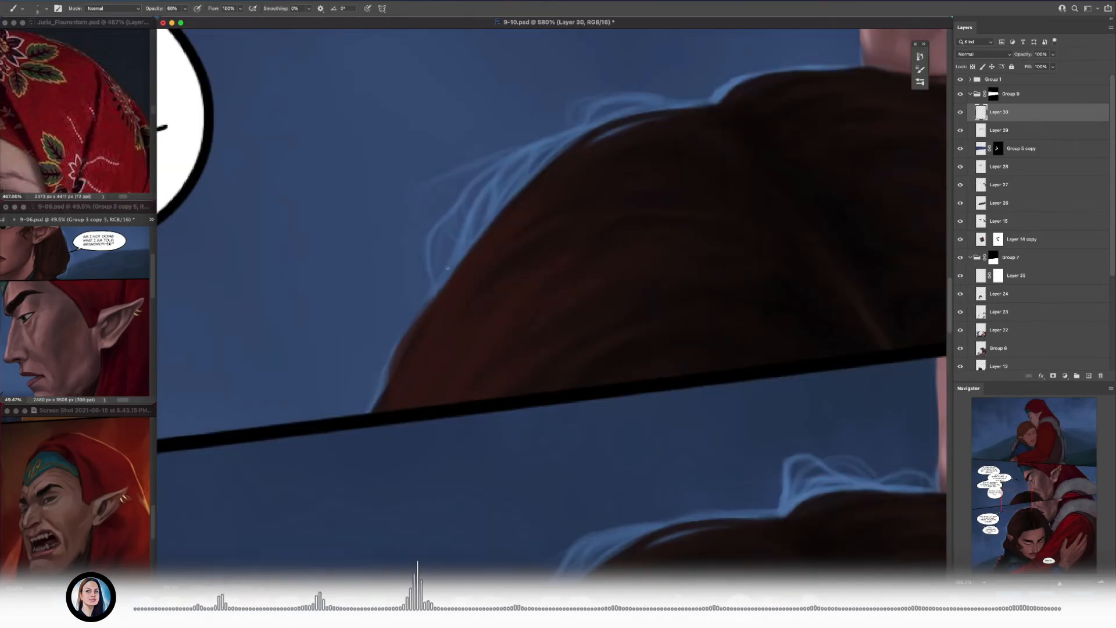
Step: Paint fine pale blue flyaway wisps above the hair parting beside the man's nose with a smaller brush
left_click_drag(381, 372, 329, 371)
left_click_drag(464, 299, 517, 300)
key("[")
key("[")
left_click_drag(460, 285, 570, 253)
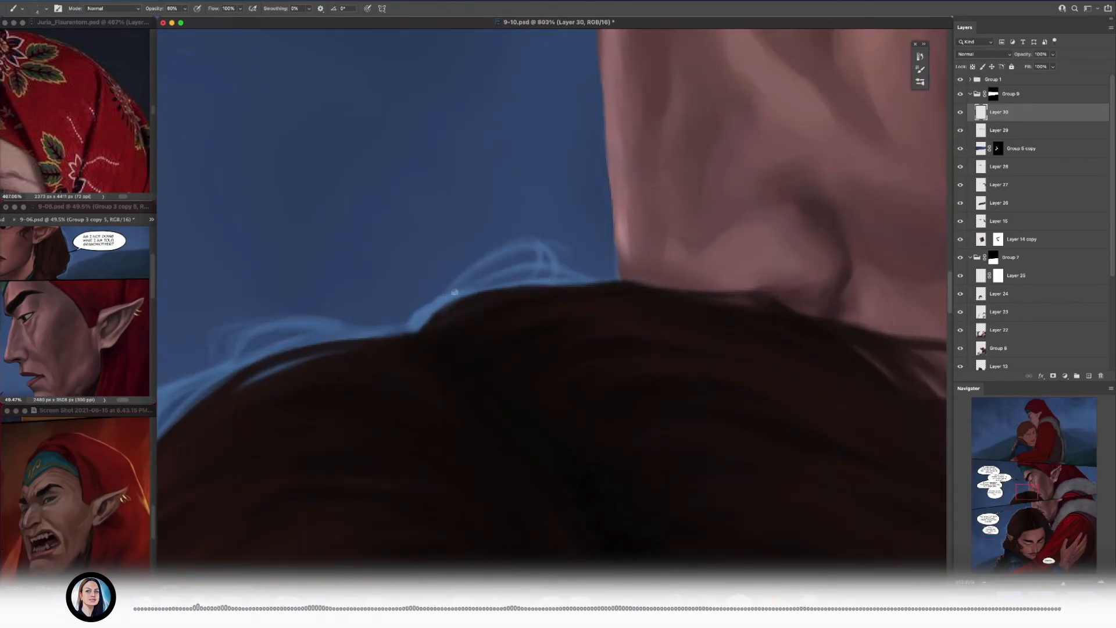
left_click_drag(478, 287, 459, 287)
left_click_drag(459, 287, 608, 279)
mouse_move(574, 311)
left_mouse_down()
mouse_move(598, 231)
mouse_move(567, 230)
left_mouse_up()
Step: Add pale blue wisps at the hair's lower outer edge just above the middle panel's border
left_click_drag(302, 546, 515, 308)
key("[")
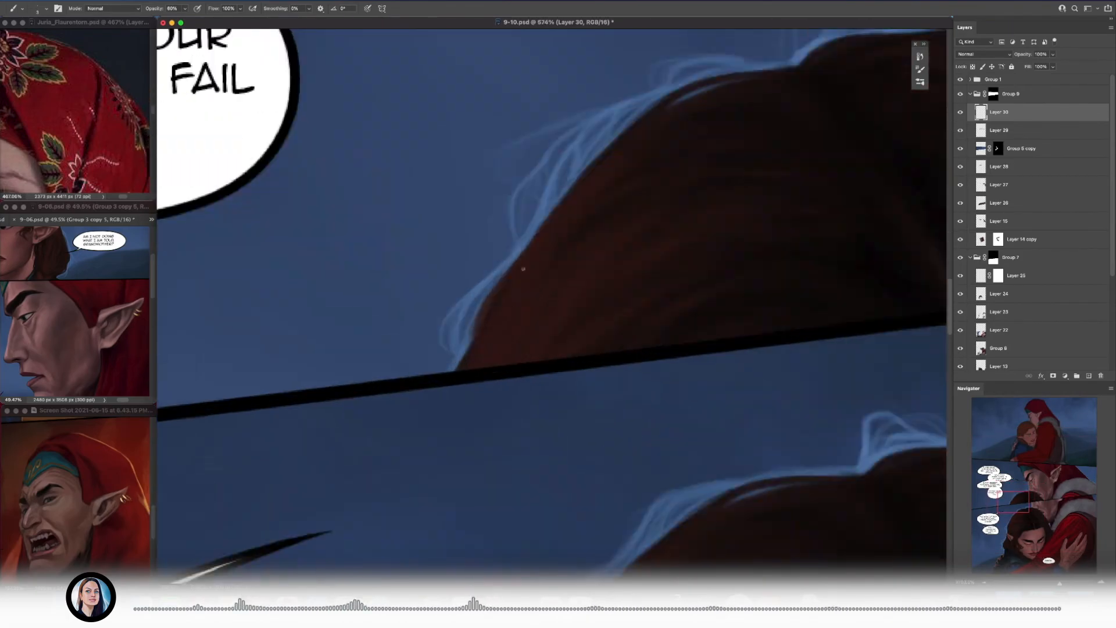
left_click_drag(520, 234, 483, 325)
left_click_drag(465, 288, 411, 288)
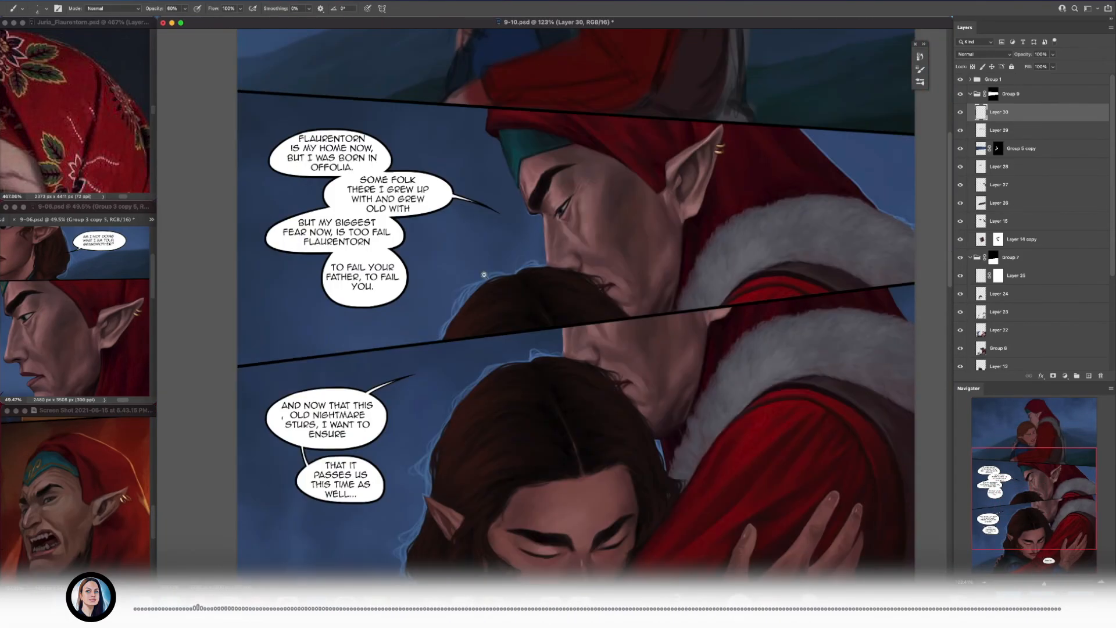
Step: Paint a thin pale blue rim light down the man's brow and nose bridge to the hair in the middle panel
left_click_drag(574, 215, 629, 215)
key("]")
left_click_drag(490, 192, 501, 216)
left_click_drag(516, 346, 510, 346)
left_click_drag(511, 346, 494, 264)
key("]")
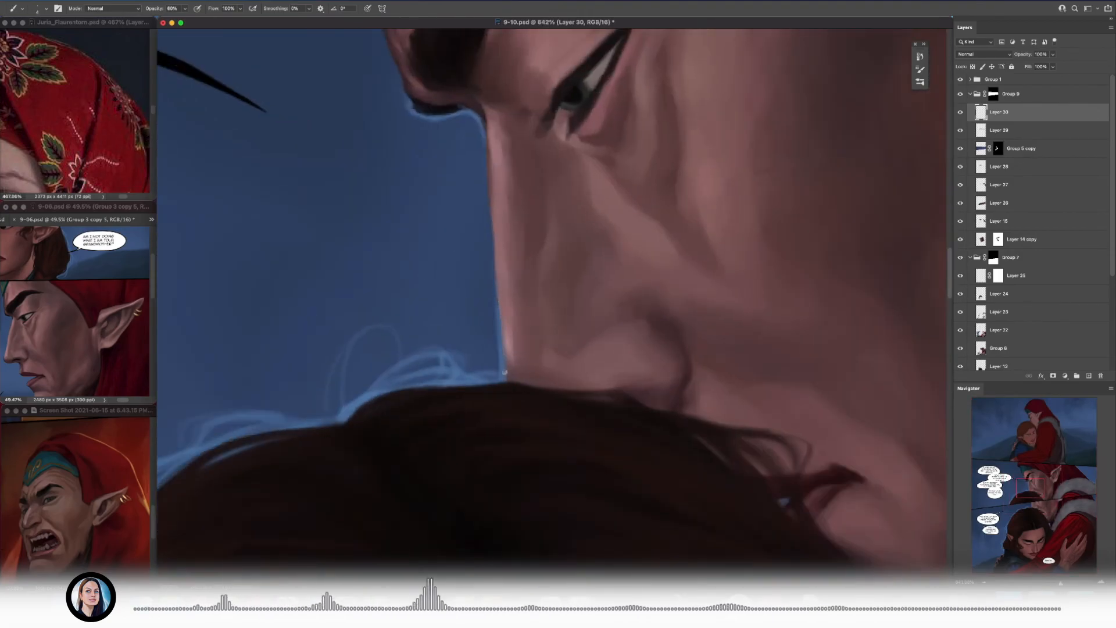
left_click_drag(442, 355, 392, 354)
Step: Sample the headband's teal and touch up its front edge with a larger brush at 100% opacity
left_click_drag(382, 218, 429, 214)
left_click(388, 238, "alt")
key("0")
key("]")
key("]")
key("]")
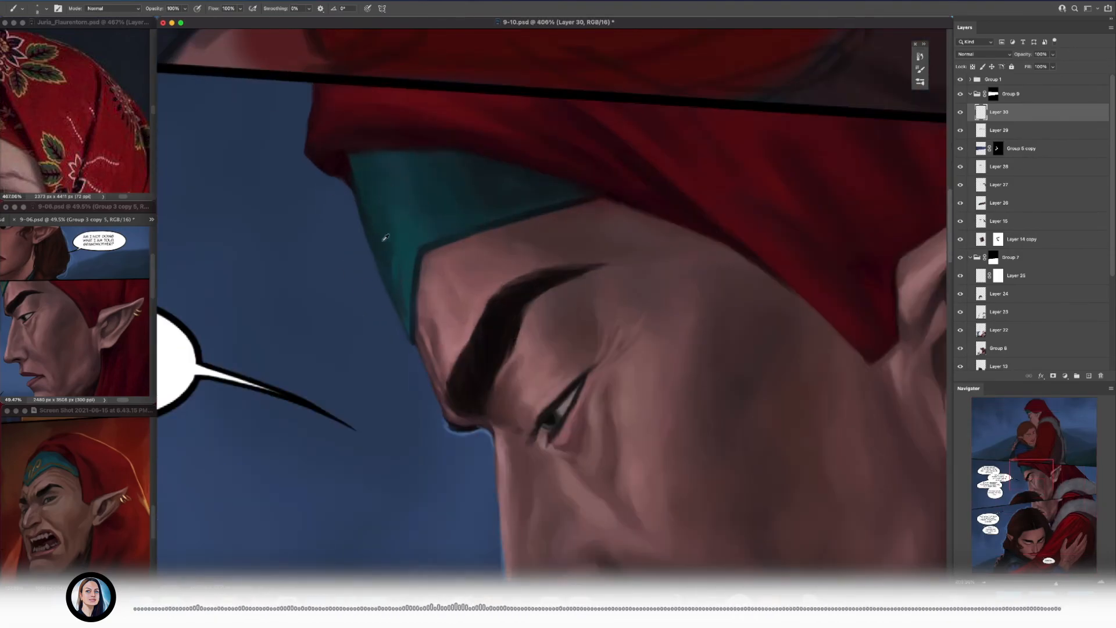
key("]")
left_click_drag(400, 267, 401, 295)
Step: Enlarge the headband trim in the 9-06 reference, and smooth the teal of the headband in 9-10 with a larger brush
mouse_move(62, 327)
left_mouse_down()
mouse_move(79, 348)
mouse_move(79, 330)
left_mouse_up()
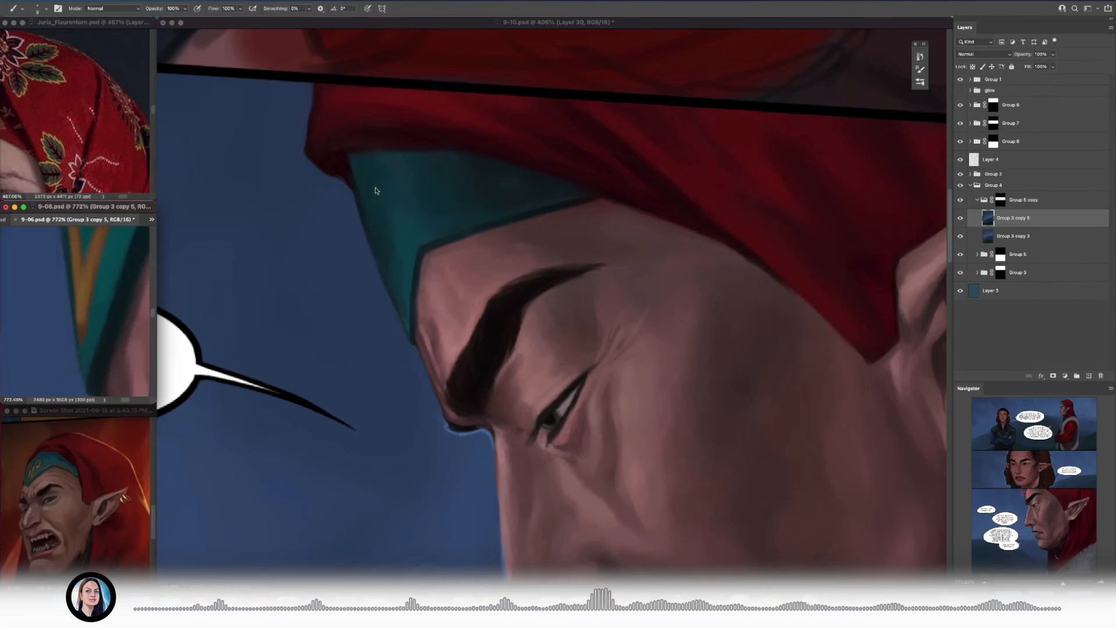
left_click(376, 191)
left_click_drag(381, 221, 393, 219)
left_click(391, 207, "alt")
key("]")
key("]")
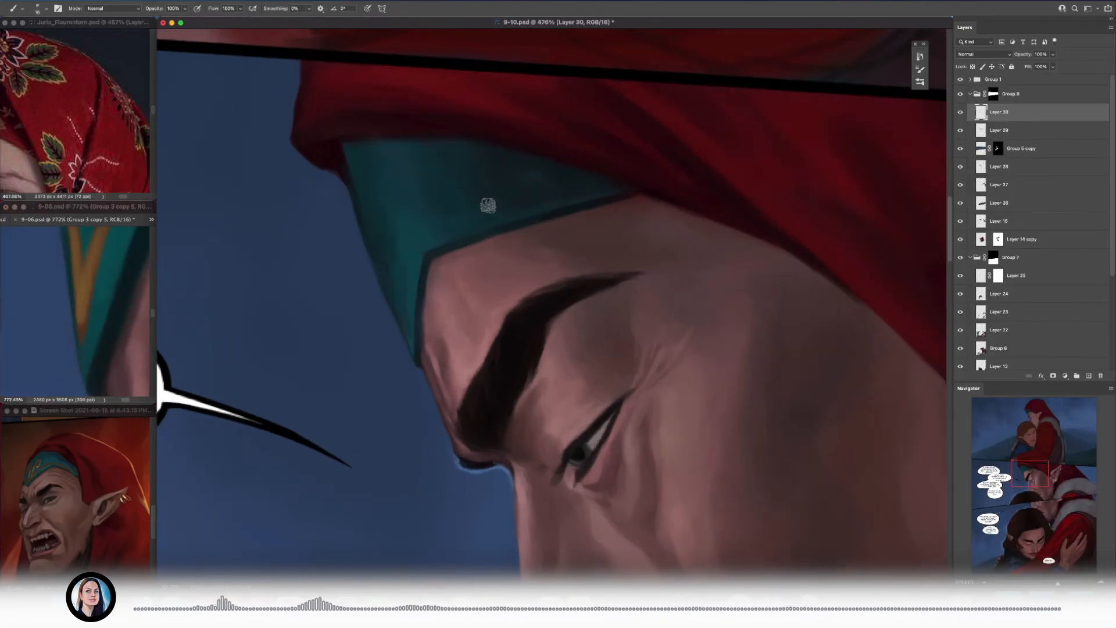
left_click(420, 213, "alt")
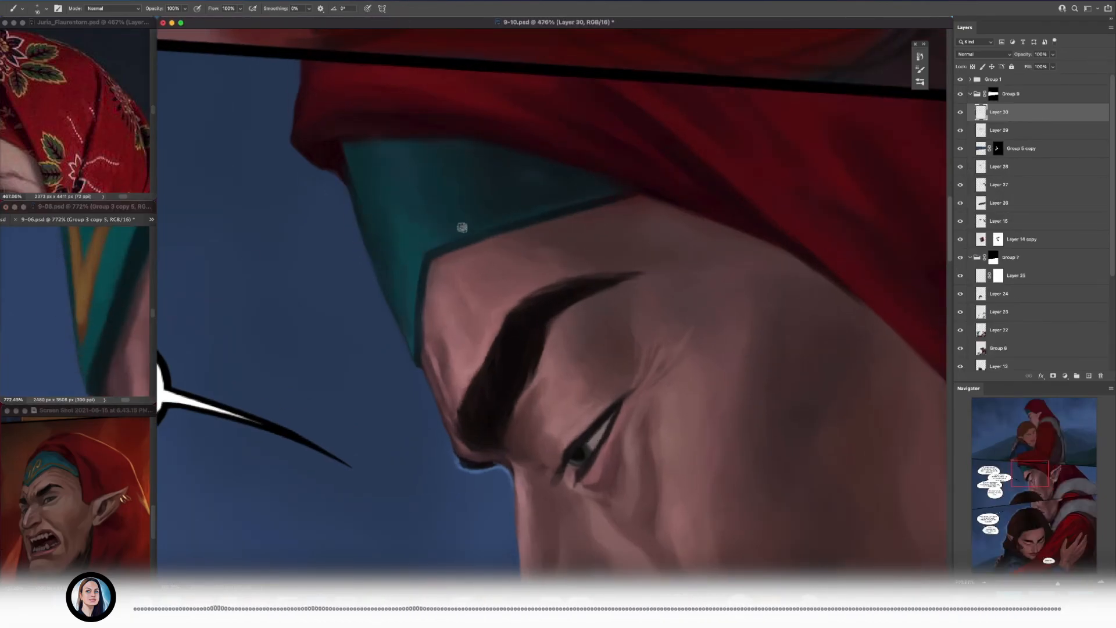
Step: Paint a gold swirl and a pointed gold trim line on the teal headband with a smaller brush
left_click_drag(401, 287, 403, 297)
mouse_move(427, 279)
left_mouse_down()
mouse_move(343, 280)
mouse_move(511, 264)
left_mouse_up()
key("[")
key("[")
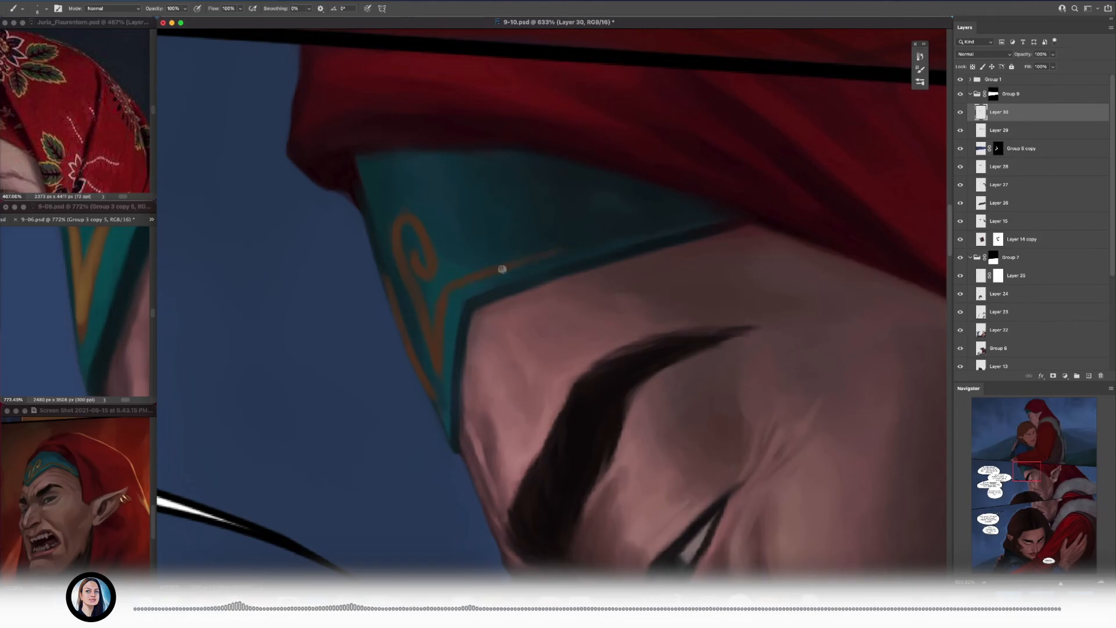
left_click_drag(437, 372, 378, 333)
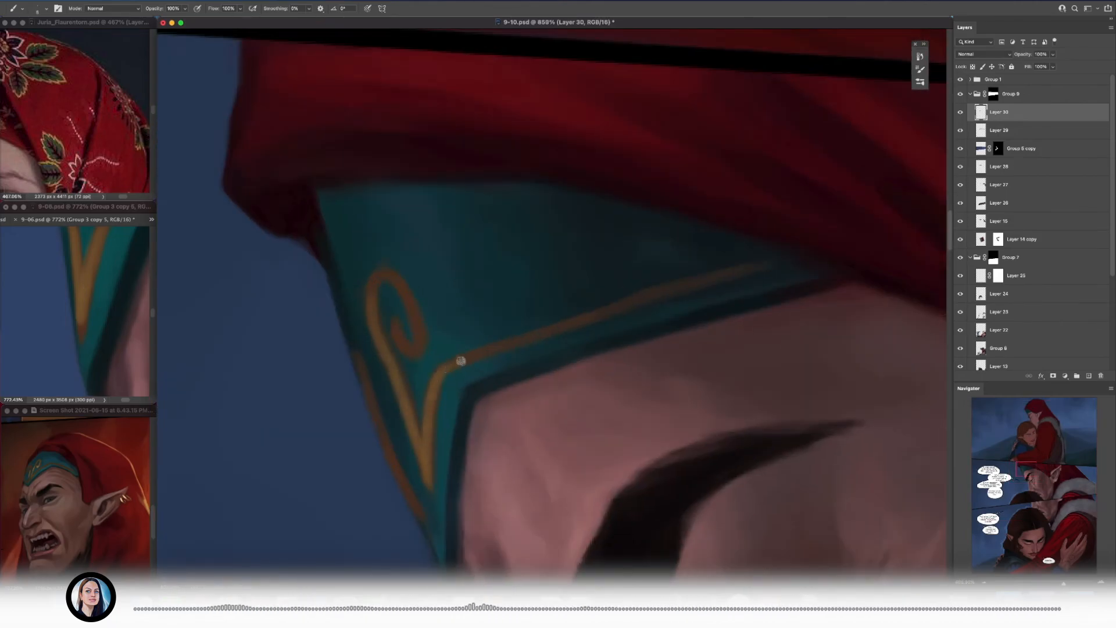
Step: Brighten and thicken the headband's gold swirl and trim, then save the file
left_click_drag(461, 361, 414, 270)
left_click_drag(394, 281, 487, 242)
left_click_drag(335, 188, 354, 191)
mouse_move(395, 326)
left_mouse_down()
mouse_move(366, 291)
mouse_move(375, 343)
left_mouse_up()
left_click_drag(488, 349, 377, 343)
key("super+s")
Step: Refine the gold trim along the headband's lower edge up to where it meets the hood
left_click_drag(418, 343, 452, 373)
left_click_drag(314, 290, 410, 290)
left_click_drag(466, 262, 514, 249)
left_click(529, 244, "alt")
mouse_move(532, 243)
left_mouse_down()
mouse_move(578, 231)
mouse_move(439, 289)
left_mouse_up()
left_click(399, 203, "alt")
mouse_move(387, 221)
left_mouse_down()
mouse_move(531, 255)
mouse_move(394, 197)
left_mouse_up()
Step: Retouch the red hood's edge along the forehead toward the ear with sampled reds and a larger brush
key("bracketright")
left_click(493, 233, "alt")
mouse_move(487, 233)
left_mouse_down()
mouse_move(465, 264)
mouse_move(389, 244)
mouse_move(453, 272)
mouse_move(391, 229)
left_mouse_up()
left_click(447, 253, "alt")
left_click(424, 211, "alt")
left_click(381, 214, "alt")
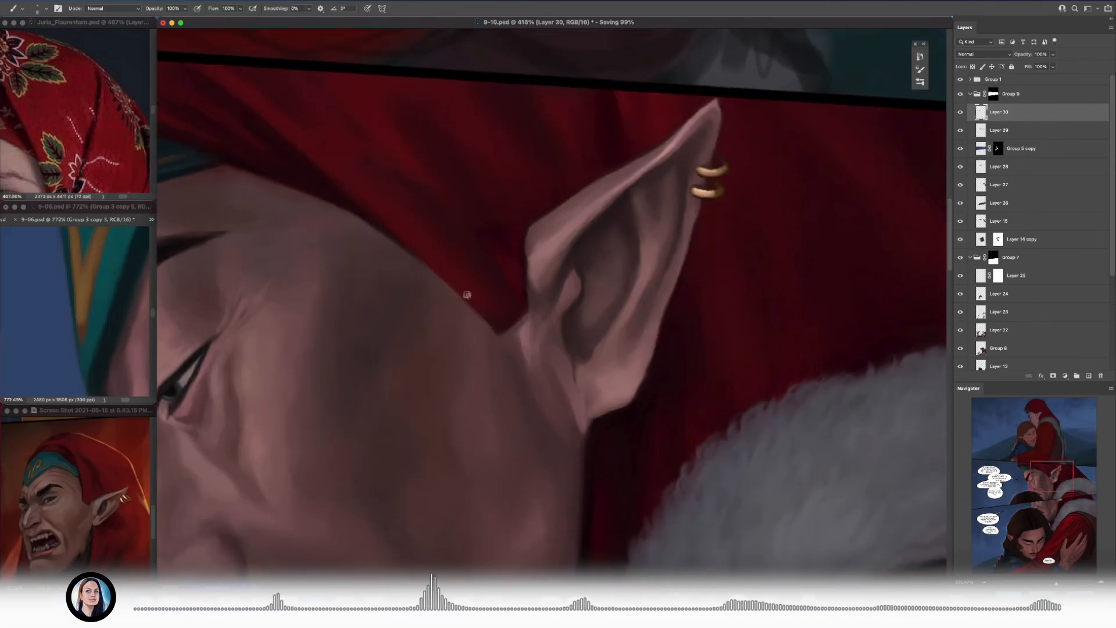
left_click_drag(423, 266, 445, 284)
Step: Blend the dark and red folds of the hood above the man's temple with a larger brush
left_click_drag(449, 228, 425, 225)
key("bracketright")
key("bracketright")
key("bracketright")
left_click_drag(364, 165, 419, 222)
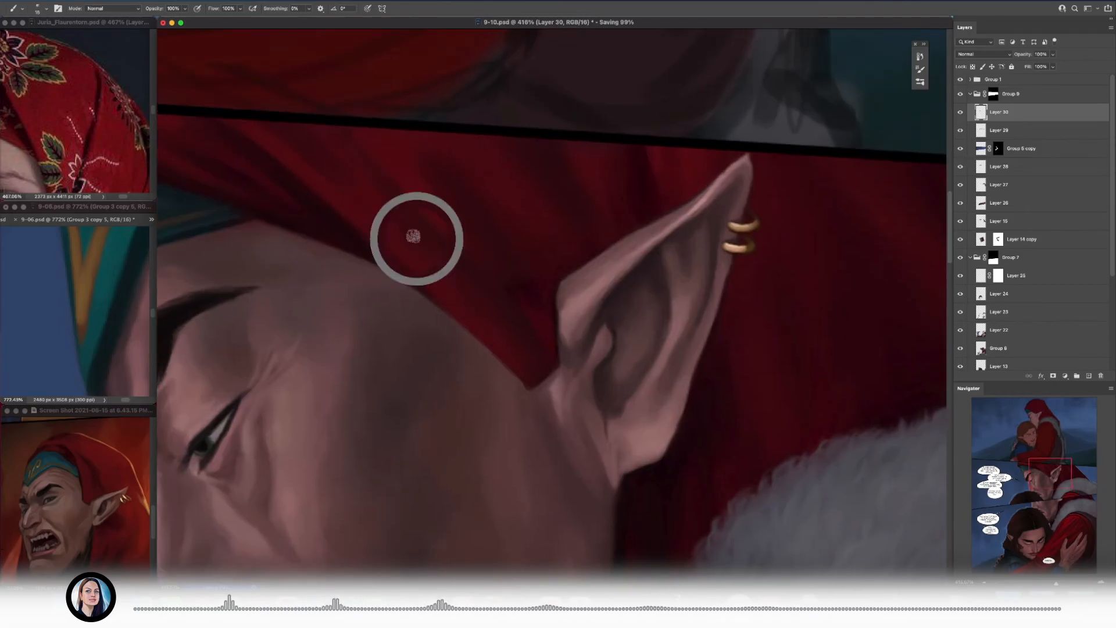
left_click_drag(368, 197, 448, 258)
left_click_drag(285, 182, 505, 247)
left_click_drag(331, 247, 349, 255)
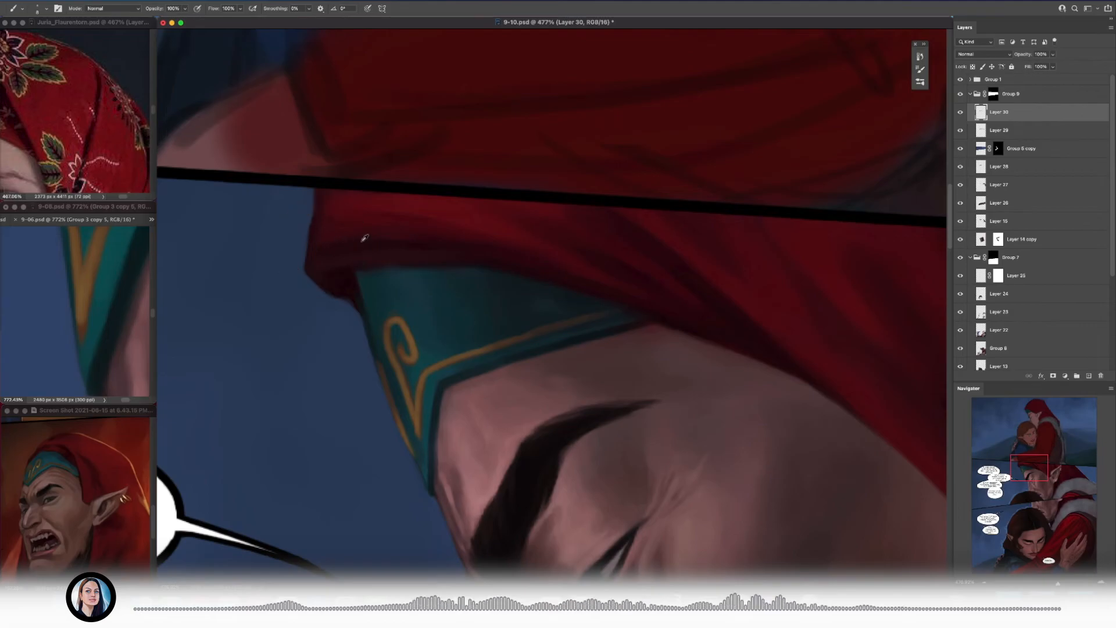
Step: Repaint the hood's front fold above the headband with sampled reds and a larger brush
left_click(435, 247, "alt")
mouse_move(606, 273)
left_mouse_down()
mouse_move(475, 258)
mouse_move(372, 227)
left_mouse_up()
key("bracketright")
key("bracketright")
left_click(466, 263, "alt")
mouse_move(483, 267)
left_mouse_down()
mouse_move(372, 269)
mouse_move(512, 256)
left_mouse_up()
left_click(380, 241, "alt")
left_click_drag(380, 236, 334, 236)
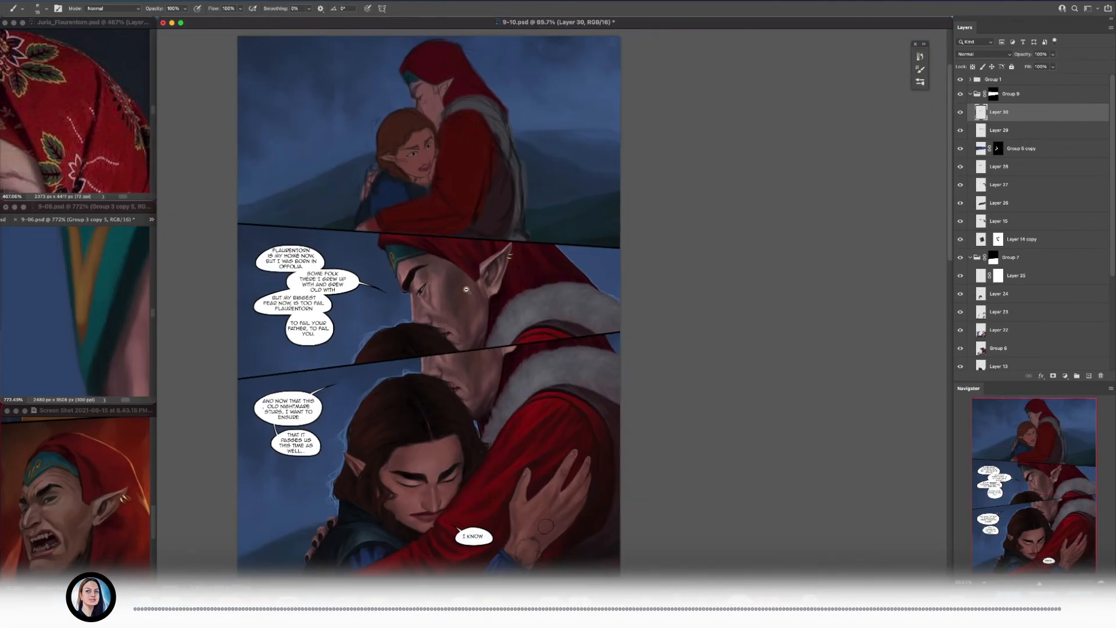
Step: Repaint the hood's lower edge and the adjoining skin at the temple beside the ear, then save the file
left_click_drag(467, 285, 512, 285)
key("bracketright")
key("bracketright")
key("bracketright")
left_click_drag(458, 244, 477, 245)
left_click(438, 249, "alt")
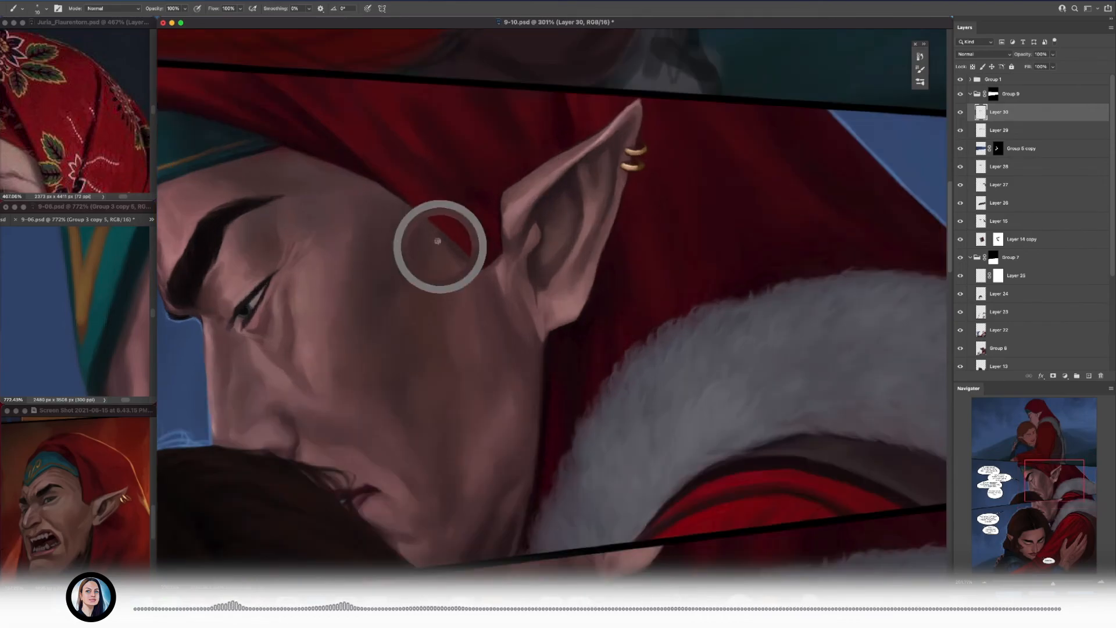
left_click_drag(446, 230, 500, 233)
mouse_move(415, 263)
left_mouse_down()
mouse_move(370, 264)
mouse_move(415, 274)
left_mouse_up()
left_click_drag(443, 279, 486, 259)
key("super+s")
Step: Merge the separate painted layers inside Group 9
left_click(1018, 97)
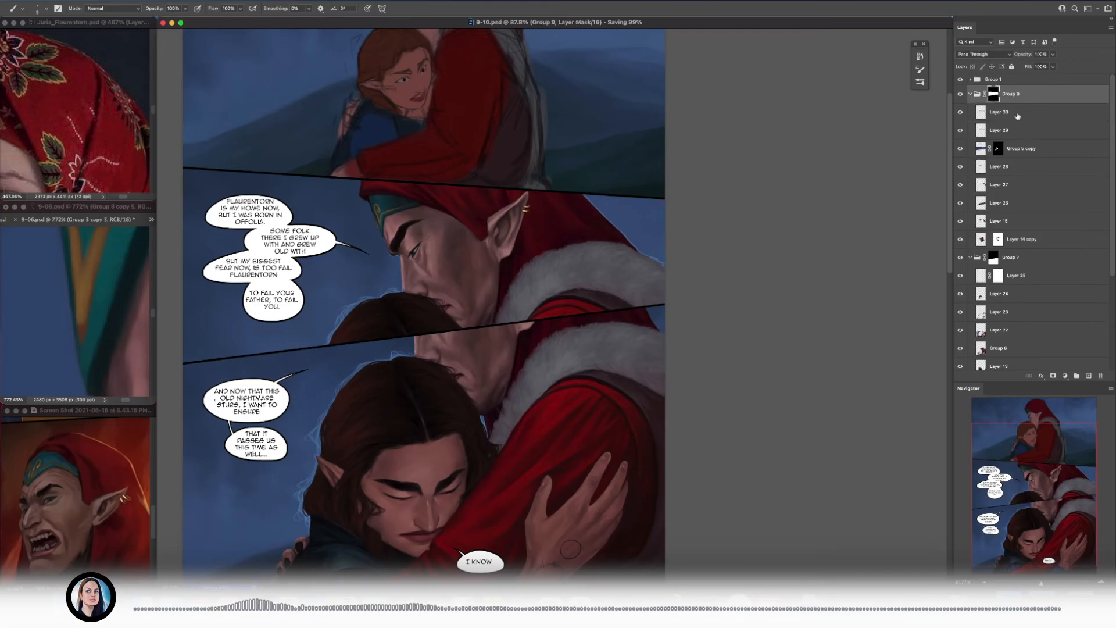
left_click(1019, 112)
left_click(1019, 131, "shift")
key("super+e")
left_click(1019, 135, "shift")
key("super+e")
left_click(1015, 114, "shift")
key("super+e")
Step: Create a group for the glow above Group 9 and collapse Groups 9 and 7
left_click(1017, 95)
left_click(1077, 375)
left_click(970, 105)
left_click(970, 123)
Step: Copy the glow layer Layer 57 copy 2 from 9-06 into the glow group of 9-10 and delete its layer mask
left_click(76, 219)
left_click(971, 91)
left_click(1024, 123)
left_click_drag(984, 123, 610, 203)
left_click(998, 108)
right_click(1000, 108)
left_click(1024, 124)
Step: Put the glow layer in a masked Group 10, then create Group 11 with a glow copy and a panel mask
left_click(1076, 375)
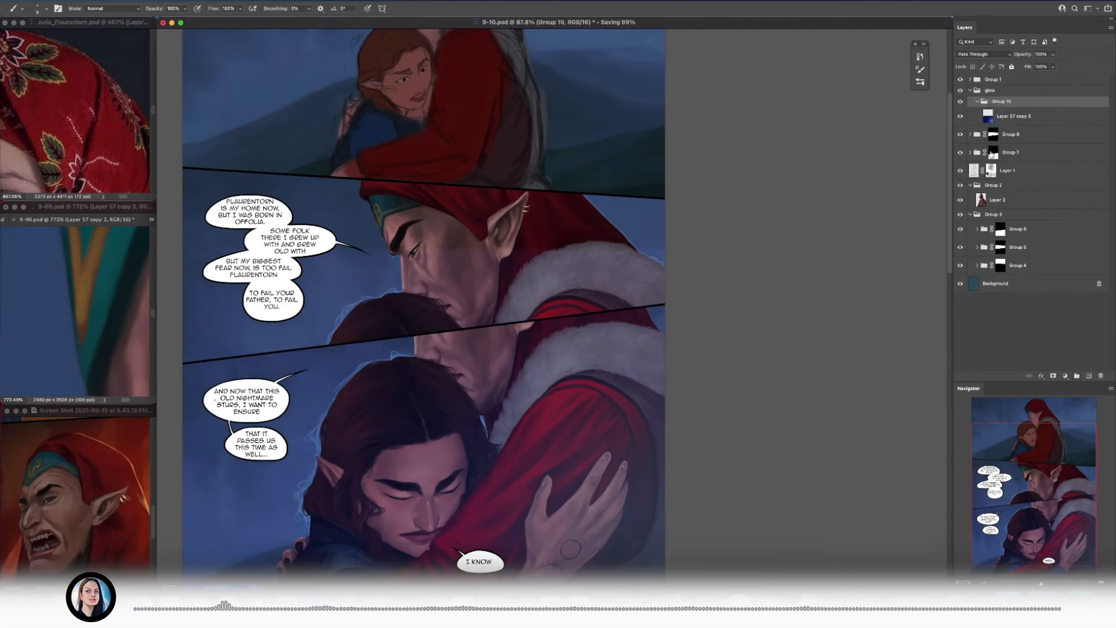
left_click(1053, 375)
left_click(977, 104)
left_click(1077, 375)
left_click(977, 116)
left_click_drag(989, 132, 1029, 98)
left_click(977, 135)
left_click(1000, 265, "super")
left_click(1053, 376)
Step: Create Group 12 with another copy of the glow layer and mask it to the bottom panel
left_click(976, 134)
left_click(977, 104)
left_click(977, 124)
left_click(1030, 123)
left_click(1077, 376)
left_click(1000, 252, "super")
left_click(1053, 375)
left_click(977, 142)
left_click_drag(994, 160, 993, 116)
left_click(977, 123)
left_click(976, 141)
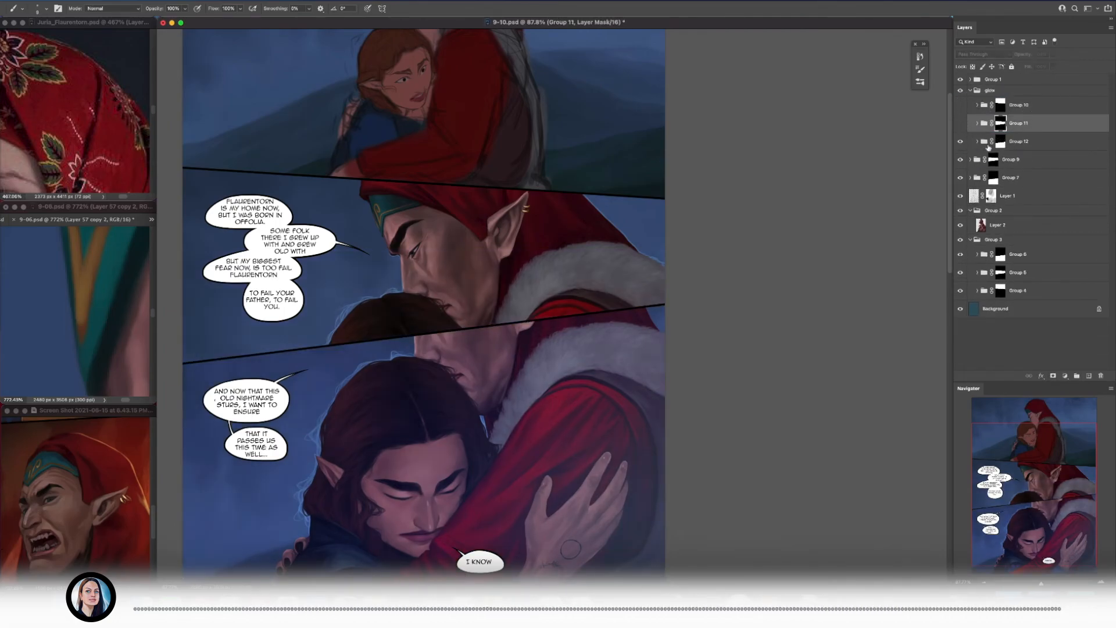
Step: Add a mask to the glow layer in Group 12 and erase the glow from the bottom panel's figures
left_click_drag(497, 205, 401, 221)
left_click_drag(125, 334, 70, 290)
left_click_drag(70, 348, 66, 320)
left_click_drag(523, 326, 534, 337)
left_click(977, 141)
left_click(1013, 159)
mouse_move(586, 366)
left_mouse_down()
mouse_move(491, 473)
mouse_move(321, 346)
mouse_move(336, 428)
mouse_move(681, 333)
mouse_move(356, 428)
mouse_move(620, 407)
left_mouse_up()
left_click(1052, 375)
key("e")
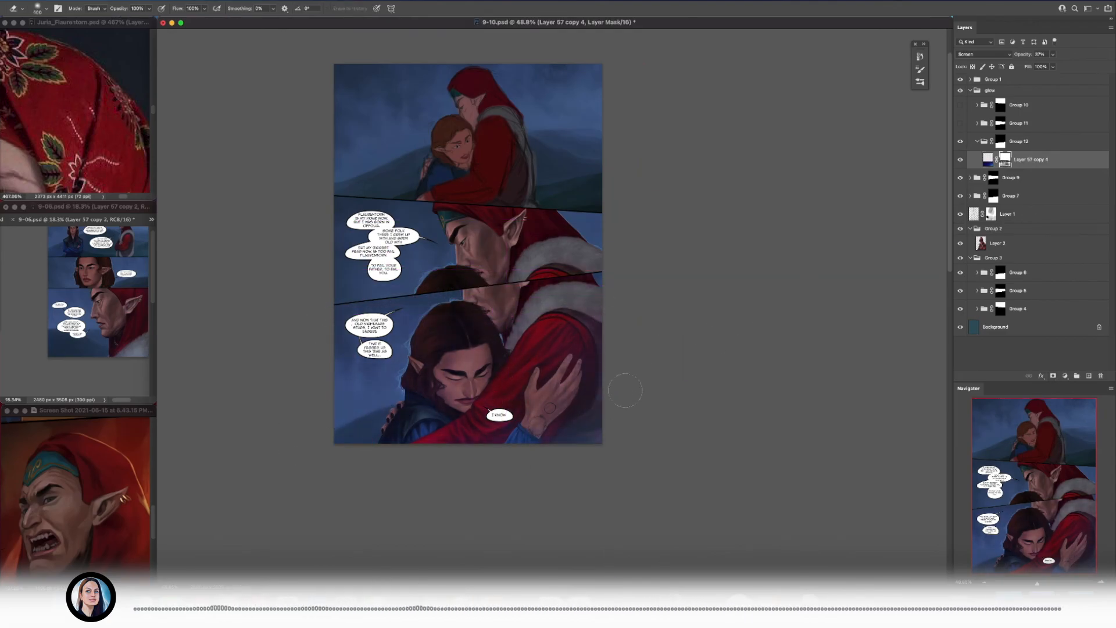
Step: Show Group 11, add a mask to its glow layer and erase the glow from the middle panel's figures
left_click(960, 123)
left_click(977, 123)
left_click(977, 159)
left_click(1030, 141)
left_click_drag(526, 279, 560, 191)
scroll(503, 248, "up", 3)
left_click(1052, 376)
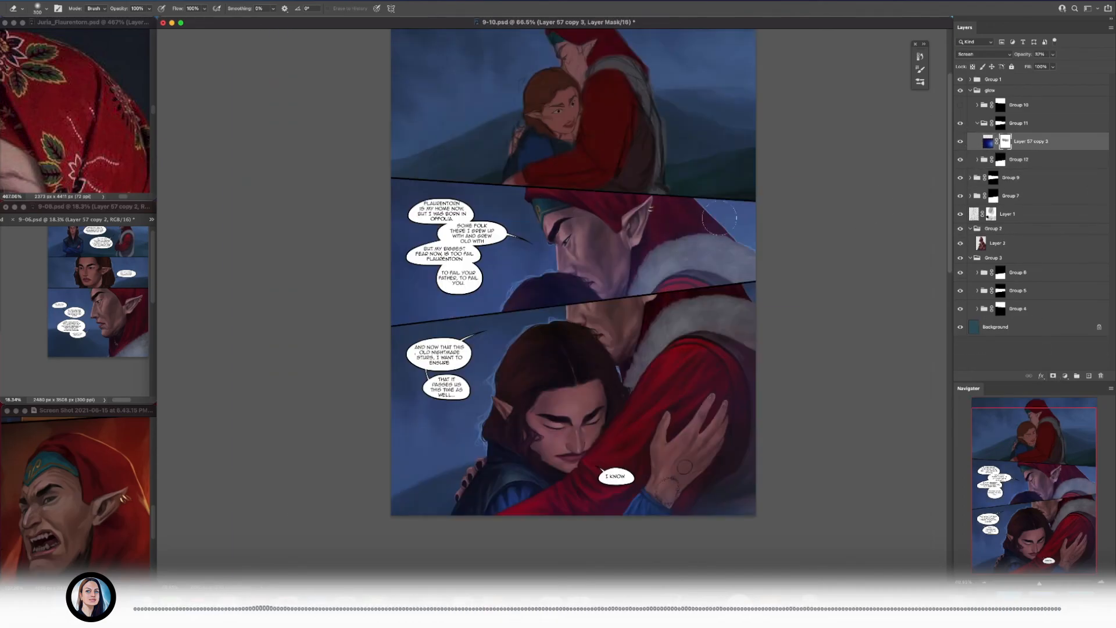
scroll(557, 294, "down", 5)
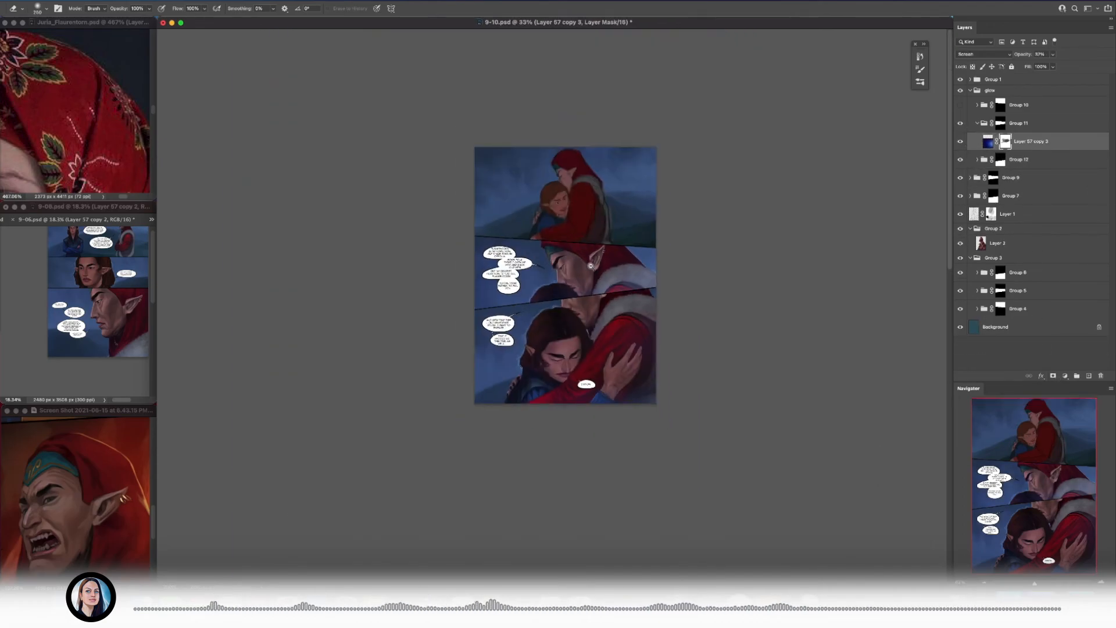
scroll(607, 282, "up", 6)
scroll(500, 530, "down", 3)
Step: Show Group 10 and select the glow layer inside it
left_click(960, 105)
left_click(977, 106)
left_click(1005, 123)
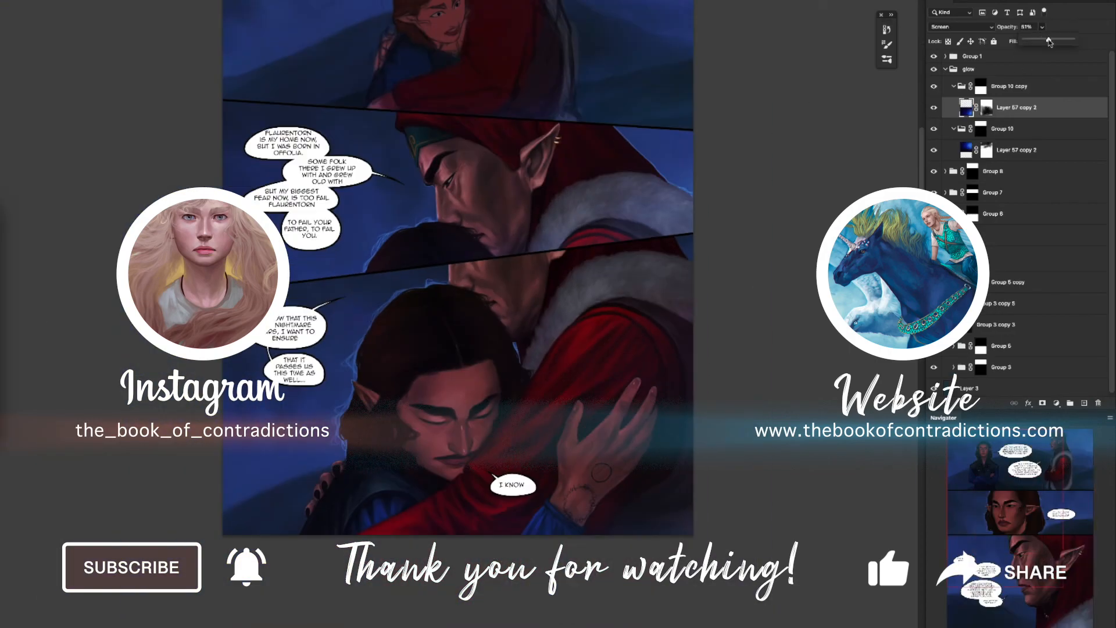
Step: In 9-06, copy the glow layer into a new Group 11 and delete the copy's layer mask
left_click(954, 128)
left_click(958, 94)
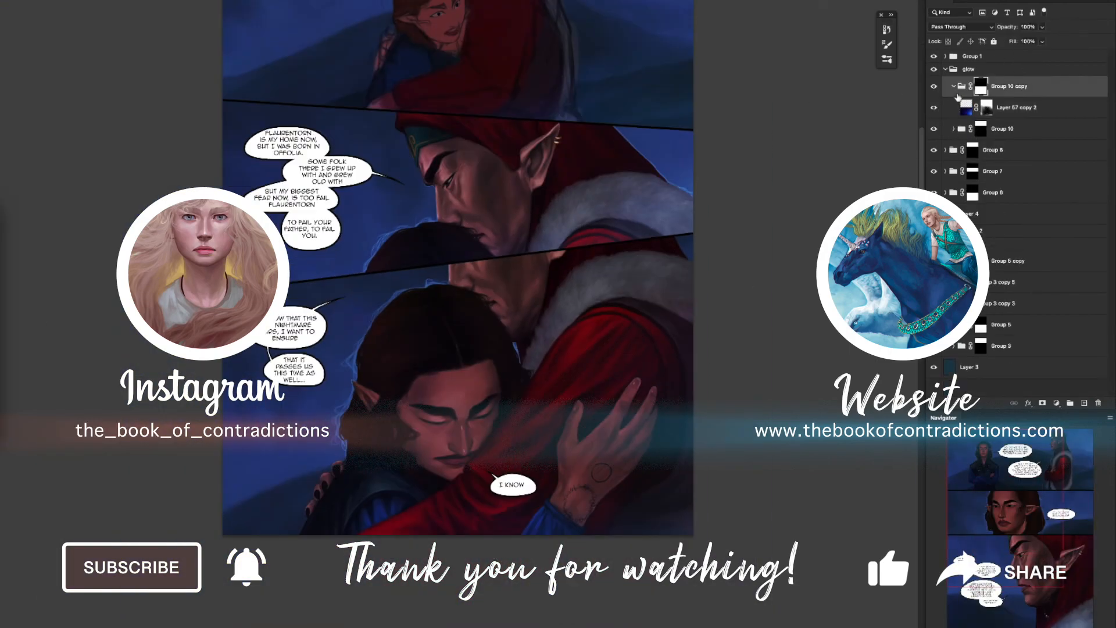
left_click_drag(959, 88, 1000, 87)
left_click(953, 120)
right_click(985, 96)
left_click(1011, 115)
left_click(988, 82)
Step: Limit Group 11 to the middle panel with a copy of that panel's mask, and select its glow layer
left_click_drag(972, 185, 1014, 118)
left_click(953, 87)
left_click(954, 107)
left_click(996, 128)
key("super+0")
left_click_drag(392, 1, 386, 3)
scroll(498, 366, "up", 5)
scroll(498, 366, "down", 3)
left_click_drag(523, 355, 553, 250)
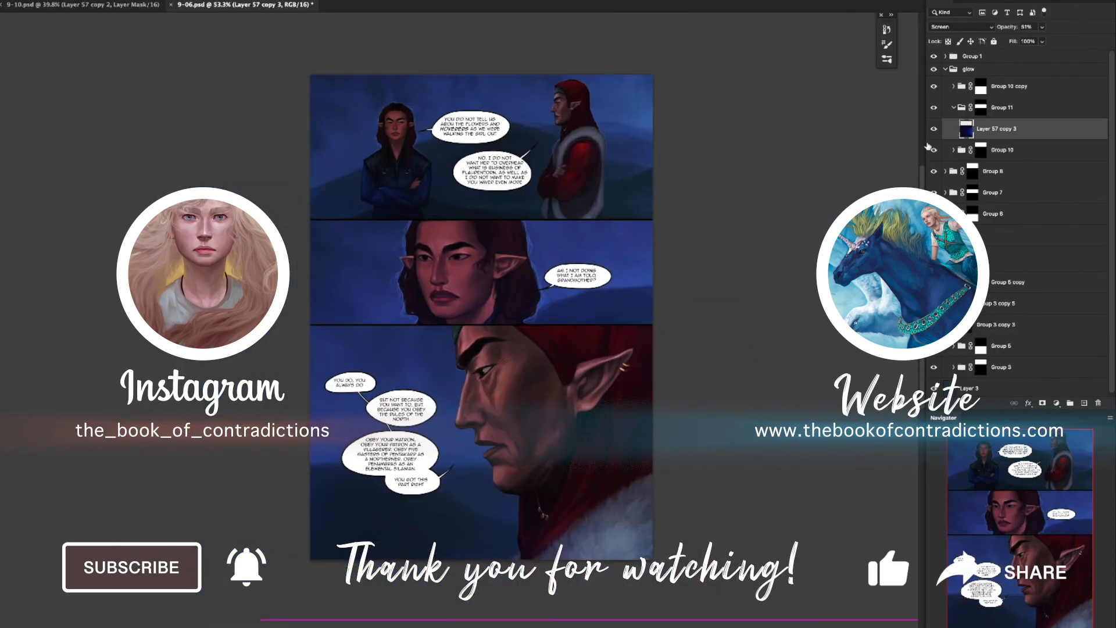